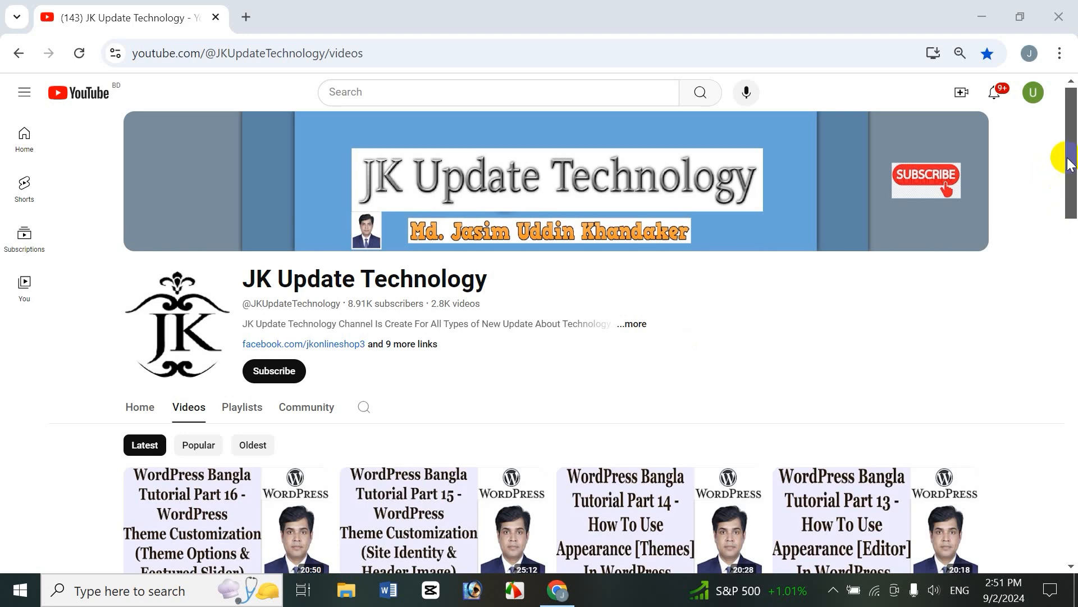
Step: Scroll through the YouTube channel's video list
scroll(1053, 215, "down", 2)
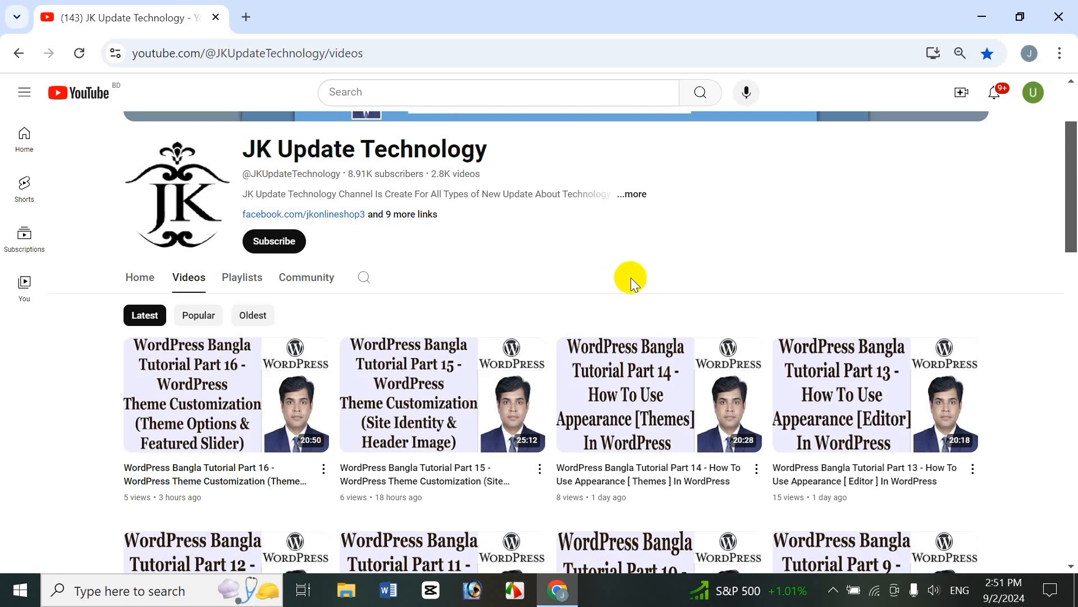
mouse_move(650, 405)
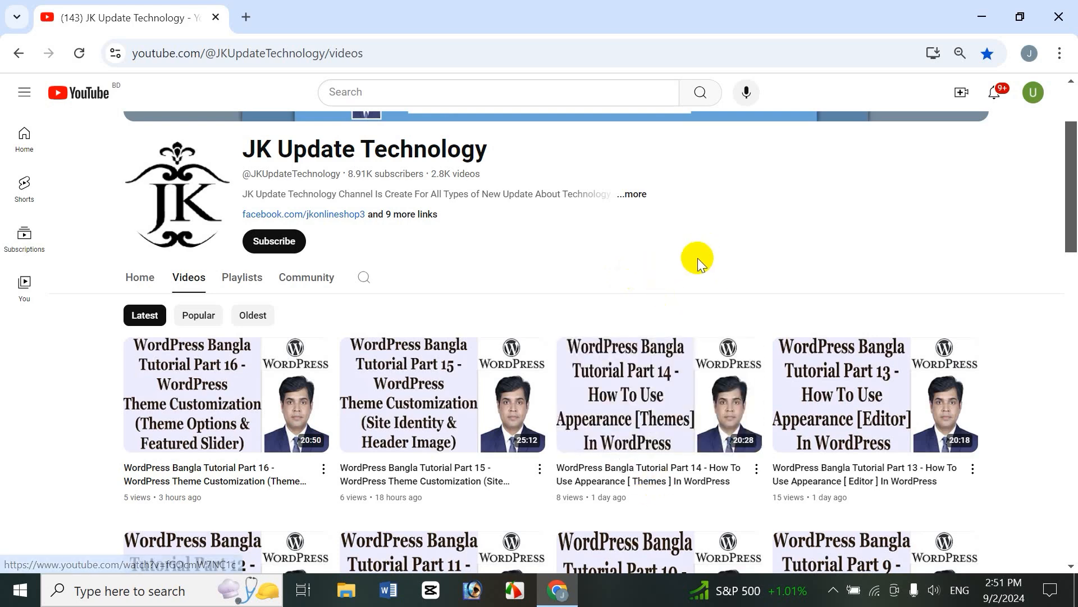
left_click_drag(1073, 219, 1065, 269)
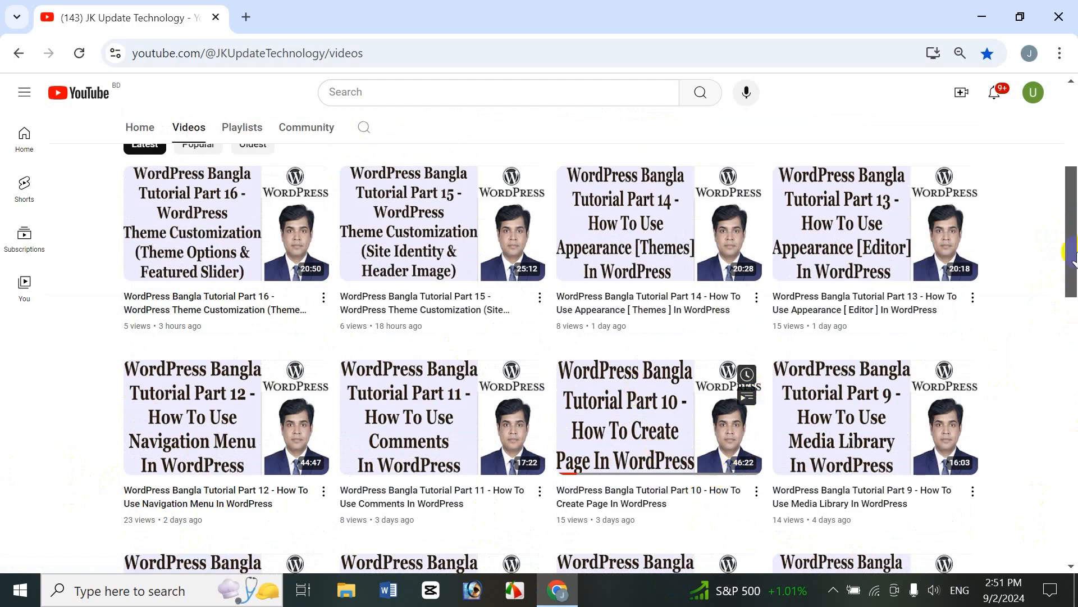
left_click_drag(1073, 262, 1076, 281)
scroll(1070, 292, "down", 3)
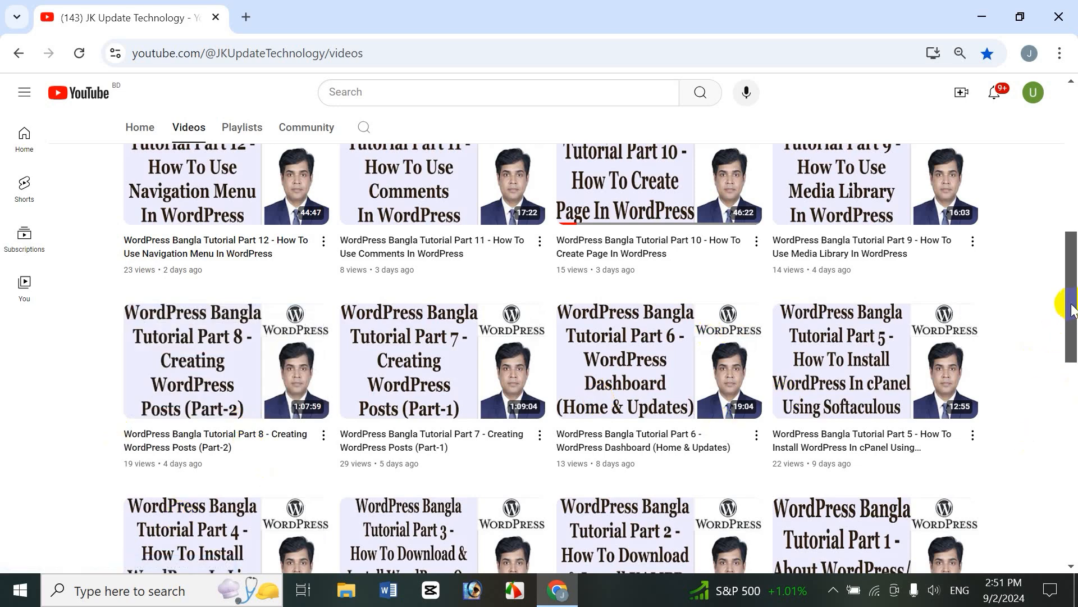
left_click_drag(1070, 304, 1070, 337)
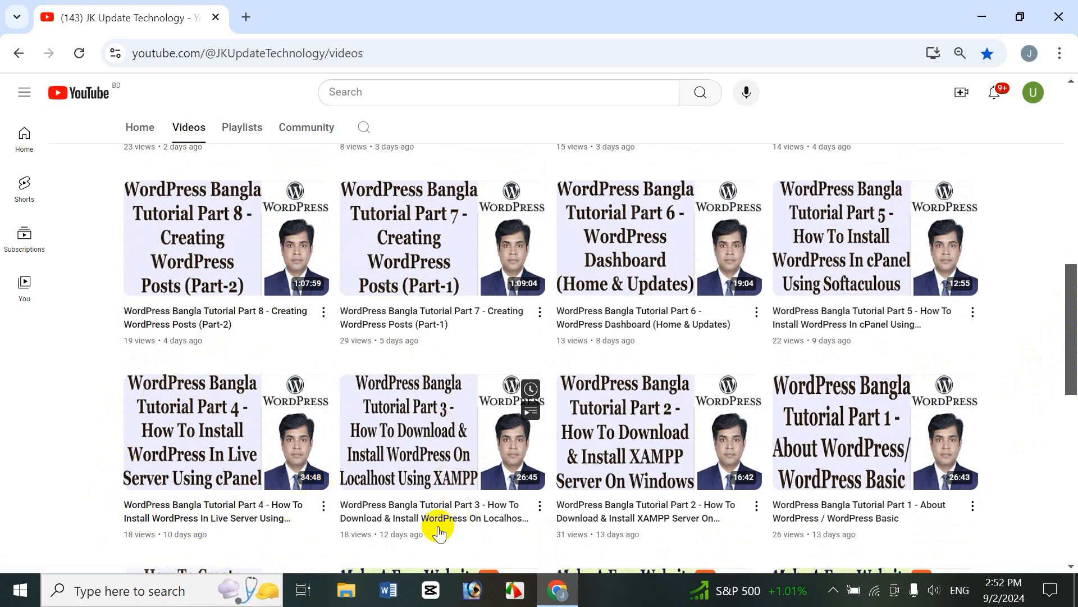
mouse_move(397, 482)
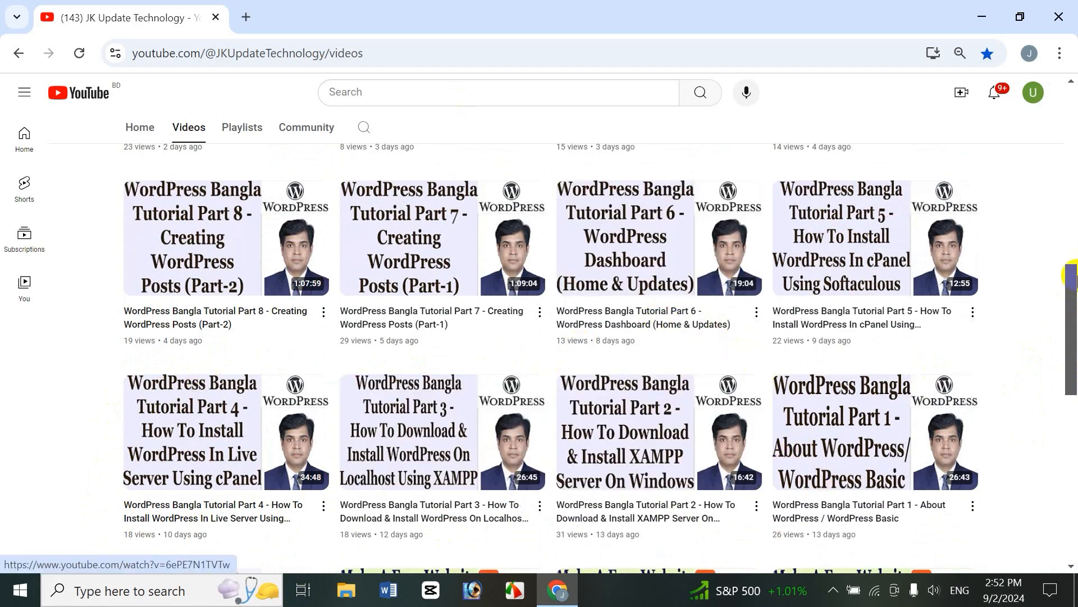
left_click_drag(1074, 331, 1073, 196)
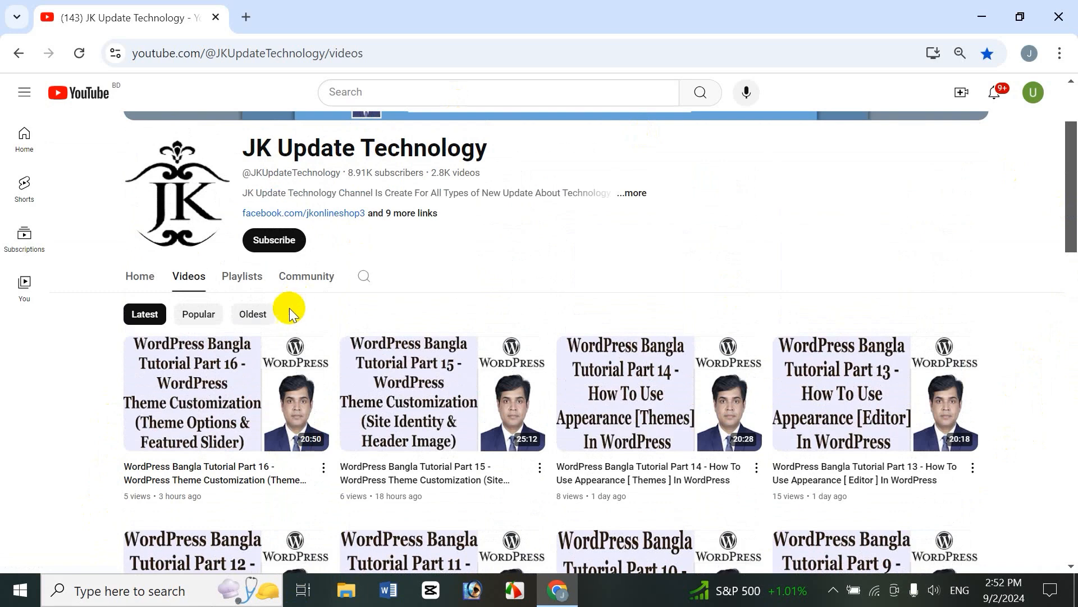
Step: Browse the channel's playlists, then return to its video list
left_click(249, 284)
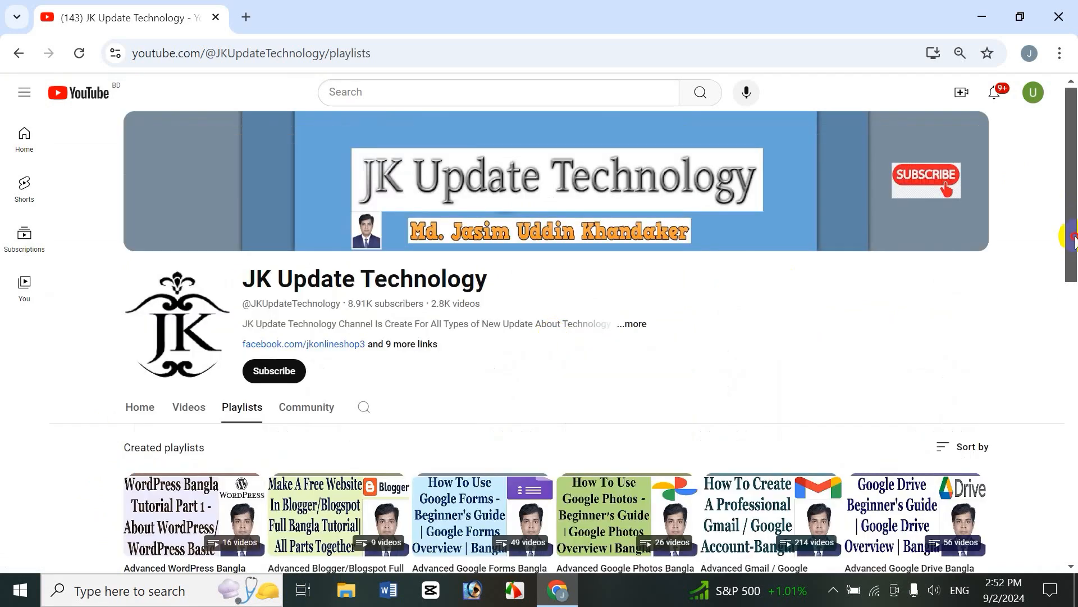
scroll(554, 336, "down", 2)
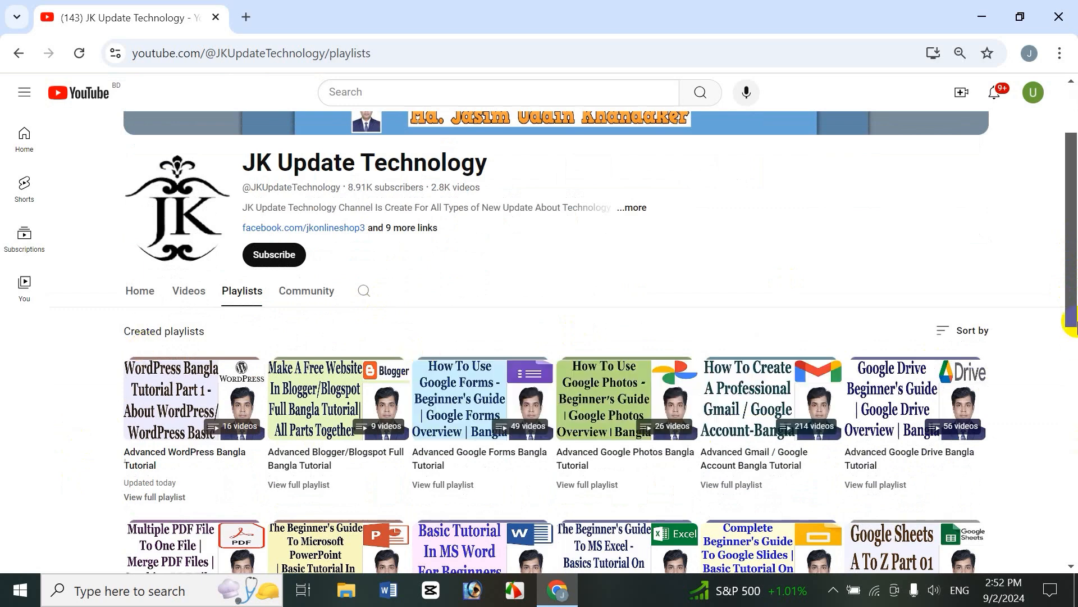
scroll(1065, 264, "down", 1)
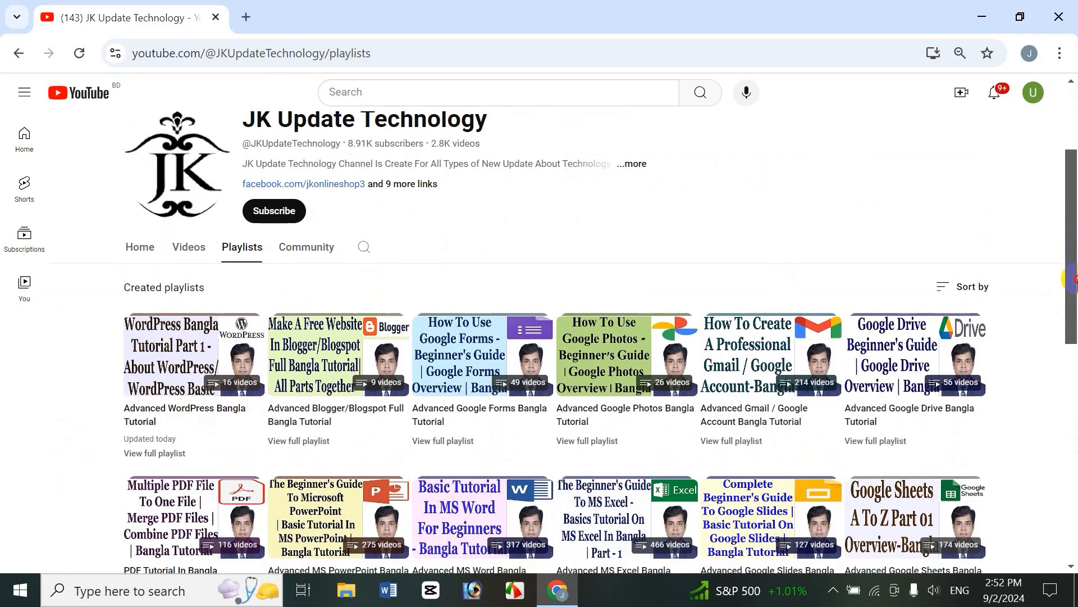
left_click_drag(1072, 278, 1070, 253)
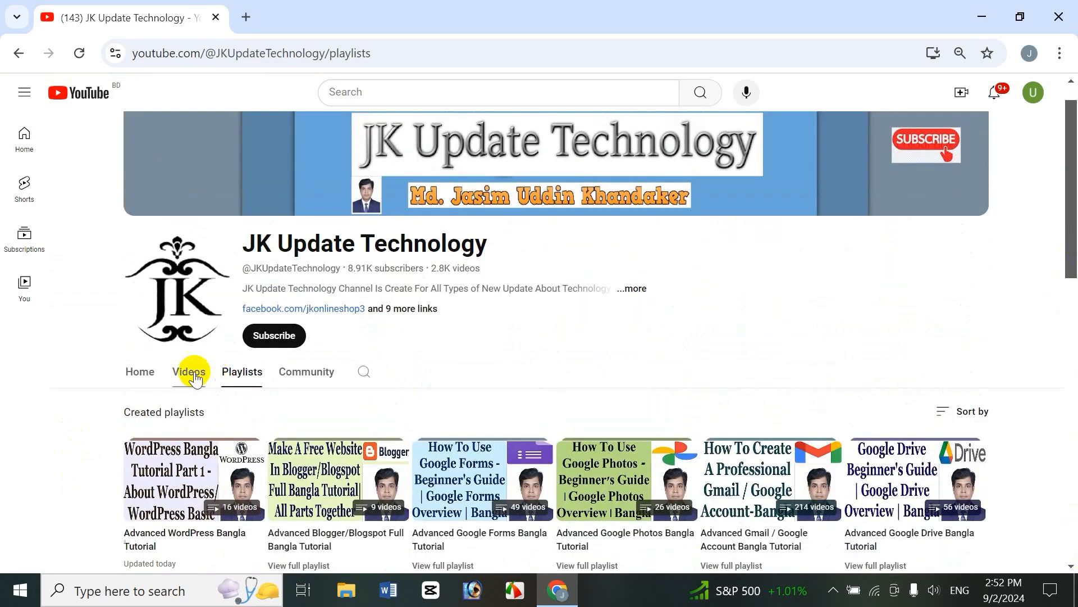
left_click(189, 371)
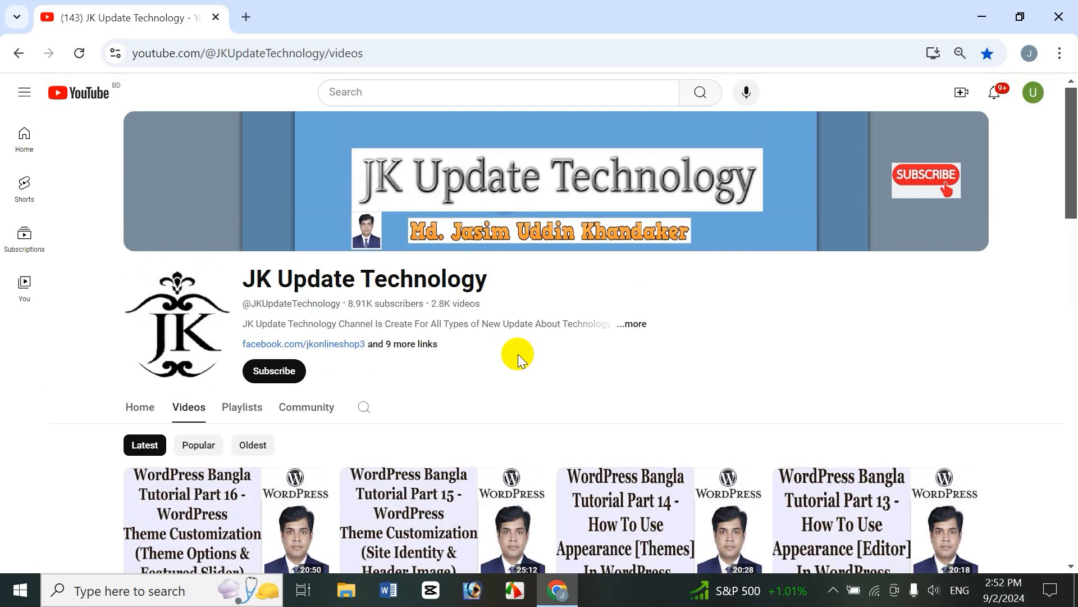
Step: Load the site's WordPress login page (/wp) in a new tab, then close that tab
left_click(246, 17)
type("jasimonline.com")
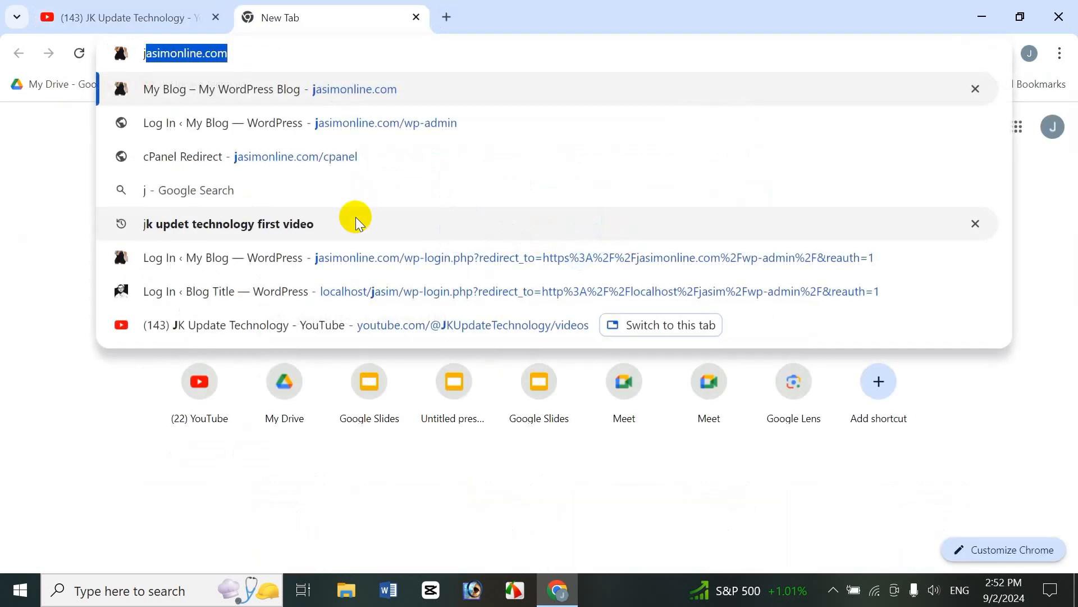
key("Right")
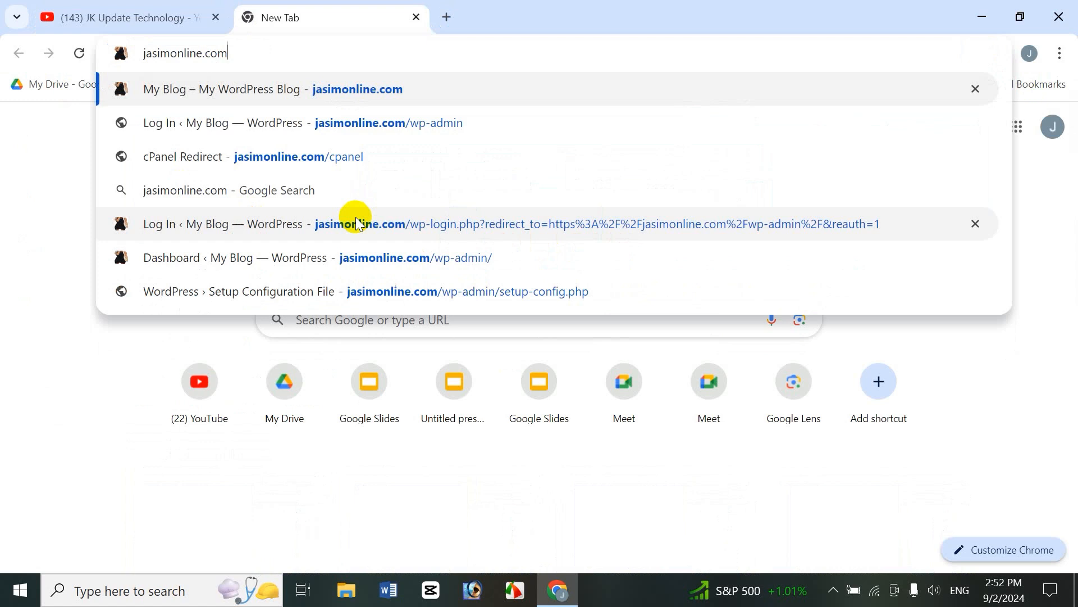
type("/")
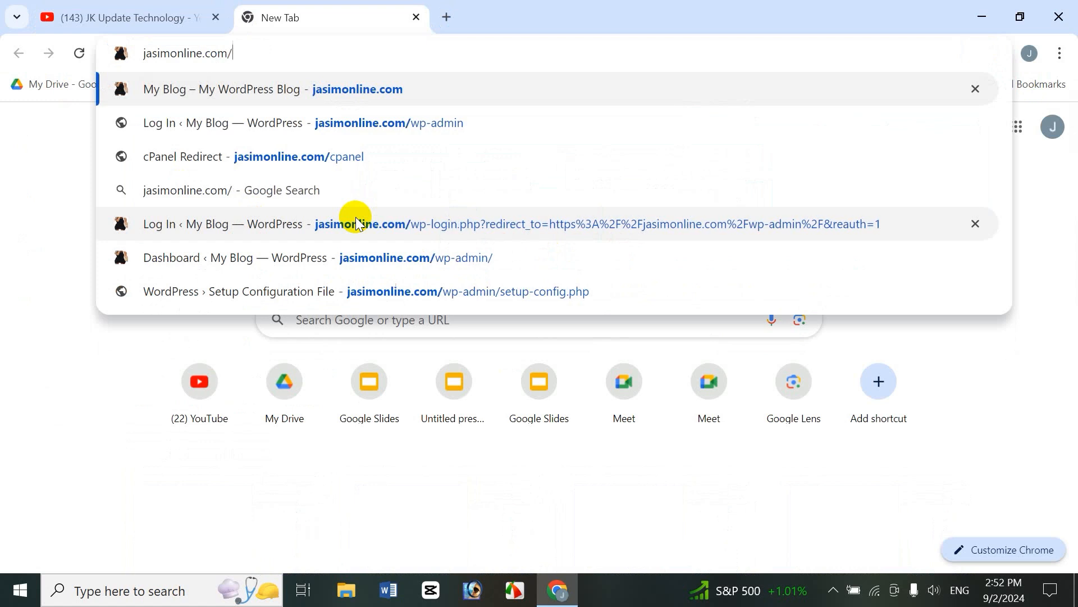
type("wp")
key("Right")
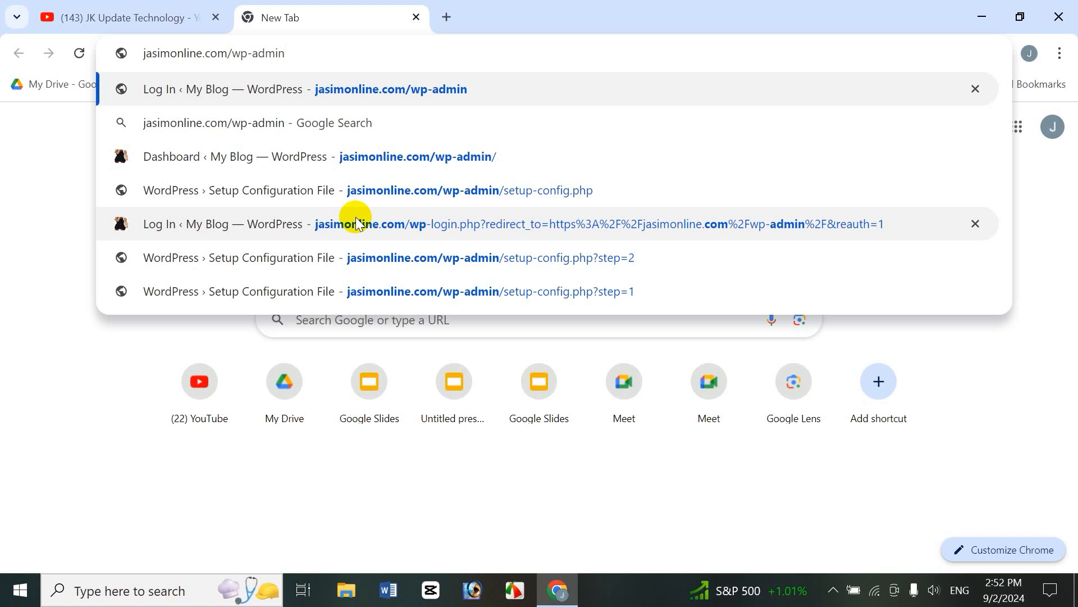
left_click(357, 220)
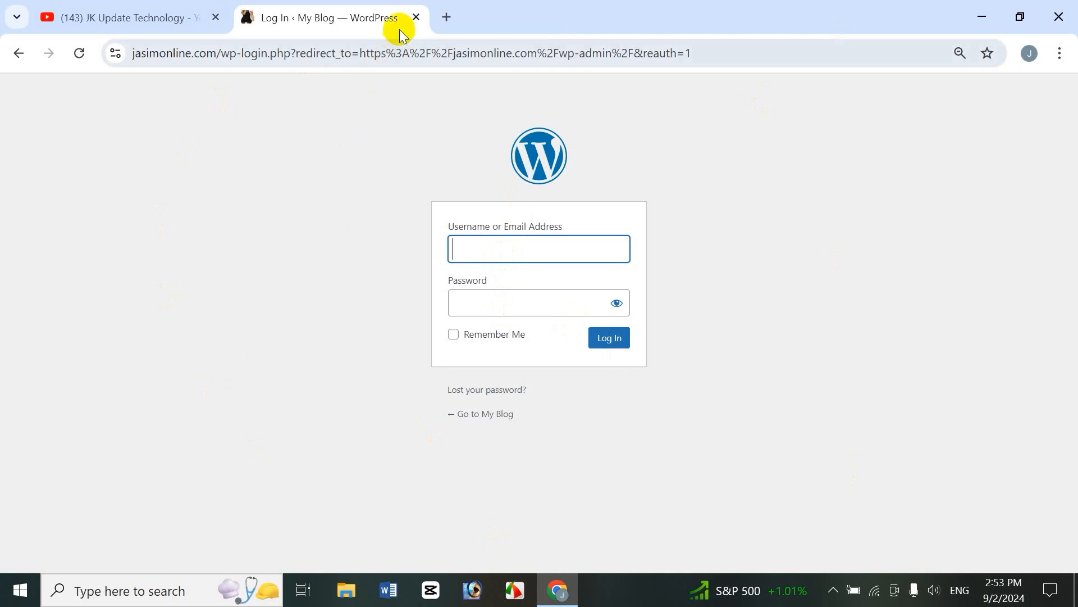
left_click(416, 18)
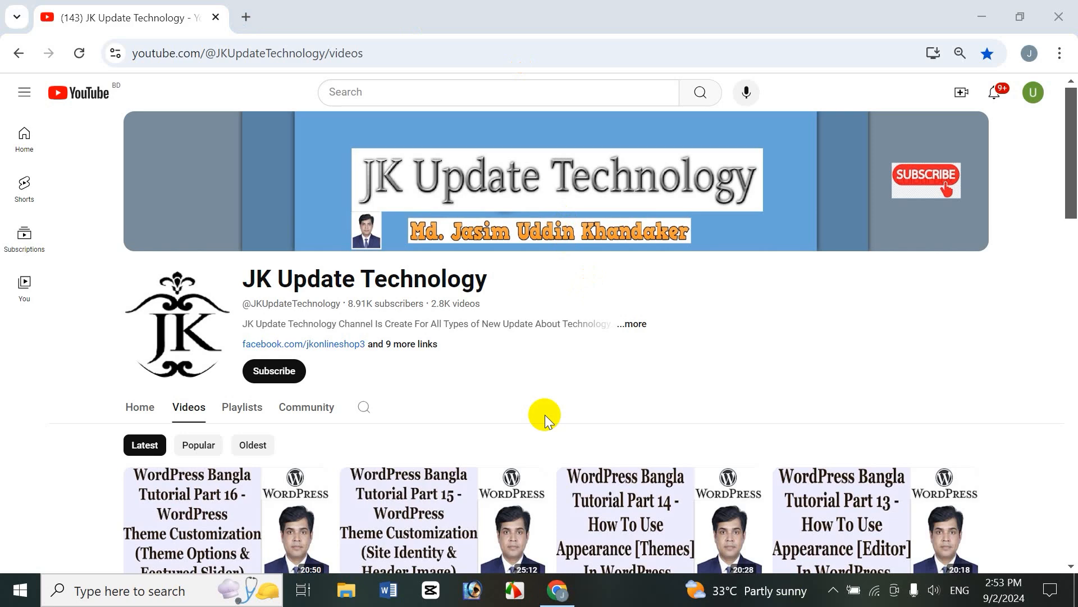
Step: Find XAMPP Control Panel through the Start search ('xam') and launch it
left_click(17, 588)
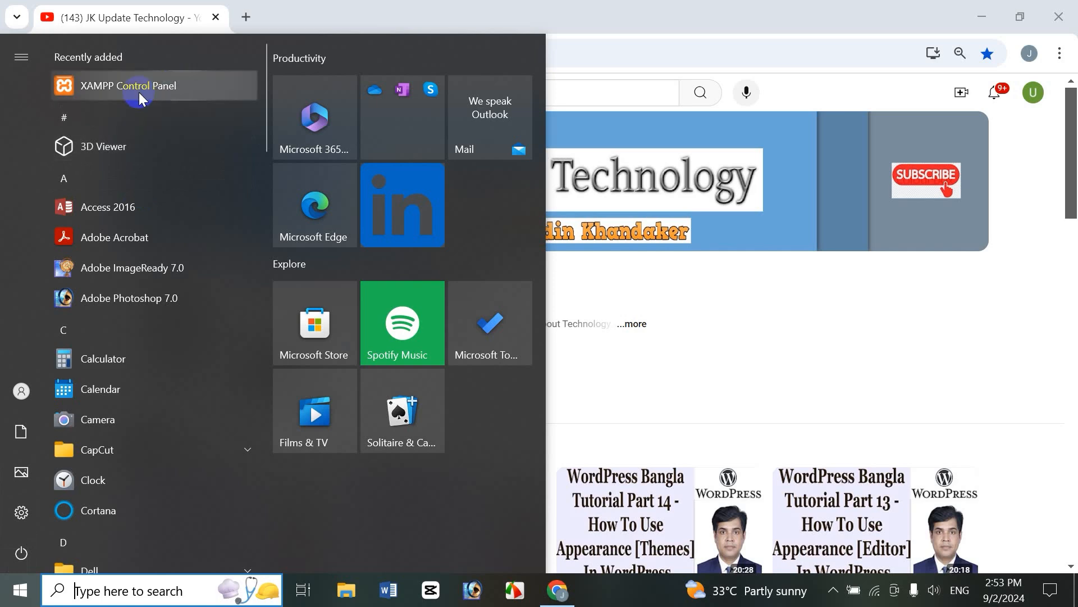
left_click(638, 7)
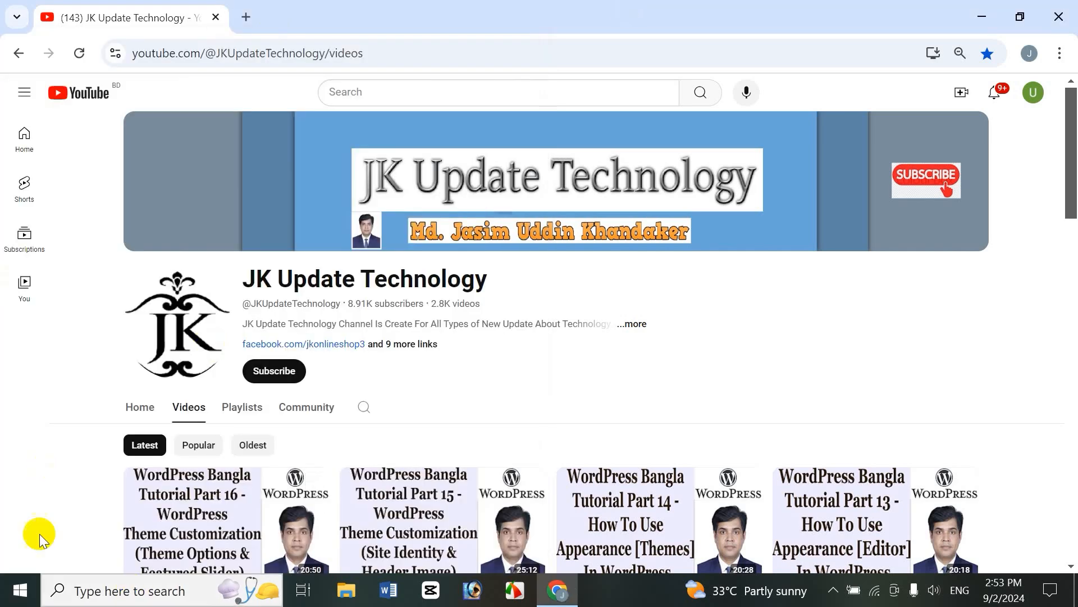
left_click(109, 589)
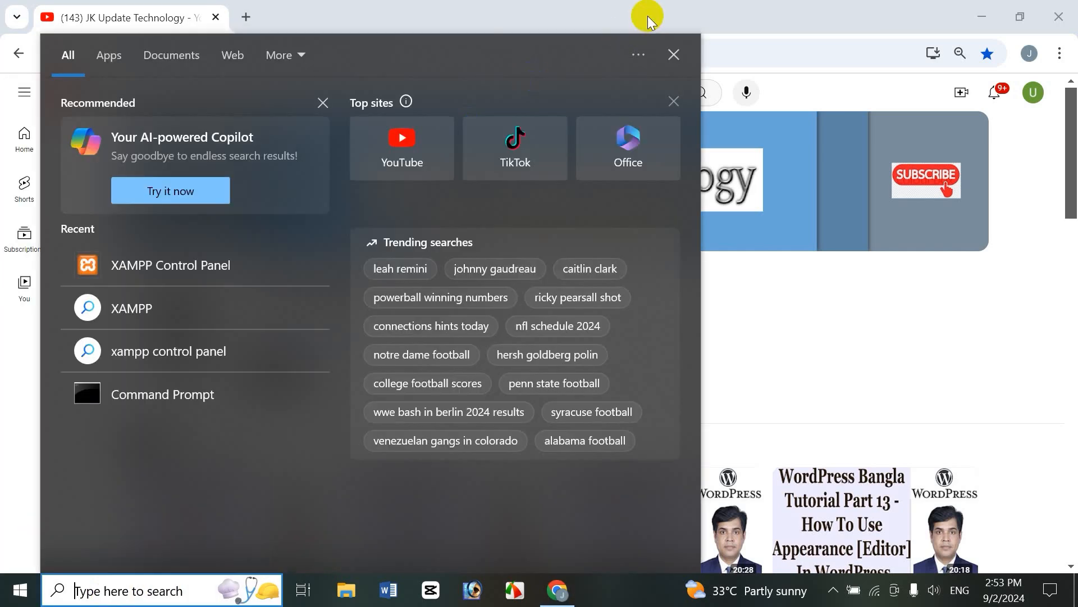
type("xam")
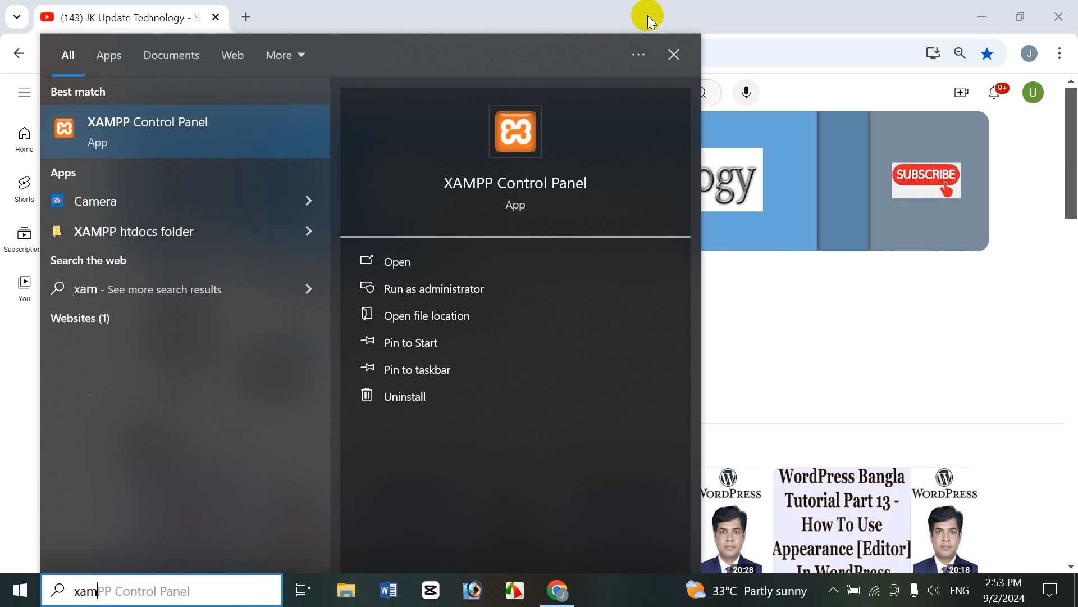
left_click(157, 129)
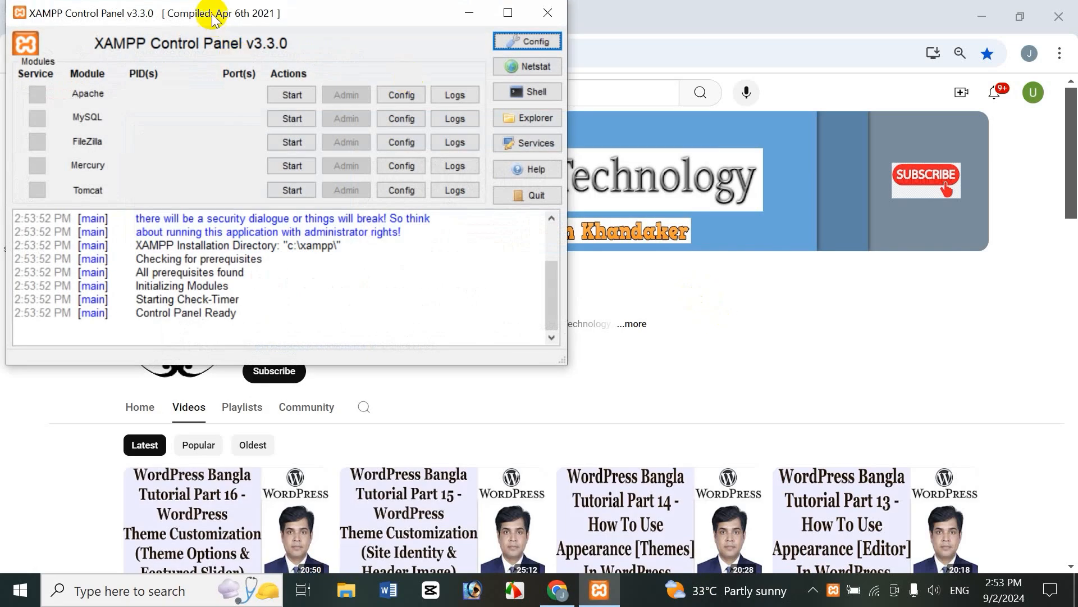
Step: Start the Apache and MySQL modules, then minimize the control panel
left_click_drag(251, 8, 301, 25)
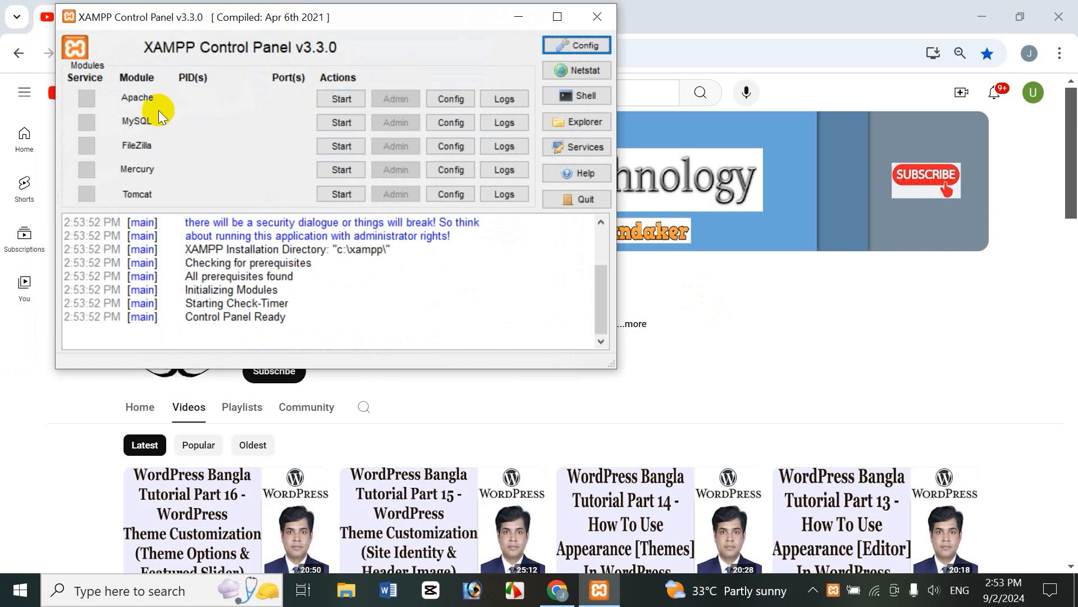
left_click(335, 99)
left_click(338, 123)
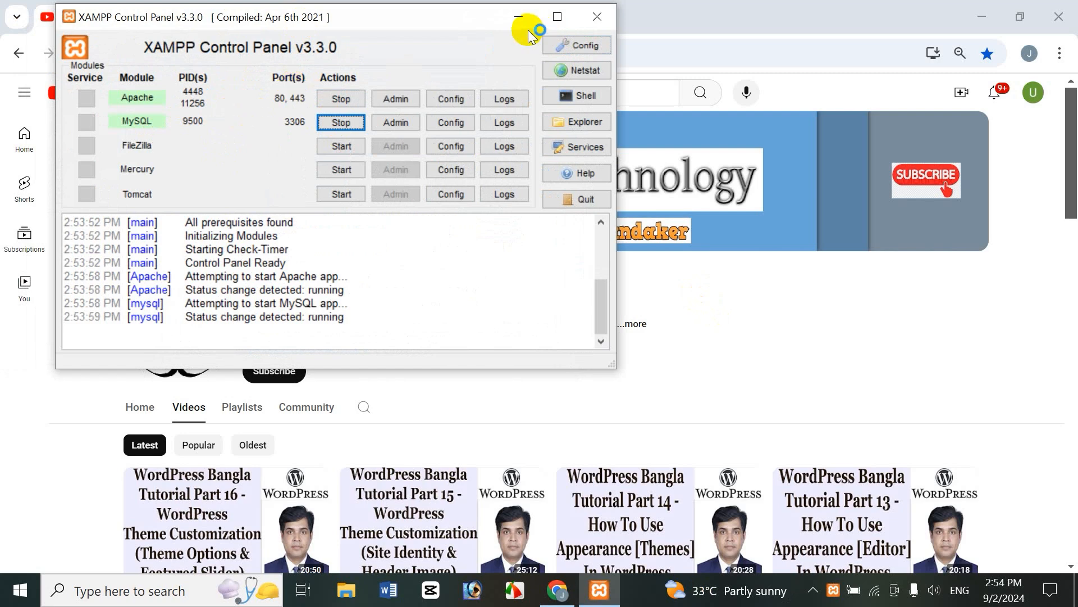
left_click(518, 14)
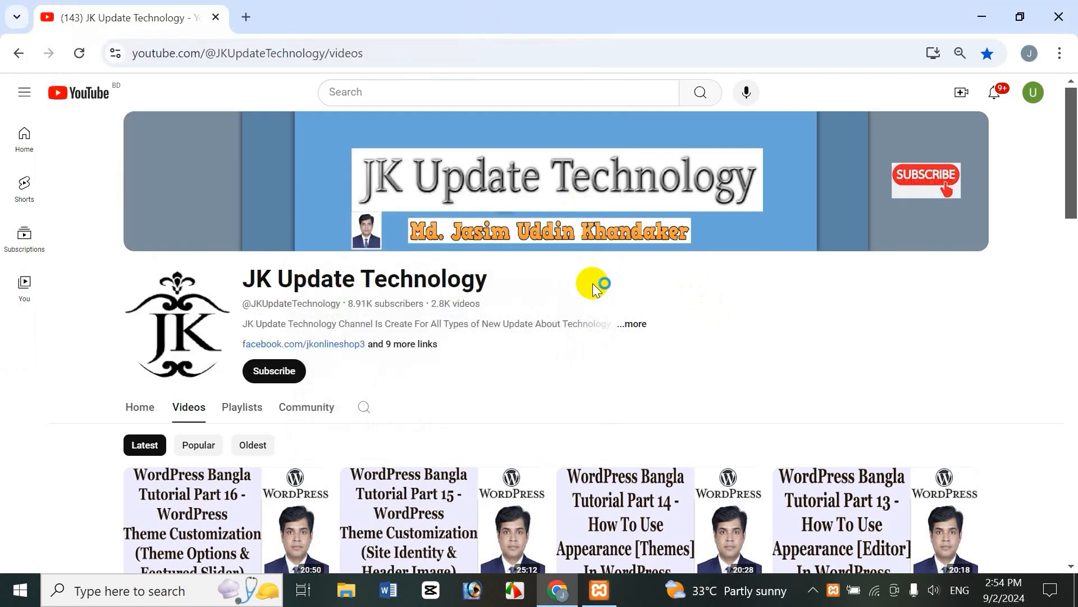
Step: Load the localhost admin login page in a new tab and sign in with the admin username and password
left_click(247, 17)
type("localhost/jasim/wp-admin")
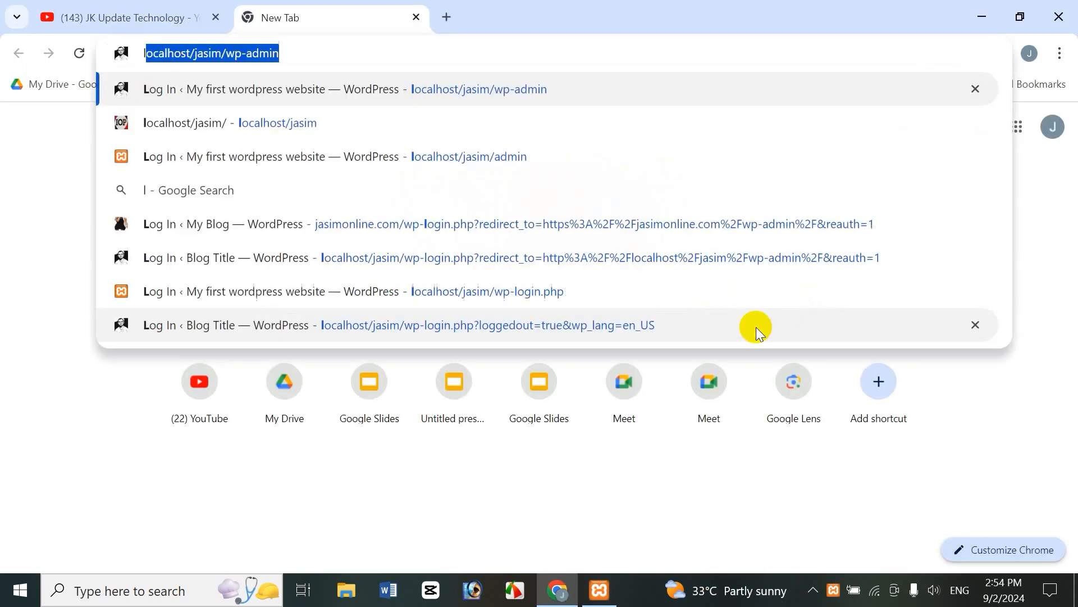
key("Right")
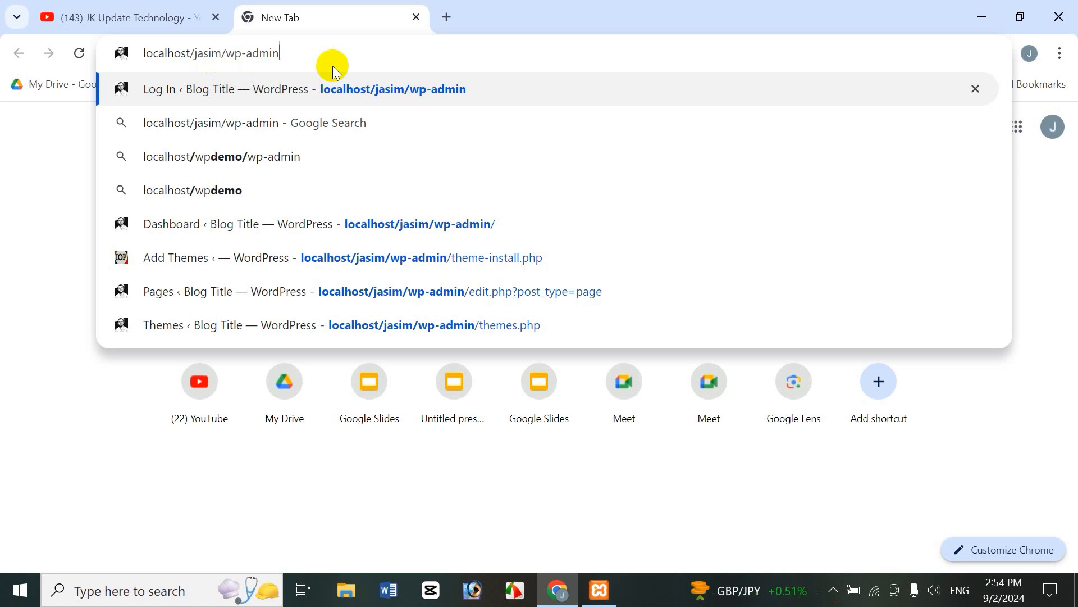
key("Return")
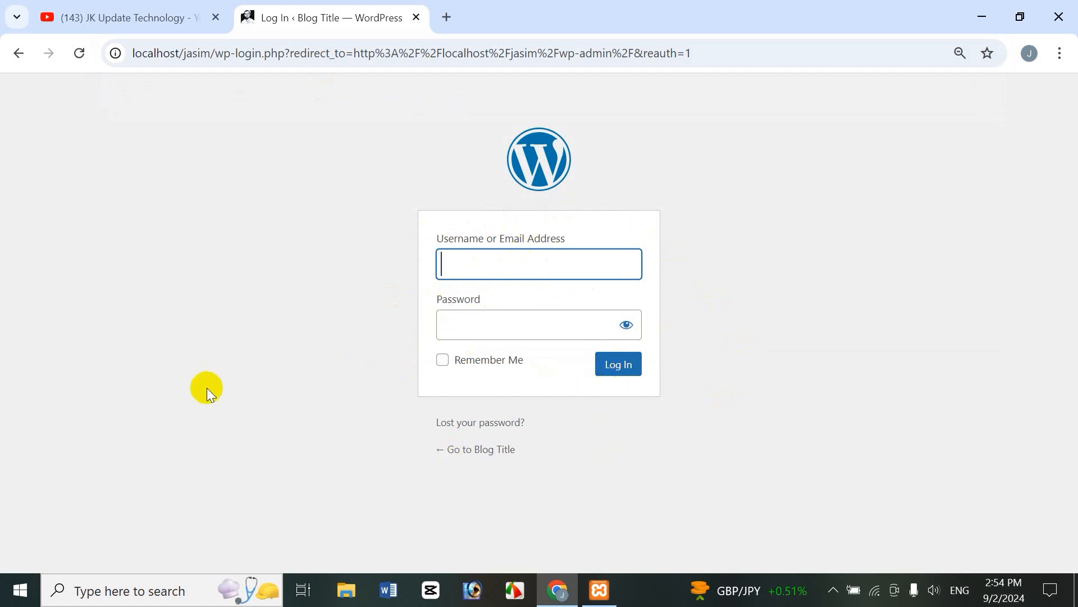
type("hasan")
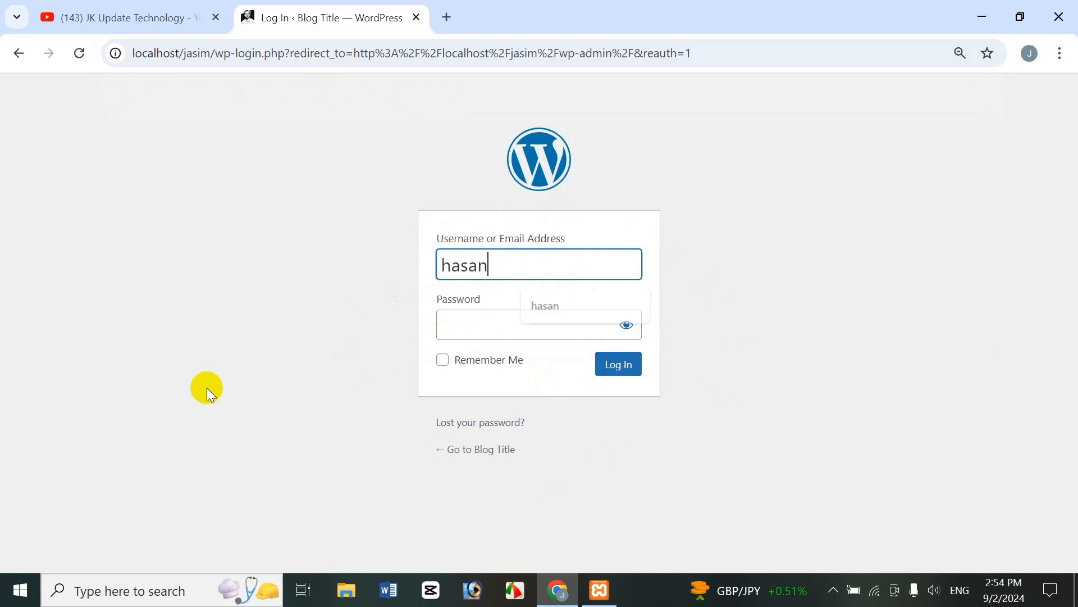
key("Tab")
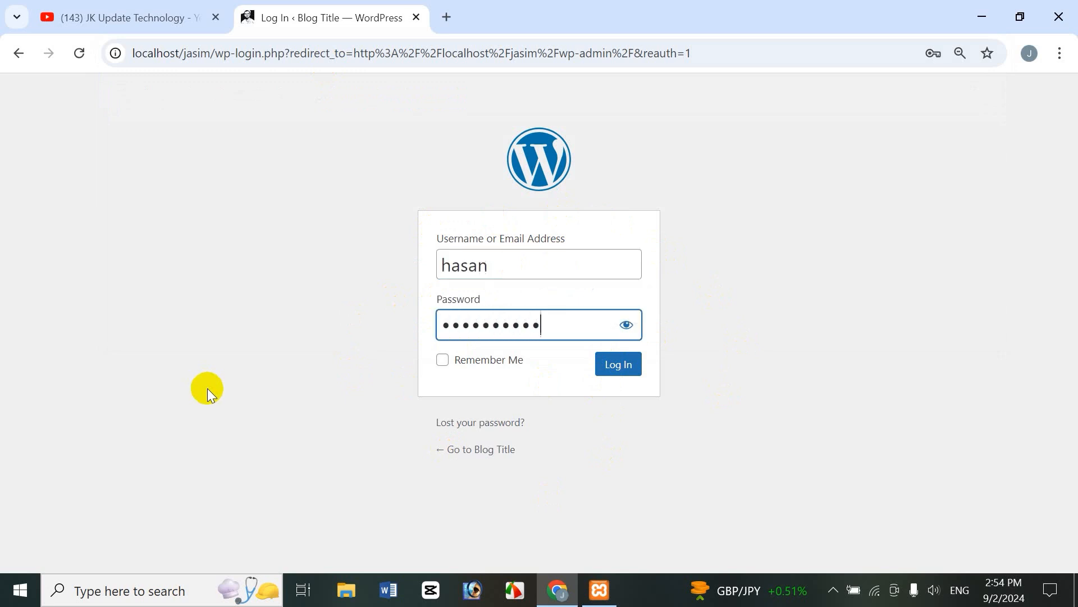
left_click(629, 372)
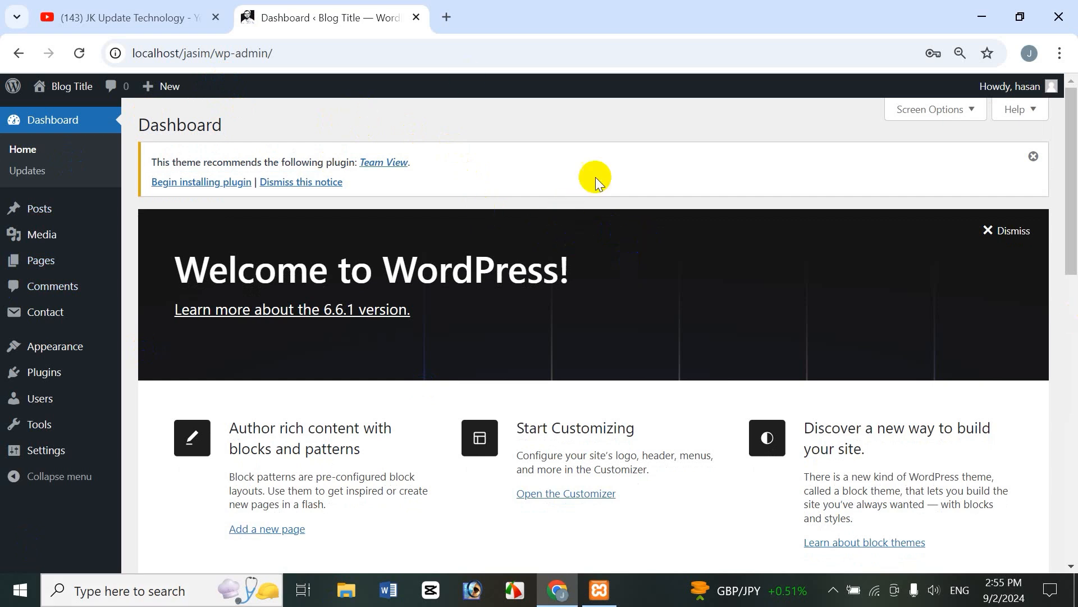
Step: Check the YouTube channel tab, then come back to the WordPress admin tab
mouse_move(79, 354)
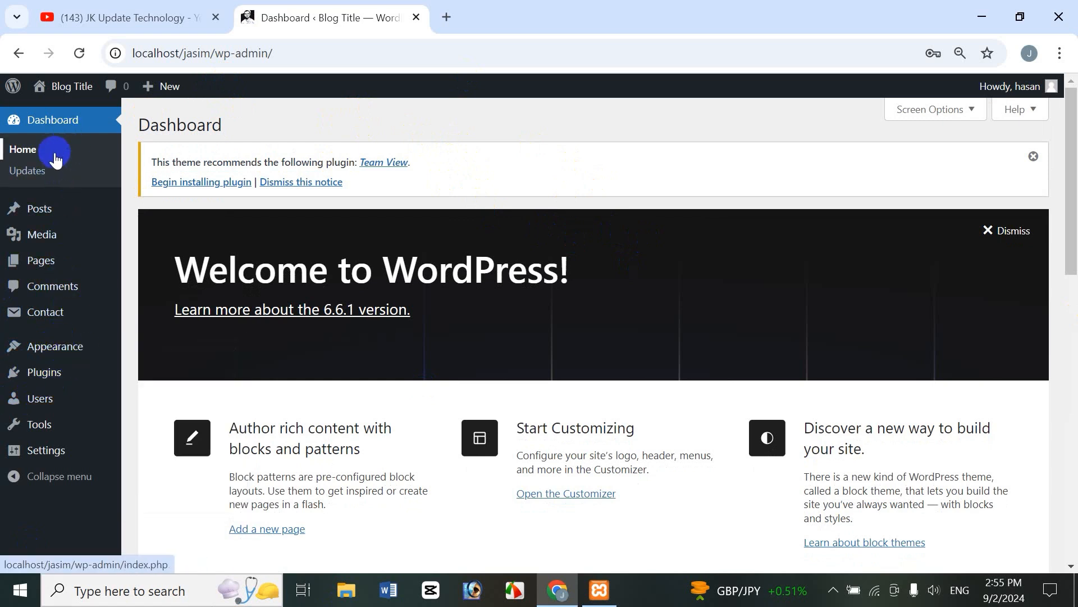
mouse_move(61, 252)
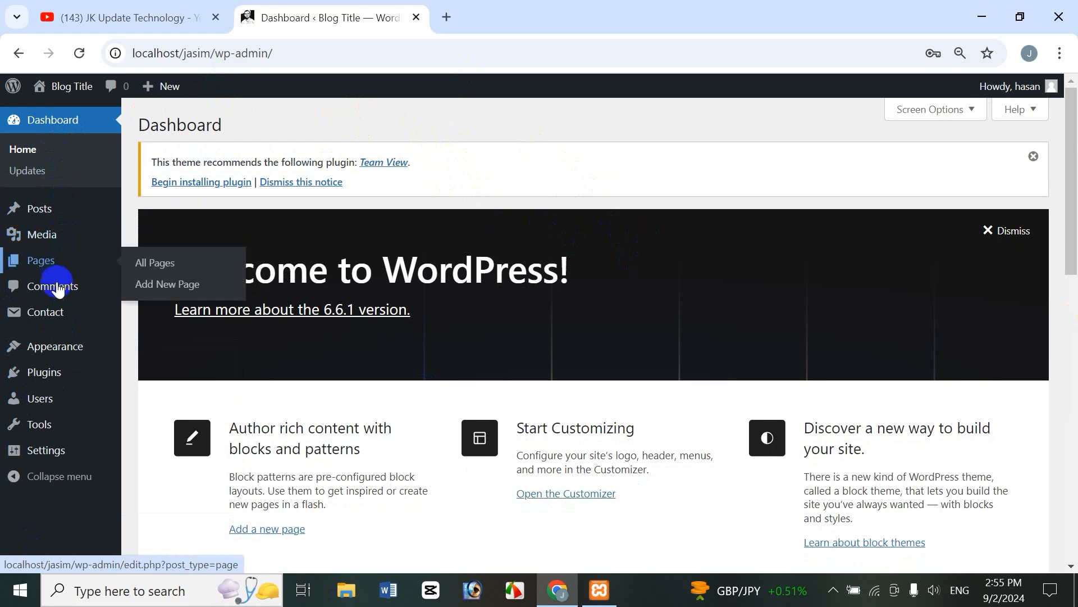
left_click(134, 19)
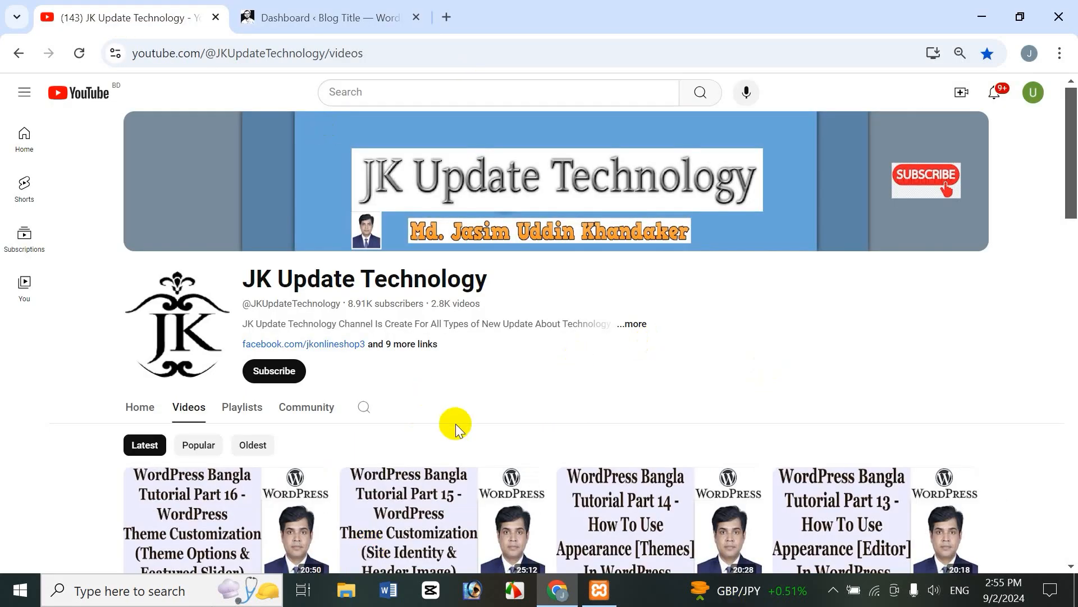
left_click(371, 17)
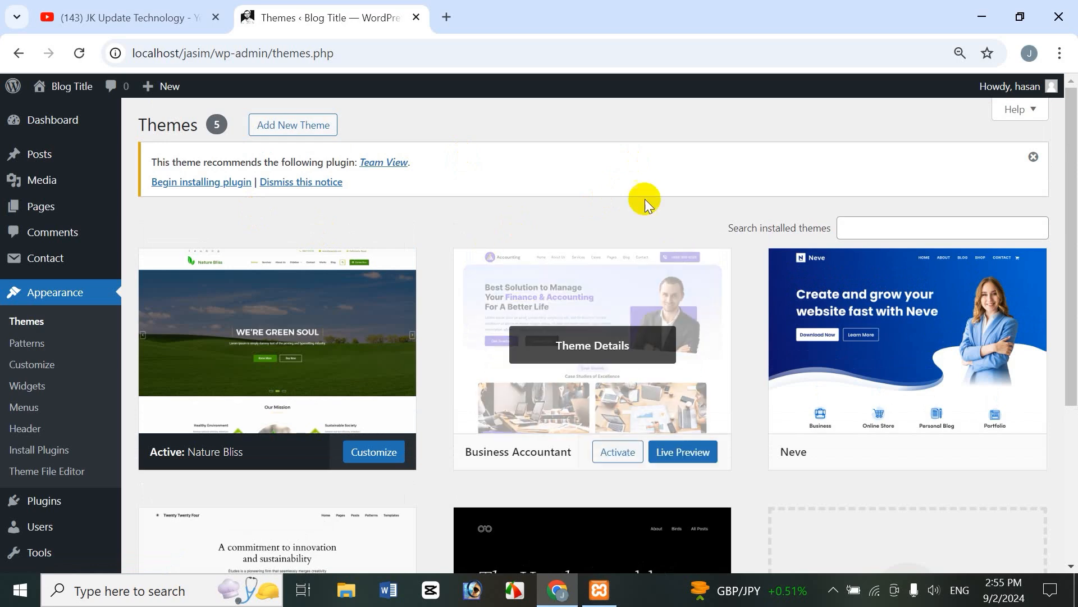
Step: Launch the Customizer from the active Nature Bliss theme card
left_click(178, 465)
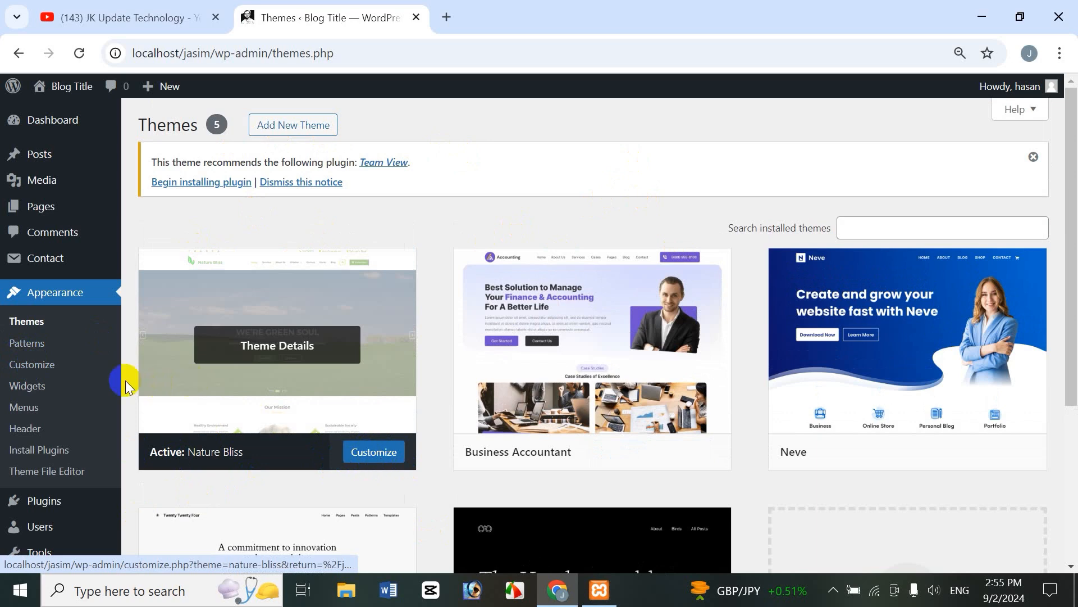
left_click(384, 461)
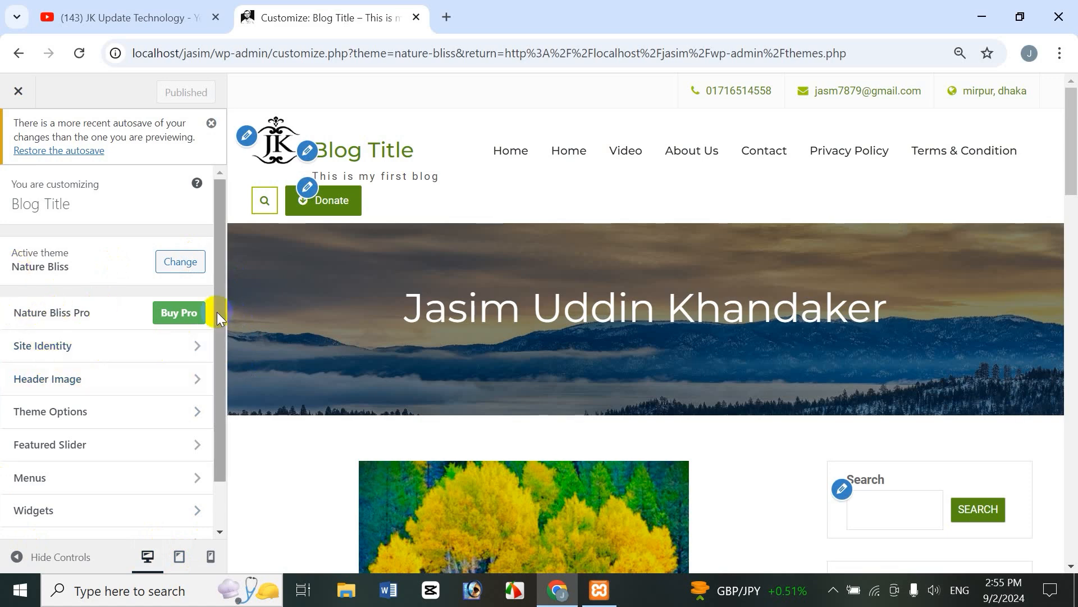
left_click_drag(220, 314, 217, 346)
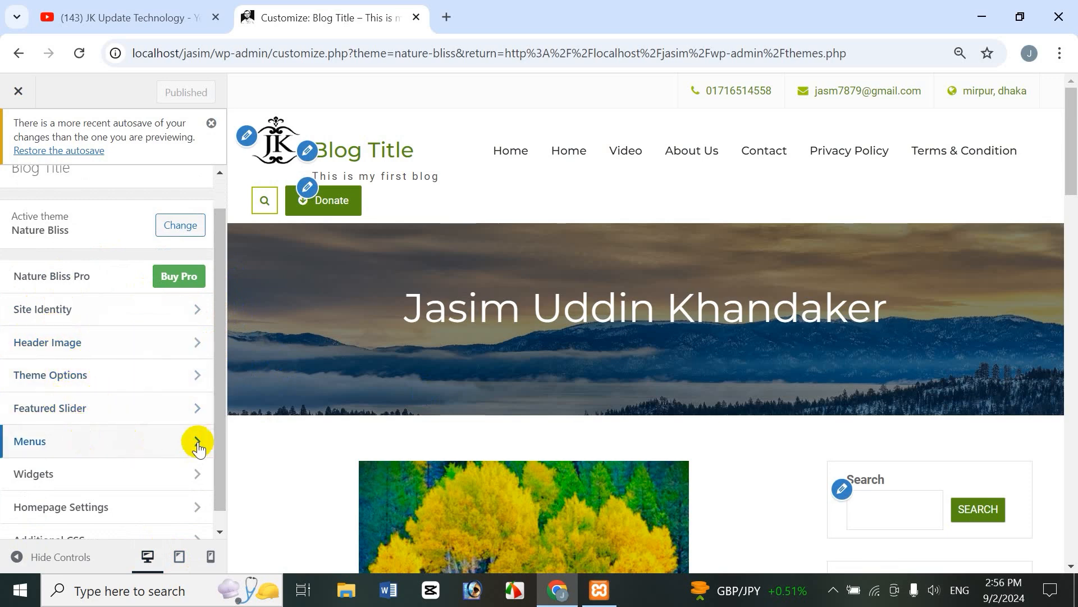
left_click_drag(219, 430, 205, 356)
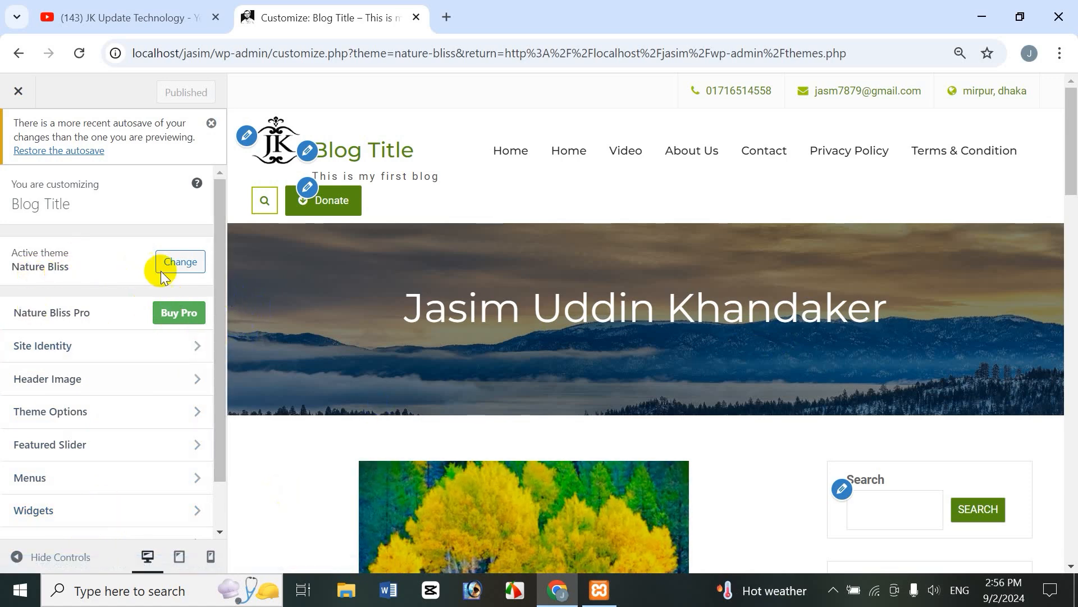
Step: Browse installed and WordPress.org themes via Change, then close the Customizer
left_click(180, 264)
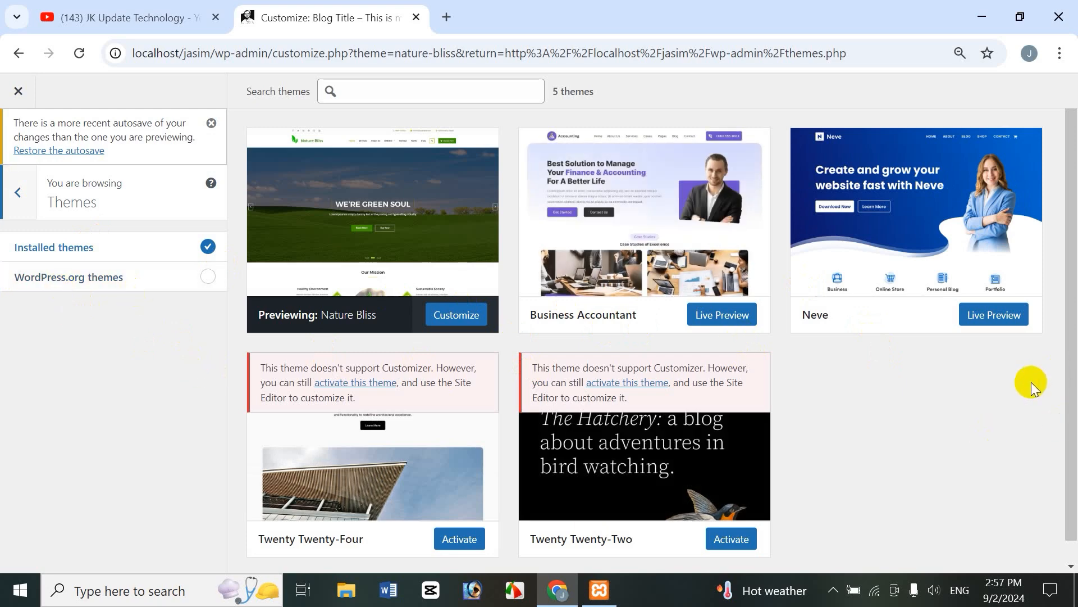
left_click(58, 279)
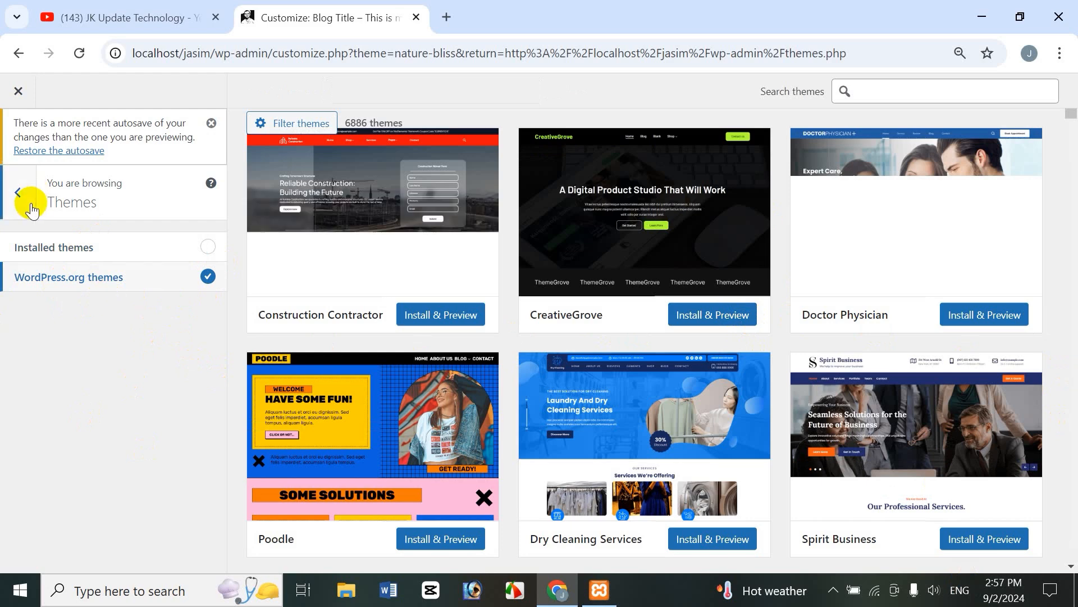
left_click(25, 200)
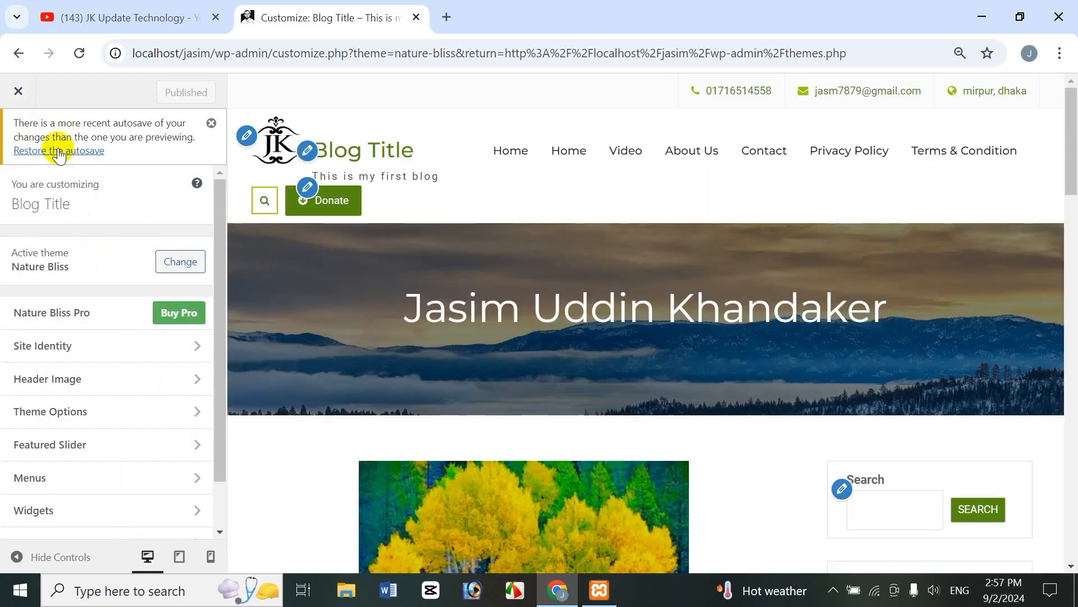
left_click(18, 91)
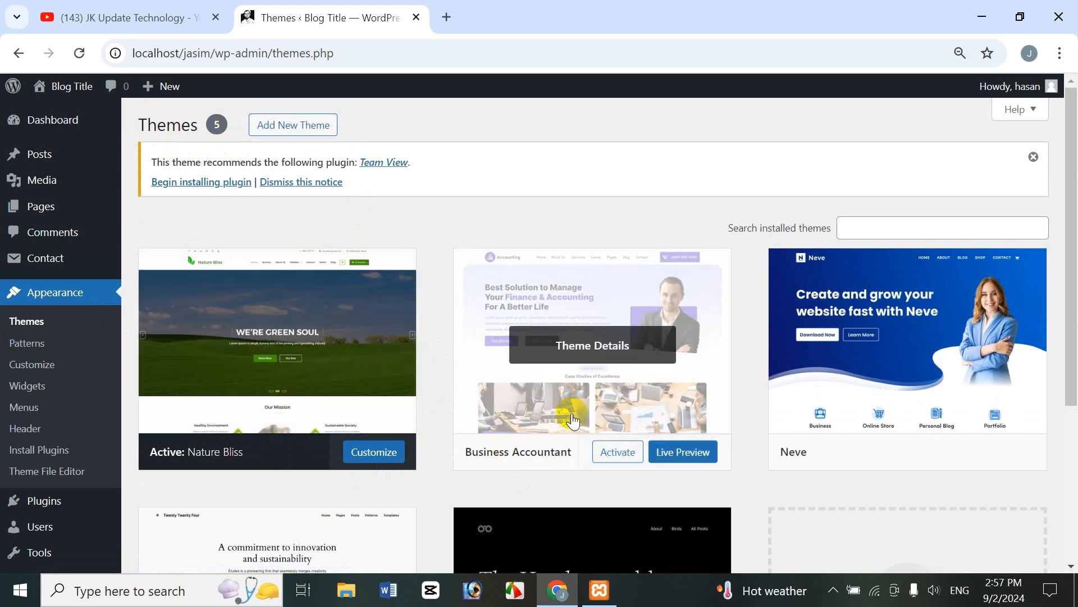
Step: Activate the Business Accountant theme from its card on the Themes page
left_click(645, 367)
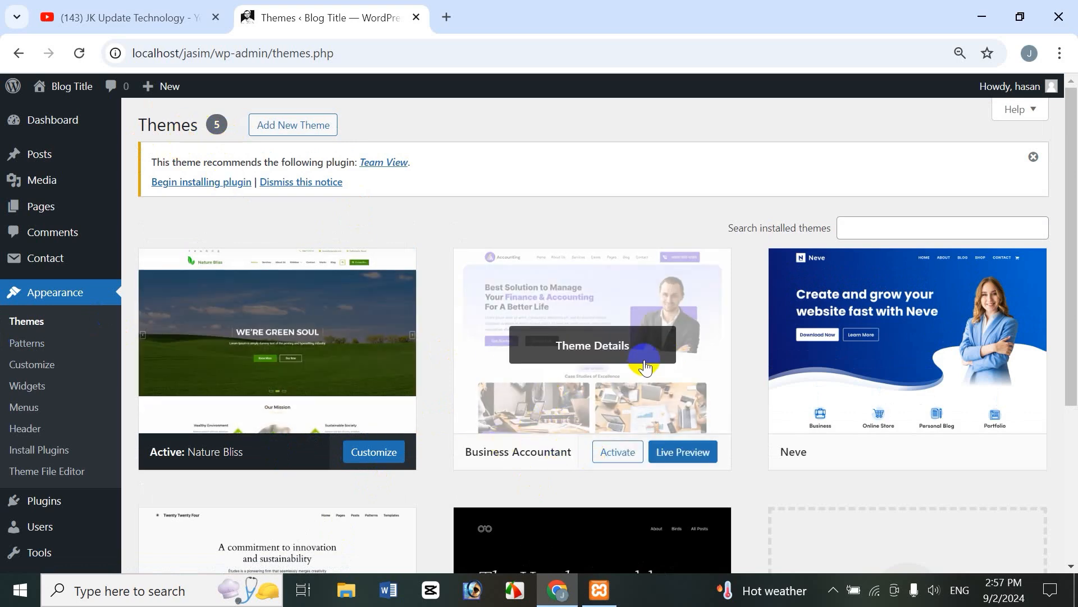
left_click(613, 456)
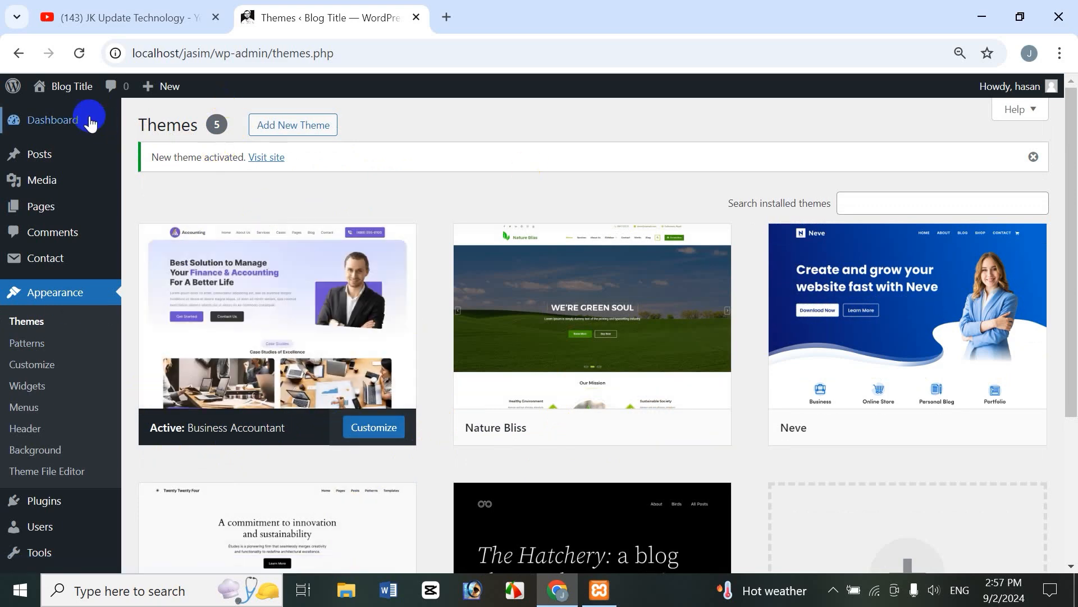
Step: Open the site front page in a new tab, scroll through it, then return to the Themes tab
mouse_move(80, 90)
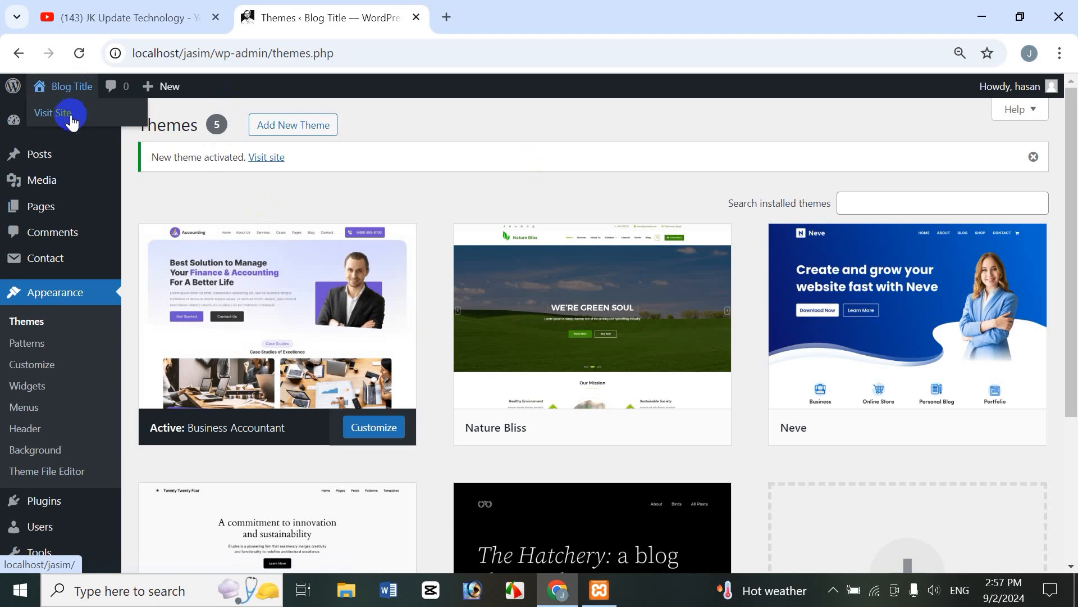
right_click(71, 118)
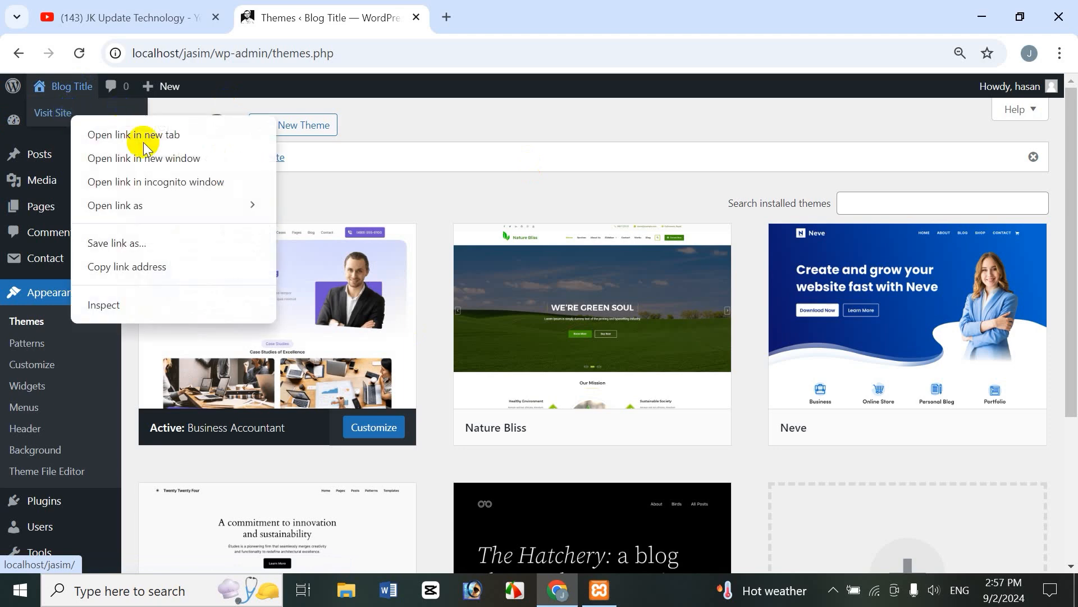
left_click(145, 136)
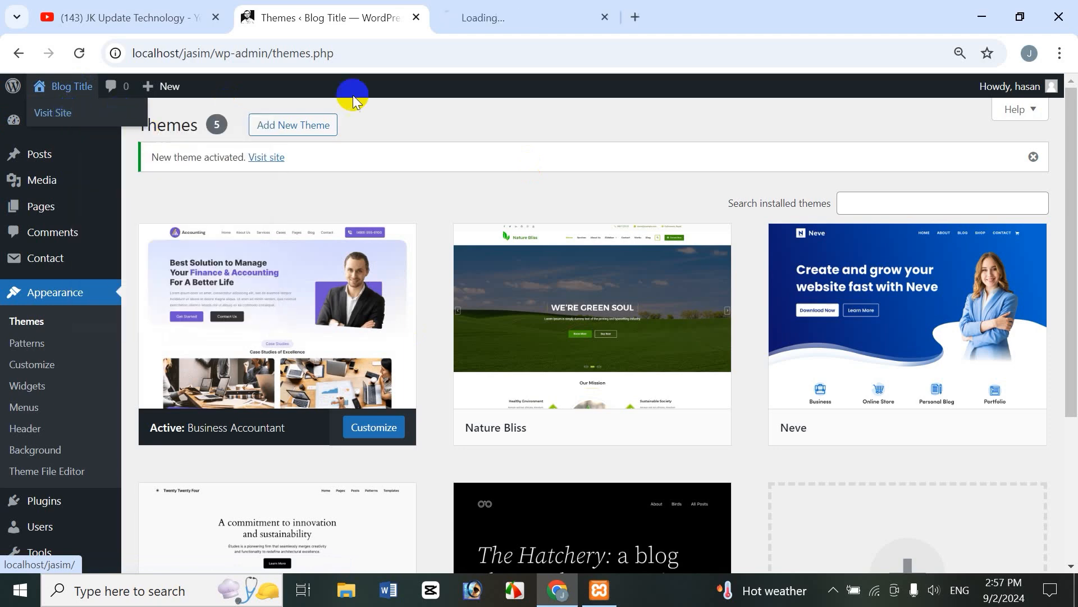
left_click(498, 17)
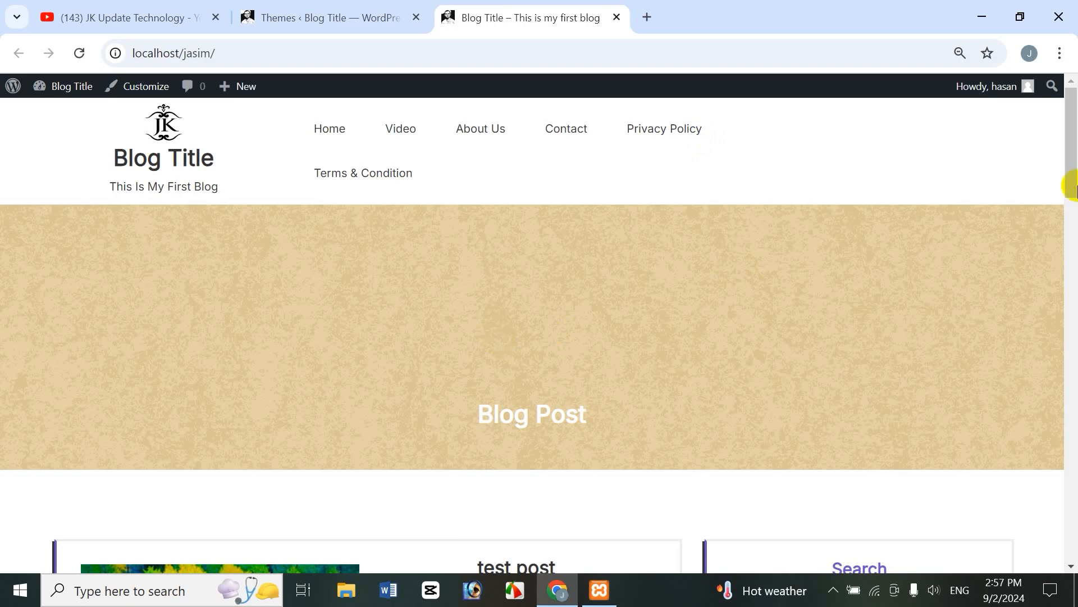
scroll(1072, 185, "down", 6)
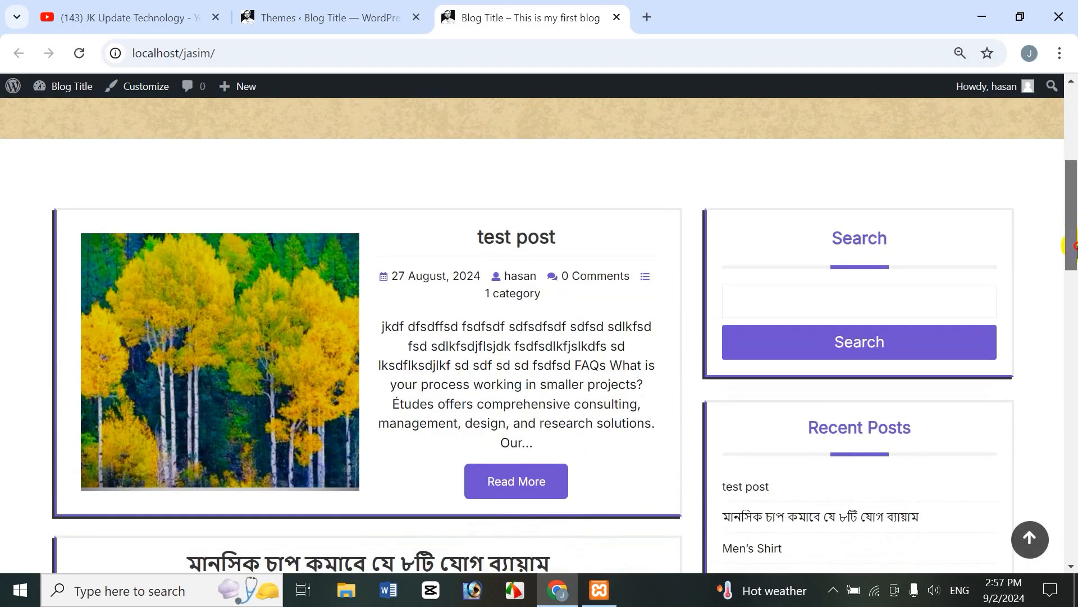
left_click_drag(1074, 247, 1074, 548)
left_click(1030, 539)
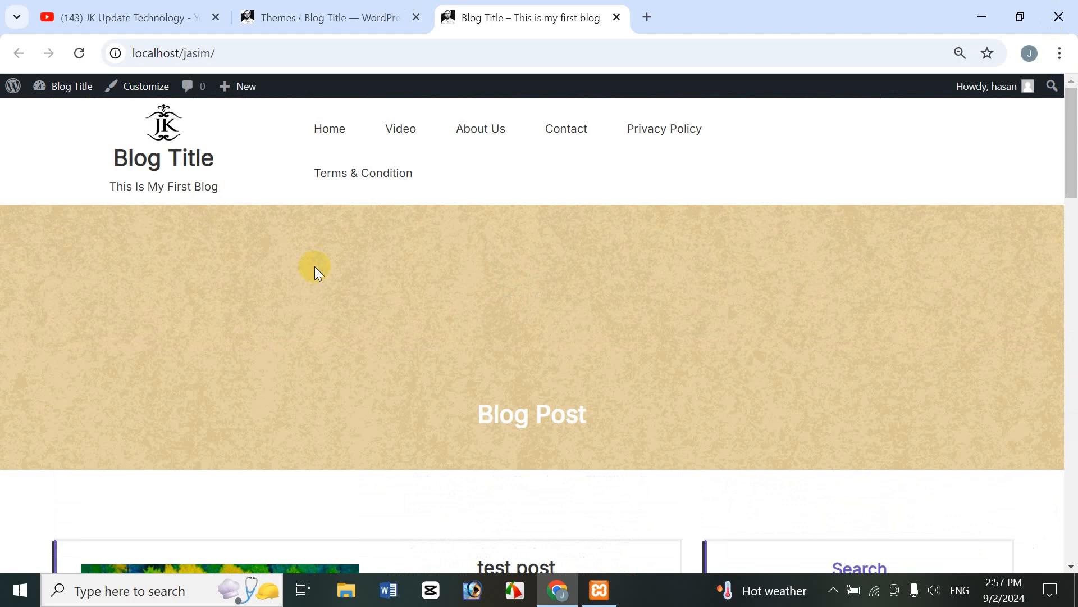
left_click(315, 18)
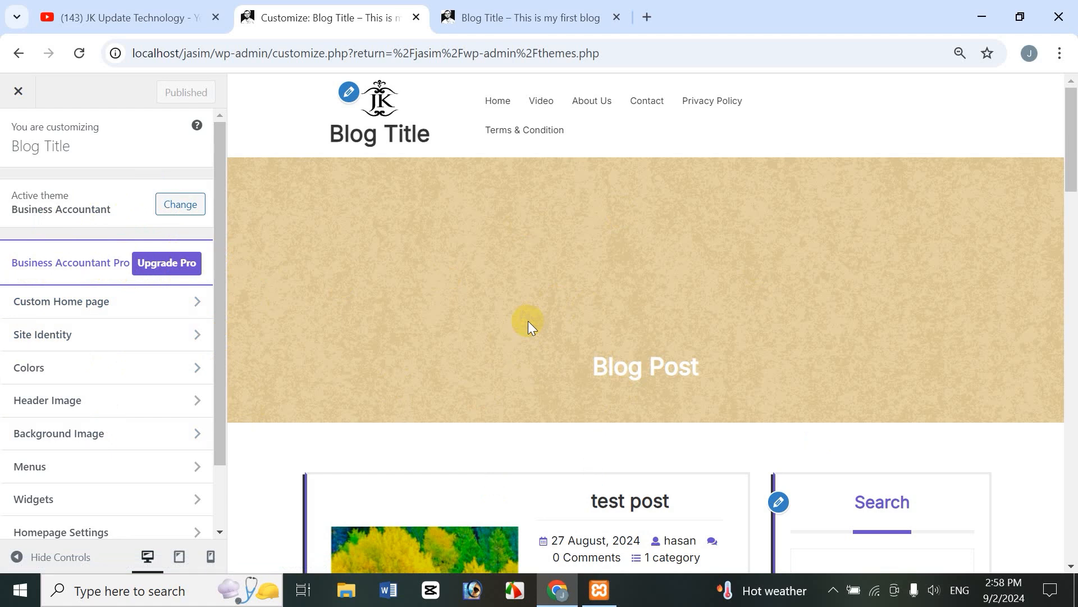
Step: Open the $39.00 Business Accountant Pro upgrade page, scroll through it, and open the live demo
left_click(168, 262)
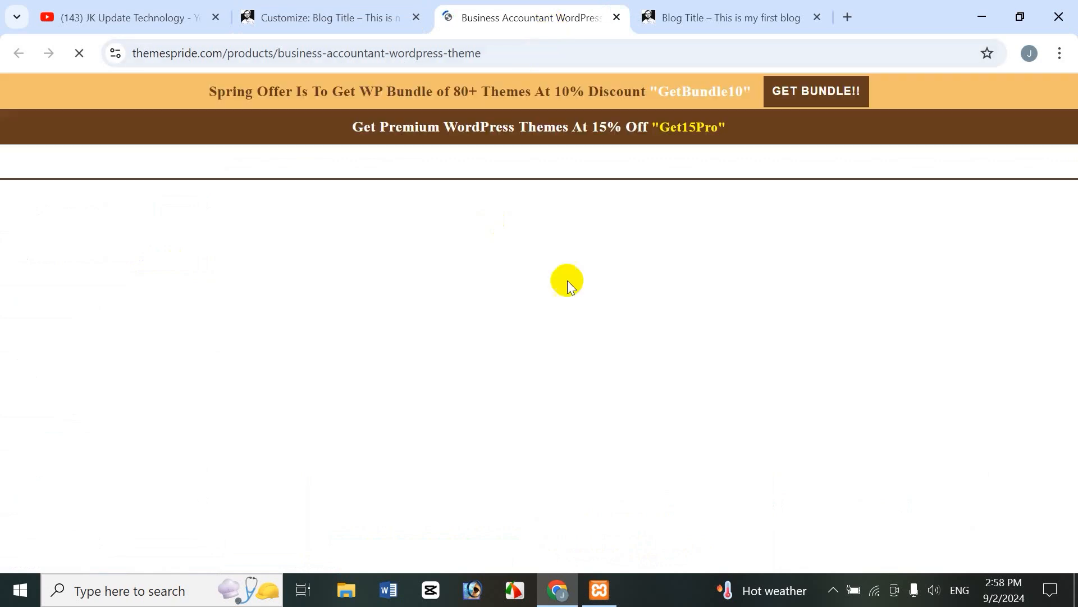
left_click_drag(1071, 140, 1073, 328)
scroll(1073, 329, "down", 1)
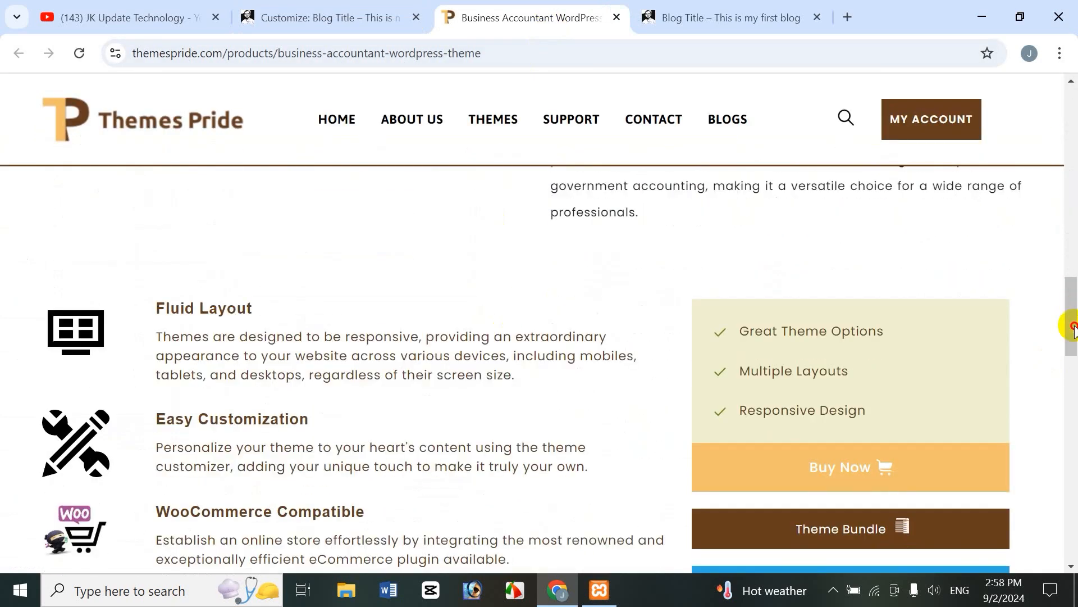
scroll(1072, 331, "down", 3)
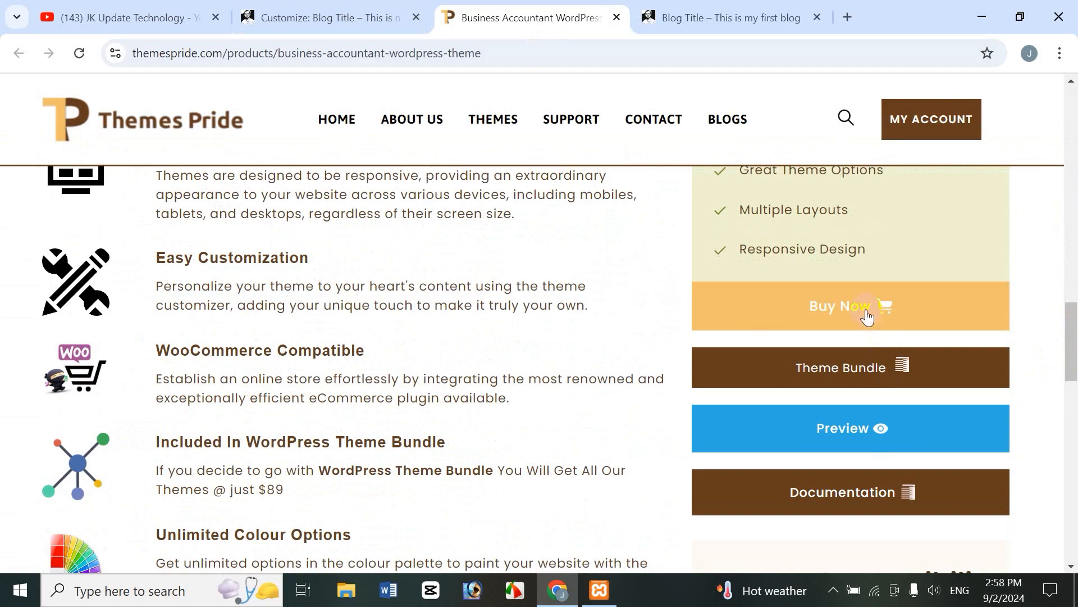
left_click_drag(1064, 366, 1073, 128)
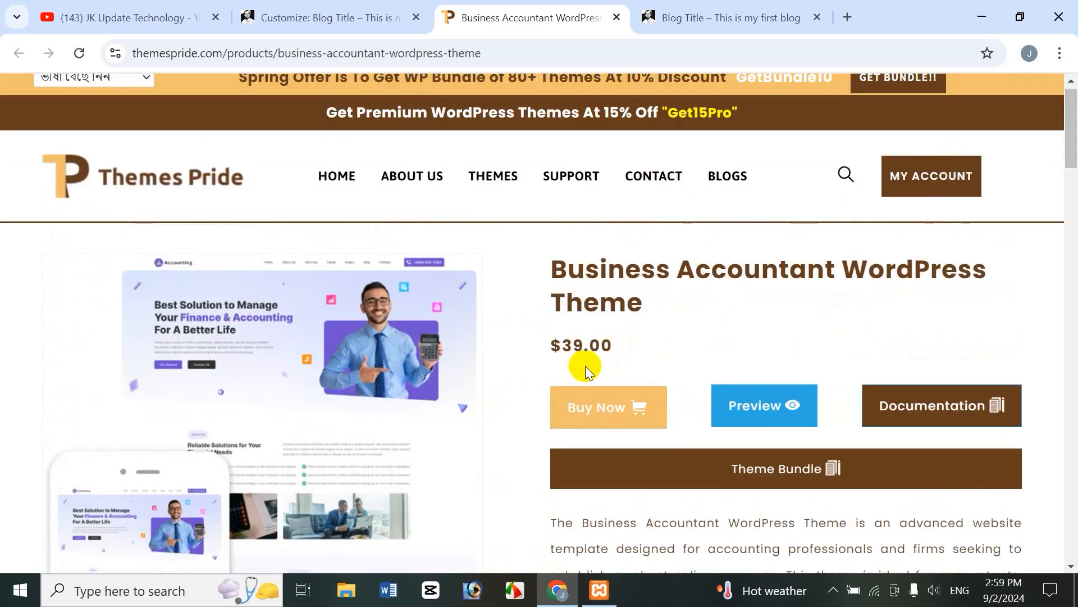
left_click(790, 409)
Step: Close the Themes Pride tab and open Custom Home page > TP General Option
left_click(616, 18)
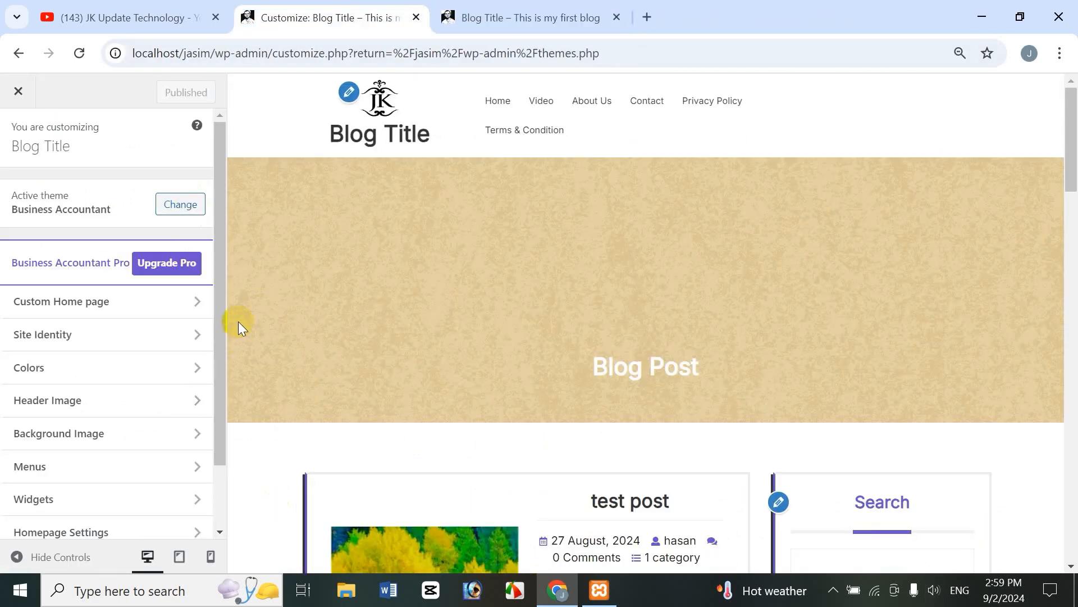
left_click(88, 304)
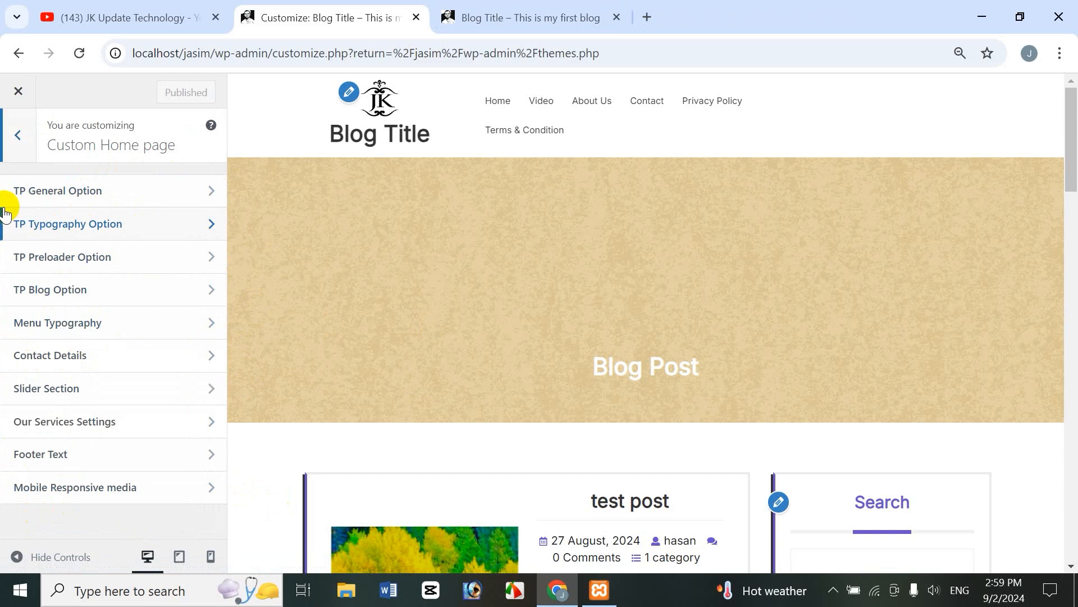
left_click(73, 190)
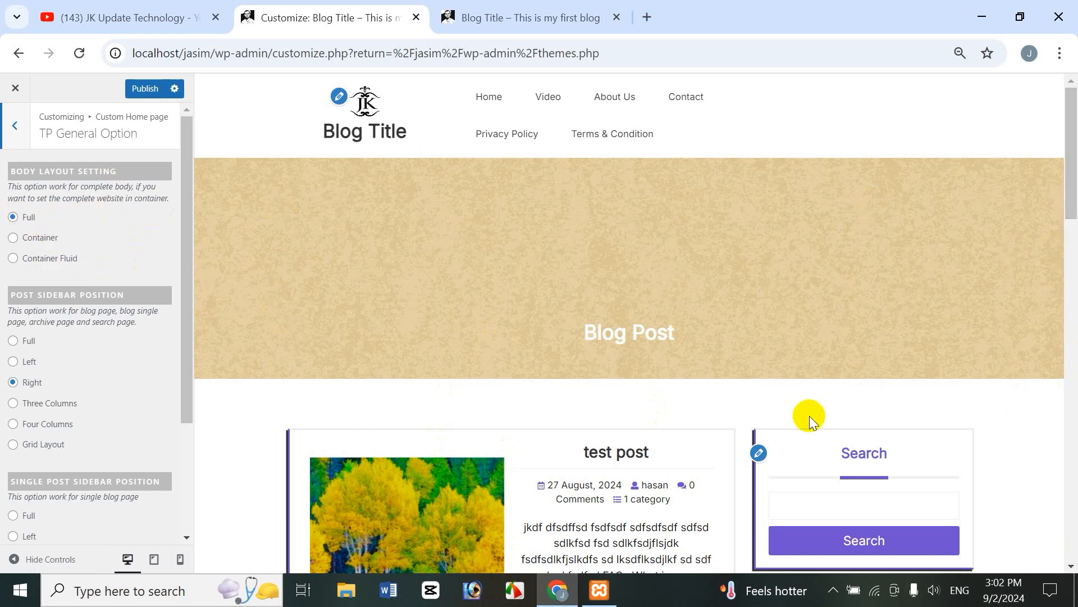
Step: Switch Body Layout to Container, publish, and reload the live site to view the boxed layout
left_click_drag(1072, 216, 1074, 150)
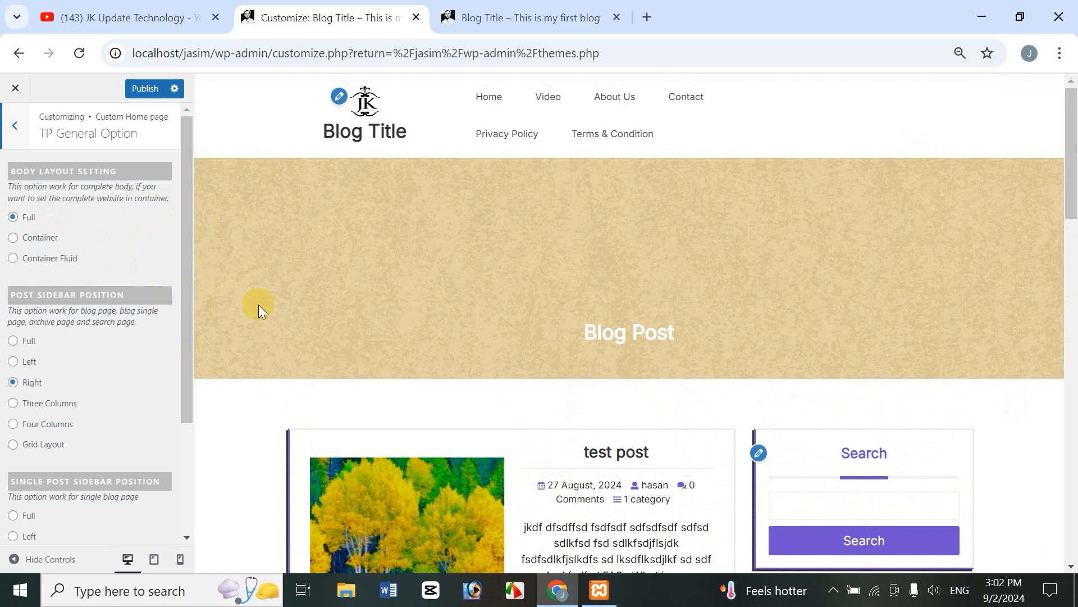
left_click(17, 242)
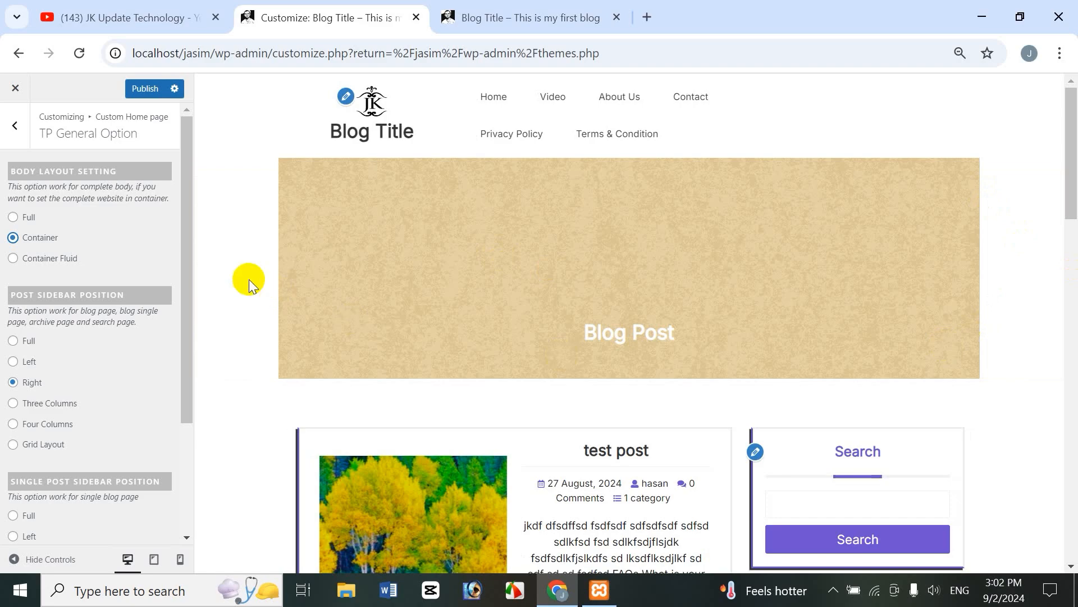
mouse_move(1071, 193)
left_mouse_down()
mouse_move(1072, 445)
mouse_move(1074, 192)
left_mouse_up()
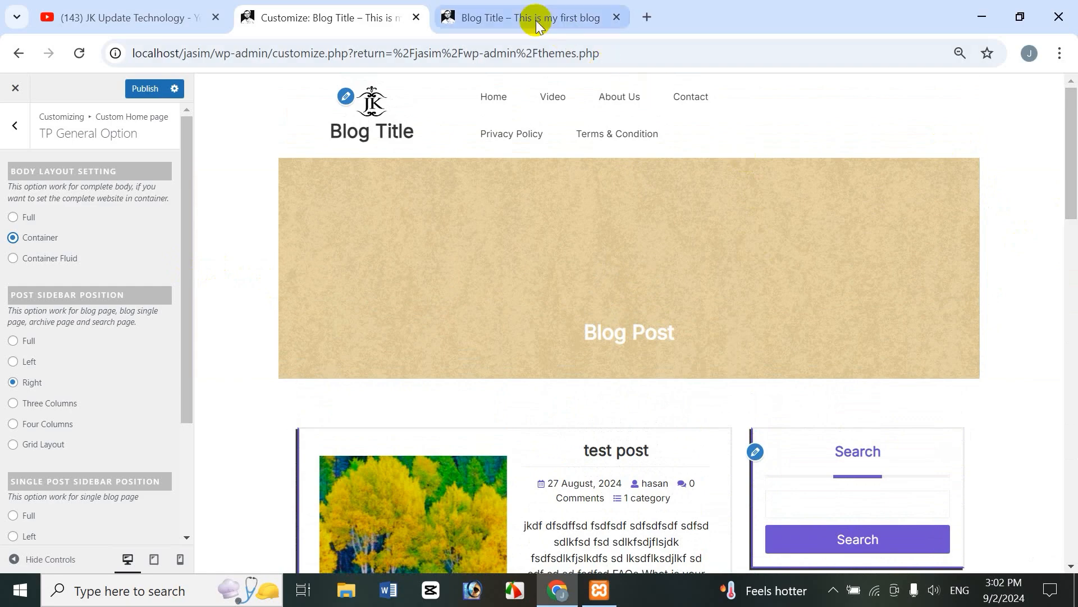
left_click(600, 18)
left_click(315, 18)
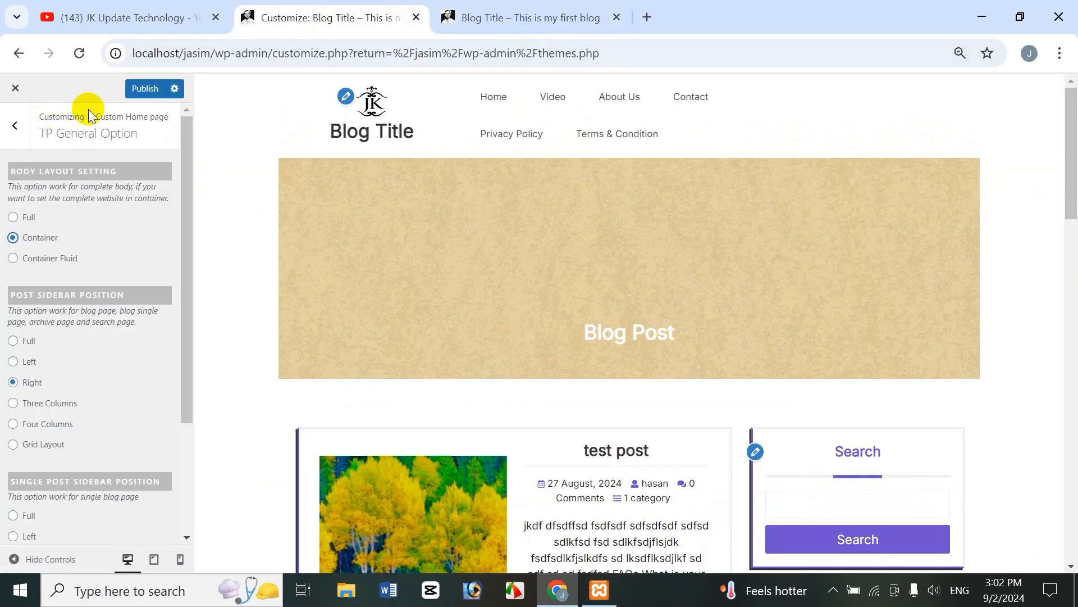
left_click(147, 89)
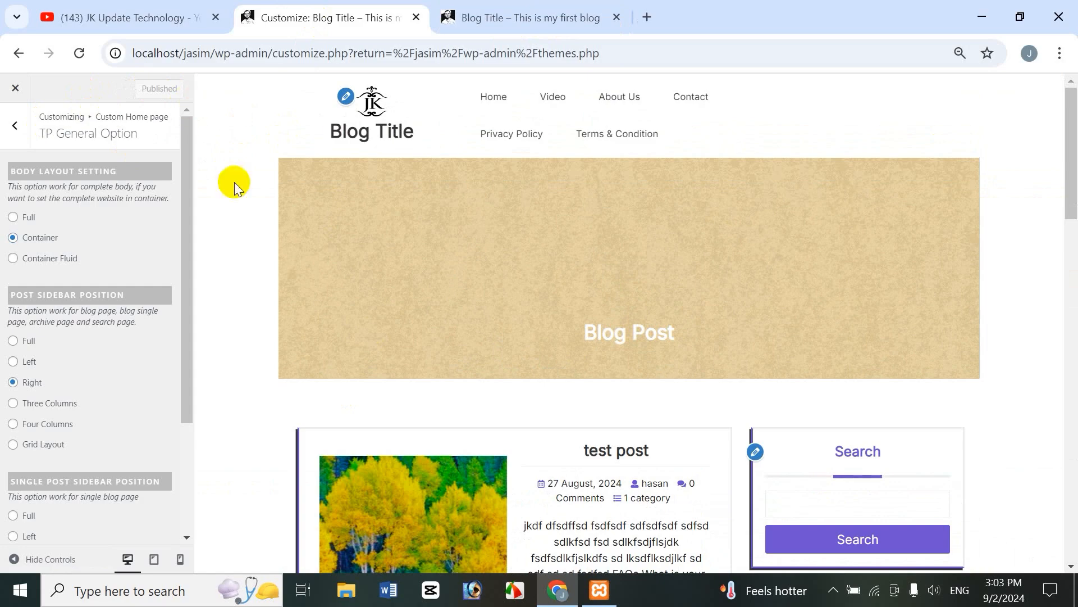
left_click(514, 18)
left_click(79, 52)
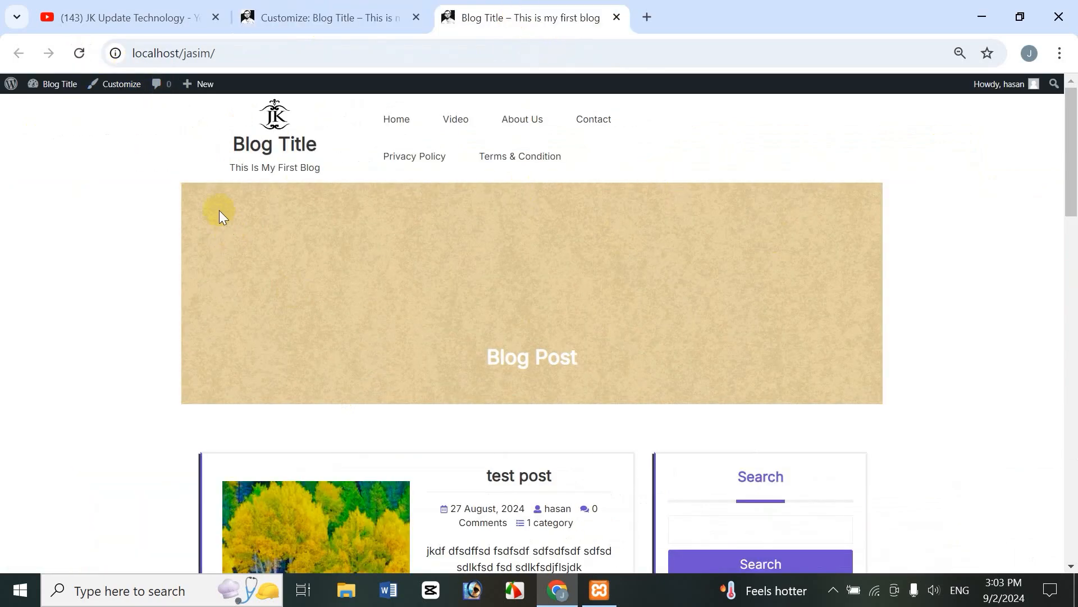
left_click_drag(1070, 213, 777, 211)
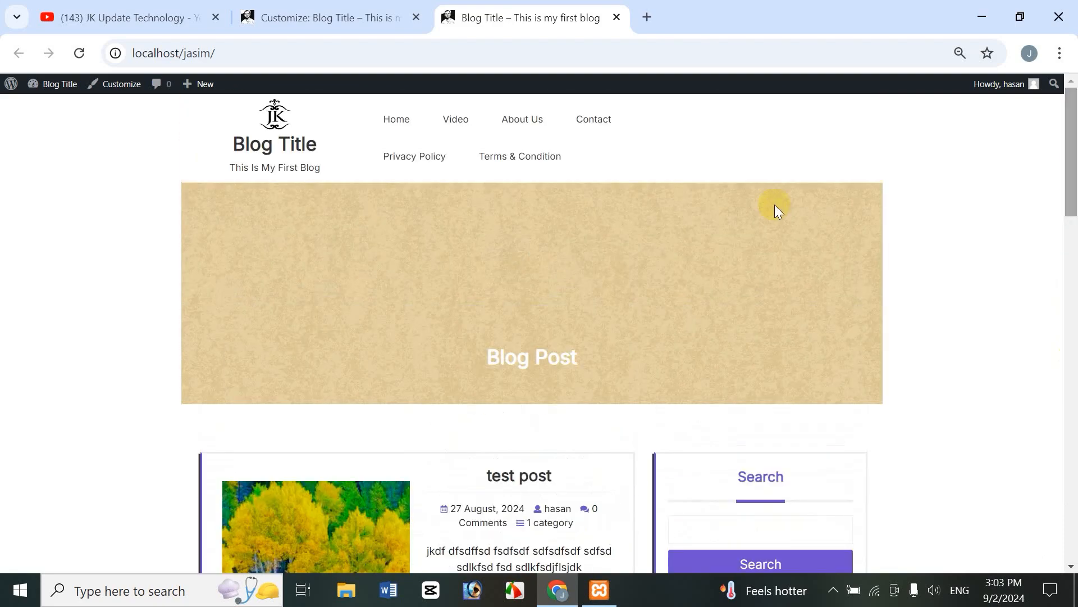
Step: Set Body Layout back to Full, publish, and reload the live site to confirm full width
left_click(366, 23)
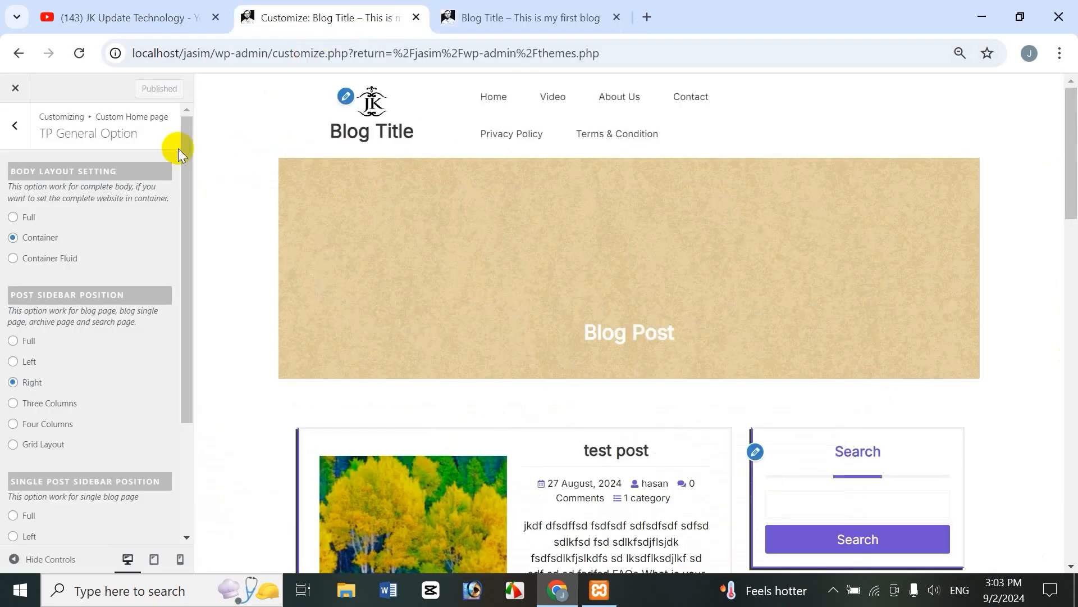
left_click(12, 217)
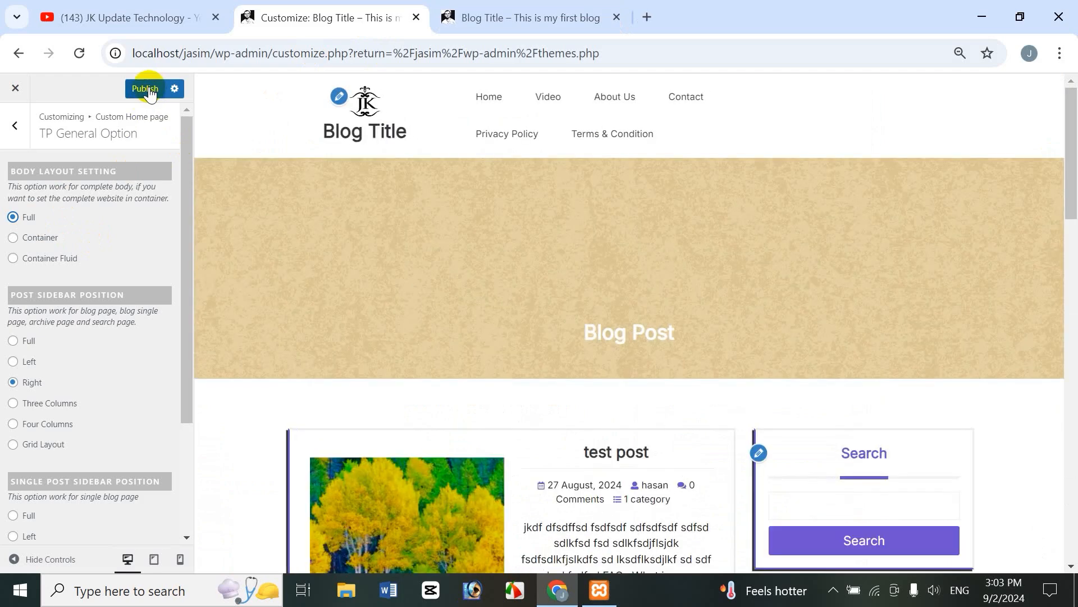
left_click(149, 89)
left_click(518, 16)
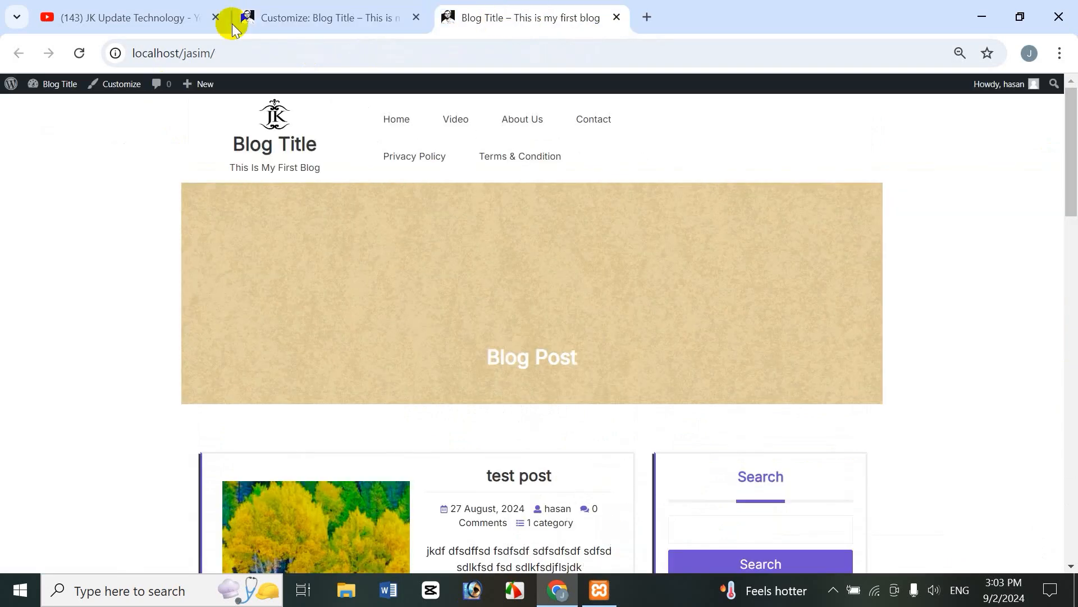
left_click(80, 52)
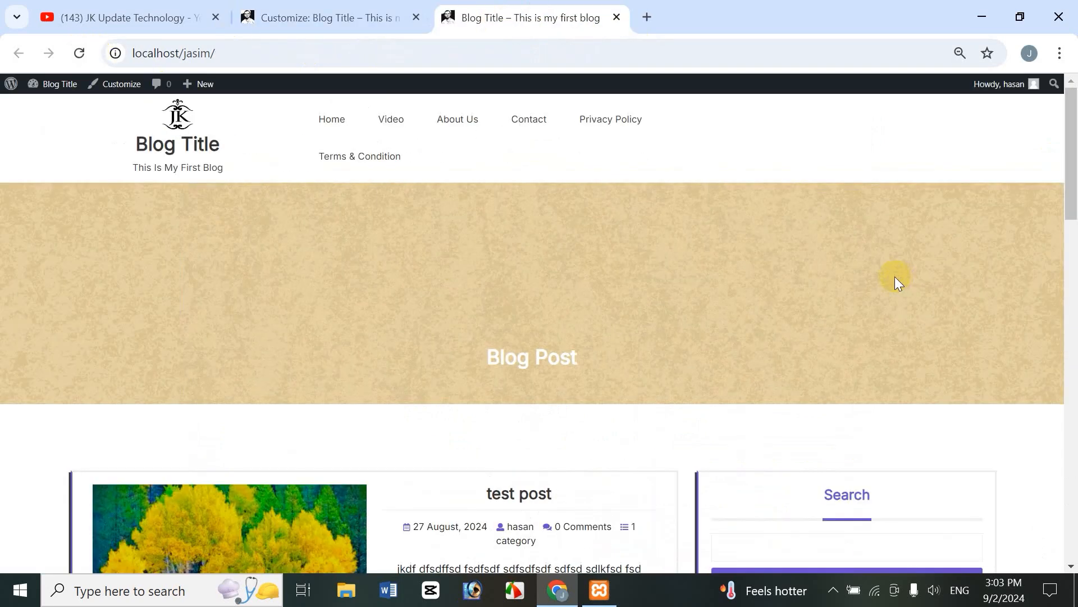
left_click(378, 14)
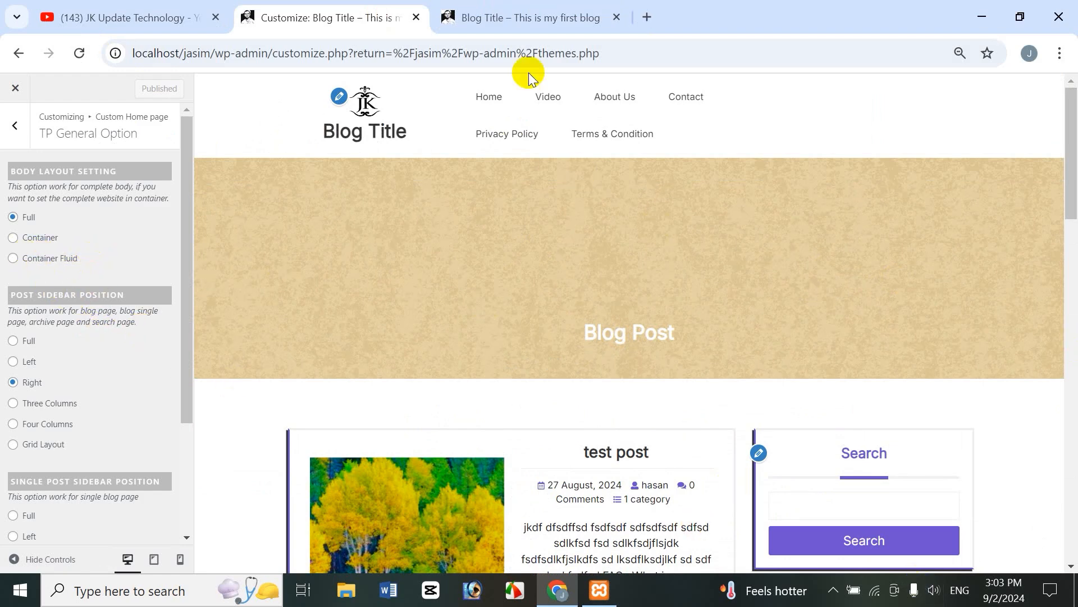
left_click(572, 12)
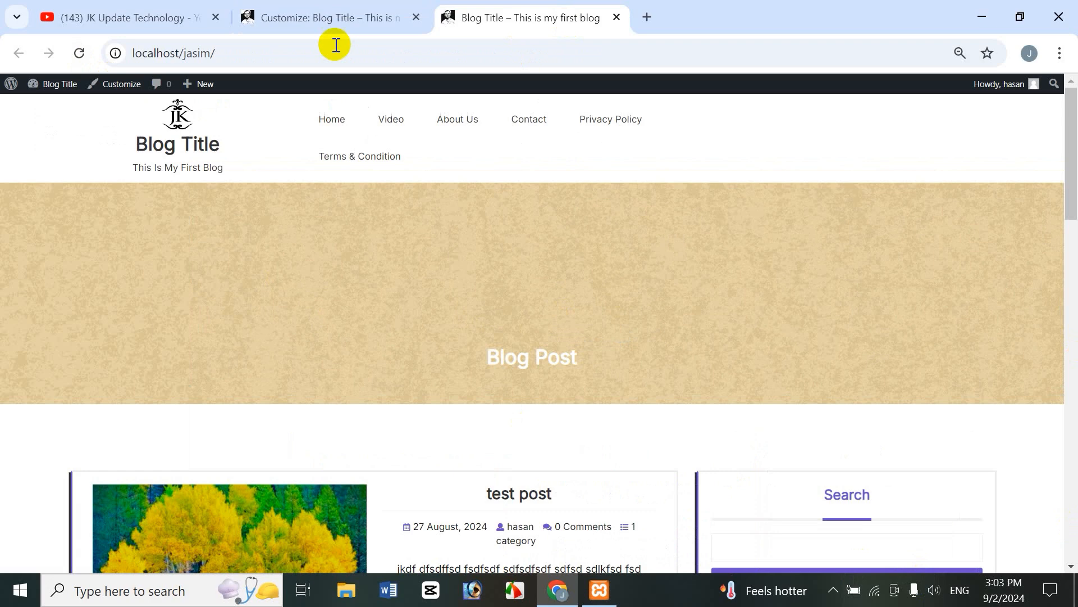
left_click(333, 13)
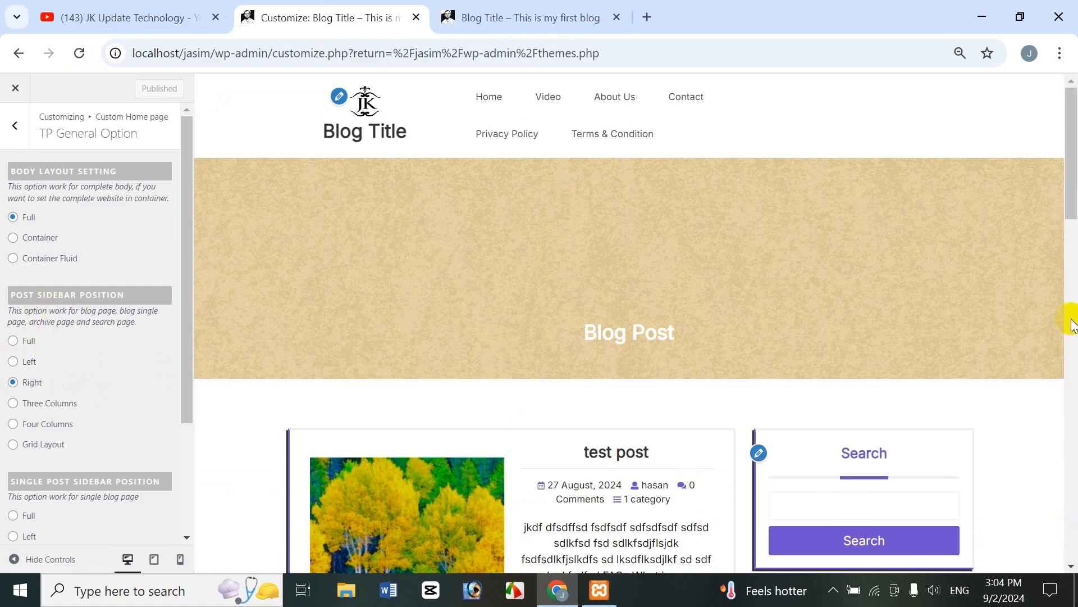
left_click_drag(1071, 188, 1074, 303)
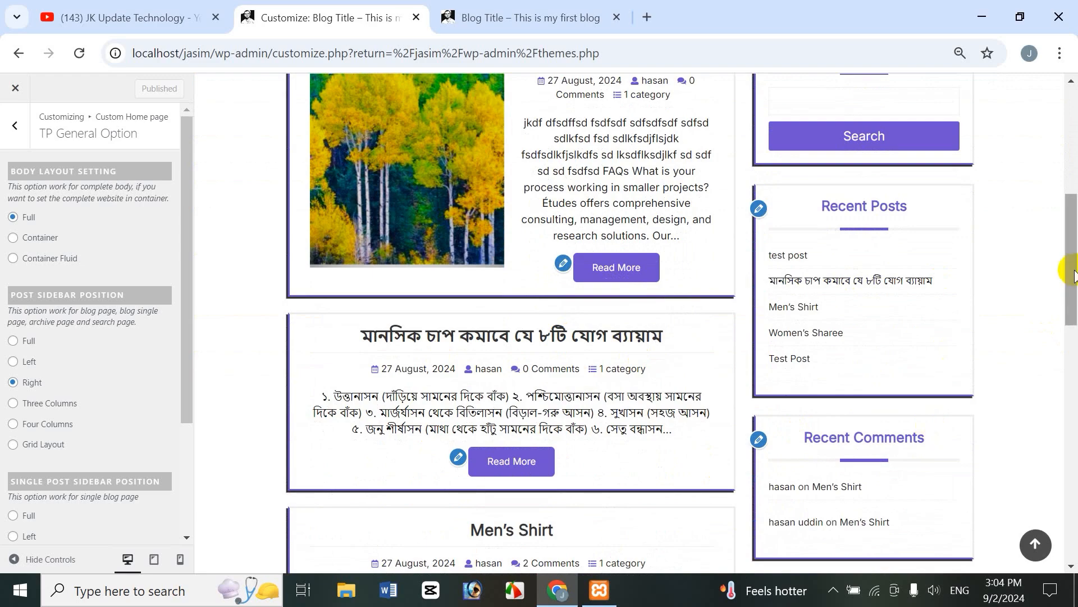
left_click_drag(1073, 241, 1070, 179)
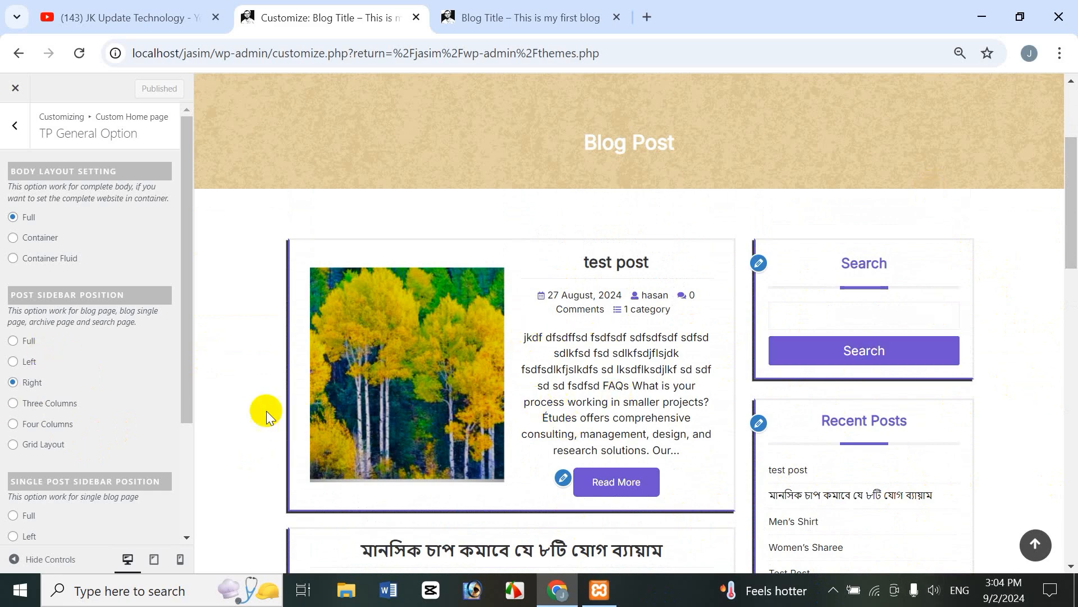
Step: Try the Left and Full blog sidebar positions, then set Post Sidebar Position back to Right
left_click(13, 361)
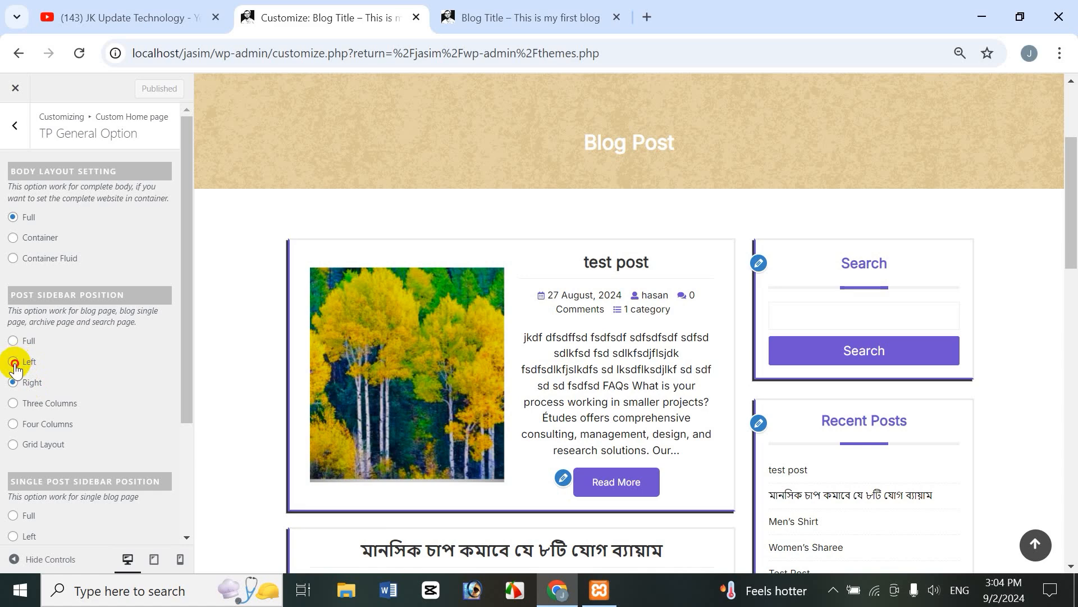
scroll(270, 324, "down", 3)
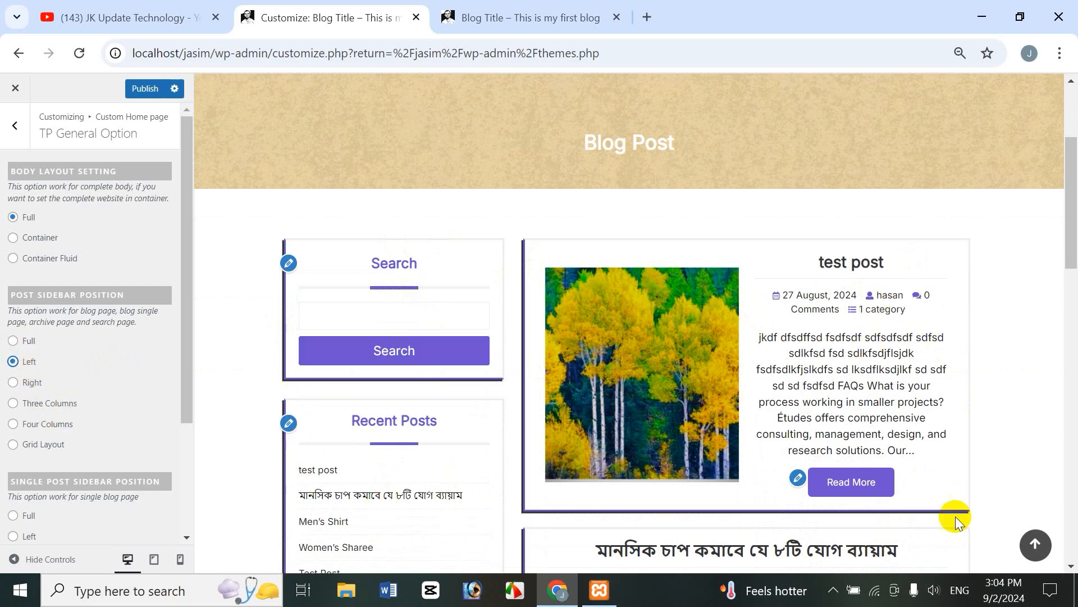
left_click(13, 341)
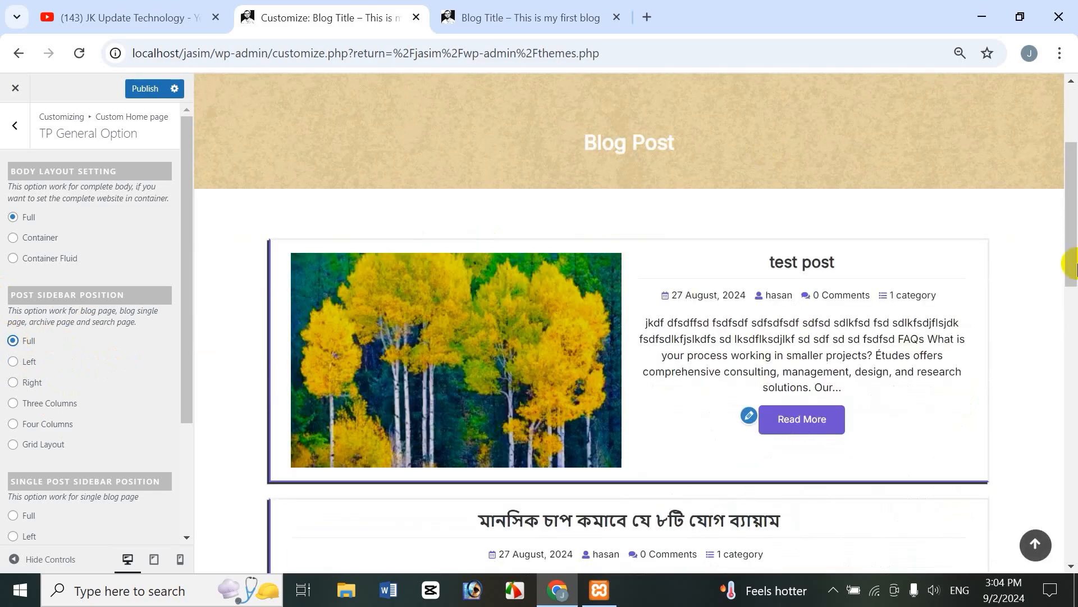
left_click_drag(1066, 212, 1074, 373)
left_click_drag(1072, 245, 1056, 205)
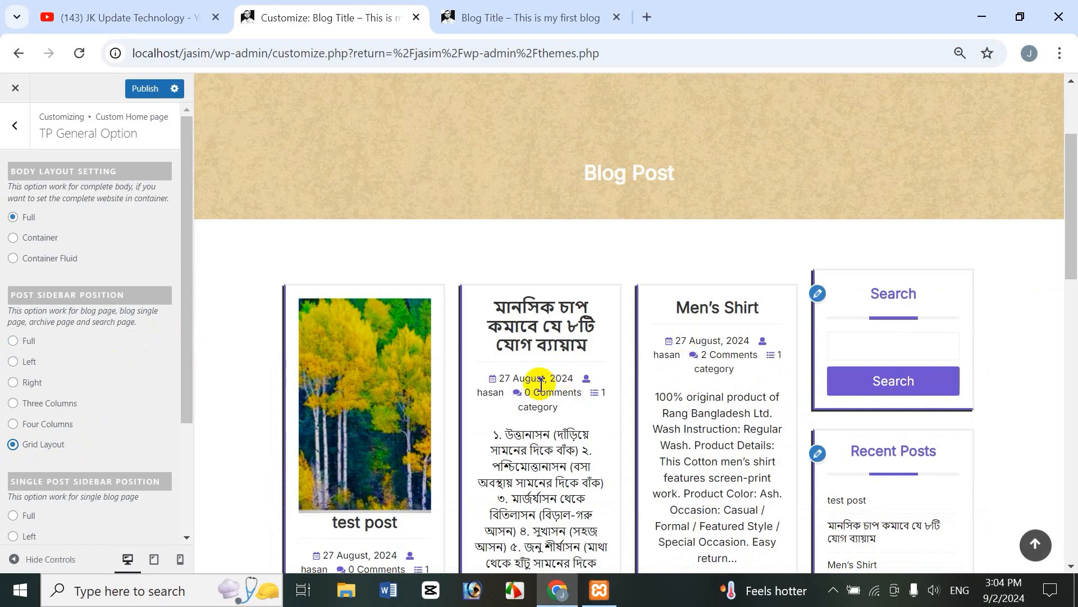
left_click_drag(1071, 242, 1037, 260)
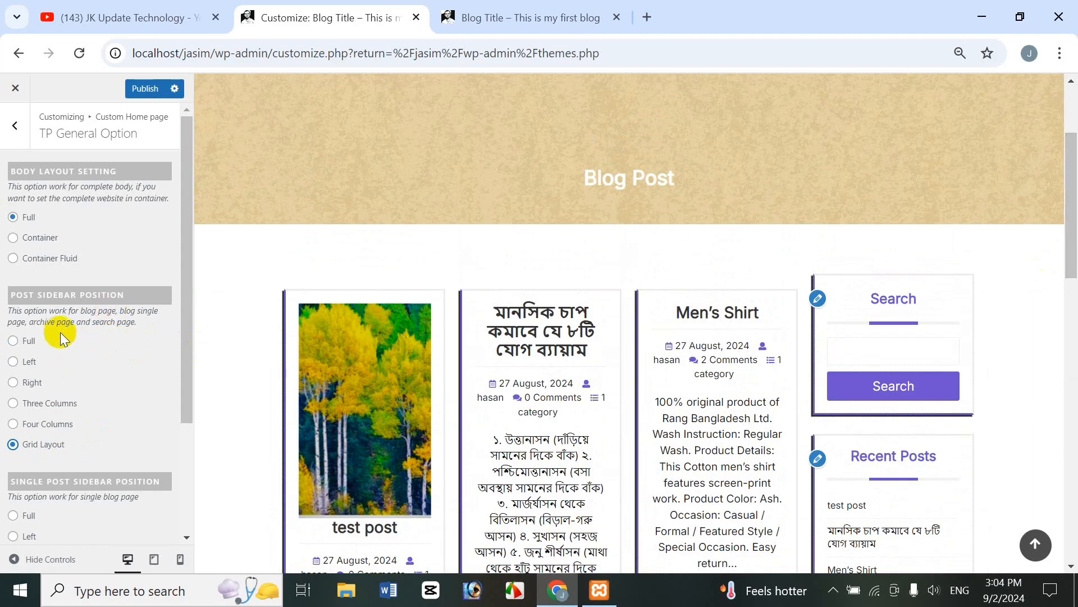
left_click(13, 361)
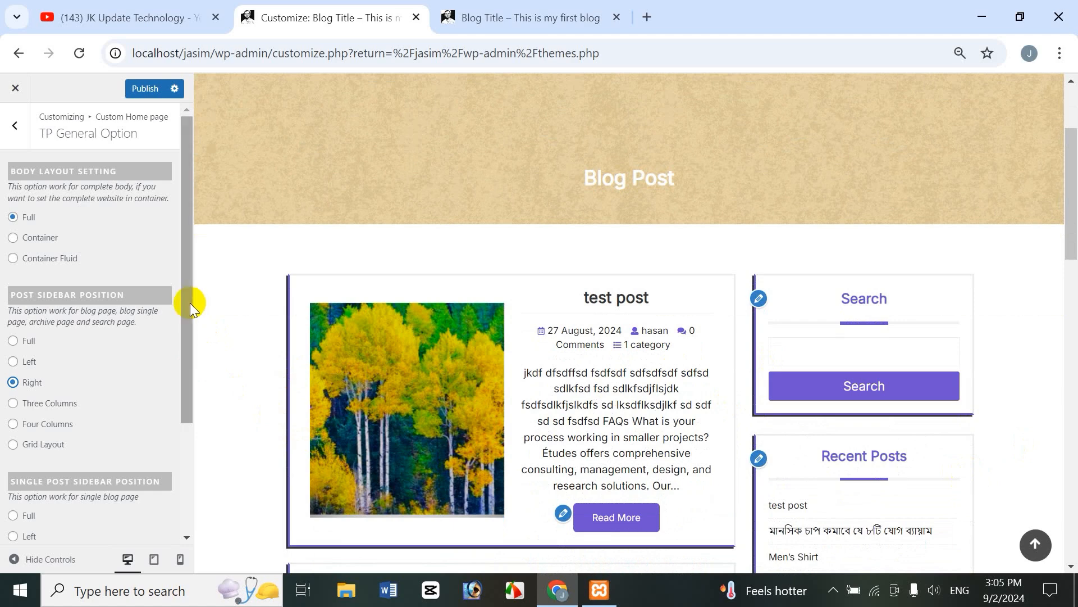
left_click_drag(190, 302, 209, 426)
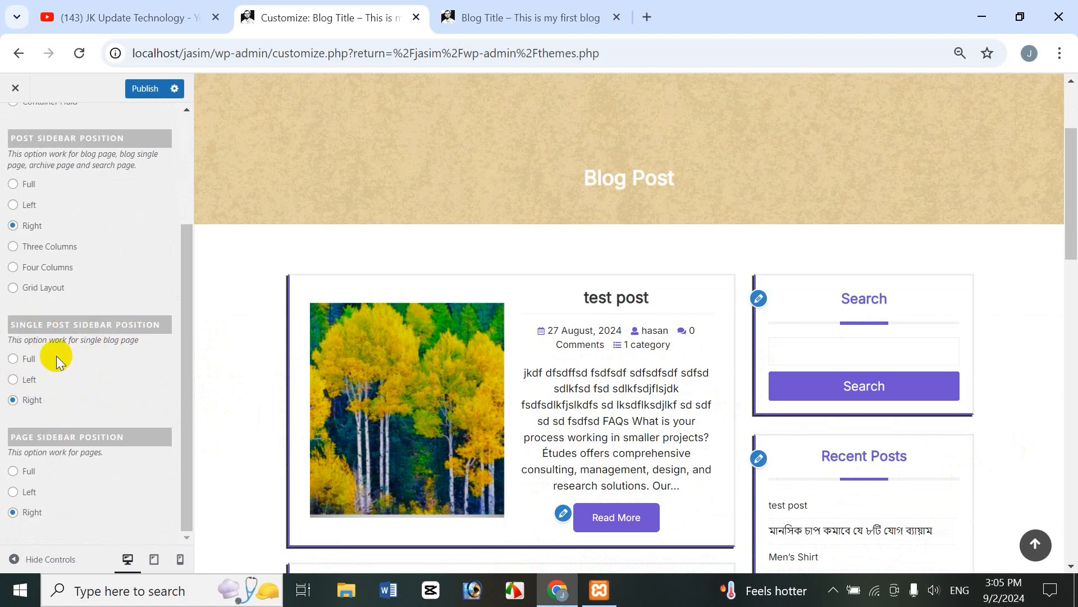
Step: Open the Men's Shirt post in the preview and change its Single Post Sidebar Position
left_click_drag(1066, 224, 1072, 286)
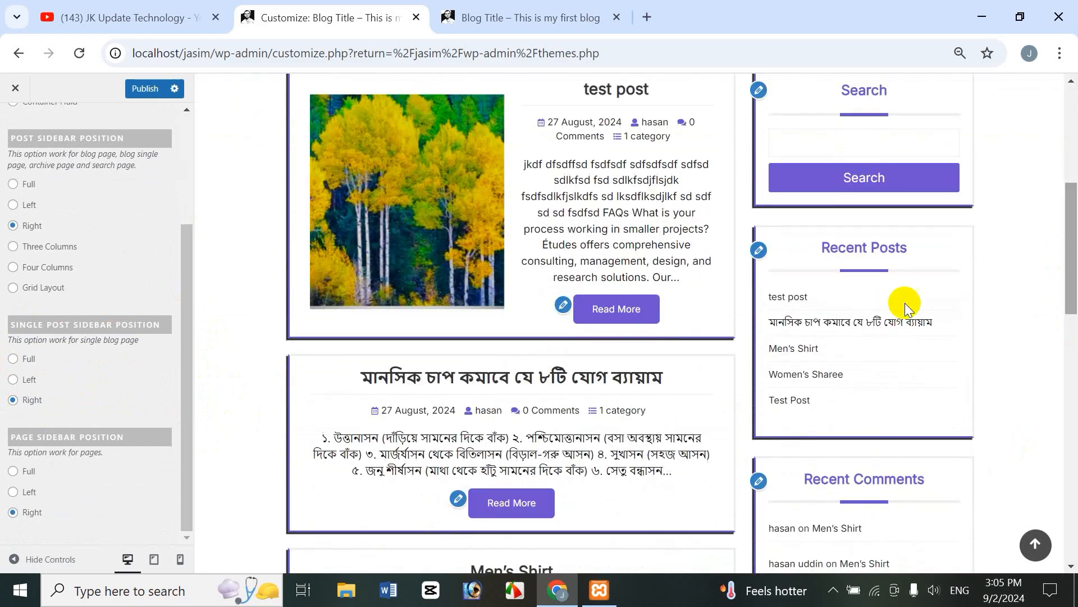
left_click(785, 349)
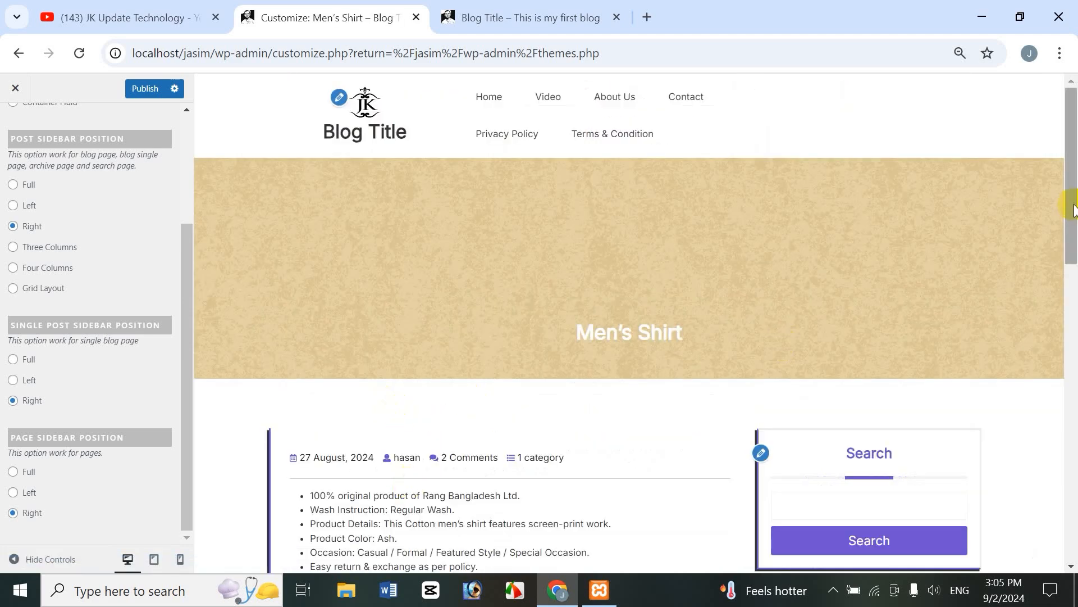
left_click_drag(1071, 204, 1072, 288)
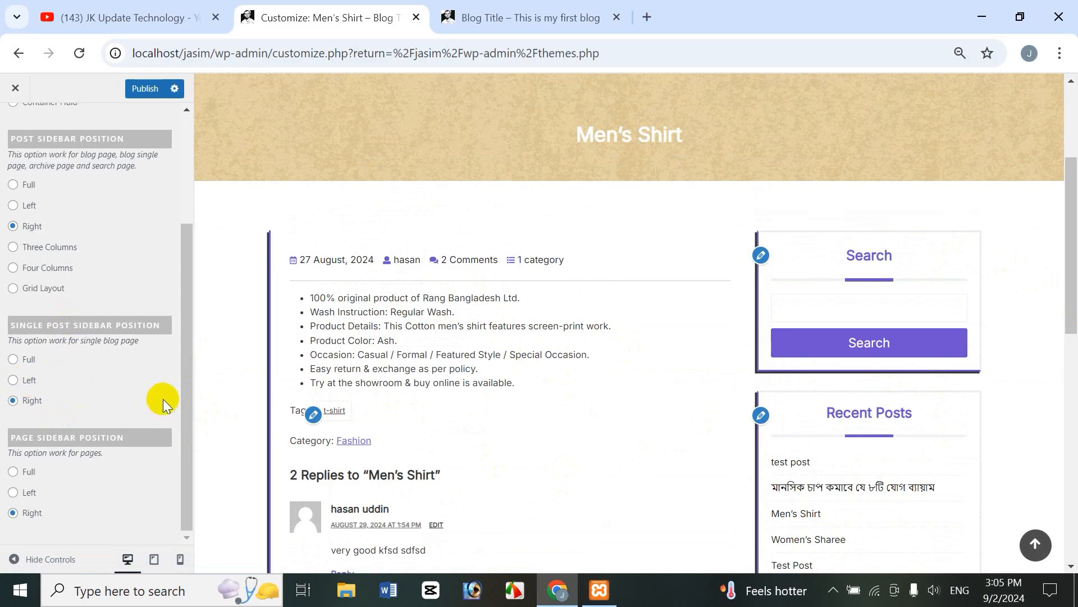
left_click(13, 380)
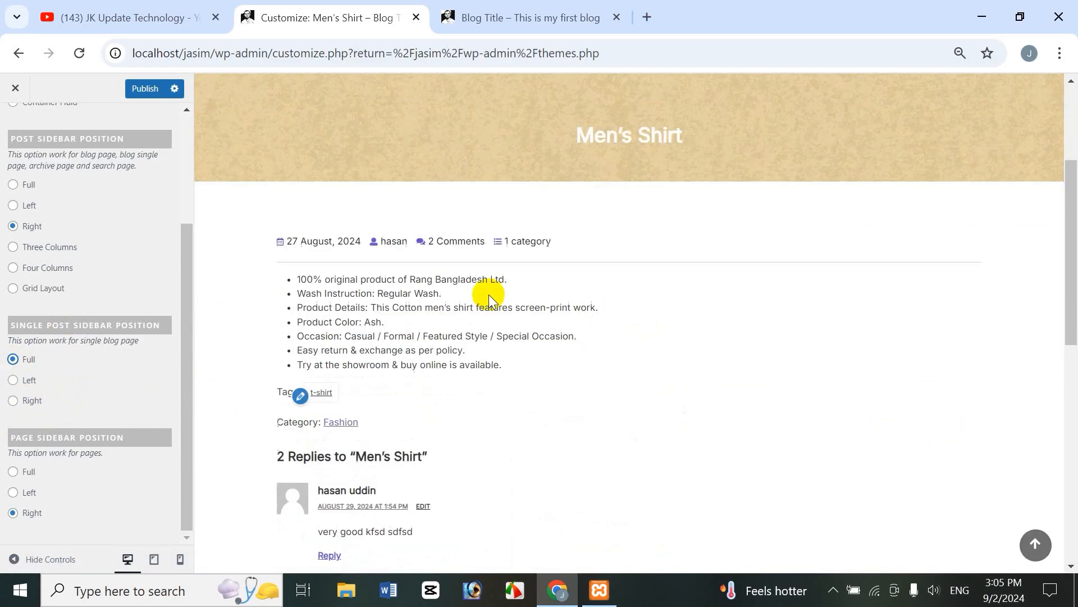
left_click_drag(1073, 308, 1067, 348)
Step: Publish the layout changes and reload the live blog homepage in the other tab
left_click(130, 93)
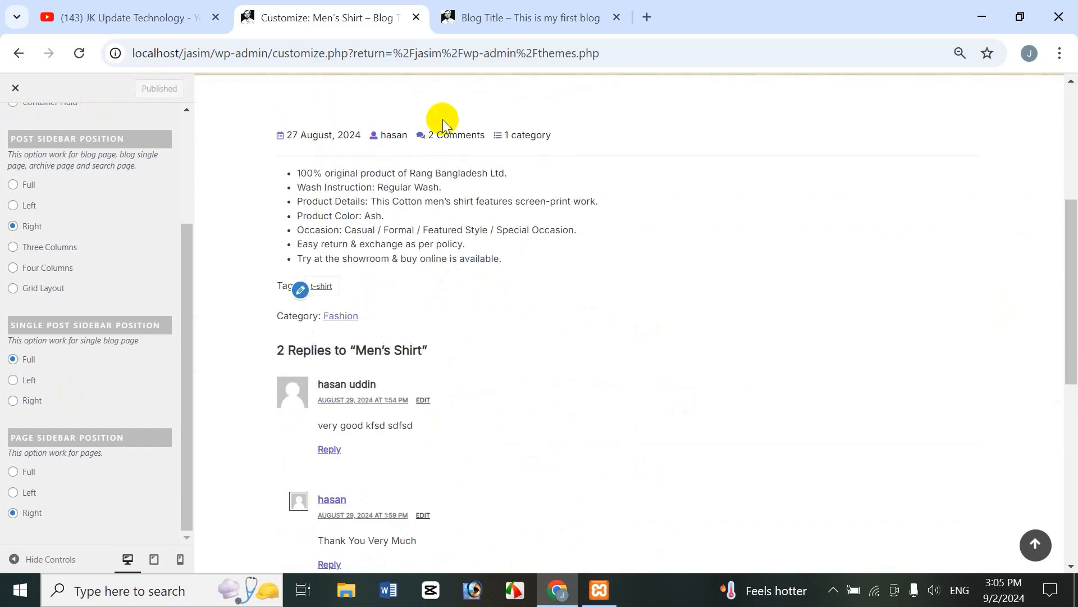
left_click(493, 10)
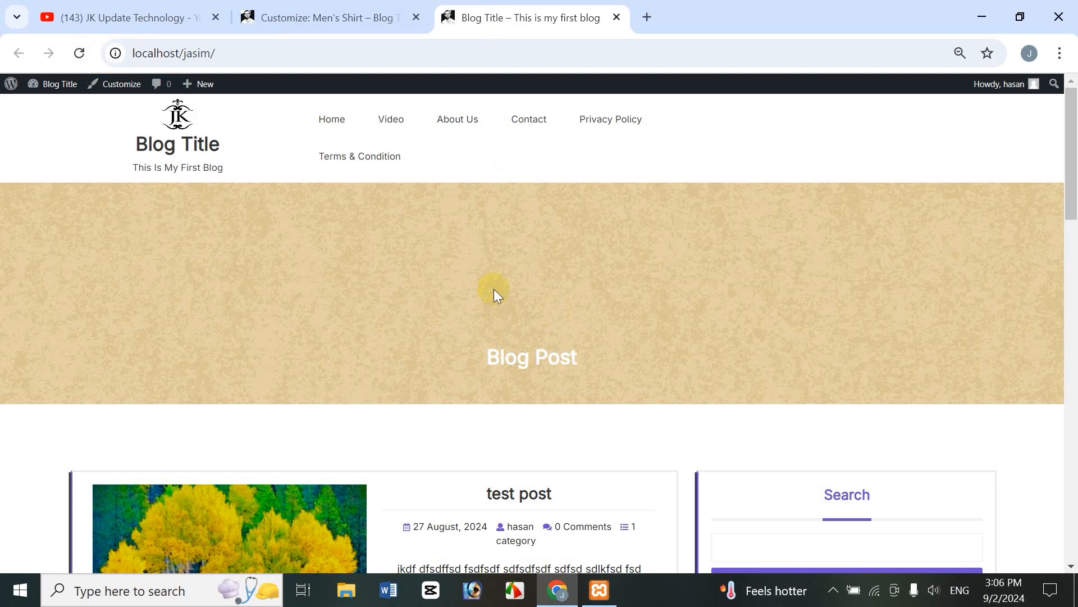
left_click_drag(1072, 183, 953, 154)
left_click(360, 13)
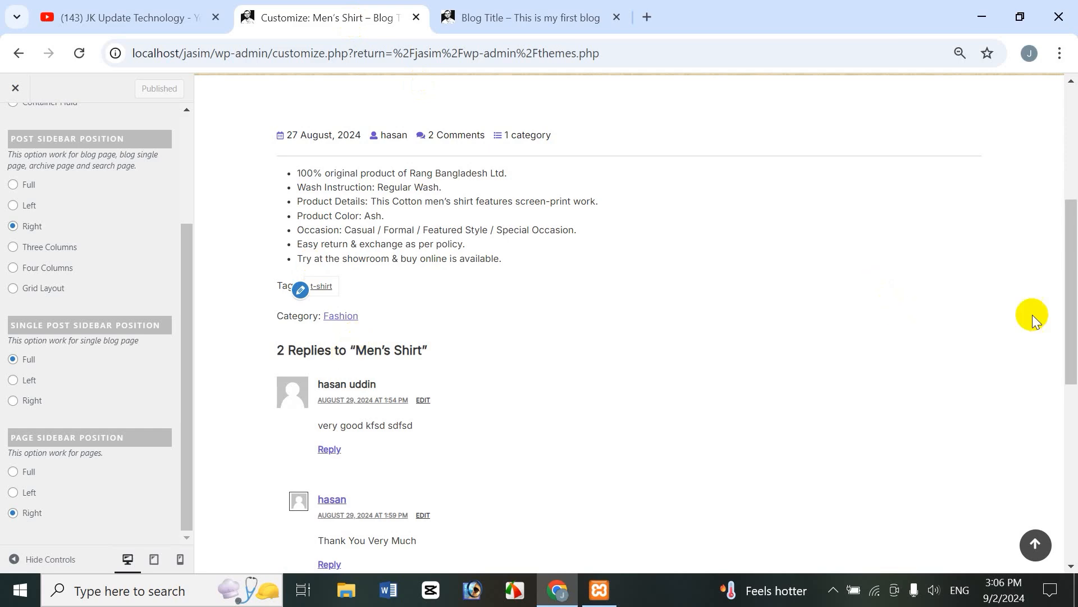
left_click(543, 18)
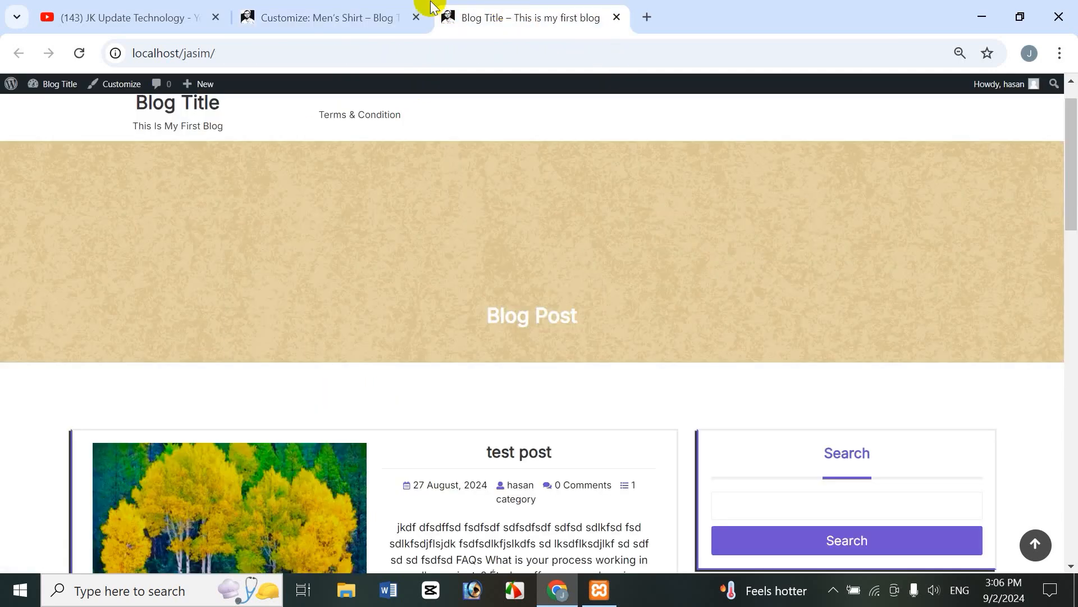
left_click(82, 52)
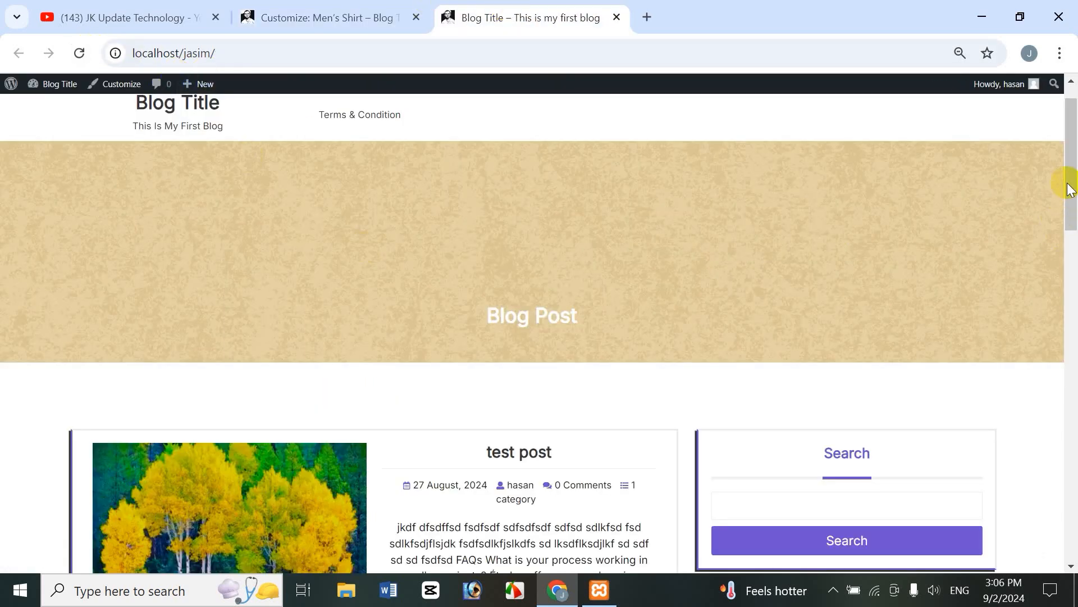
Step: Open the live Men's Shirt post from Recent Posts, then go back to the Customizer
left_click_drag(1067, 188, 1067, 291)
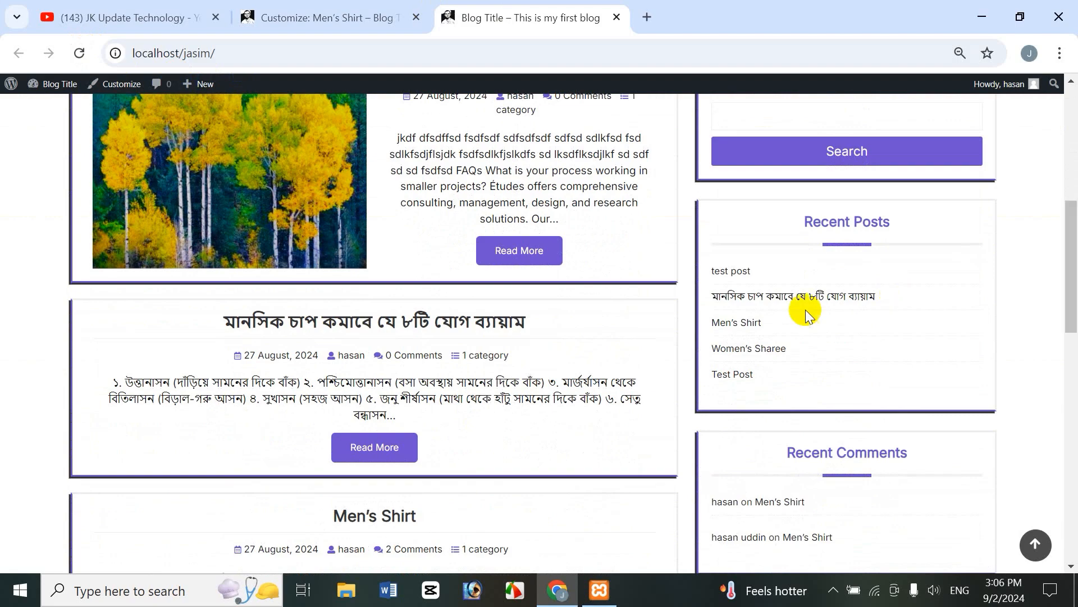
left_click(734, 326)
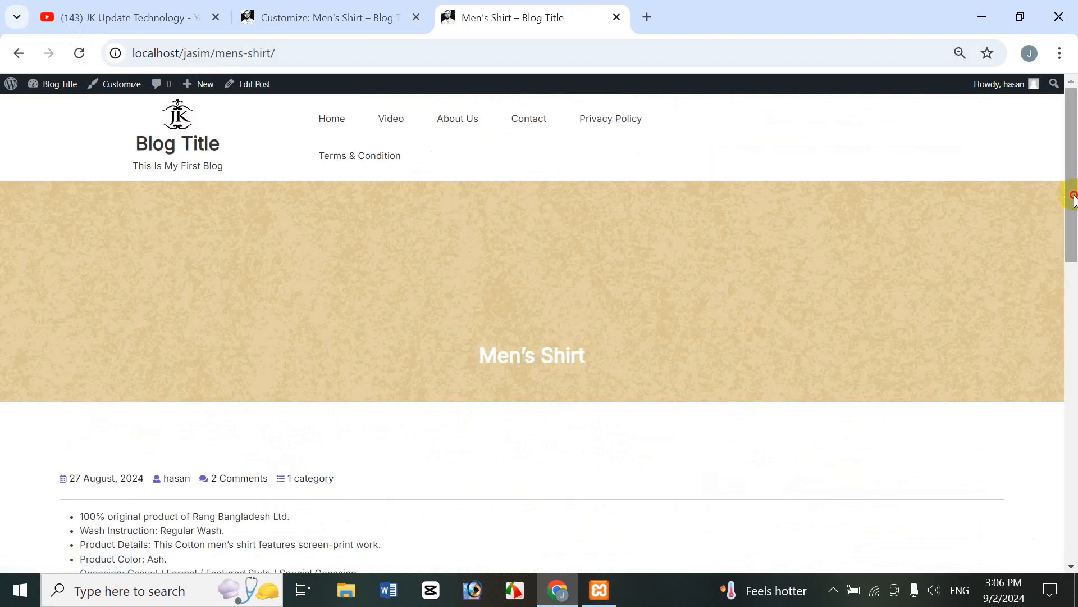
left_click_drag(1071, 169, 1067, 264)
left_click(318, 16)
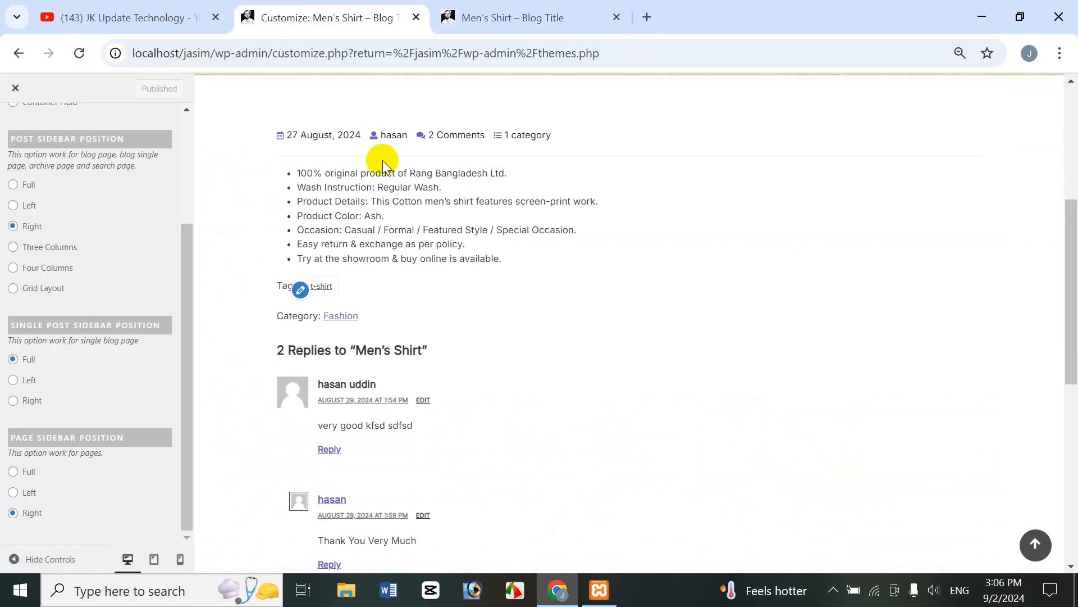
left_click(505, 19)
left_click(298, 20)
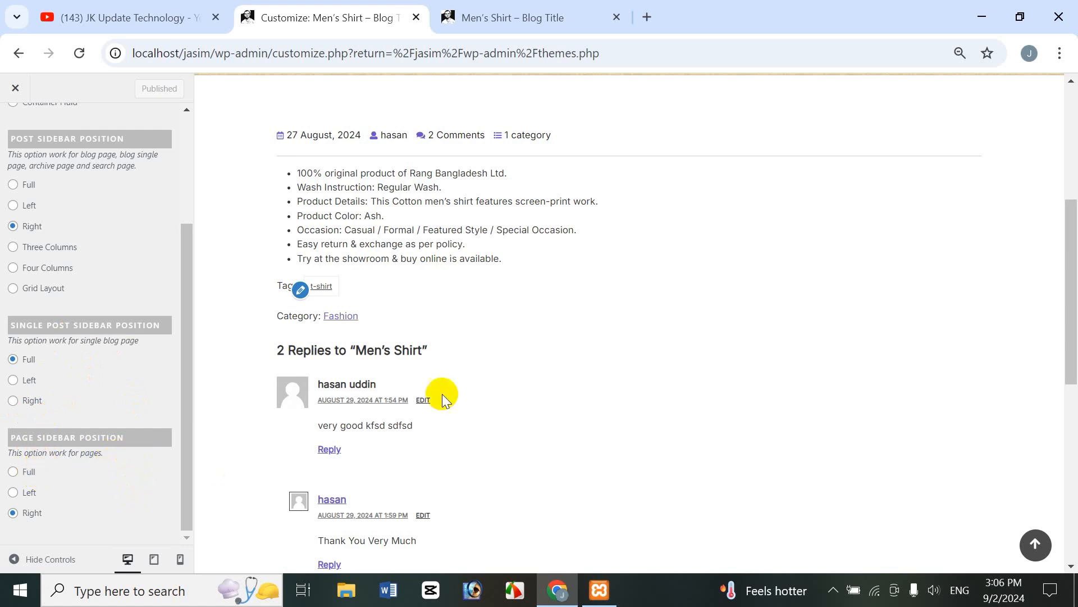
left_click_drag(186, 366, 190, 394)
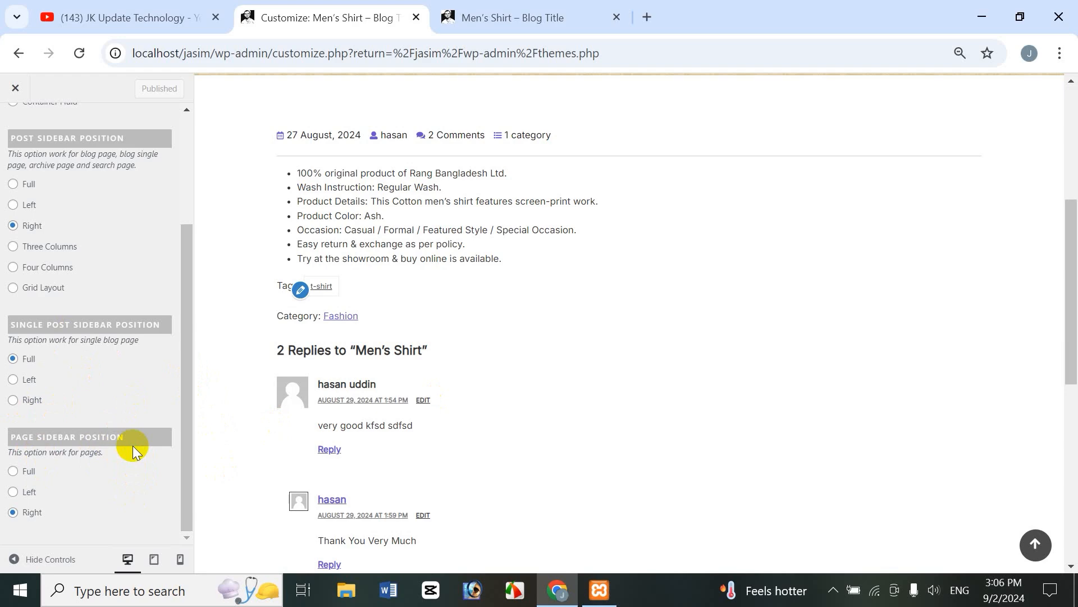
left_click_drag(1070, 354, 1074, 241)
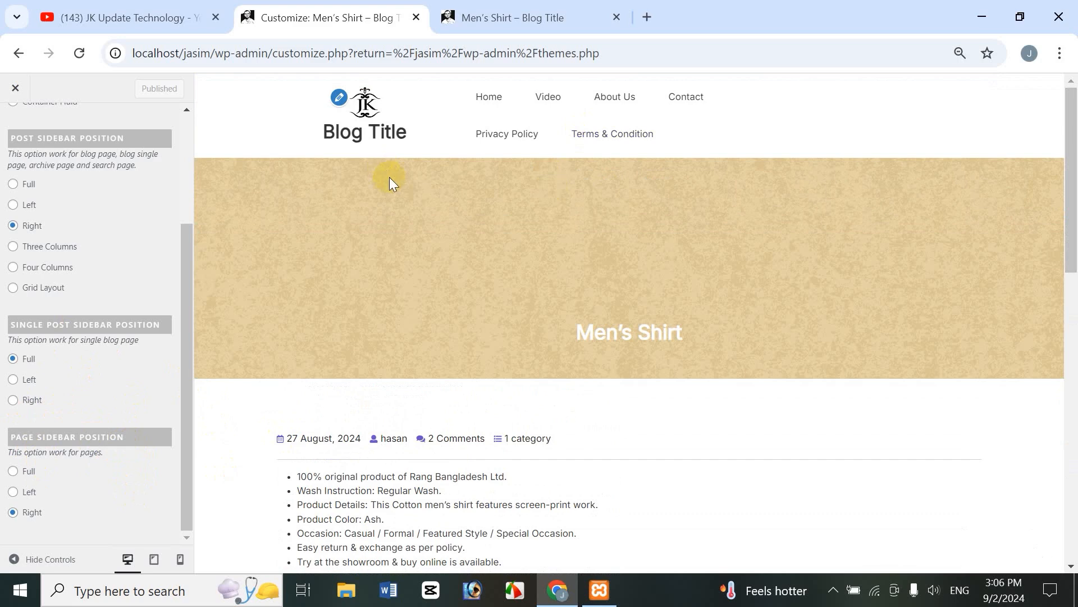
Step: Preview the Home page, then the Video page with its My Channel Video Tutorial content
left_click(487, 99)
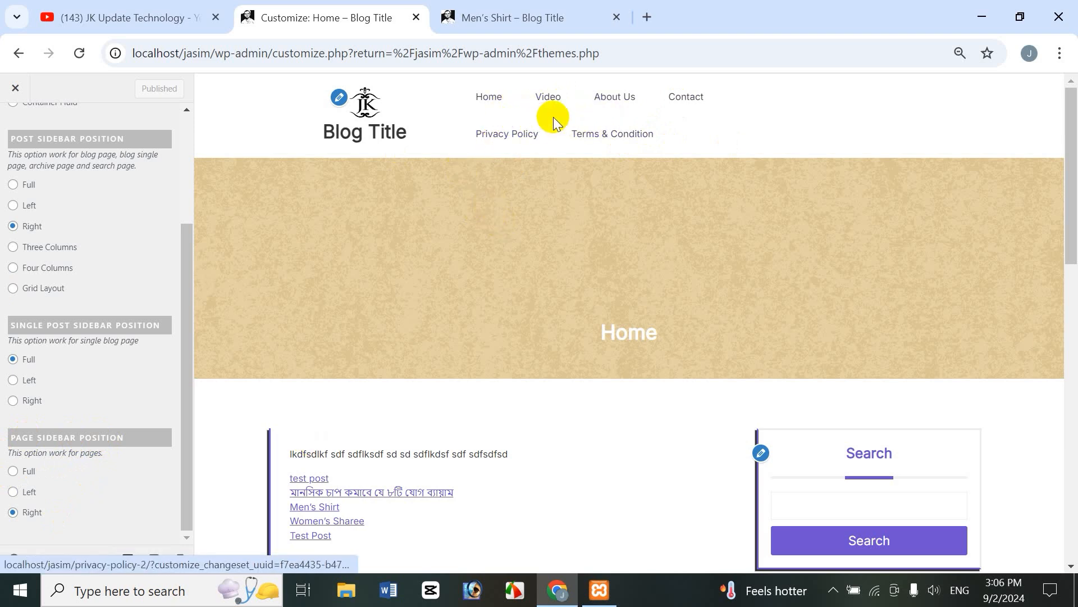
left_click(548, 103)
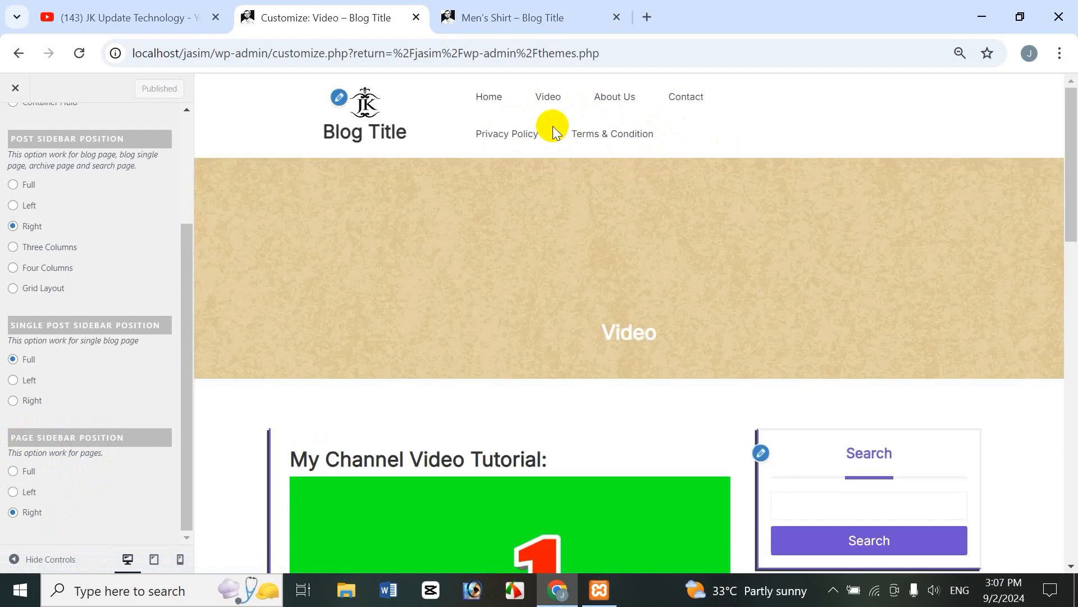
left_click_drag(1073, 194, 1073, 277)
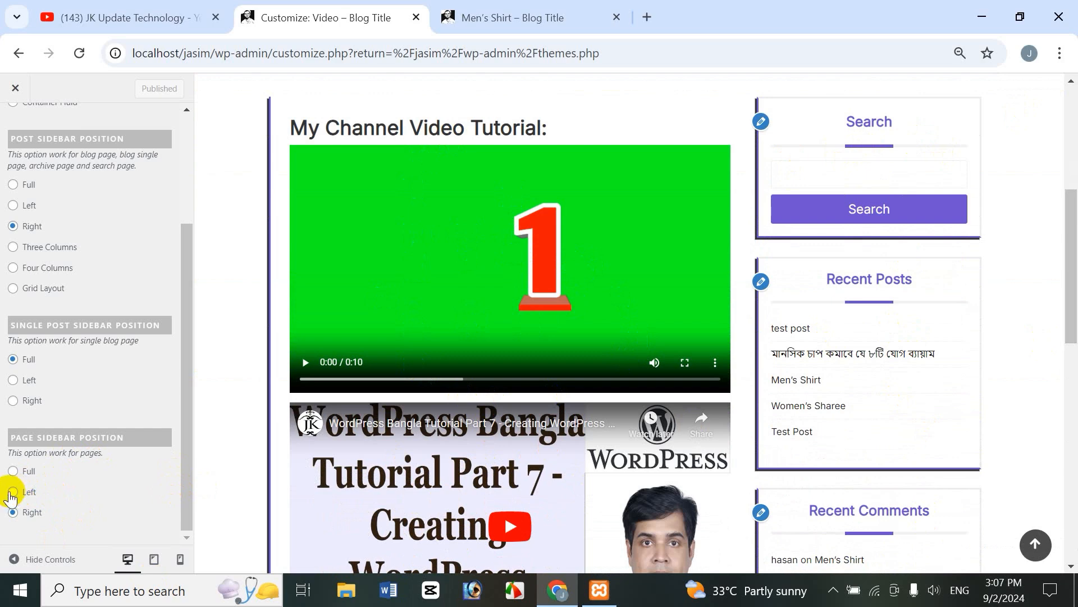
Step: Set Page Sidebar Position to Left, then Full, and preview the About Us page
left_click(14, 493)
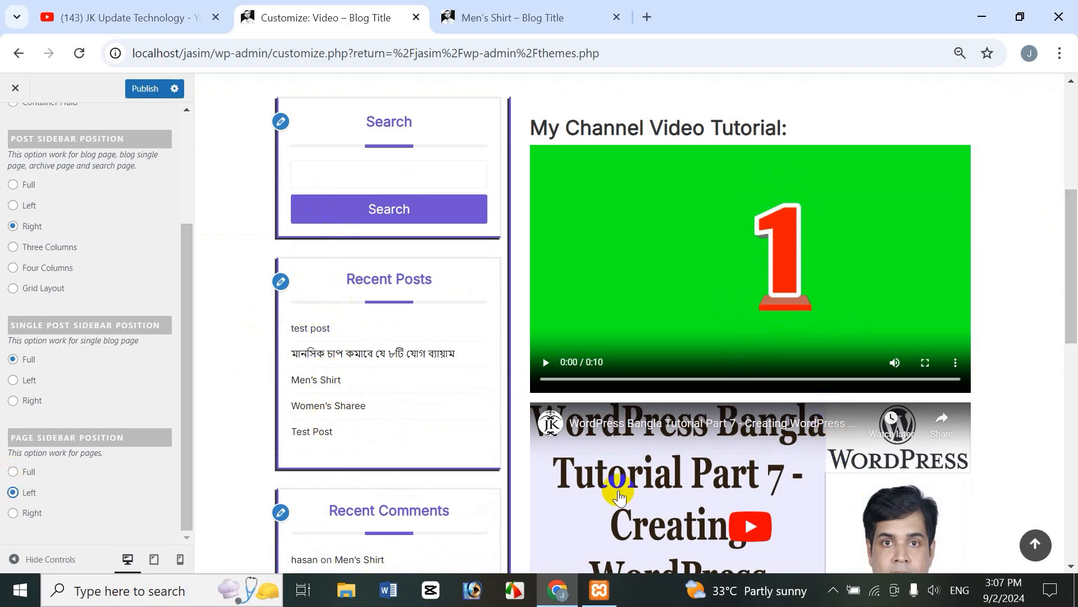
left_click_drag(1071, 309, 510, 329)
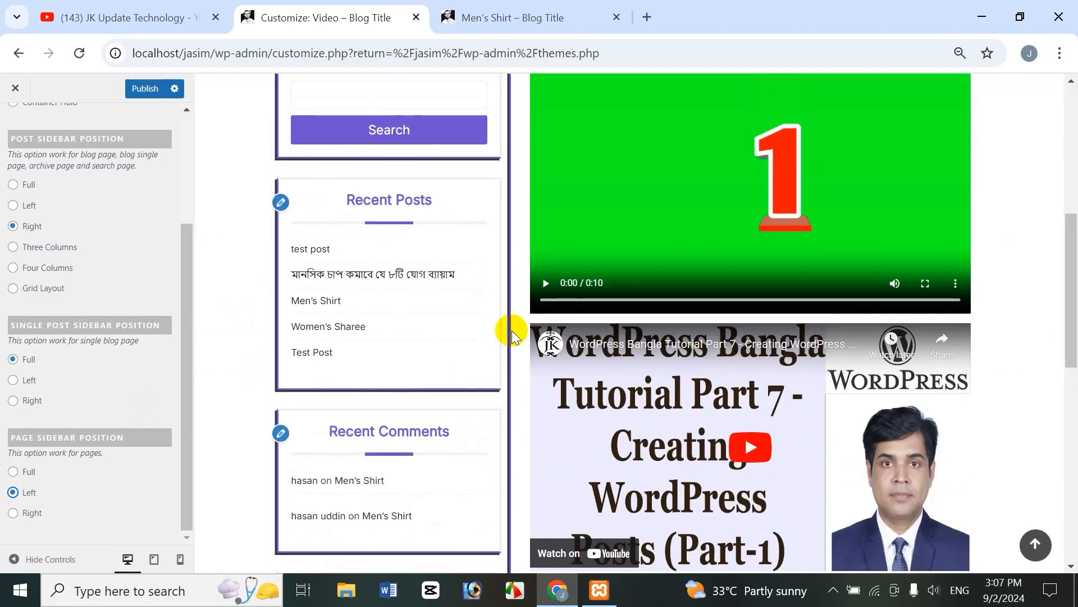
left_click(17, 473)
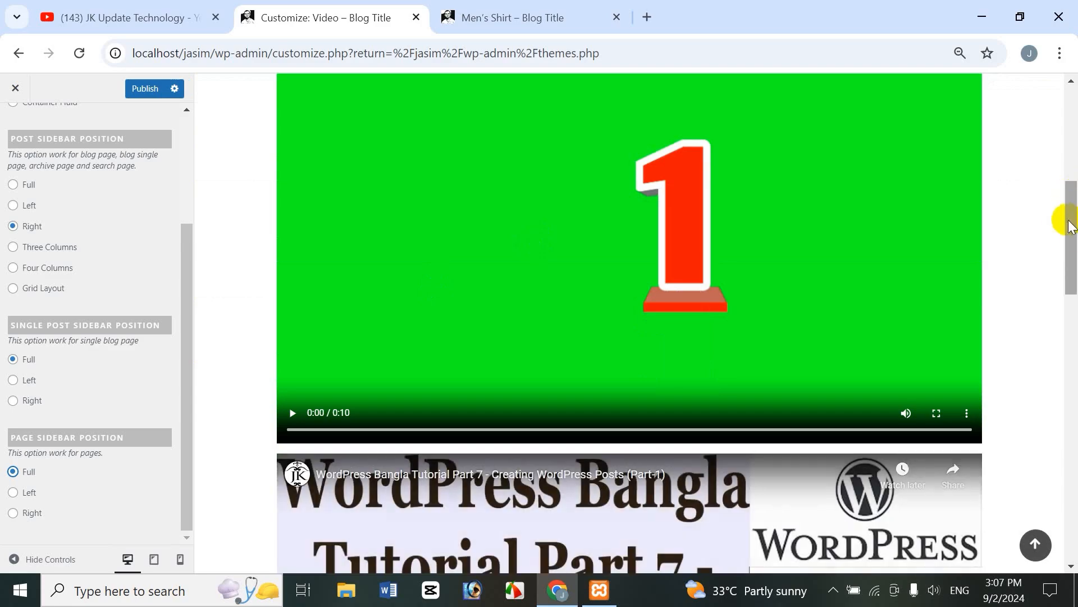
left_click_drag(1061, 217, 1074, 135)
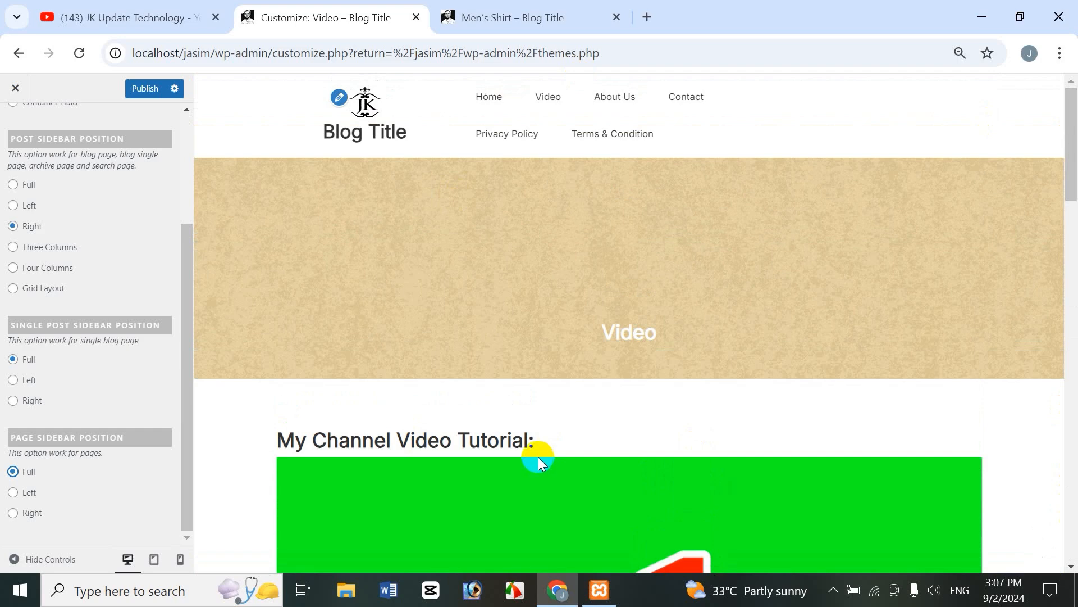
left_click(619, 98)
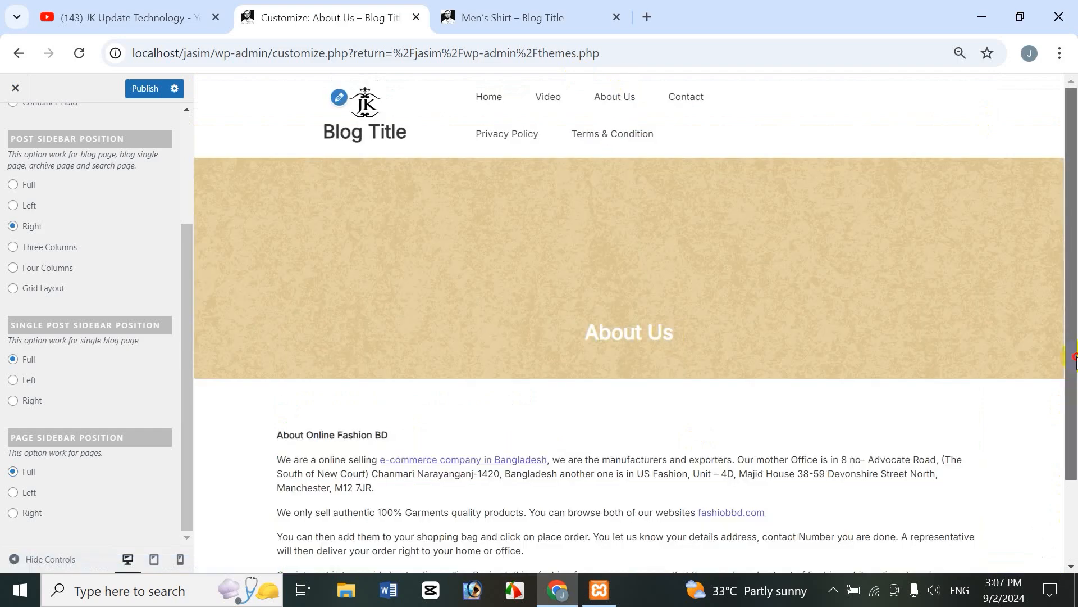
left_click_drag(1073, 295, 1074, 497)
left_click_drag(1074, 419, 1074, 271)
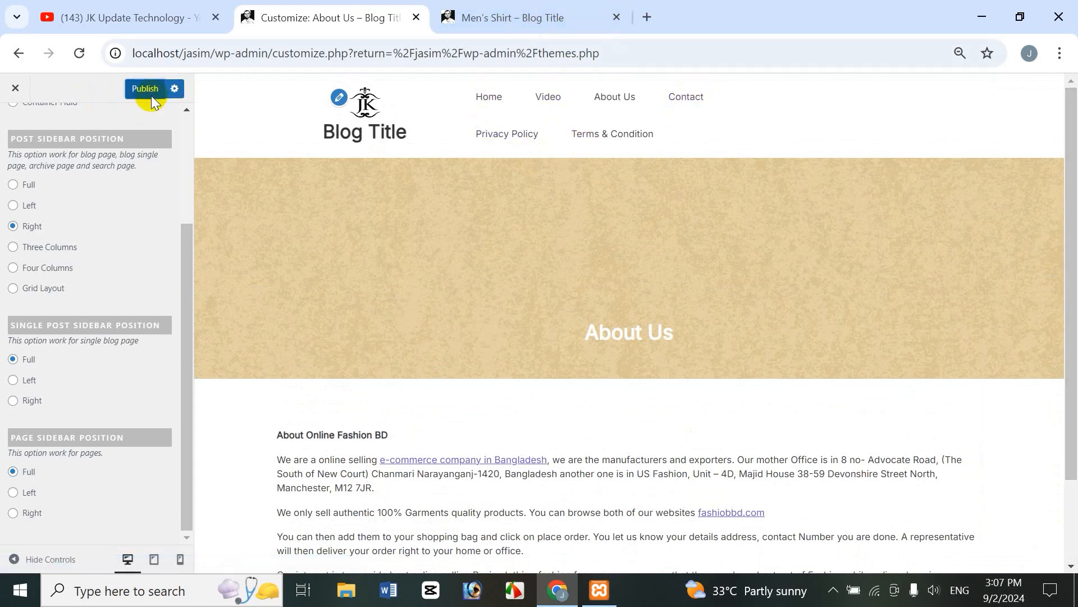
Step: Switch to the live site tab and load the Video page
left_click(468, 13)
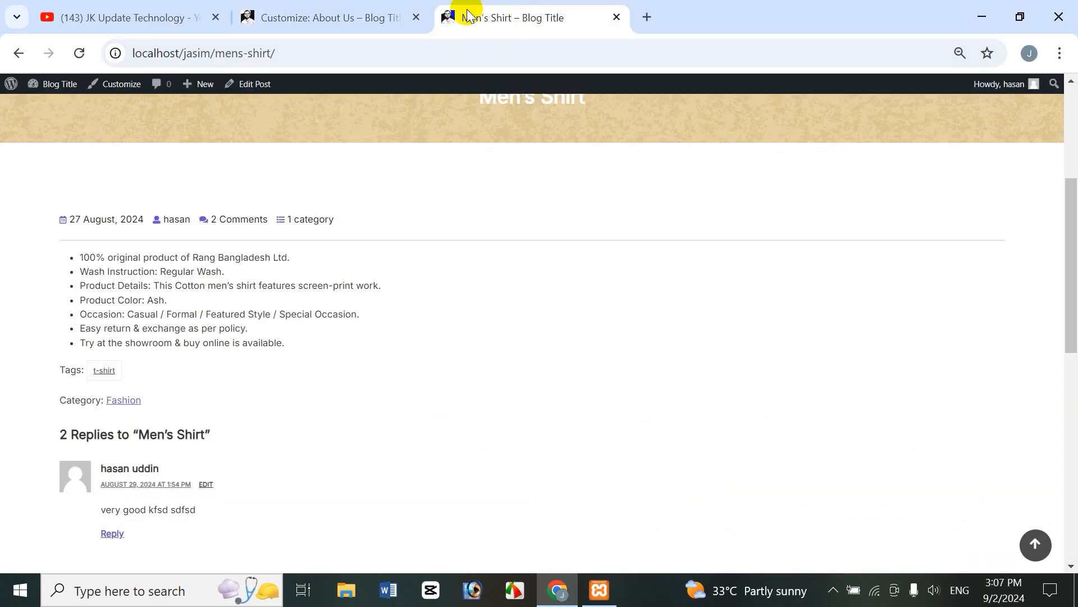
left_click(1071, 146)
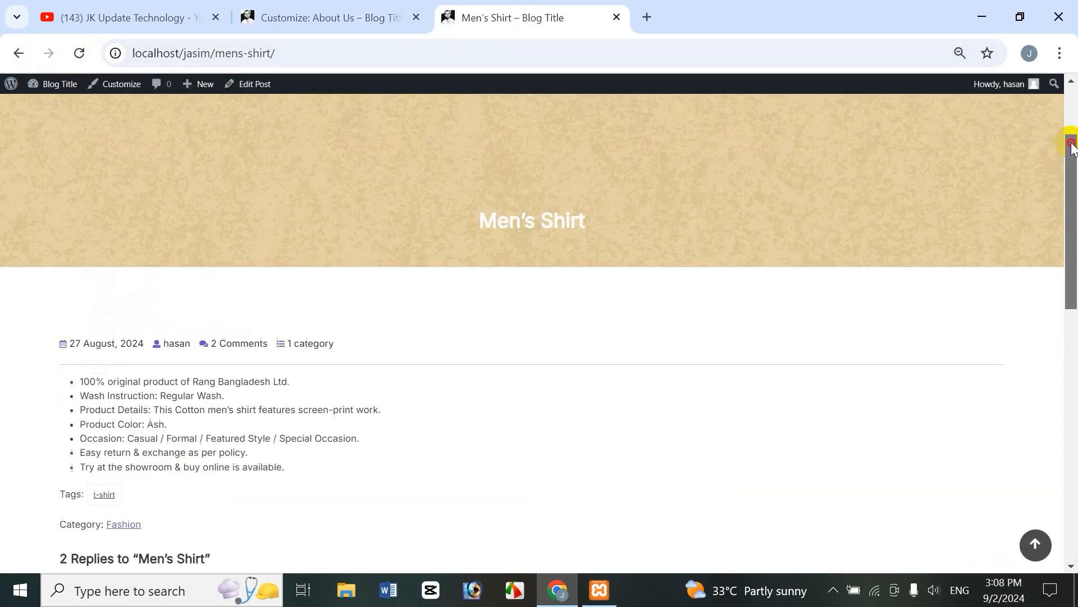
scroll(1072, 146, "up", 3)
left_click(79, 51)
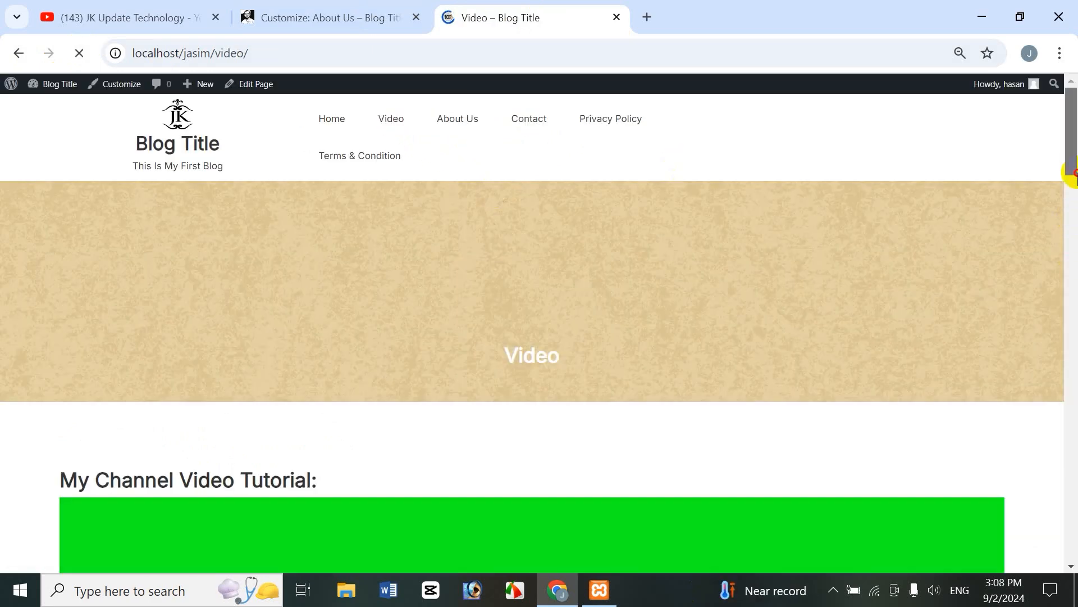
left_click_drag(1077, 173, 1059, 115)
Step: Preview the Video page, set Page Sidebar Position to Left, and publish
left_click(359, 14)
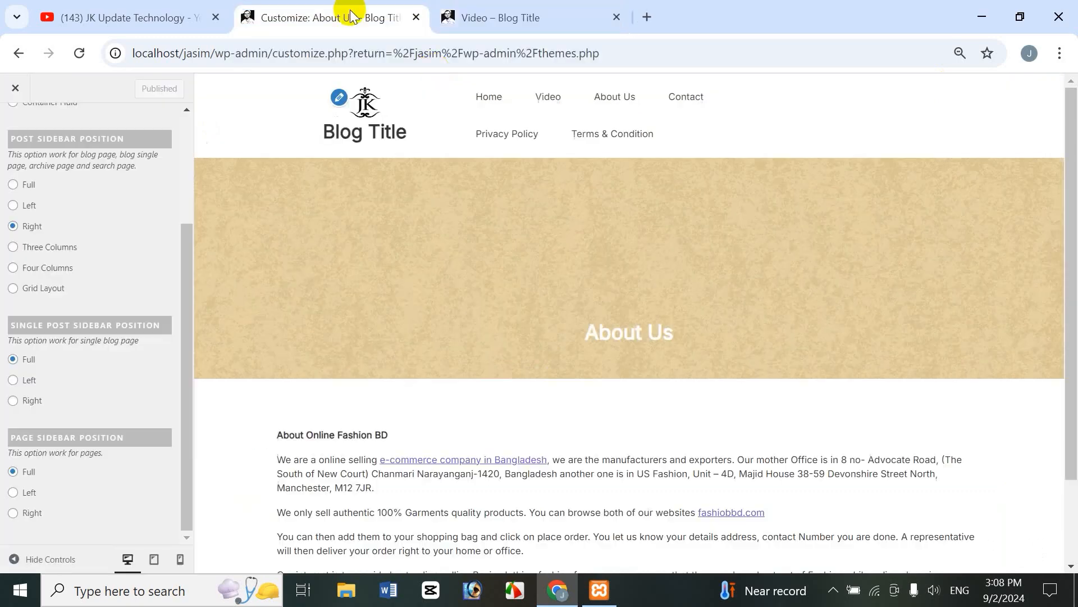
left_click(548, 100)
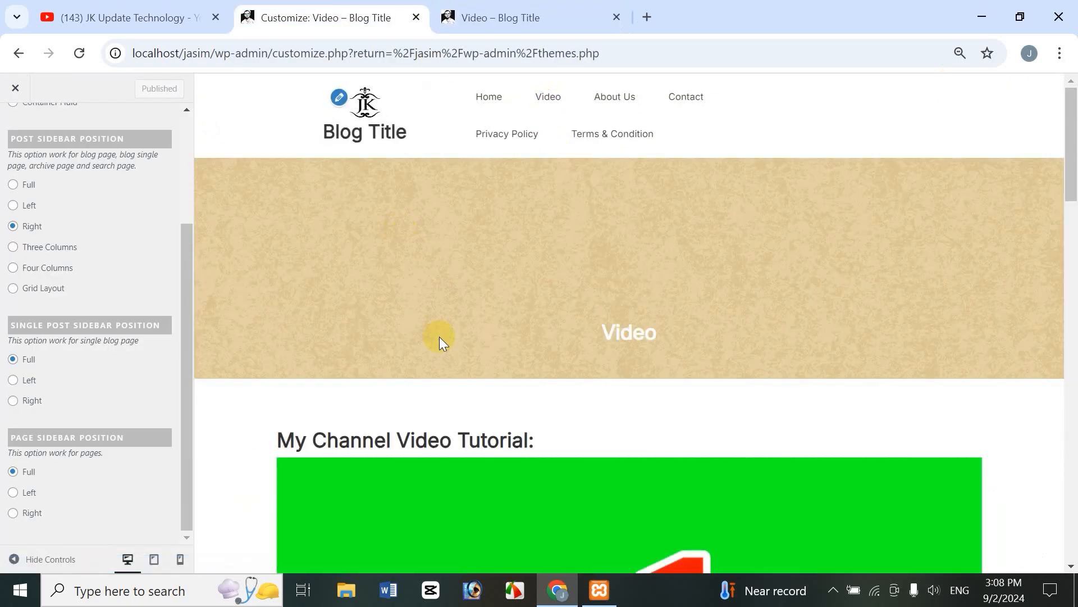
left_click(13, 492)
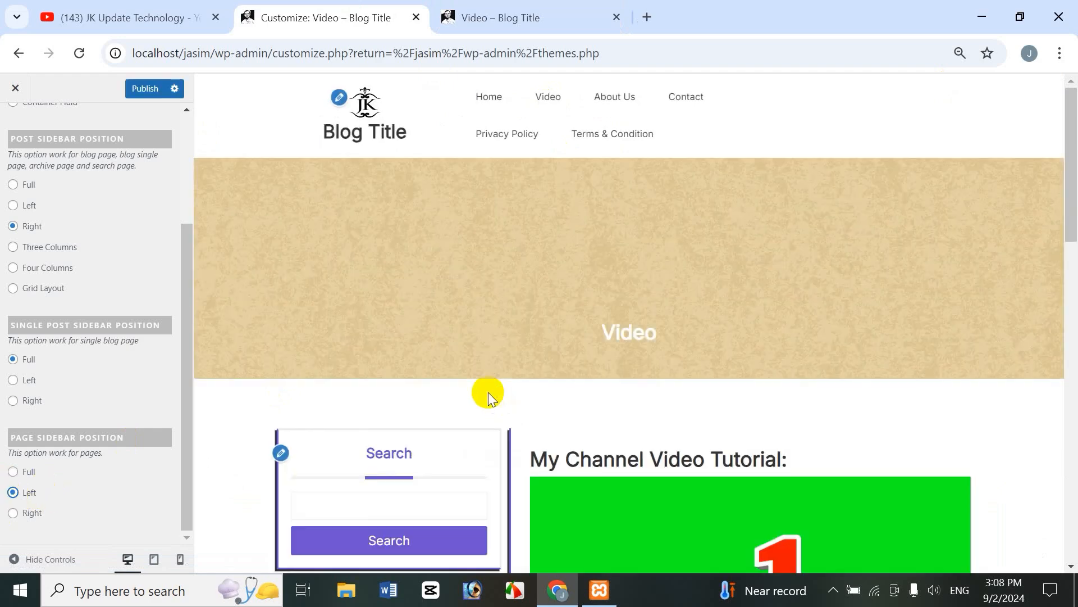
scroll(1074, 253, "down", 5)
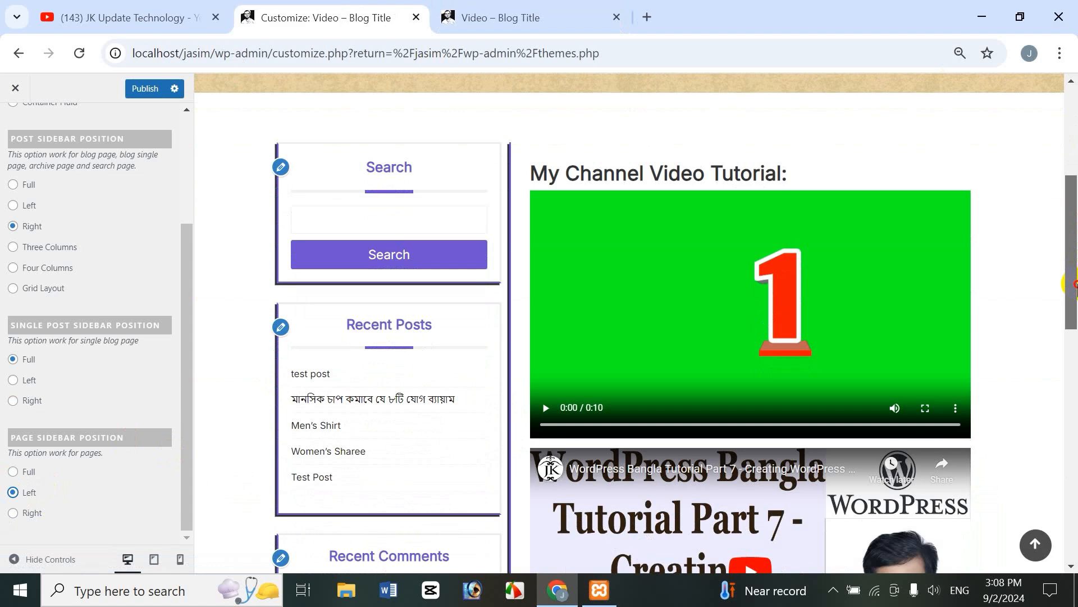
scroll(1074, 283, "up", 1)
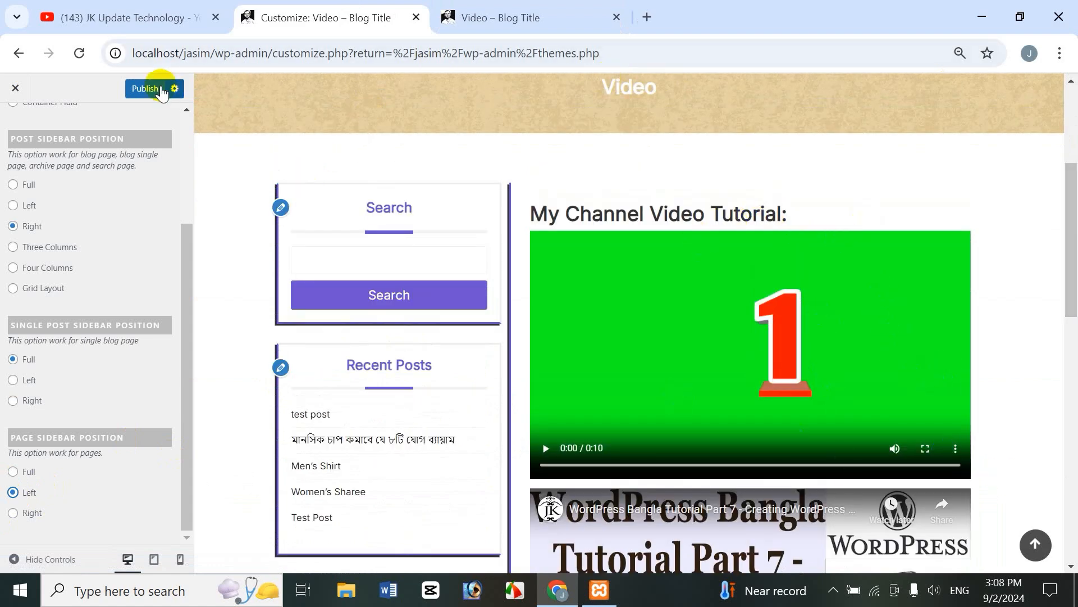
left_click(162, 90)
Step: Reload the live Video page to confirm the left sidebar, then return to the Customizer
left_click(505, 18)
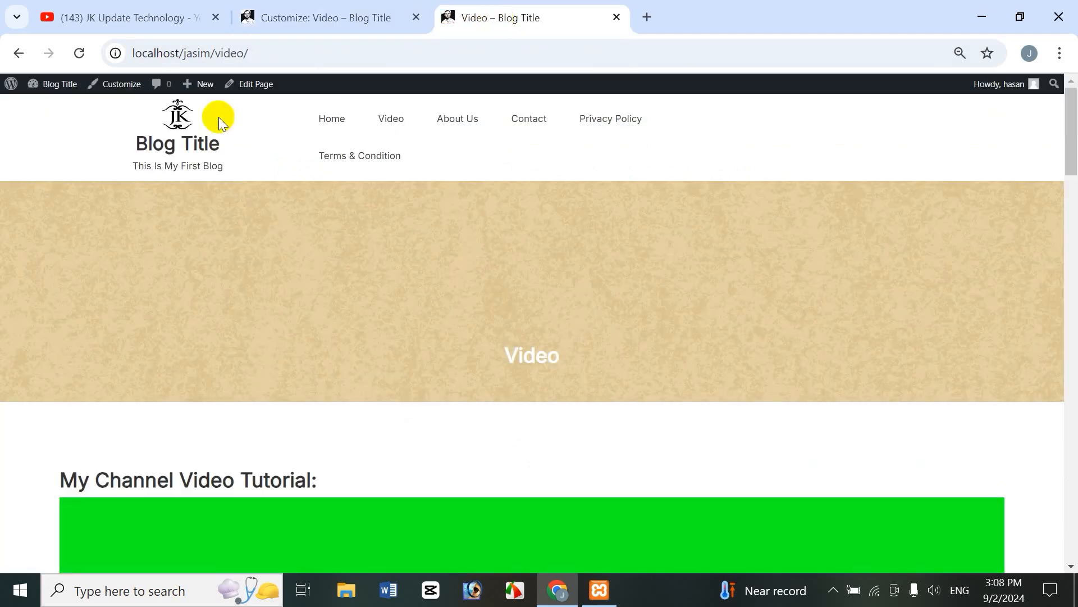
left_click(79, 53)
left_click_drag(1070, 168, 1073, 268)
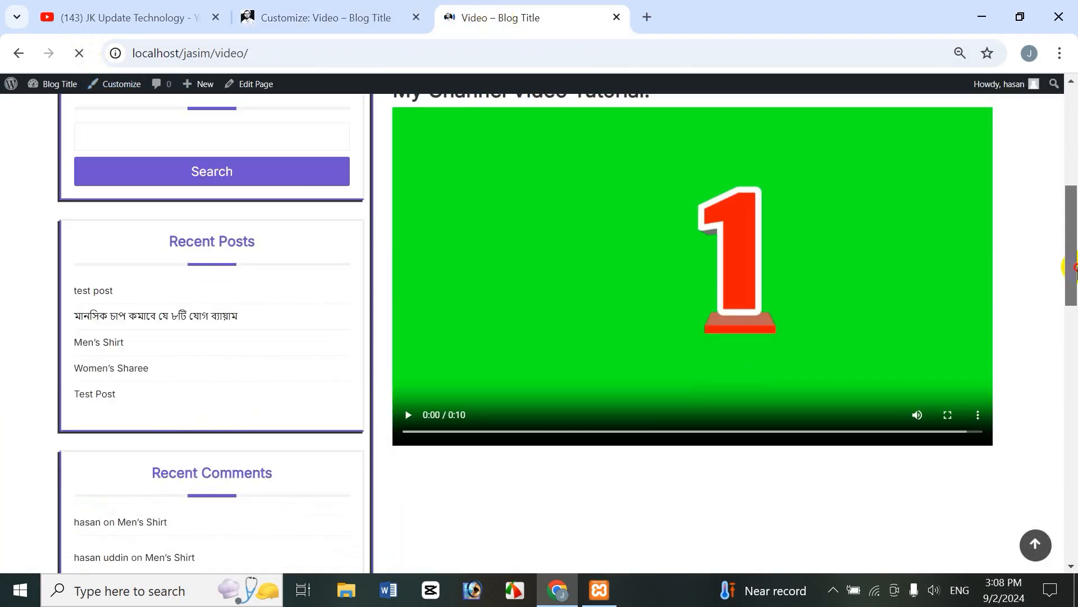
left_click(337, 17)
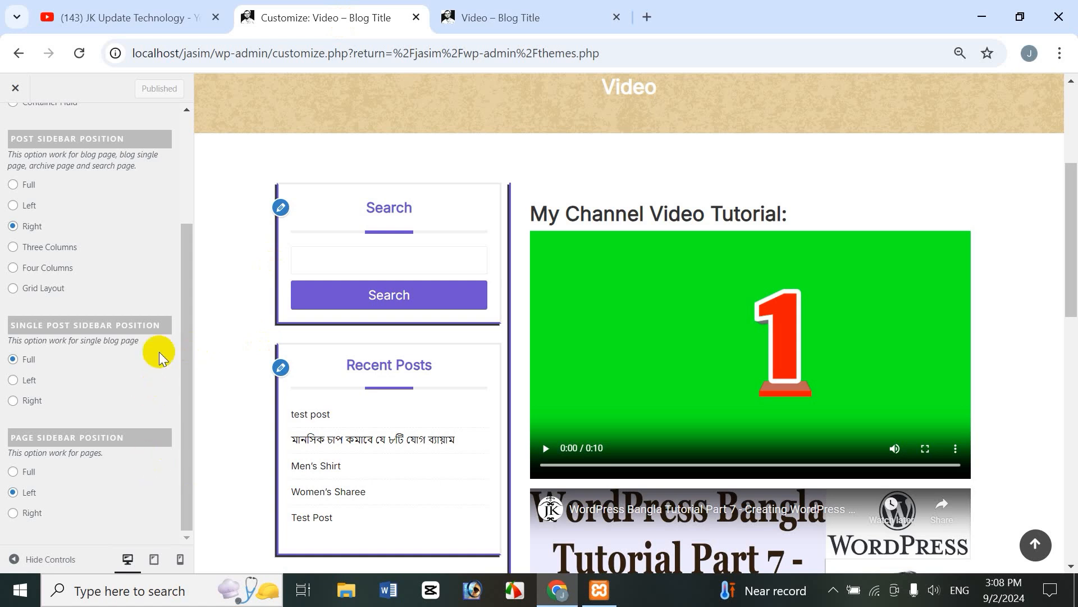
Step: Scroll the Video page preview back to the top and load Home from its menu
left_click_drag(180, 307, 189, 189)
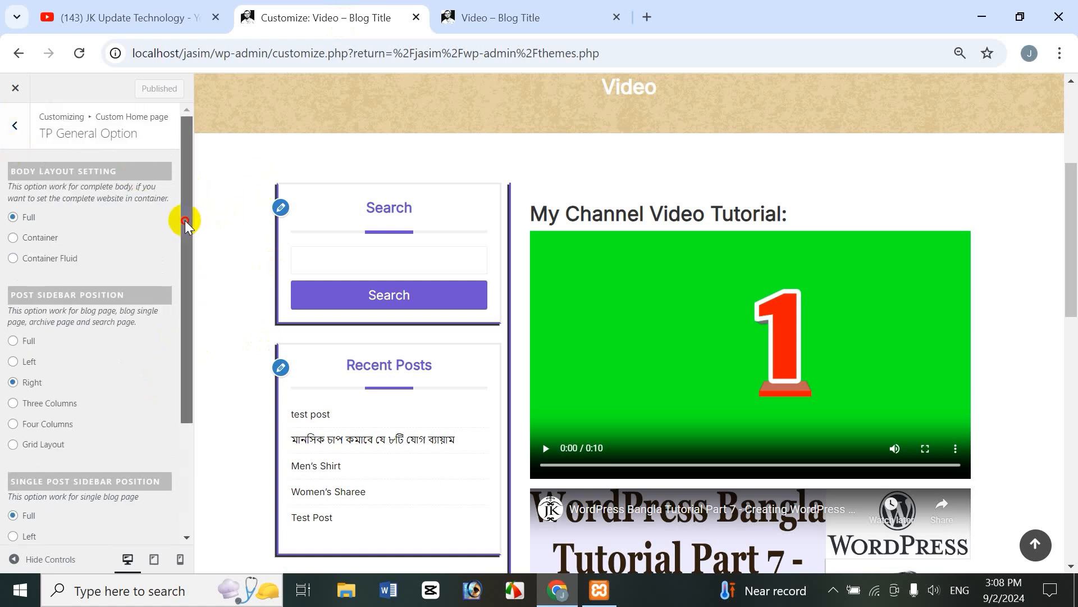
left_click_drag(184, 220, 137, 337)
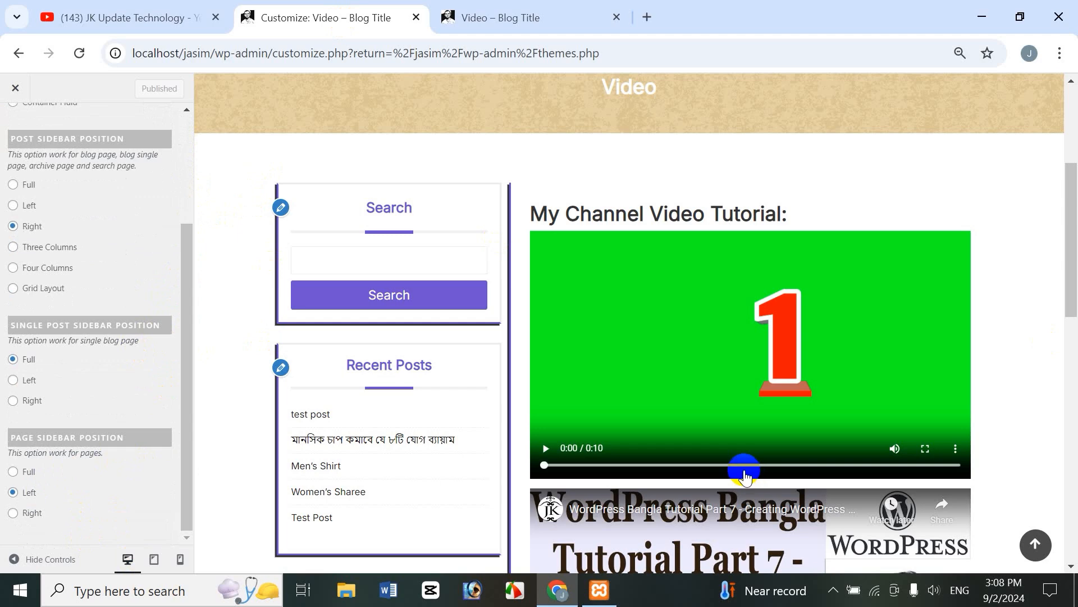
mouse_move(1066, 228)
left_mouse_down()
mouse_move(1074, 164)
mouse_move(1074, 217)
left_mouse_up()
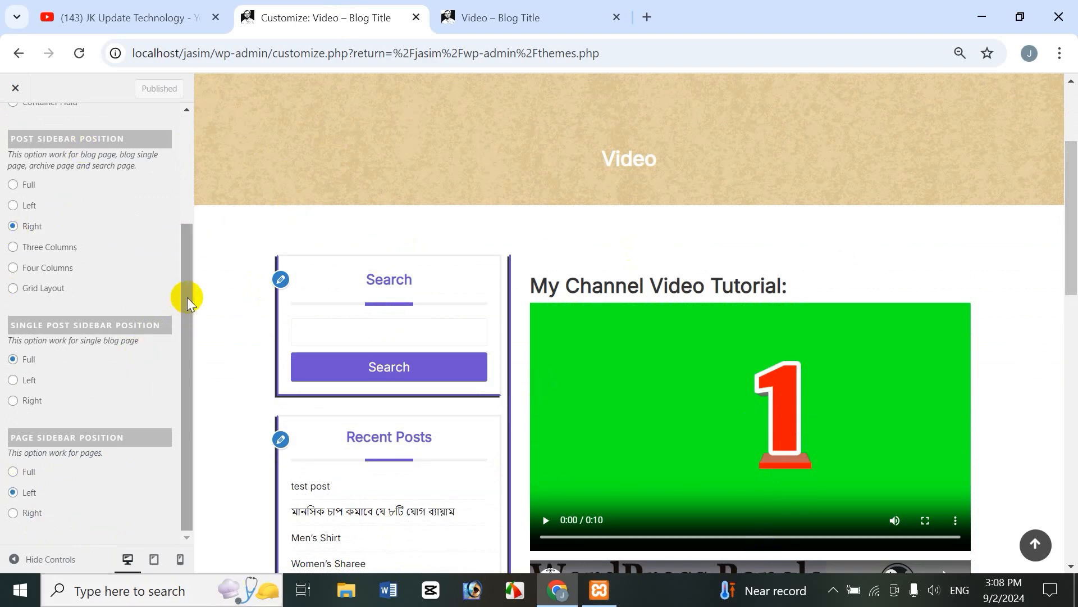
left_click_drag(188, 297, 216, 176)
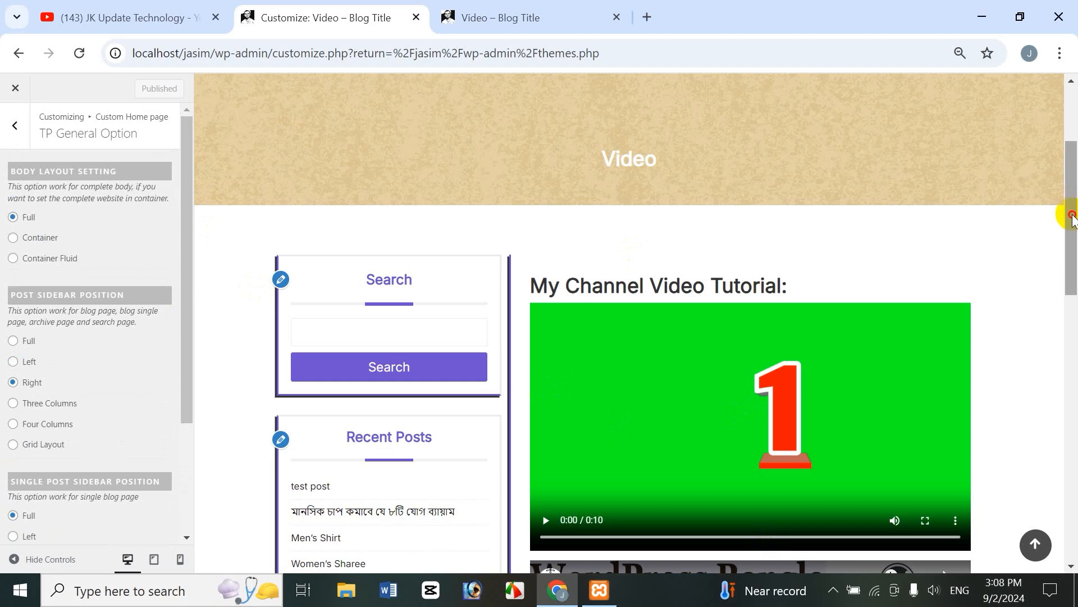
left_click_drag(1073, 219, 1073, 165)
left_click(473, 102)
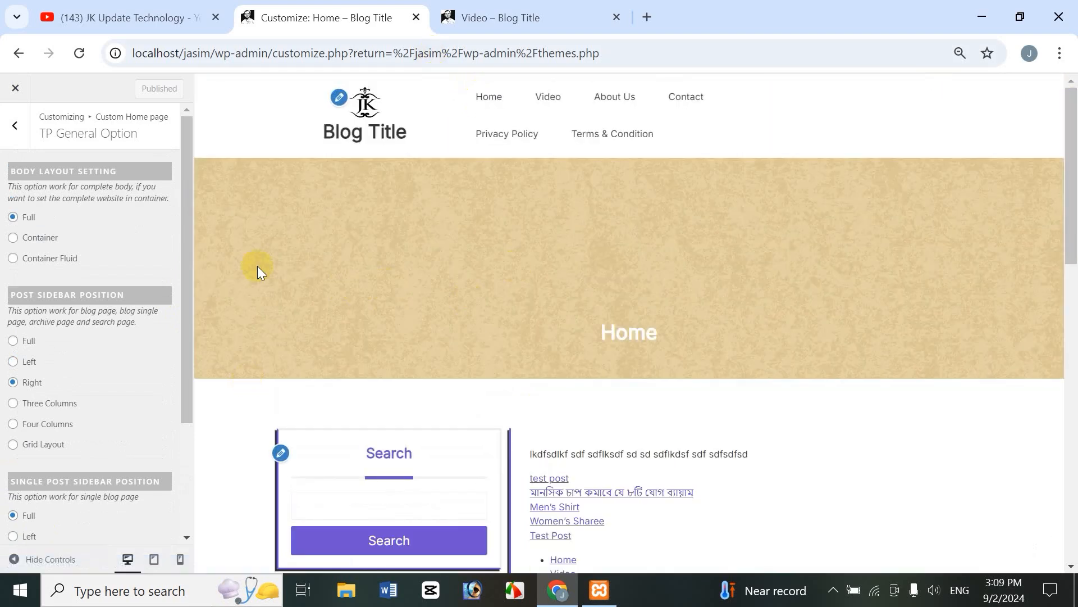
Step: Open the TP Typography Option section from the theme settings
left_click(16, 126)
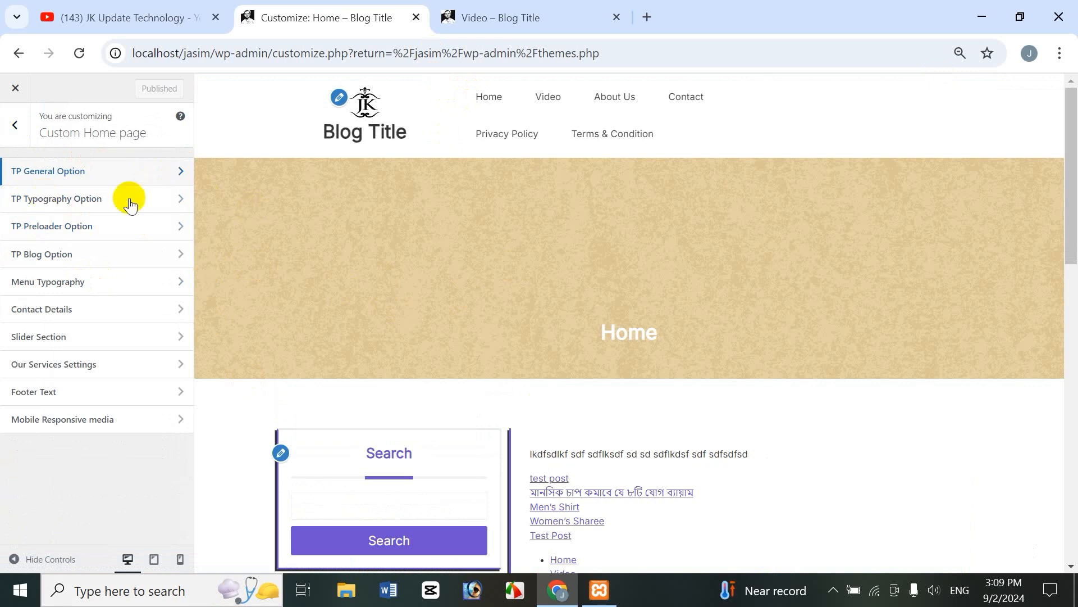
left_click(82, 198)
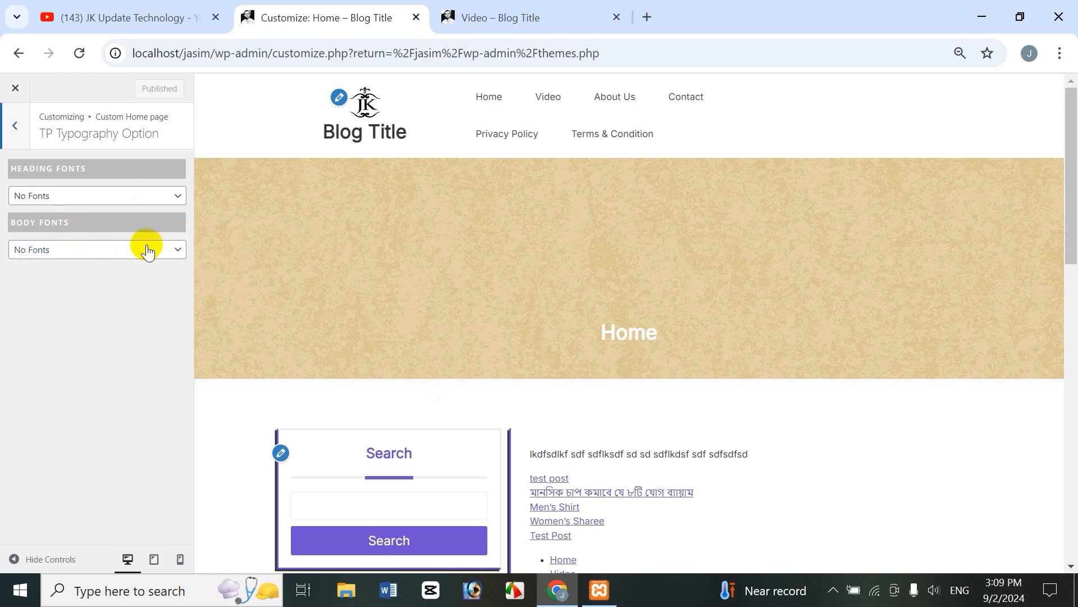
scroll(1073, 236, "down", 7)
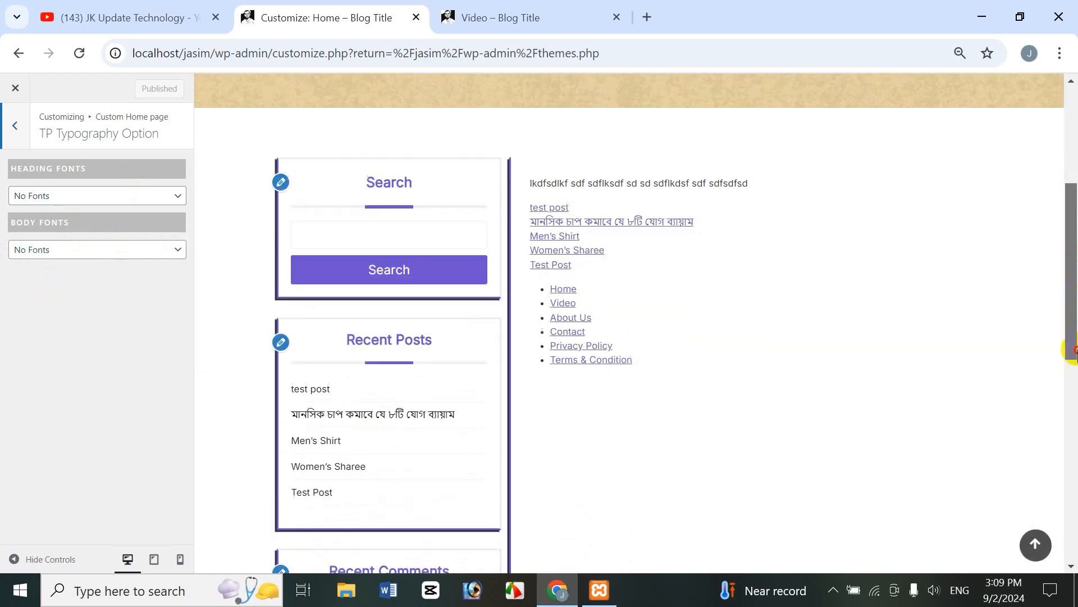
scroll(1074, 309, "up", 3)
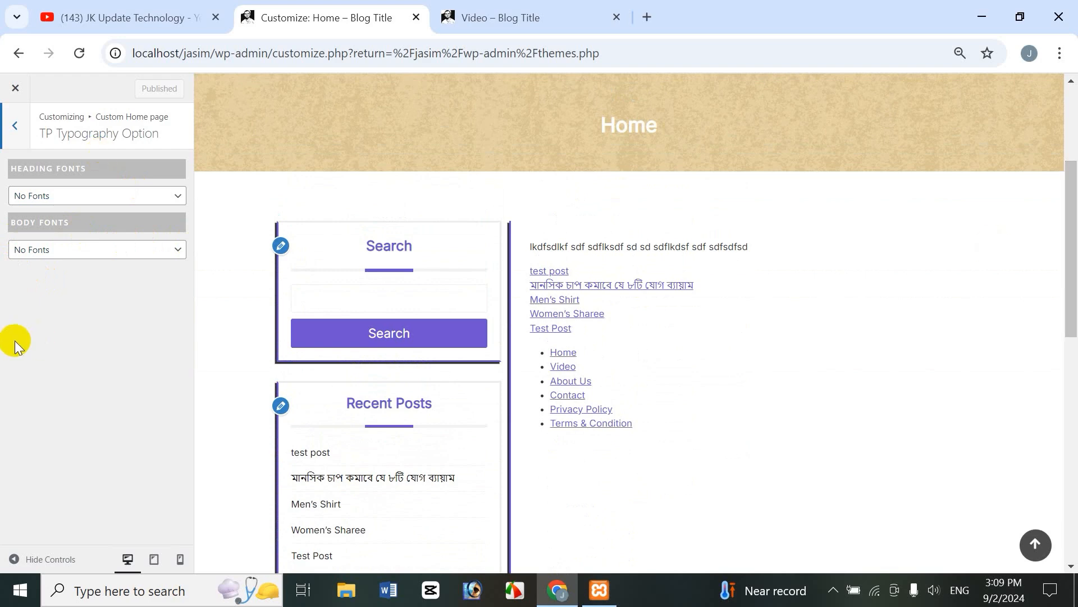
Step: Choose Arvo for Heading Fonts, then switch it to Bad Script
left_click(77, 203)
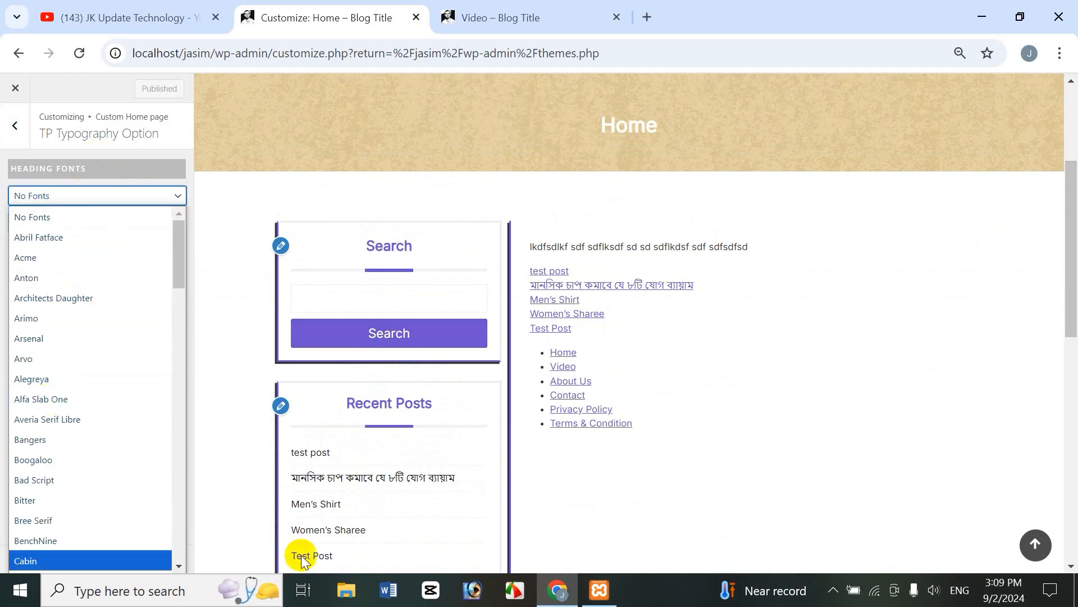
left_click(51, 360)
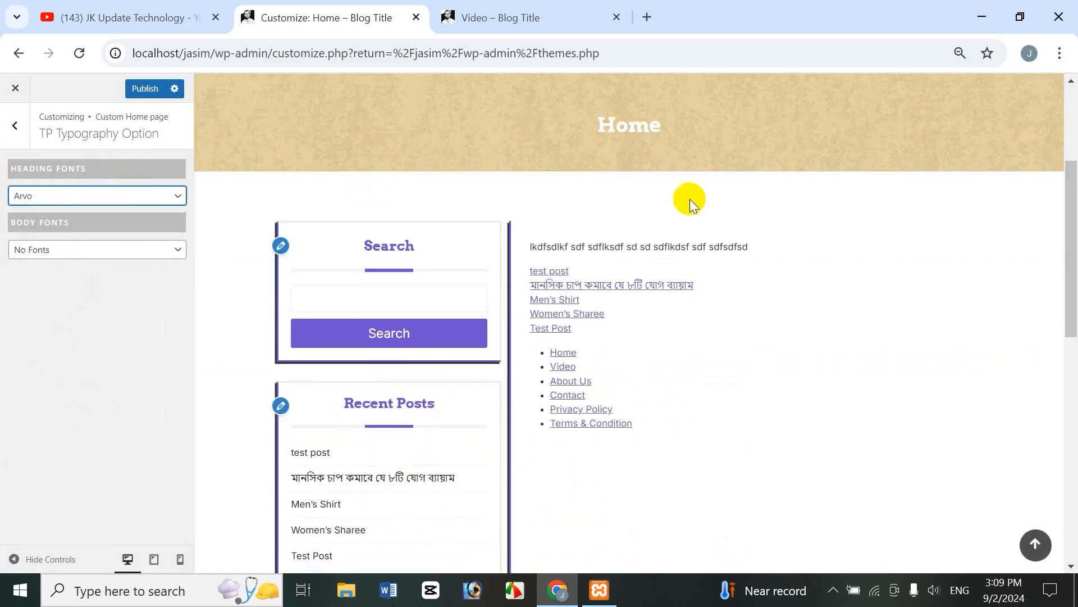
scroll(1066, 217, "up", 3)
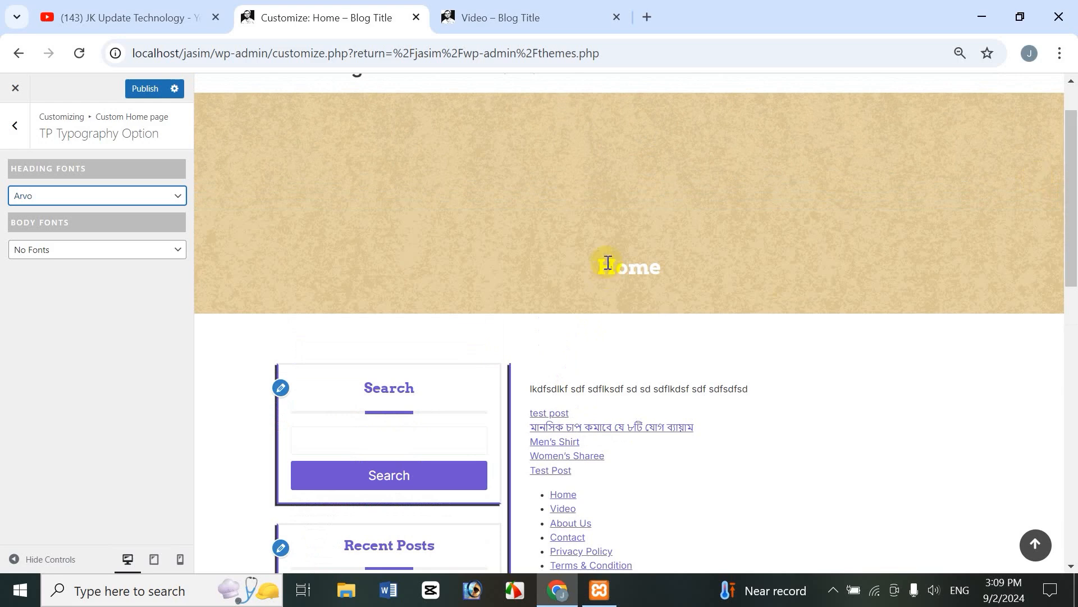
left_click(120, 197)
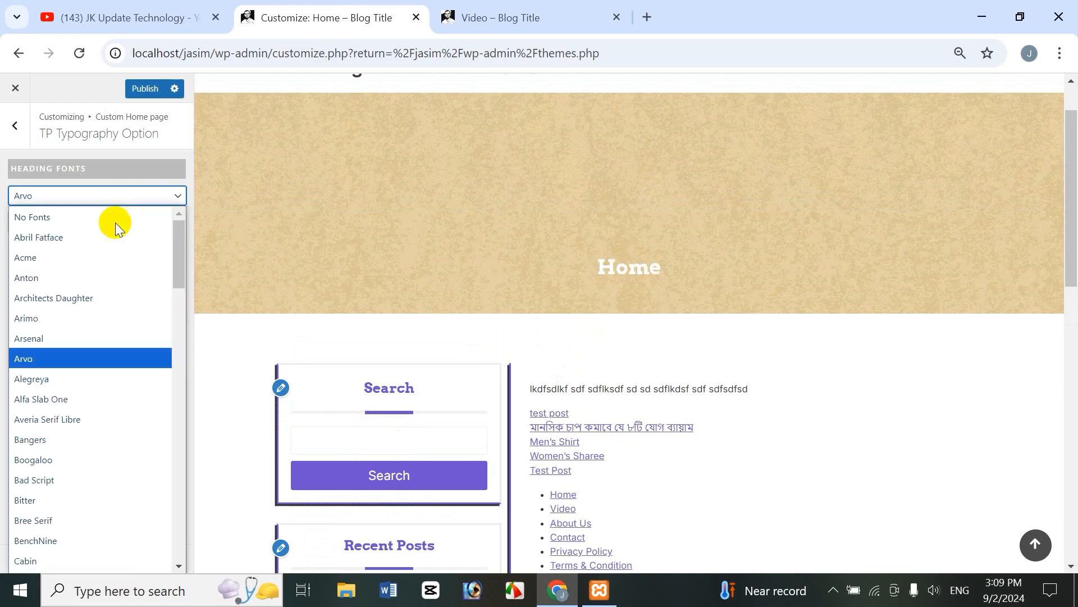
left_click(51, 484)
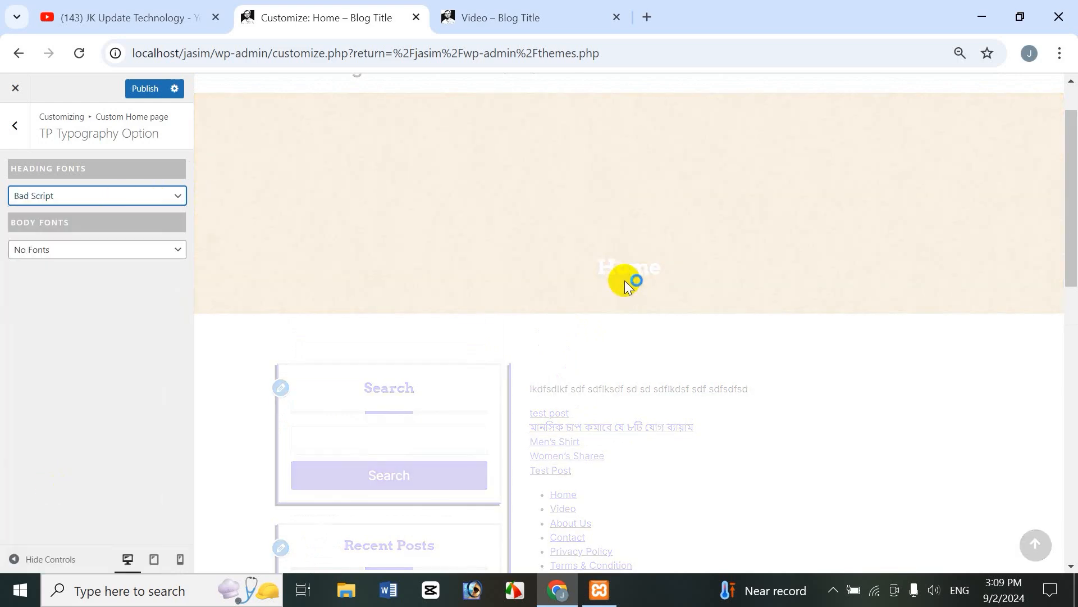
scroll(640, 283, "down", 1)
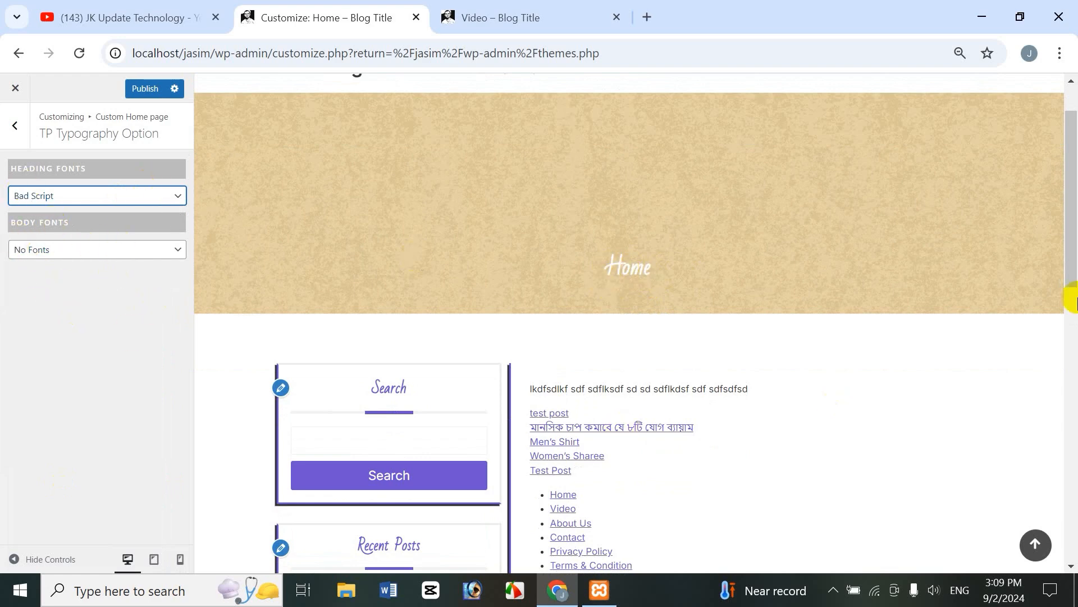
left_click_drag(1071, 247, 1071, 298)
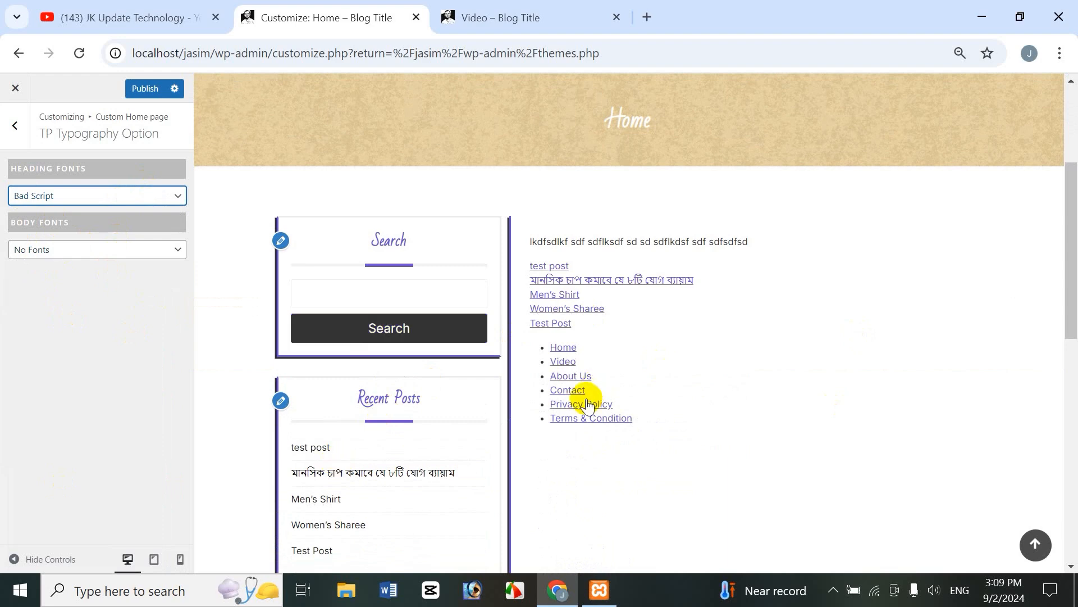
Step: Set Body Fonts to Bad Script, then change it to Alfa Slab One
left_click(101, 247)
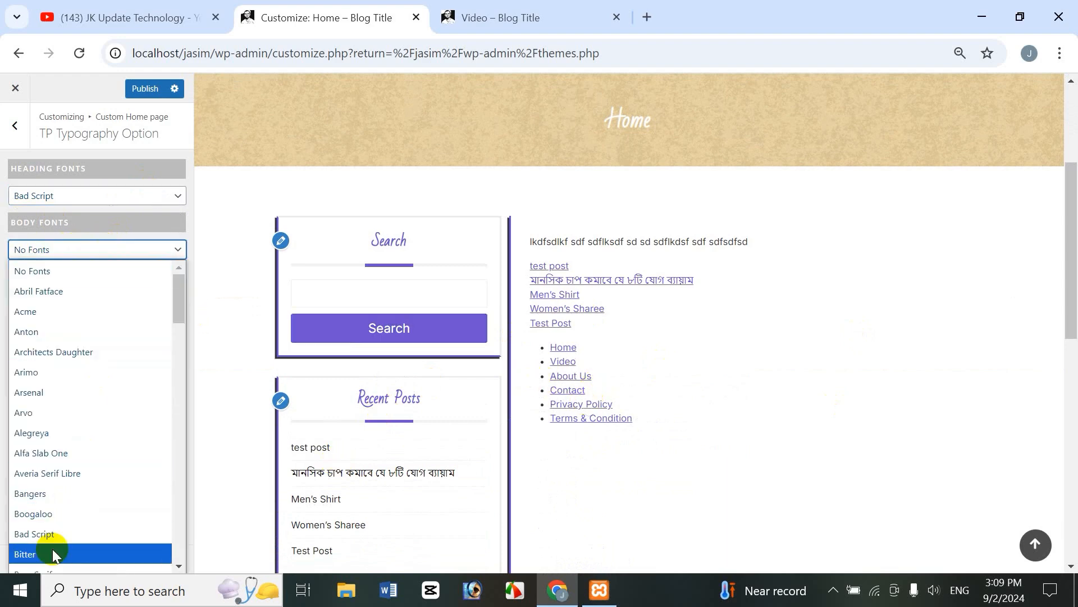
left_click(57, 533)
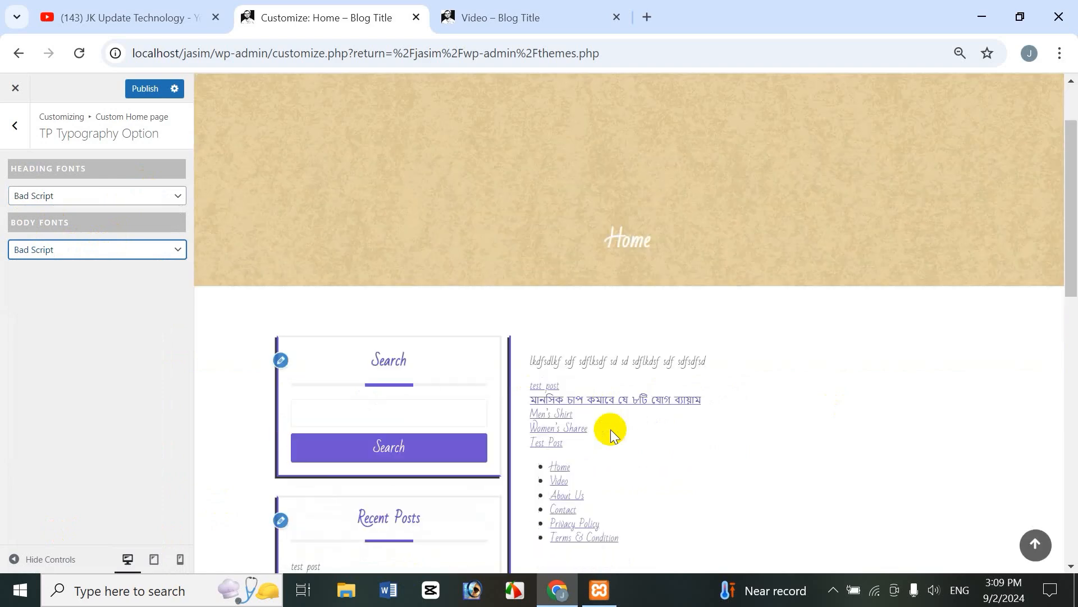
left_click_drag(1071, 313, 1072, 356)
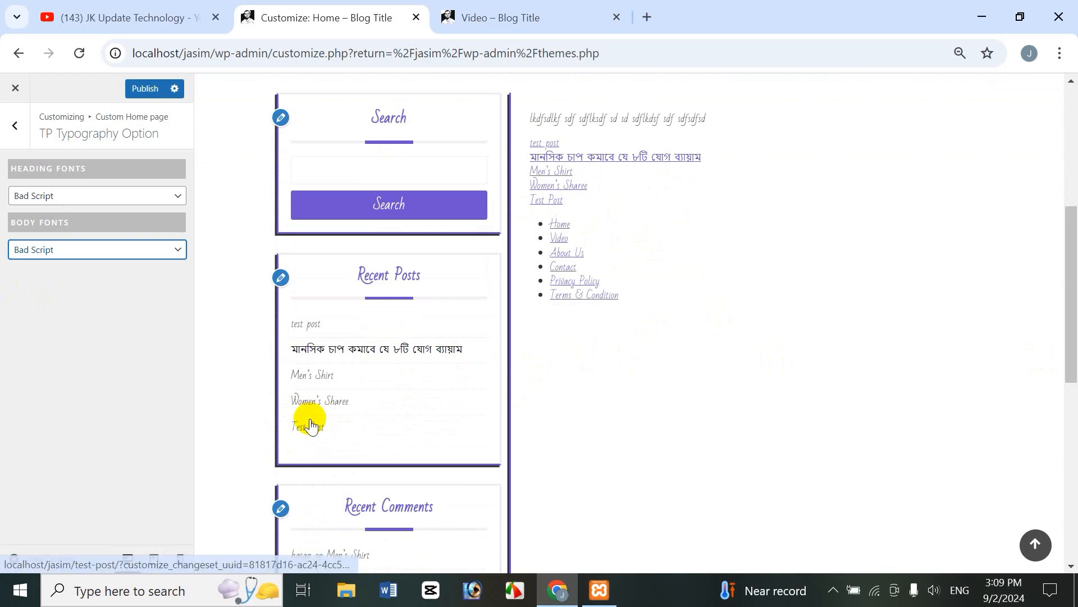
left_click(78, 249)
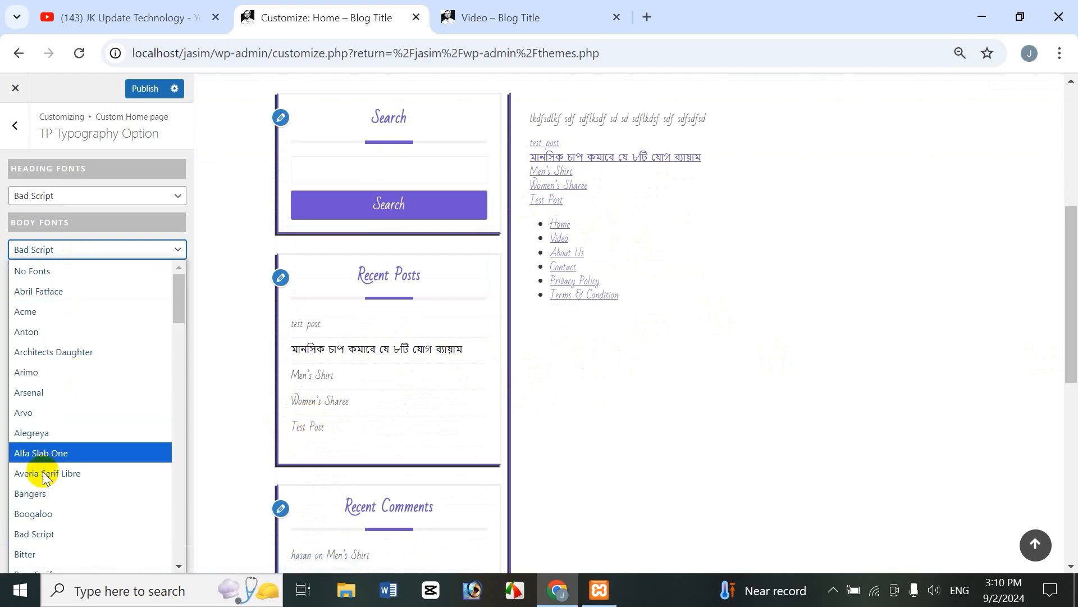
left_click(25, 450)
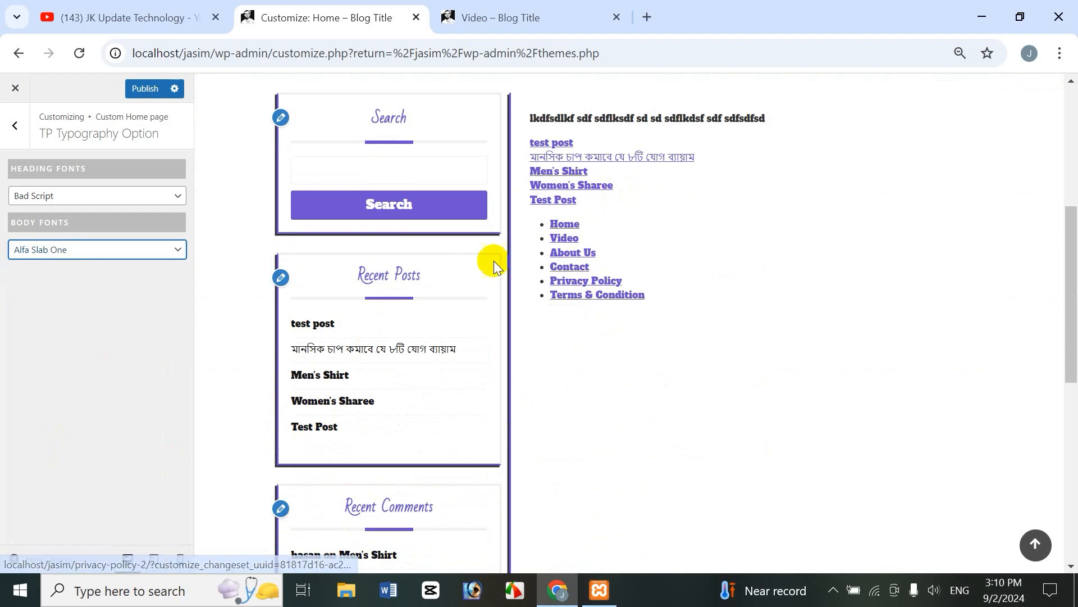
left_click_drag(1070, 308, 1073, 259)
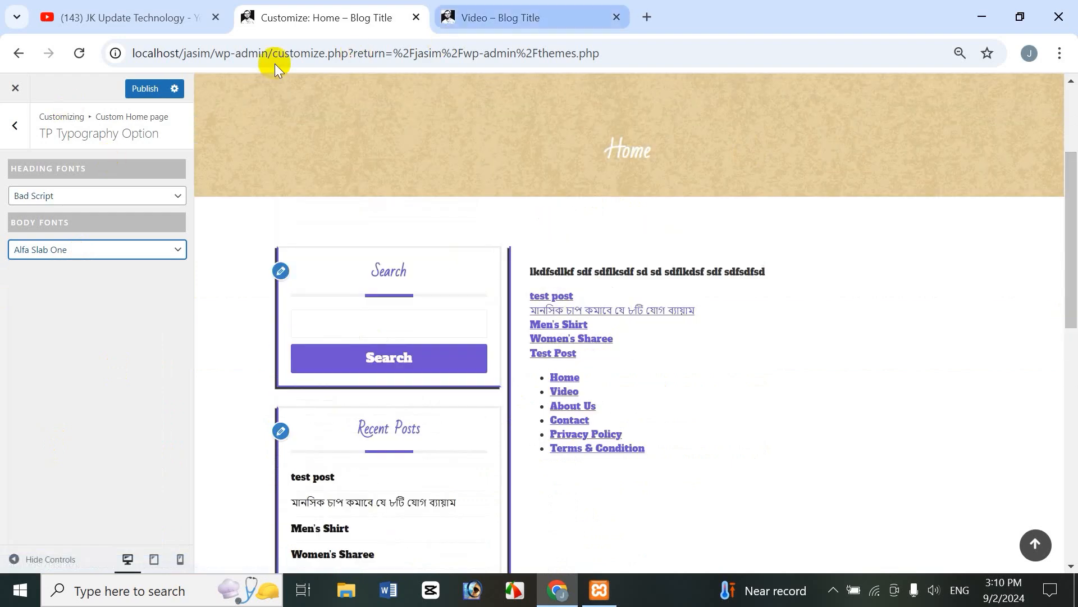
Step: Publish the Bad Script and Alfa Slab One fonts and check them on the live Video page
left_click(145, 89)
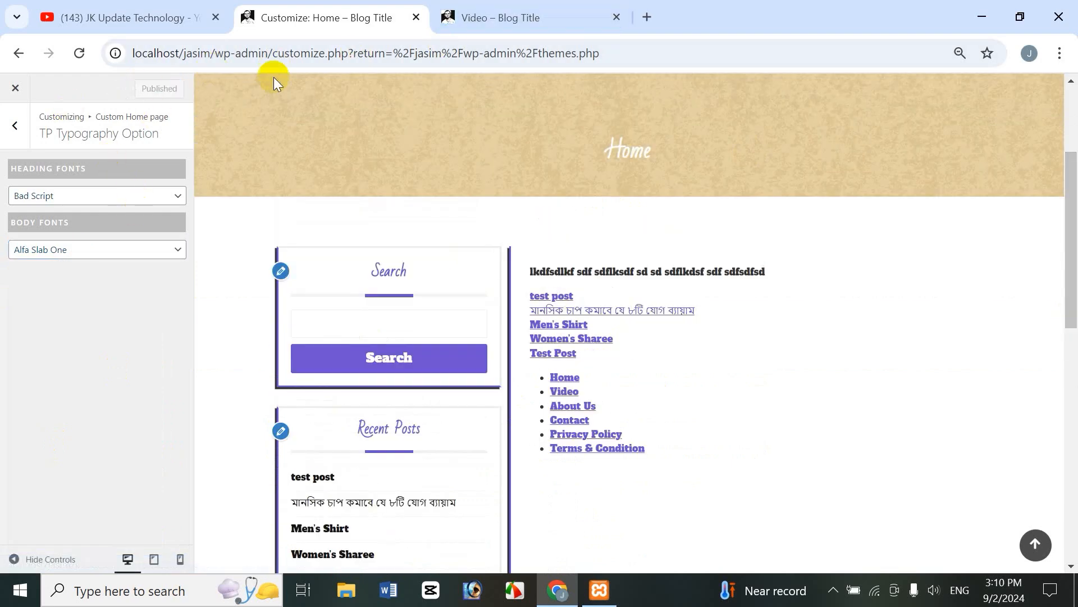
left_click(503, 17)
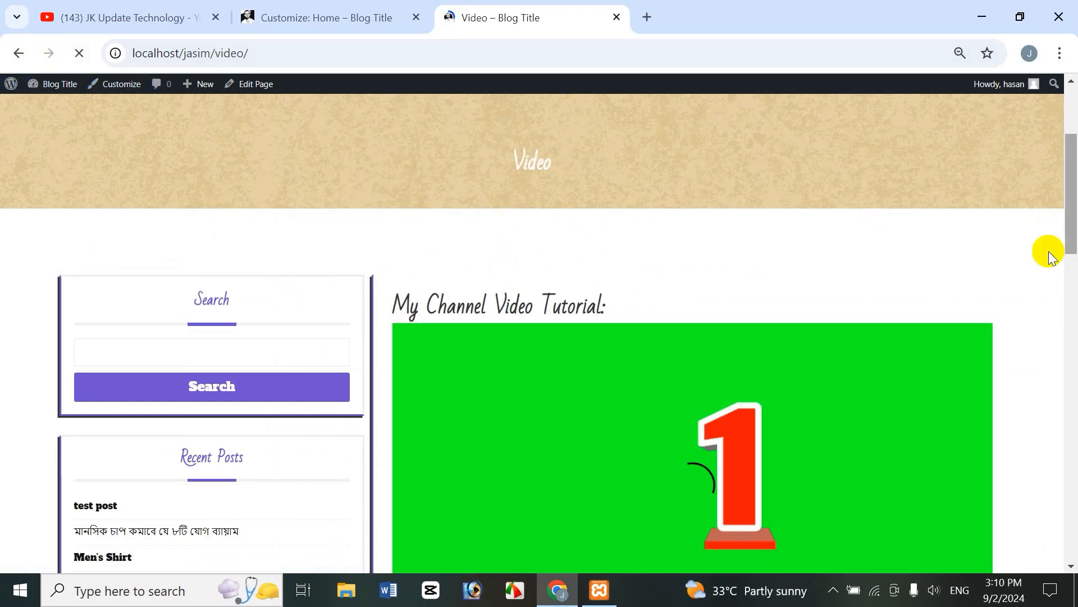
scroll(1056, 264, "down", 5)
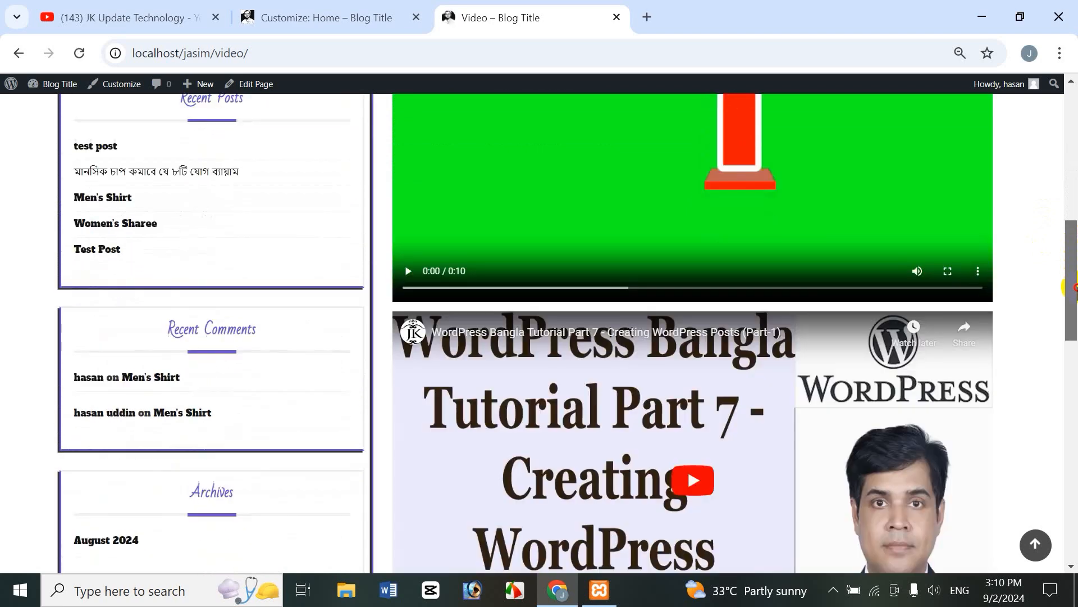
left_click_drag(1072, 276, 1075, 132)
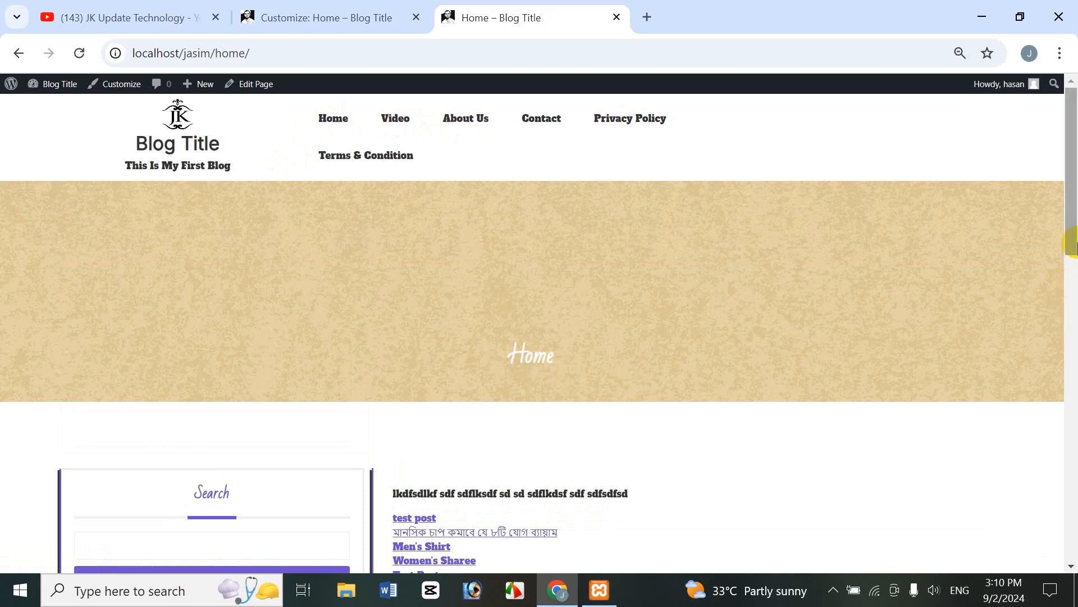
scroll(1073, 220, "down", 5)
scroll(1073, 217, "up", 5)
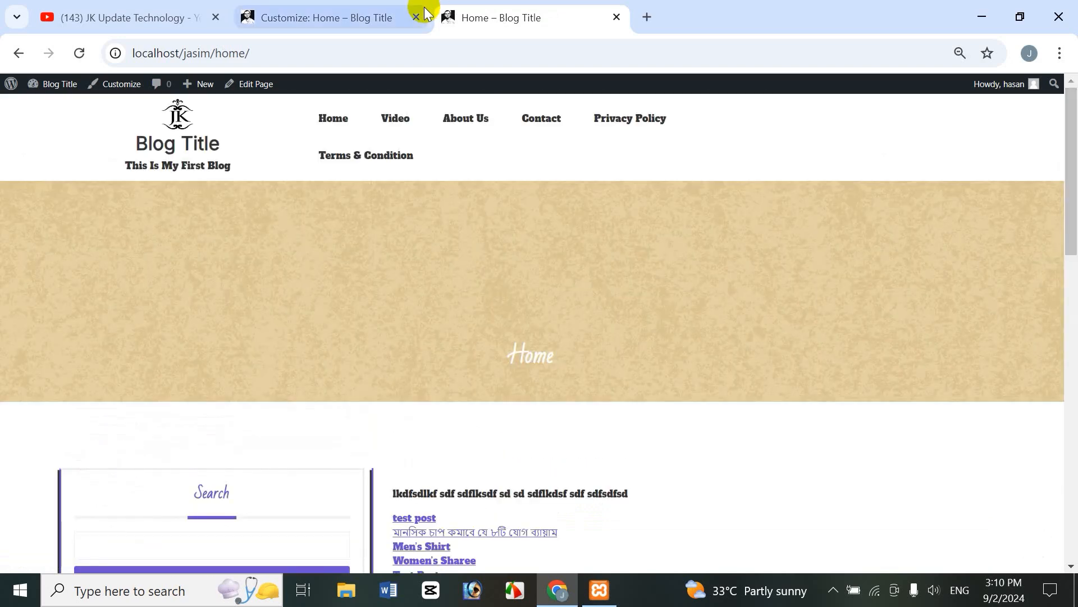
left_click(393, 17)
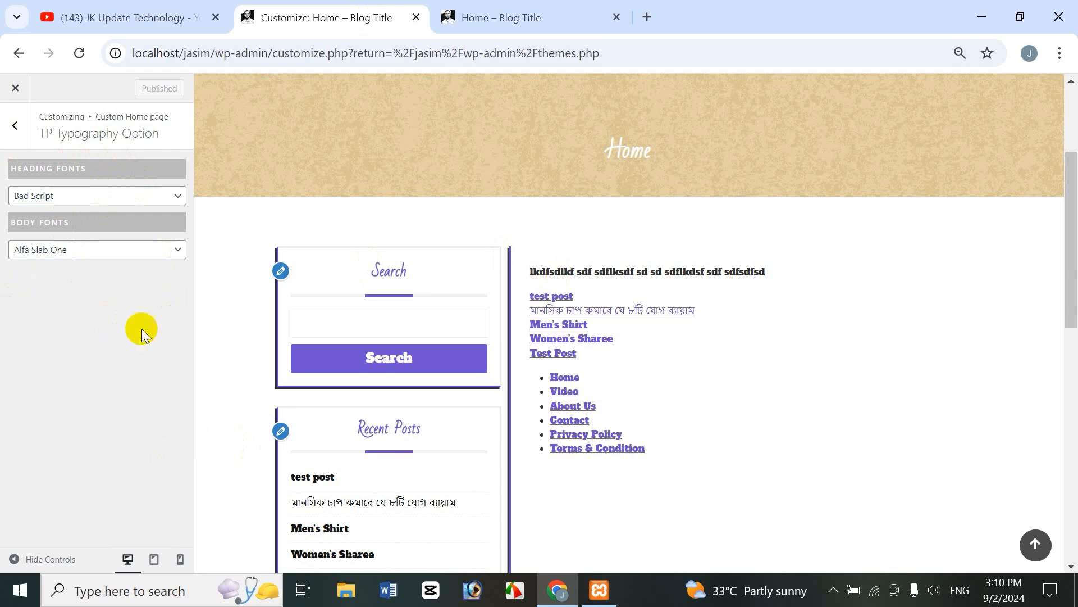
Step: Set both Body Fonts and Heading Fonts to No Fonts and publish
left_click(63, 251)
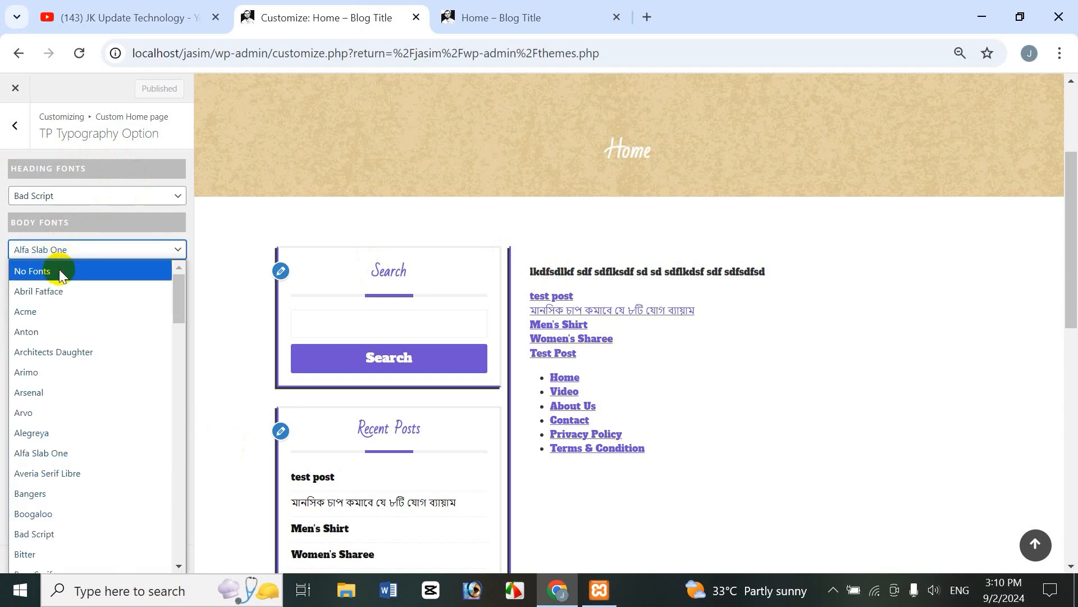
left_click(59, 269)
left_click(64, 197)
left_click(47, 214)
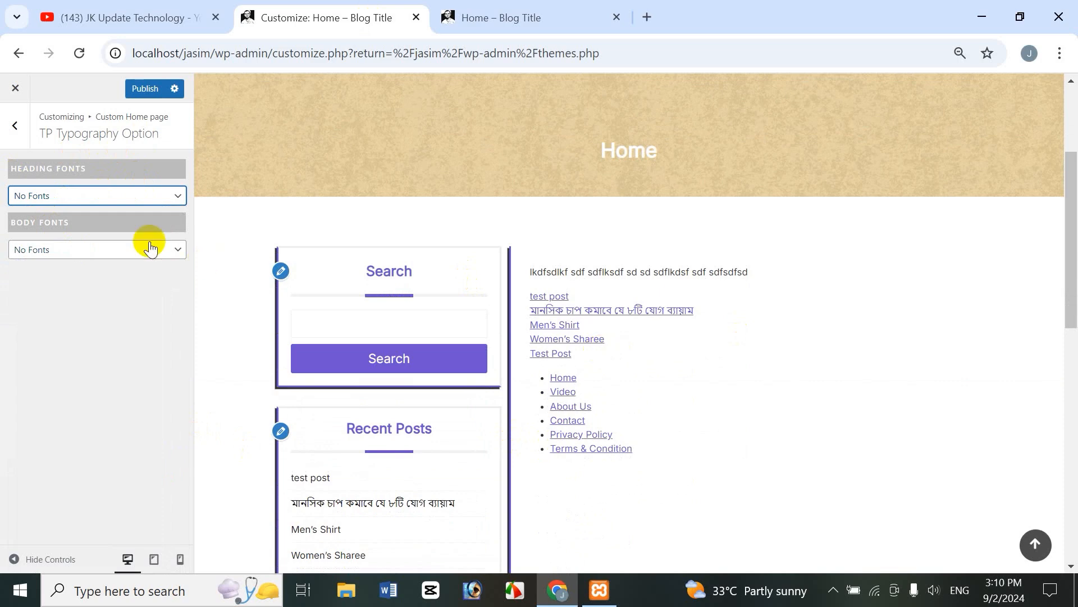
left_click(145, 89)
Step: Reload the live home page to check the plain default typography
left_click(531, 19)
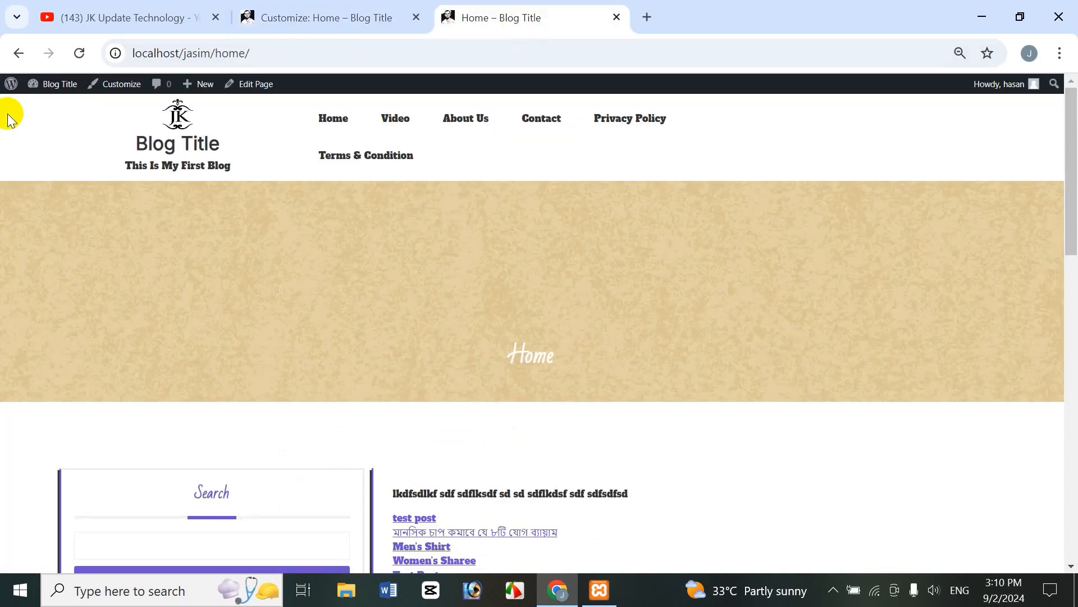
left_click(72, 63)
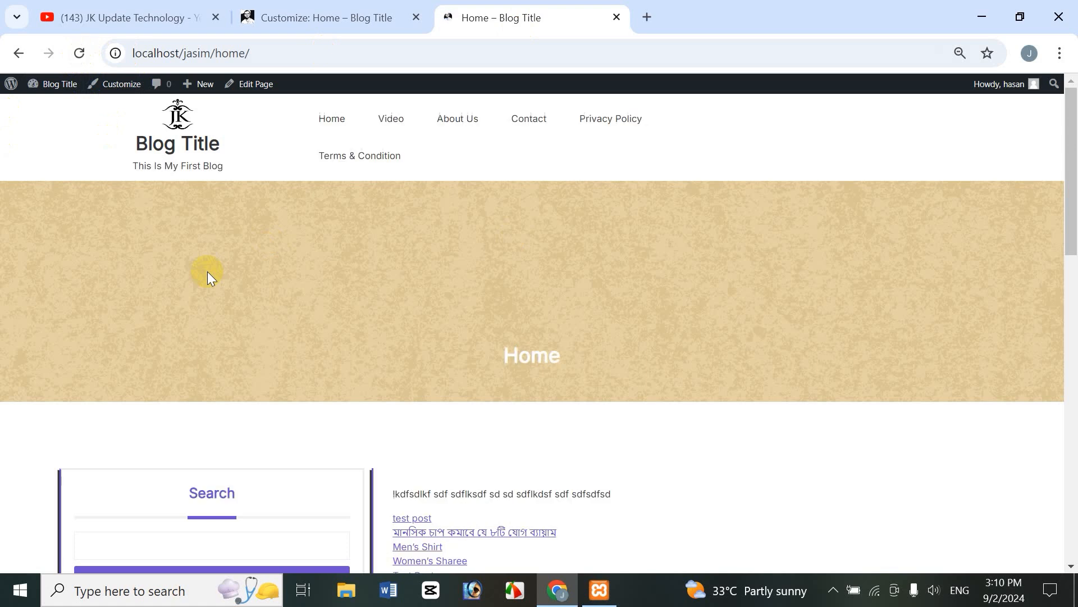
left_click(342, 18)
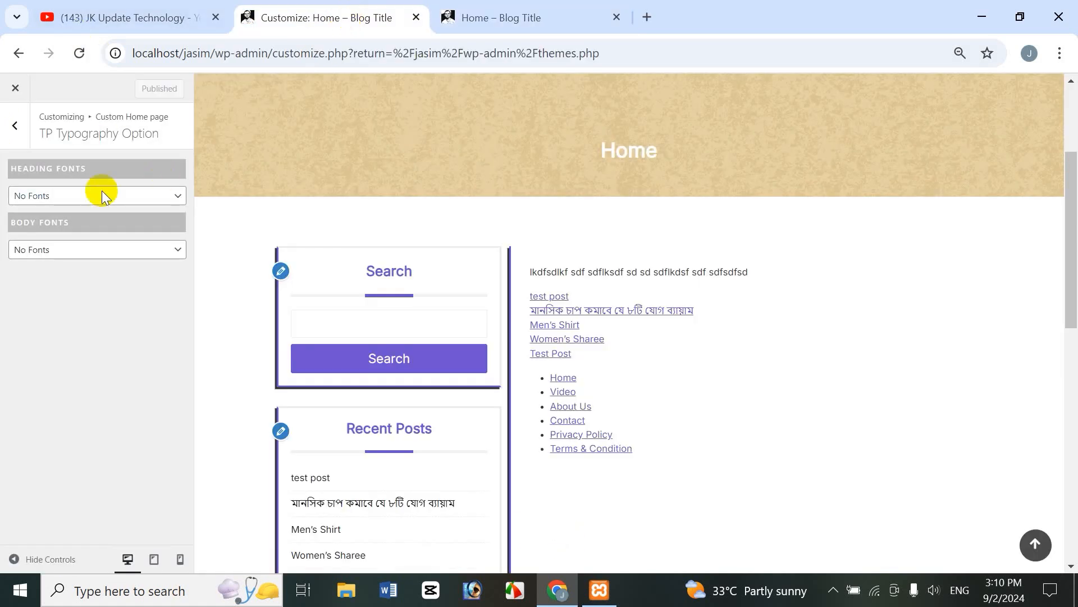
Step: Go back to the theme's section list and open TP Preloader Option
left_click(15, 126)
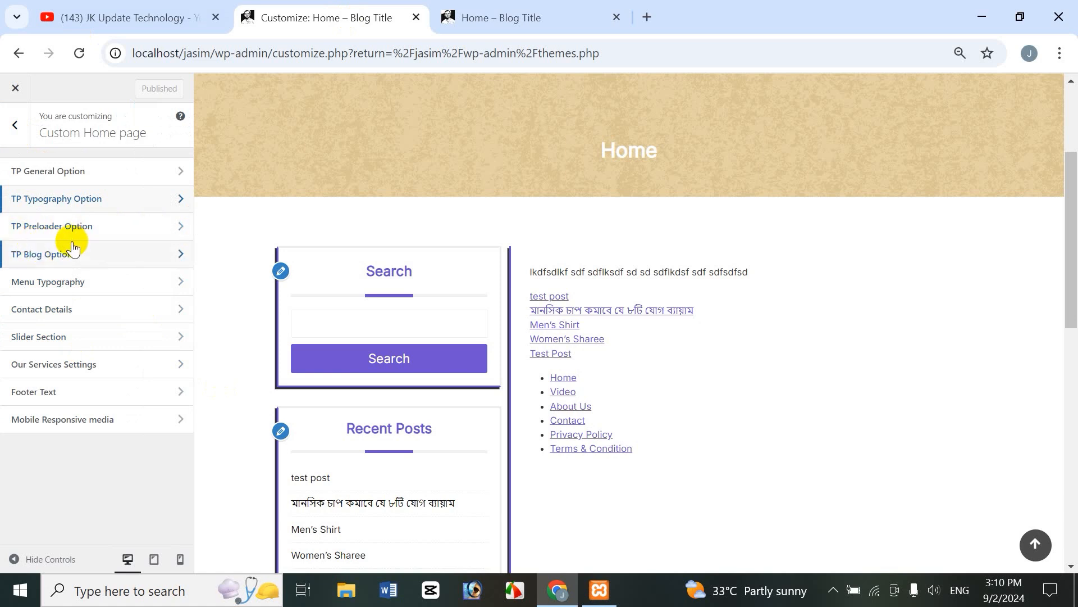
left_click(48, 230)
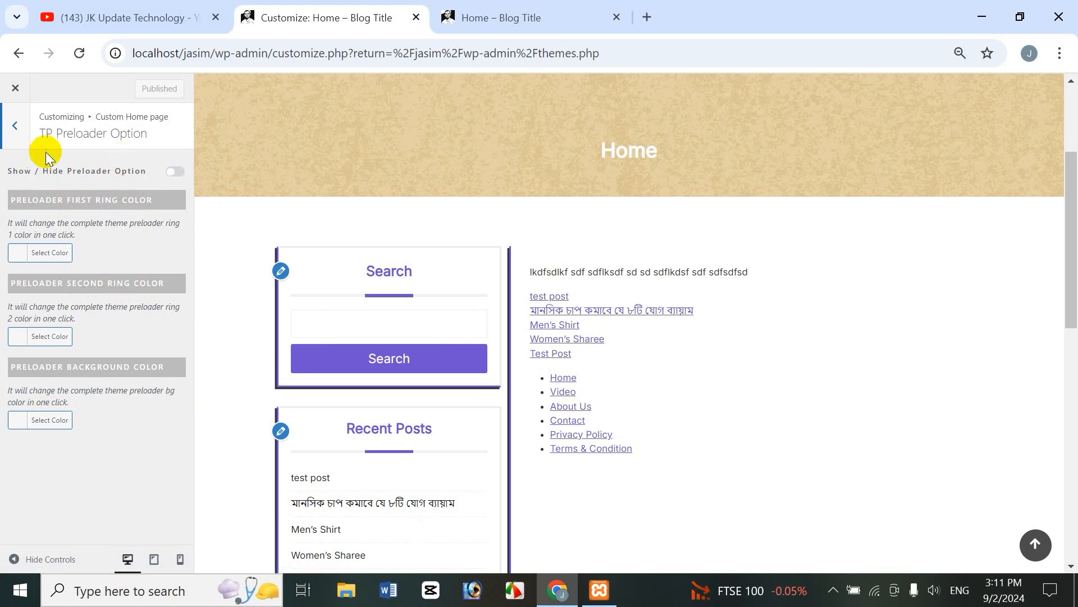
Step: Turn the preloader on and make its first ring red
left_click(170, 178)
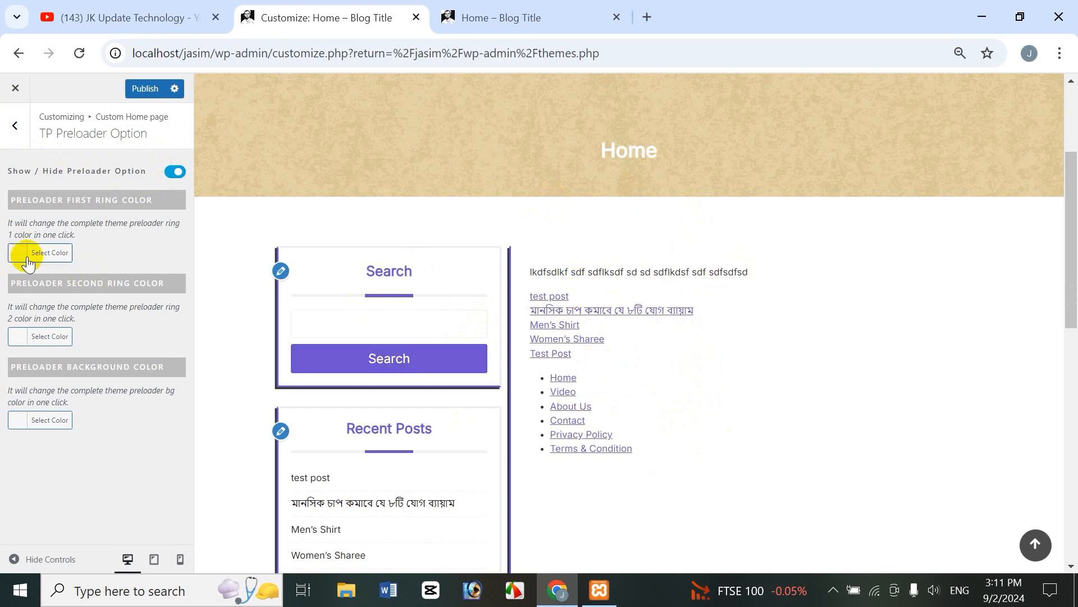
left_click(64, 256)
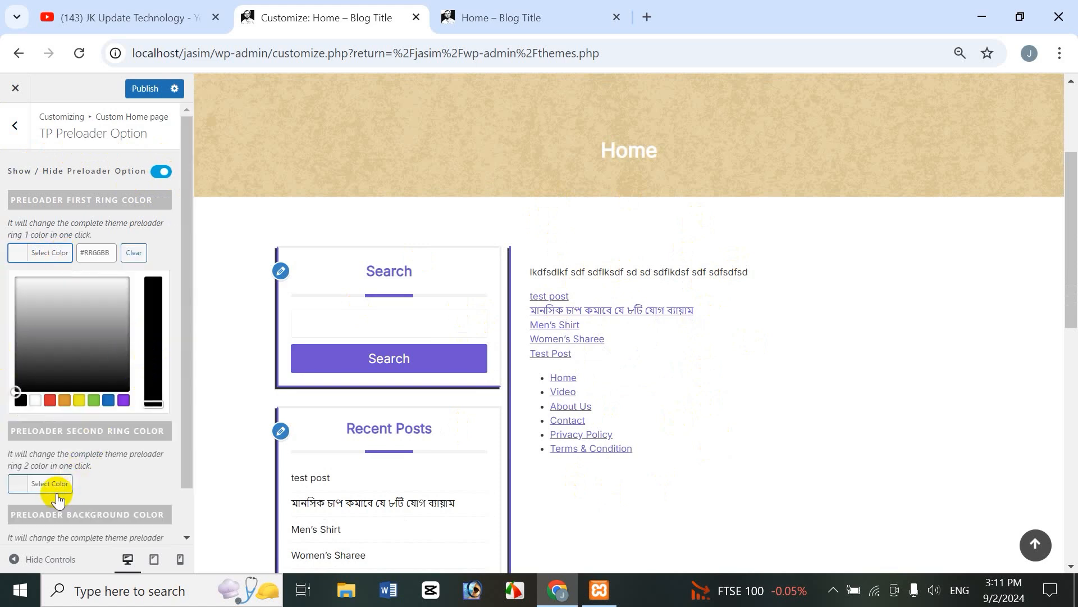
left_click(51, 402)
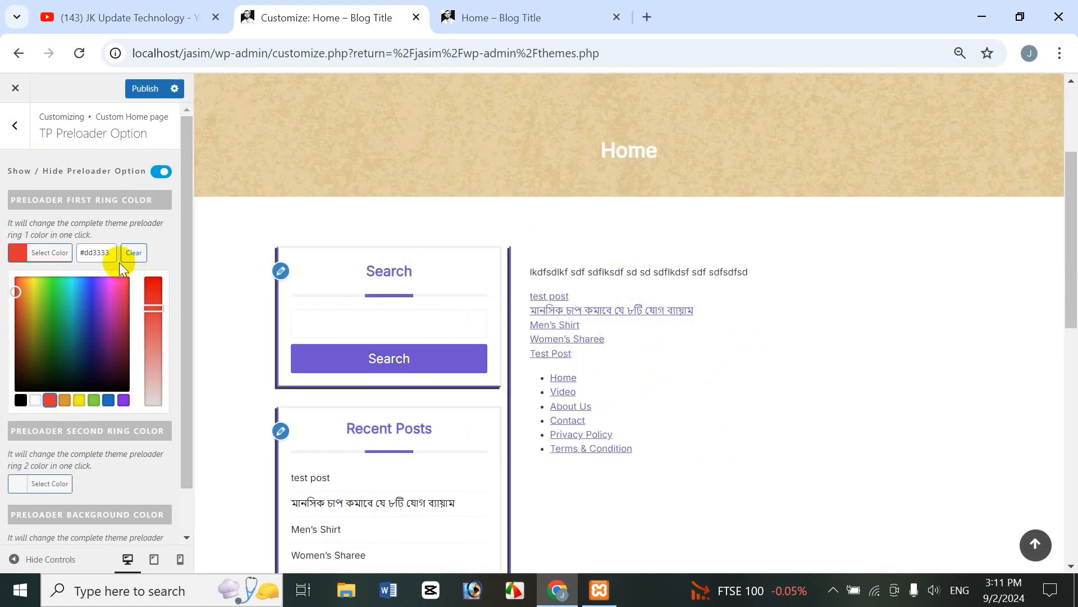
left_click_drag(183, 415, 170, 486)
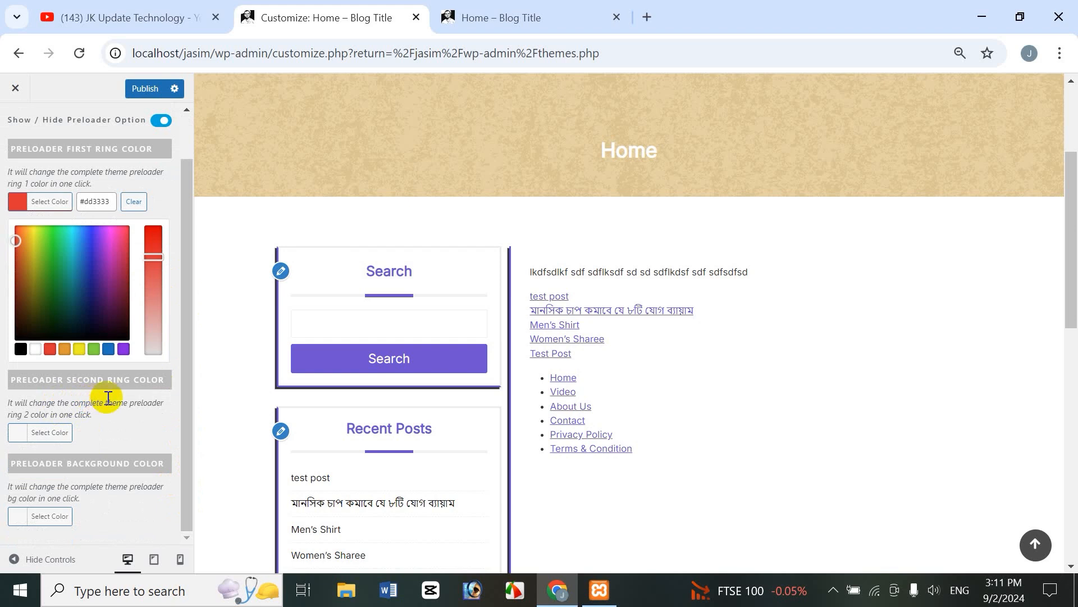
Step: Make the second preloader ring yellow (#eeee22)
left_click(51, 433)
left_click(79, 436)
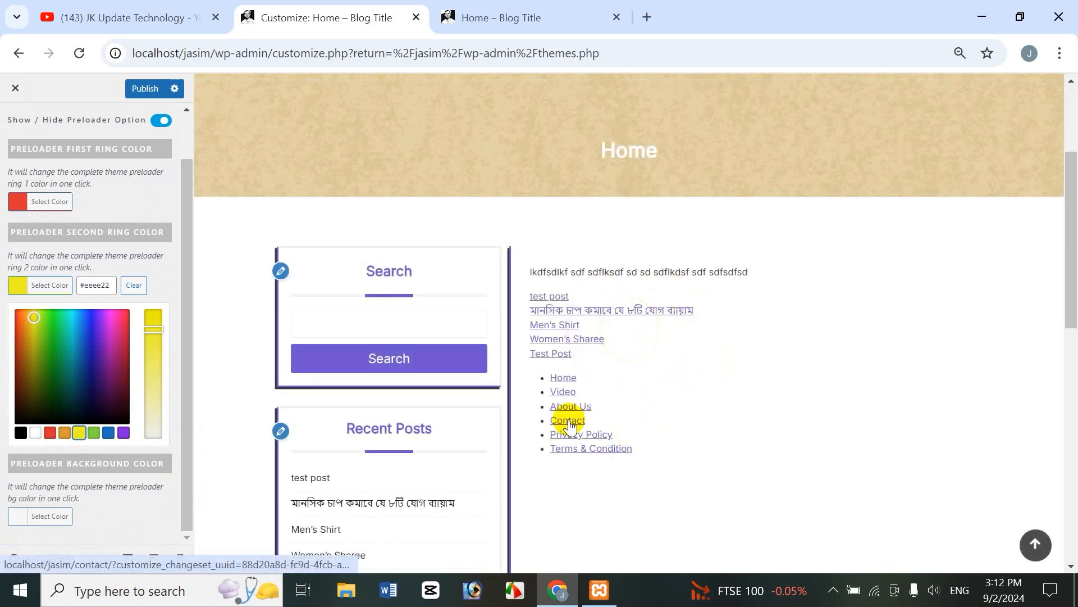
left_click(184, 489)
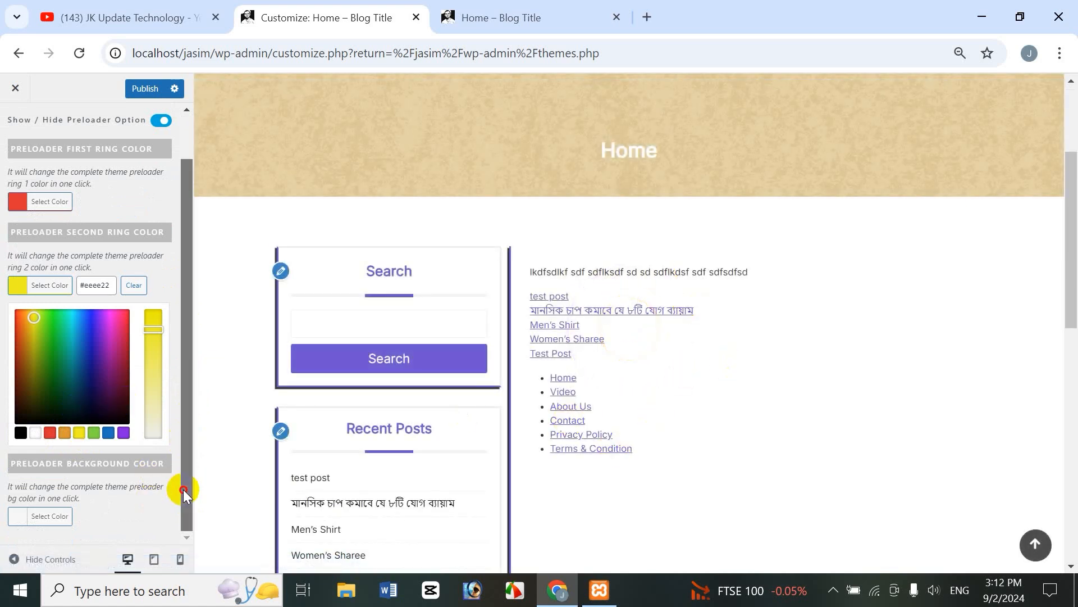
left_click(59, 518)
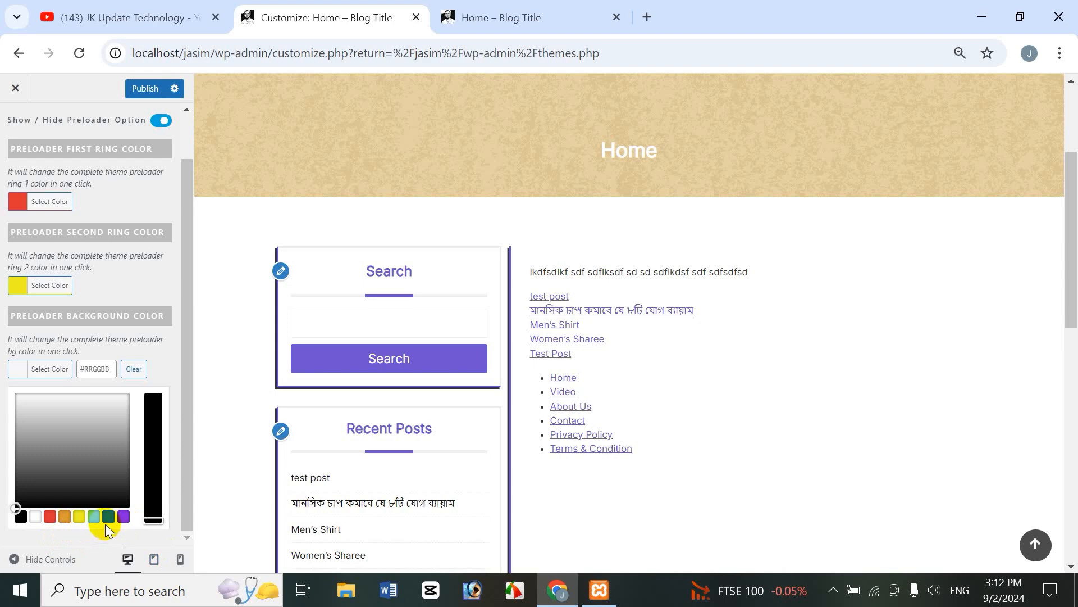
Step: Make the preloader background blue and change the first ring to purple
left_click(108, 517)
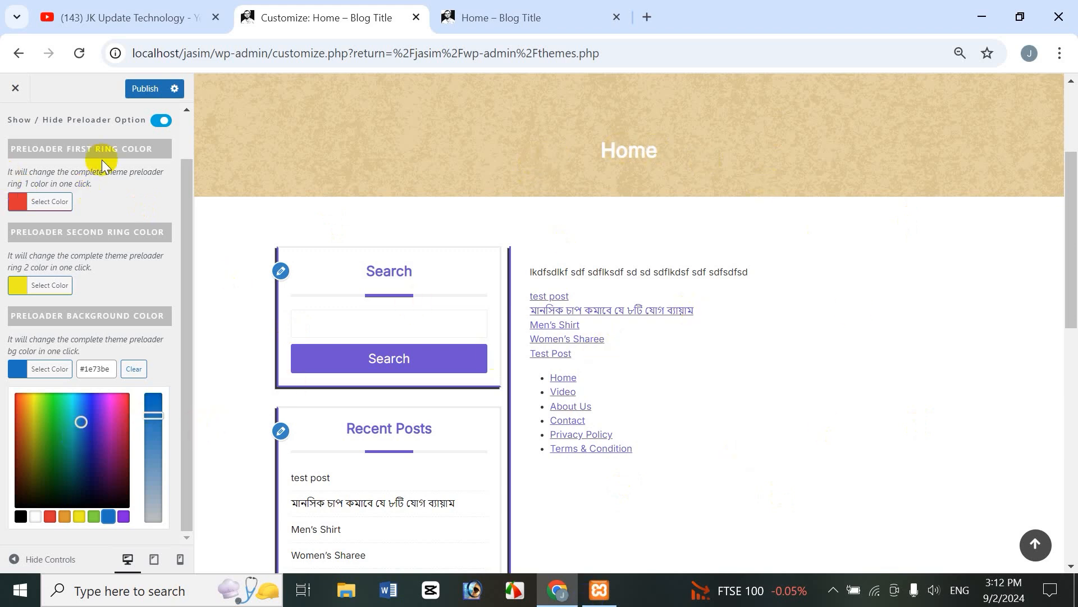
left_click(51, 207)
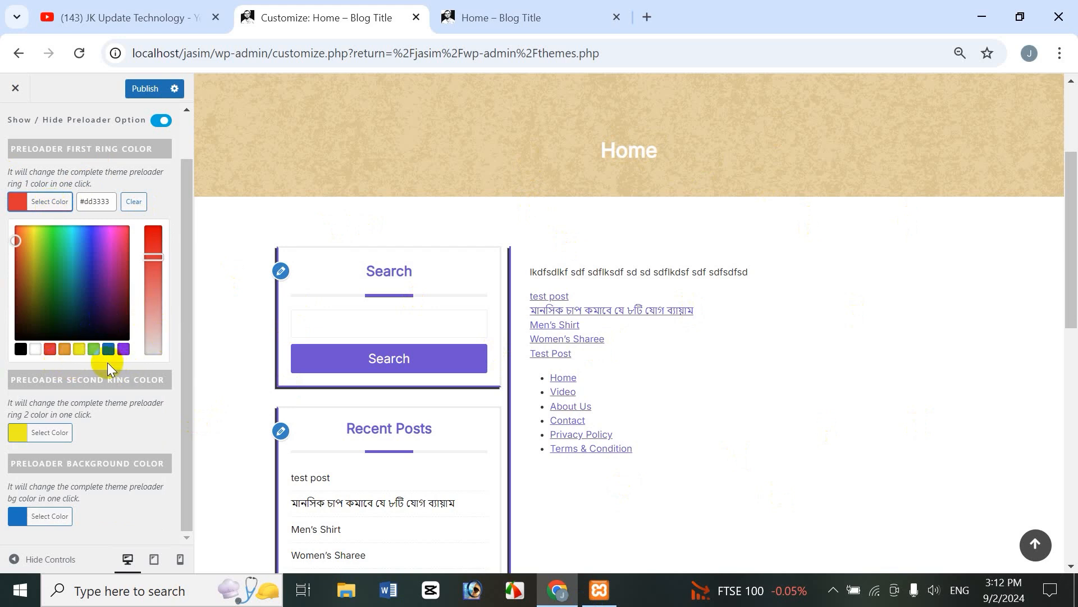
left_click(124, 349)
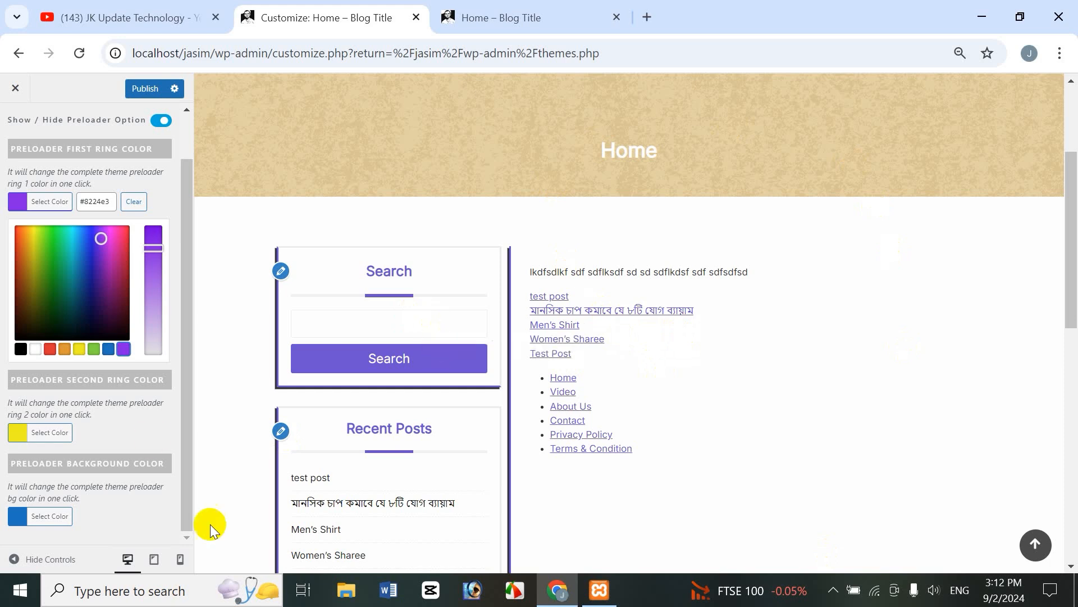
Step: Try red for the second ring, then set it back to yellow
left_click(18, 440)
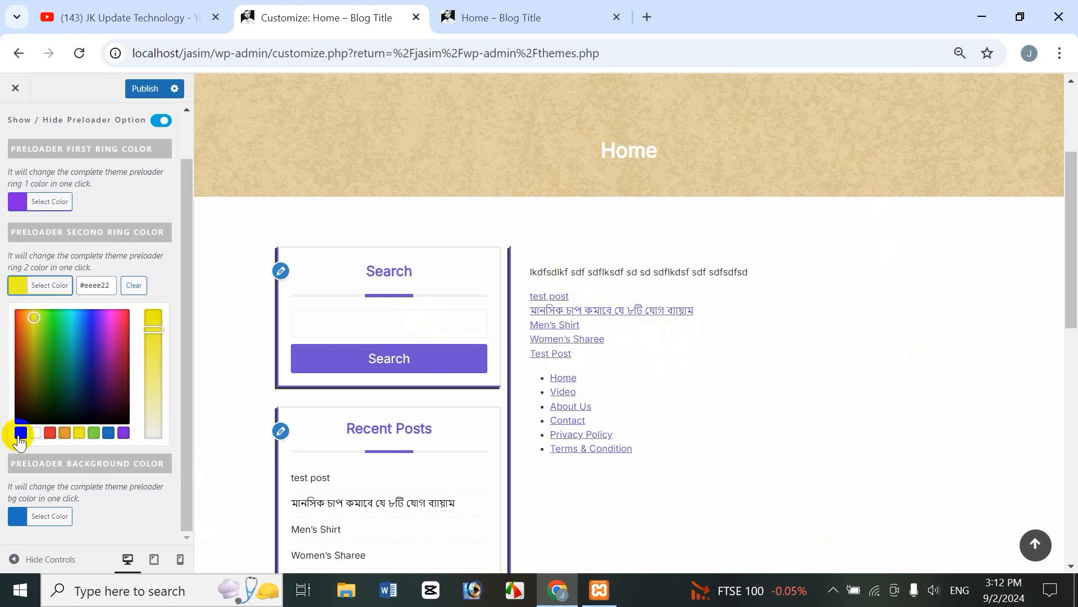
left_click(50, 435)
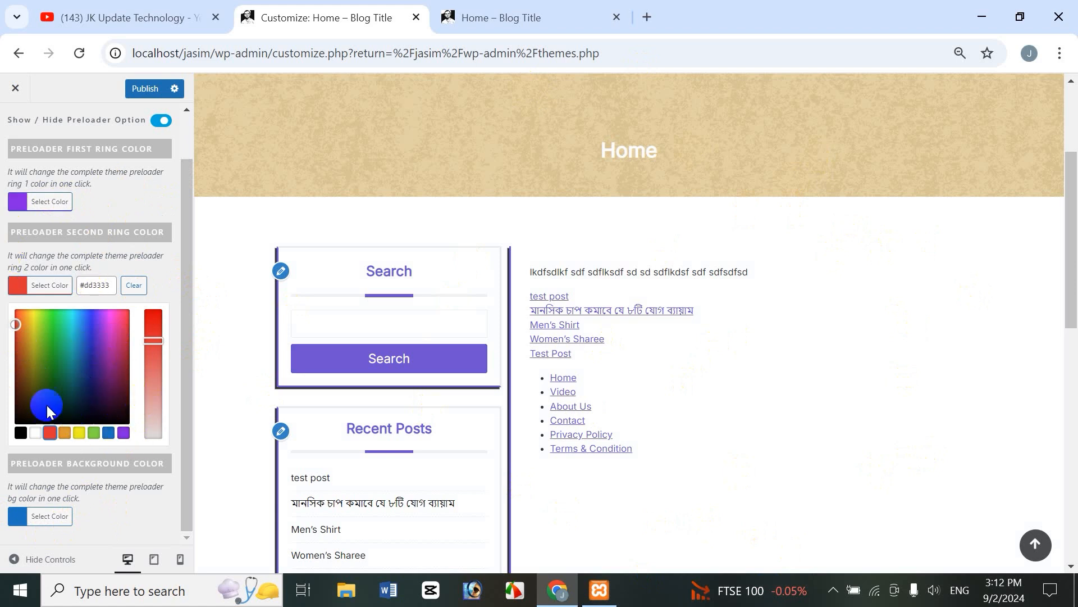
left_click(79, 434)
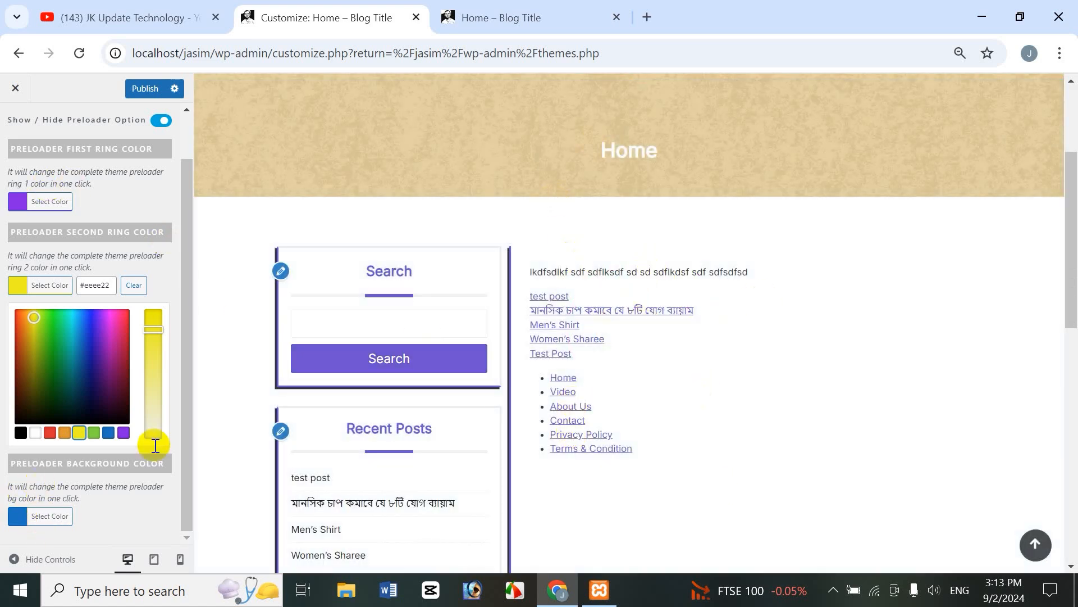
scroll(186, 229, "up", 2)
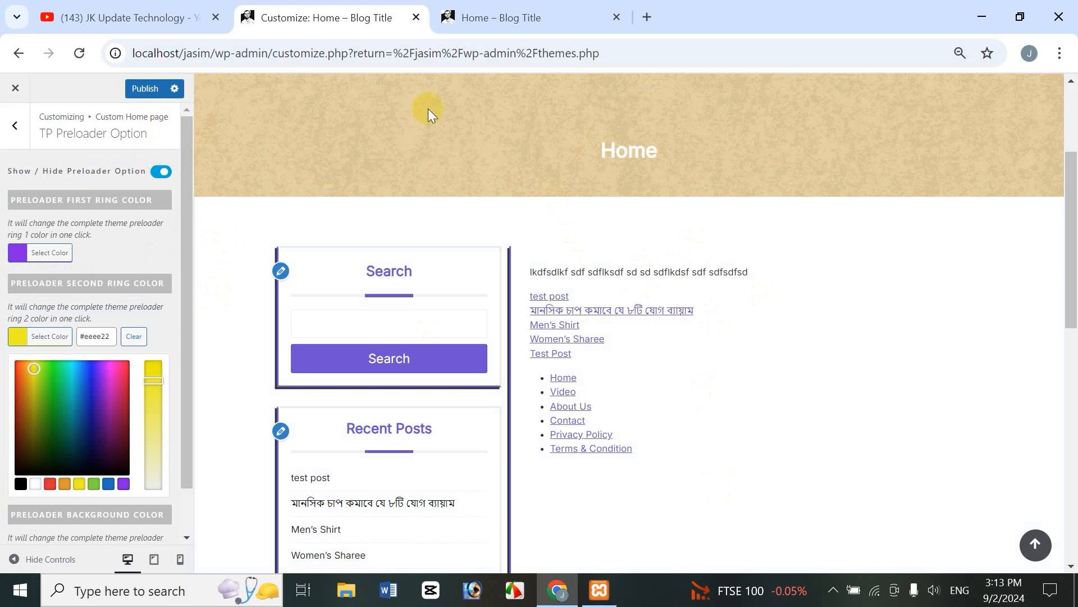
Step: Publish the preloader colours and reload the live home page to see the preloader
left_click(142, 95)
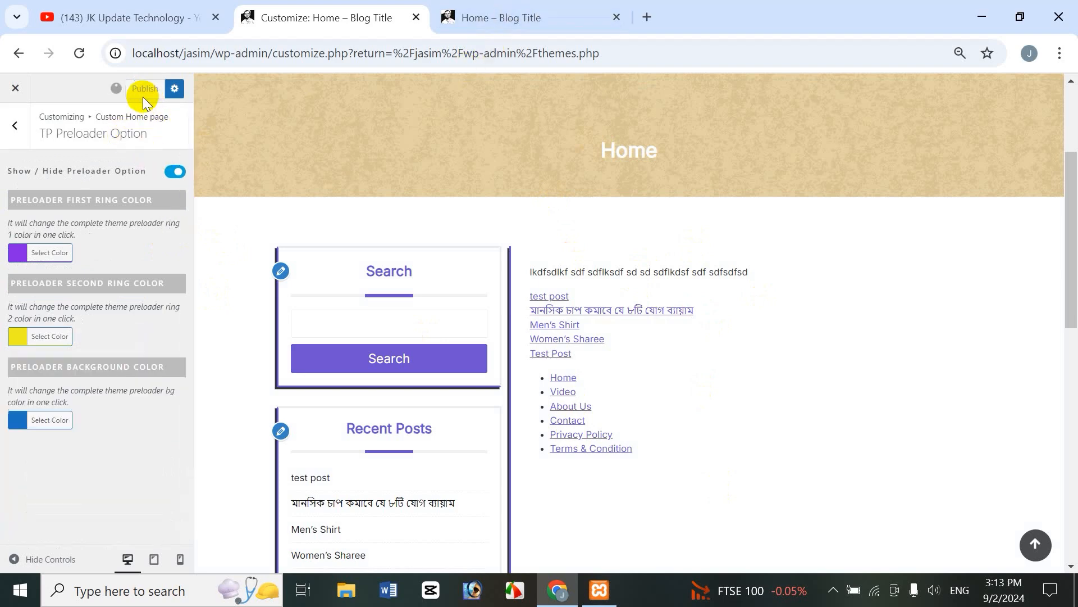
left_click(567, 16)
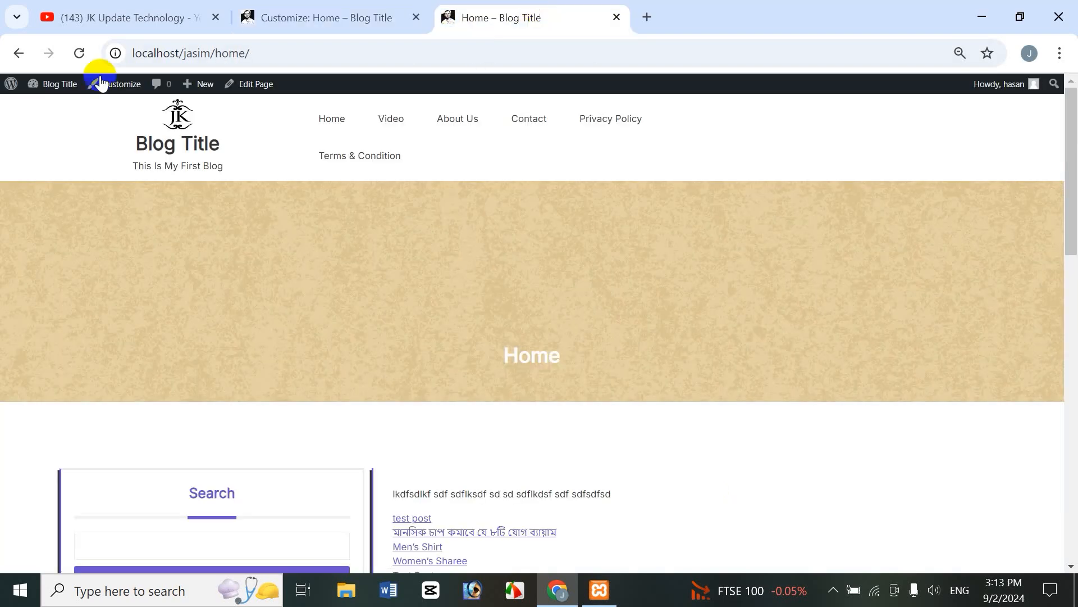
left_click(80, 52)
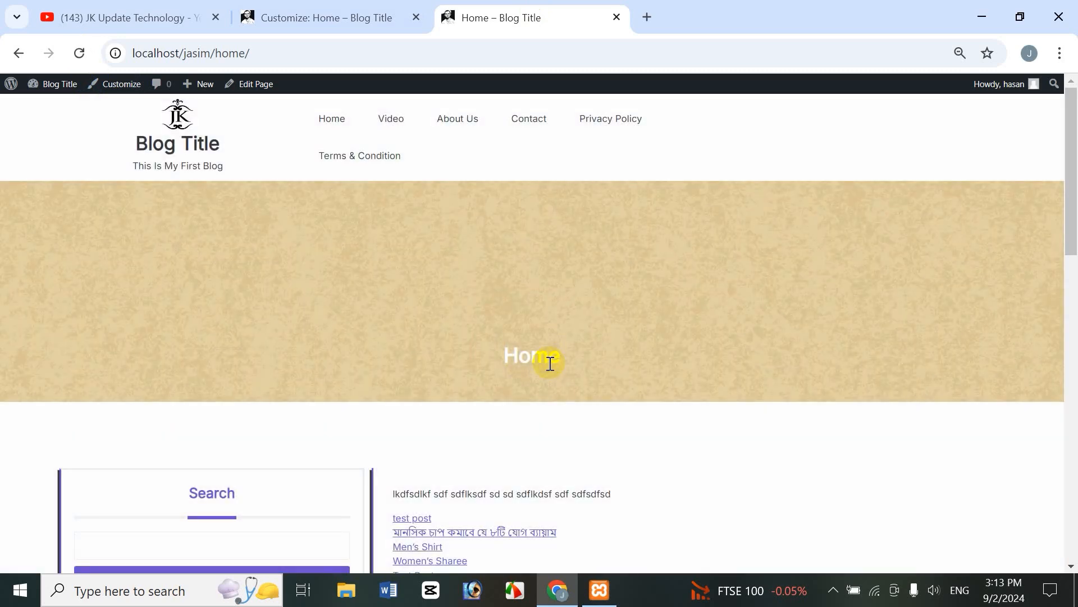
left_click(314, 11)
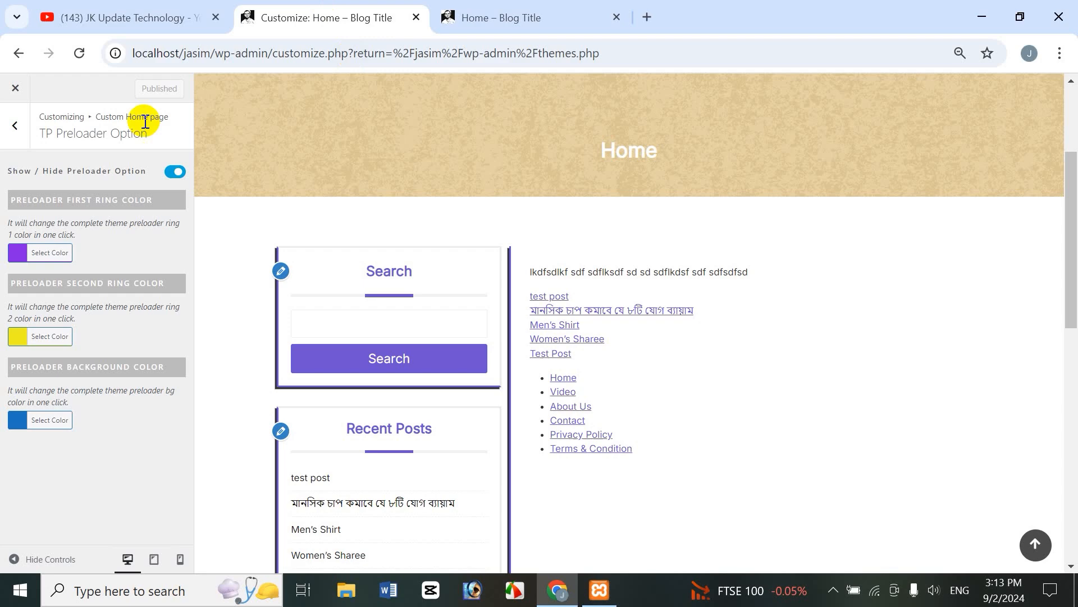
Step: Turn the preloader off, publish, and check the live home page
left_click(173, 173)
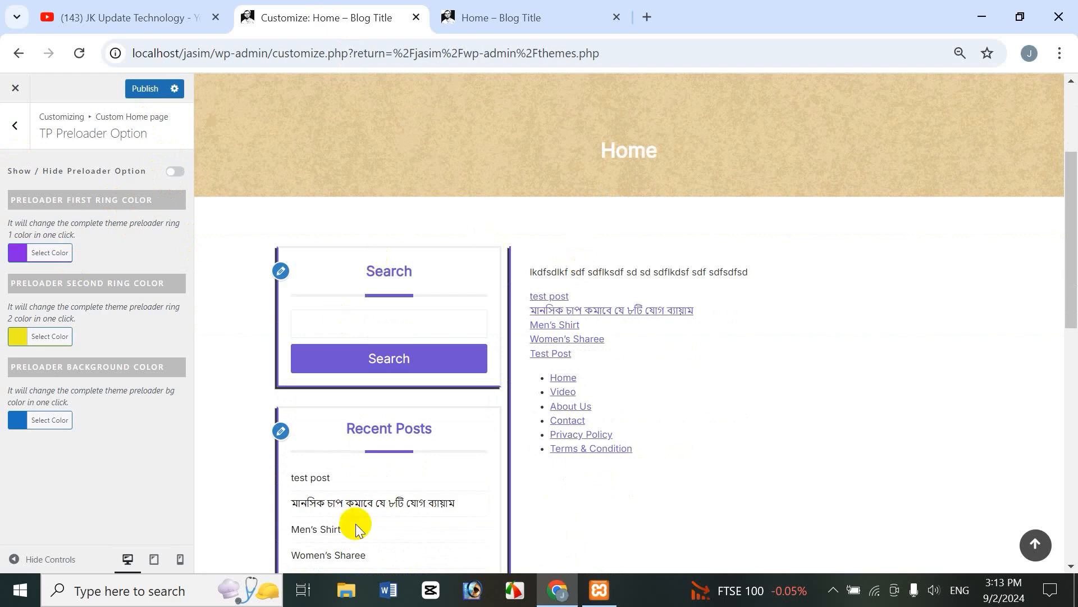
left_click(145, 88)
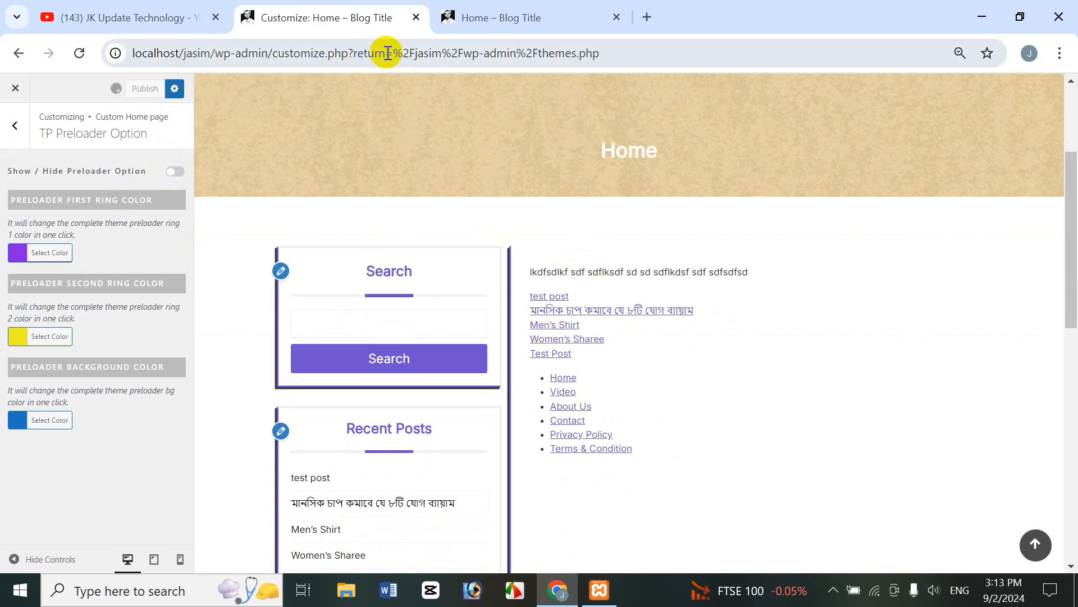
left_click(484, 17)
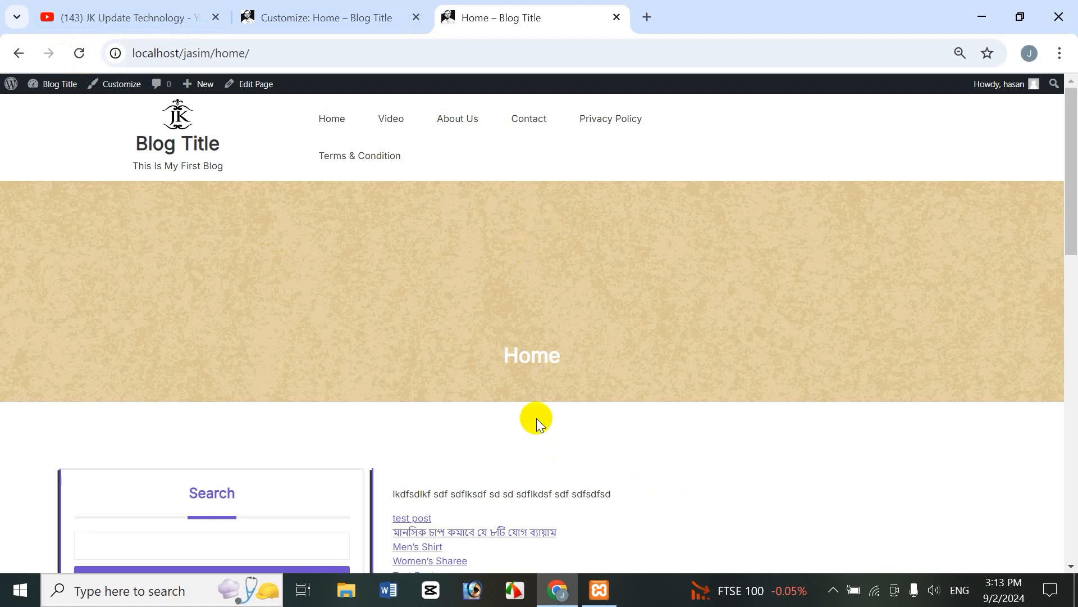
left_click(320, 18)
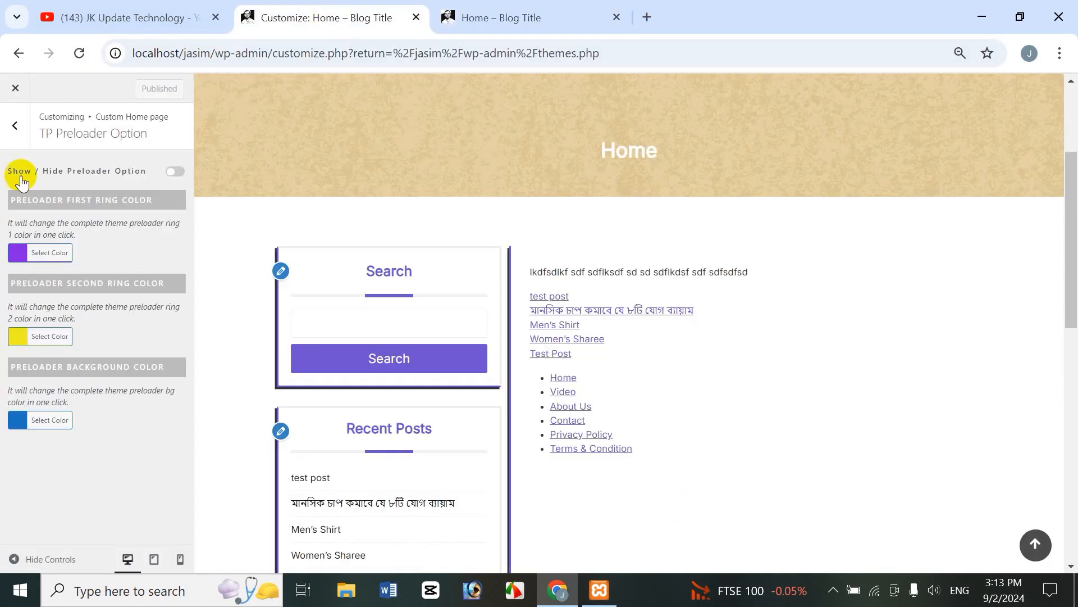
left_click(15, 128)
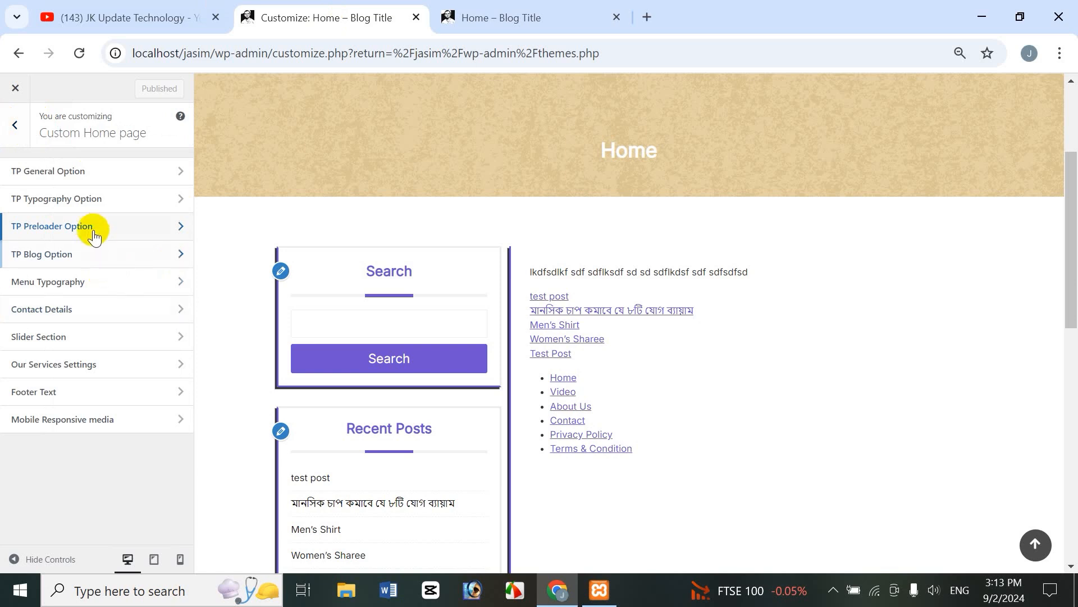
Step: Open TP Blog Option and load the 'blog post' category archive in the preview
left_click(66, 260)
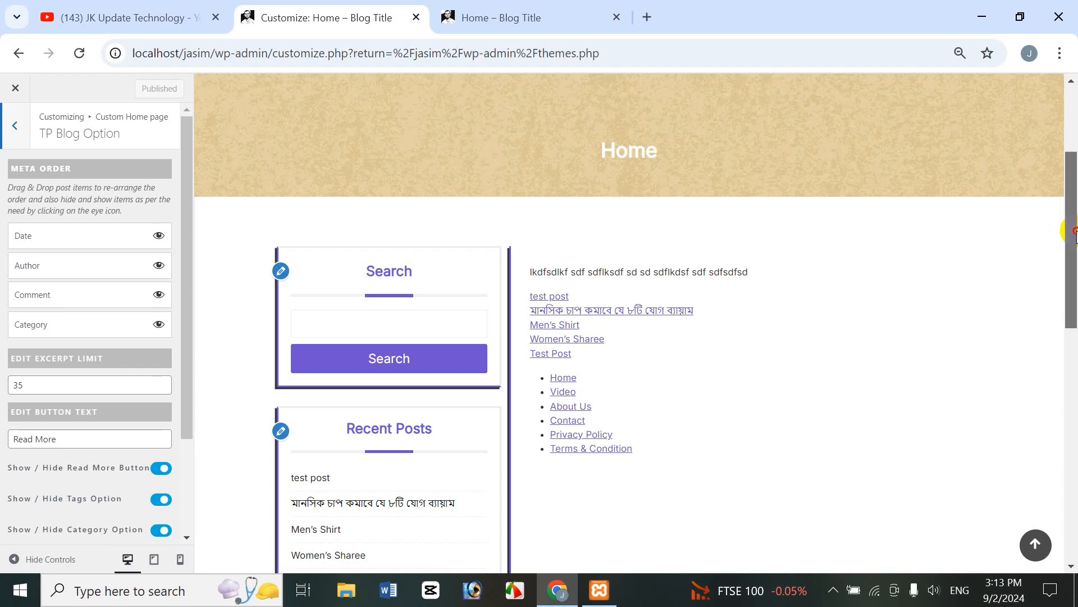
left_click_drag(1076, 231, 1076, 464)
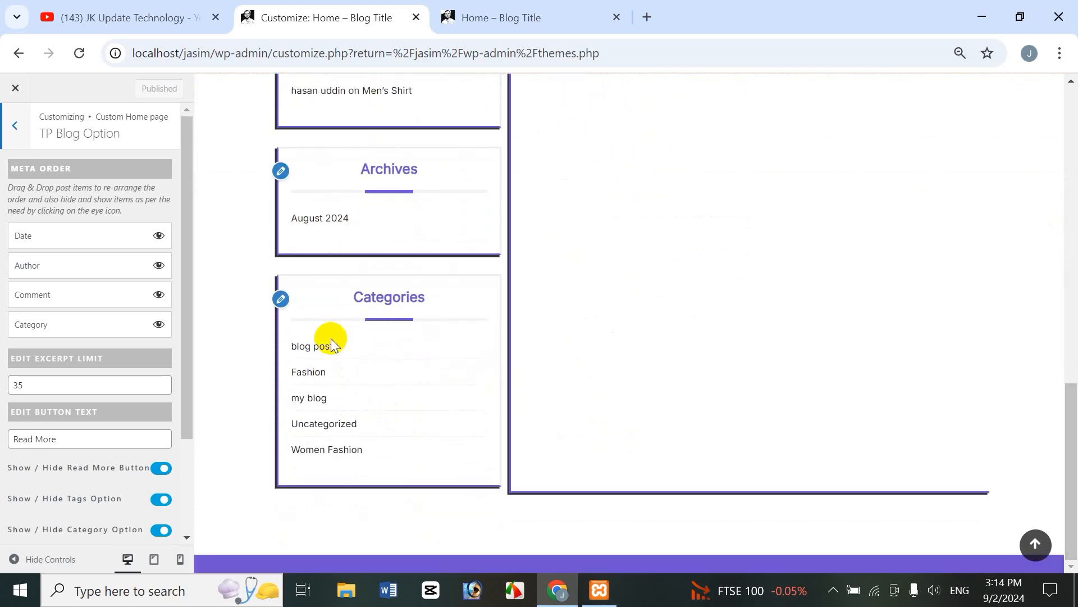
left_click(315, 354)
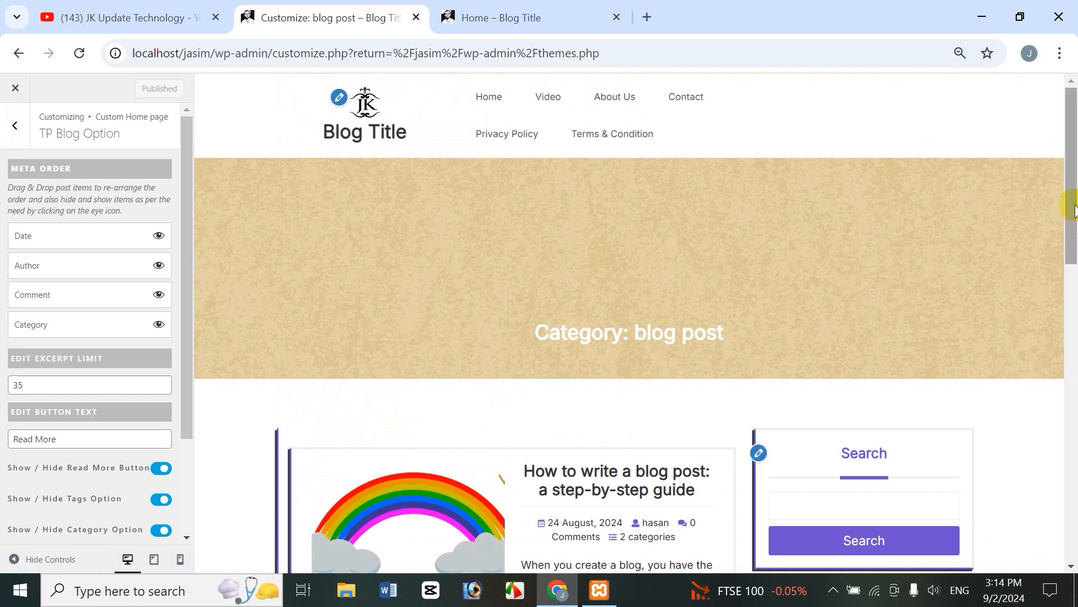
Step: Hide date, author, comment count and categories in the Meta Order list
left_click_drag(1074, 193, 1070, 290)
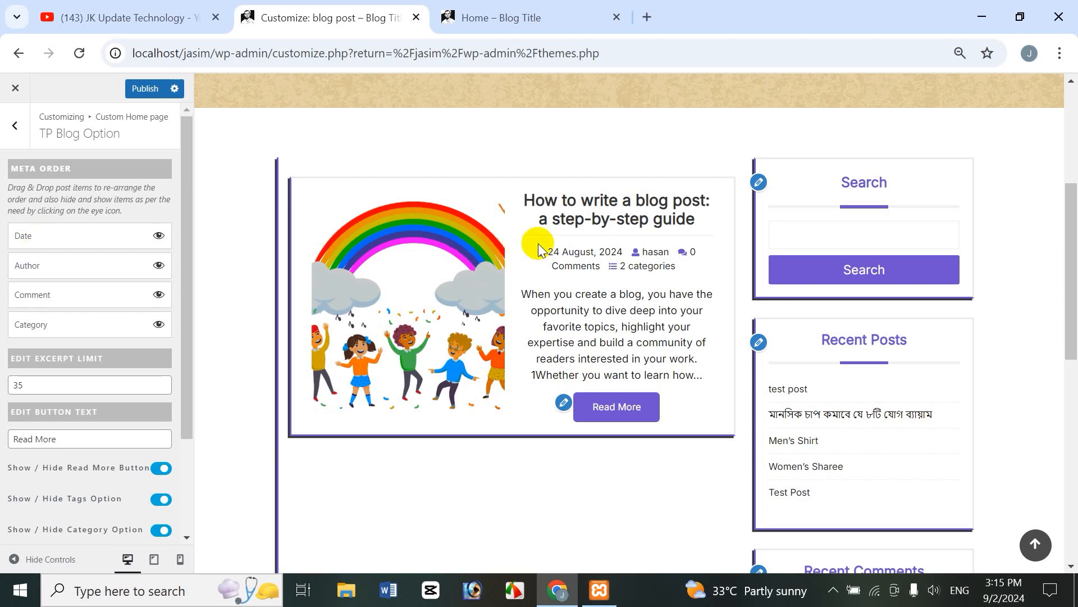
left_click(158, 236)
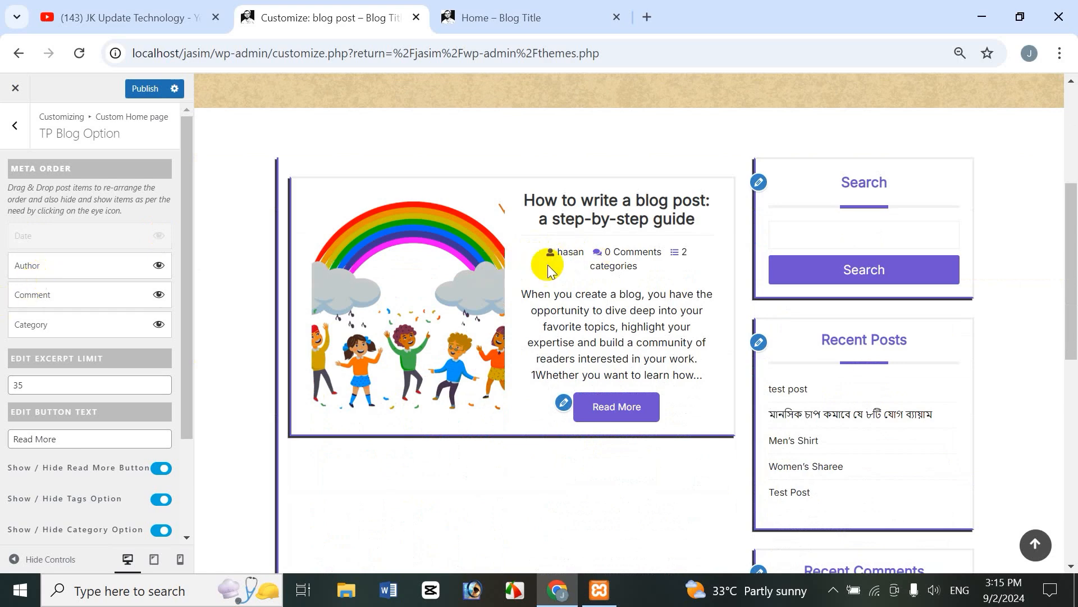
left_click(160, 266)
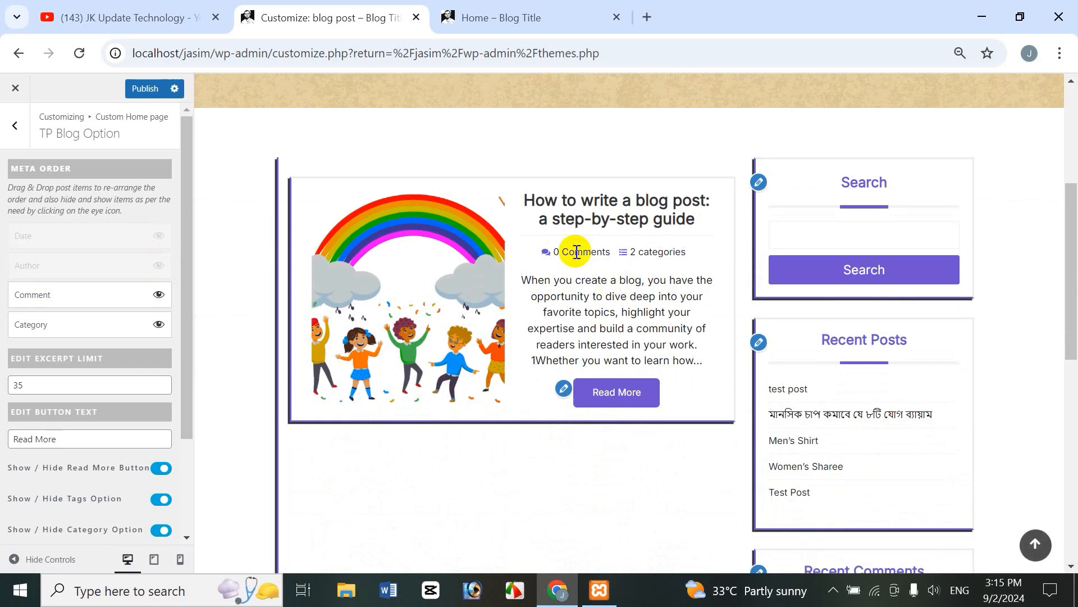
left_click(159, 295)
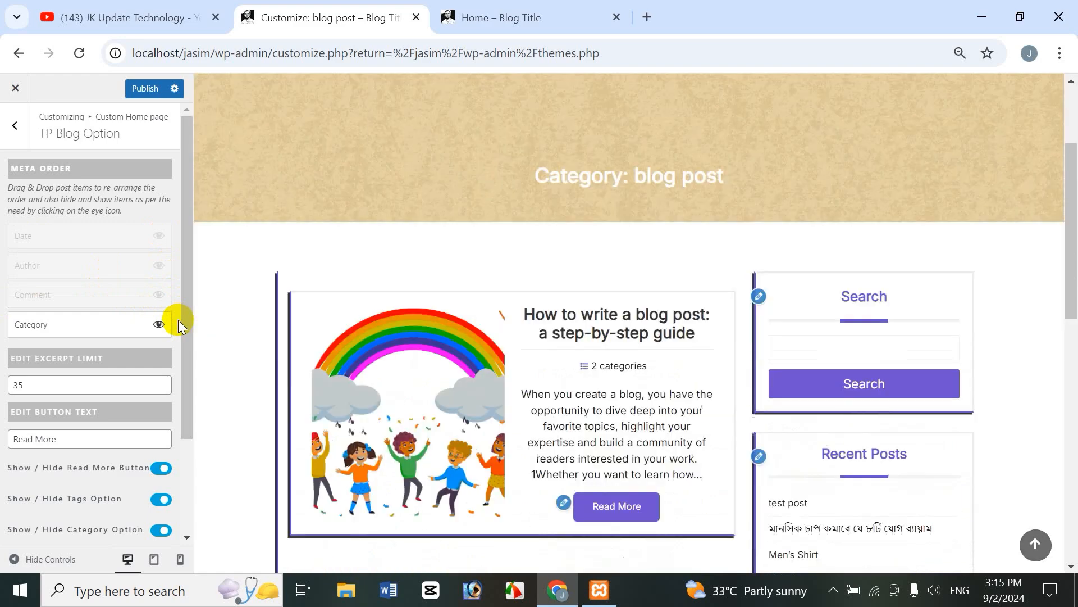
left_click(159, 324)
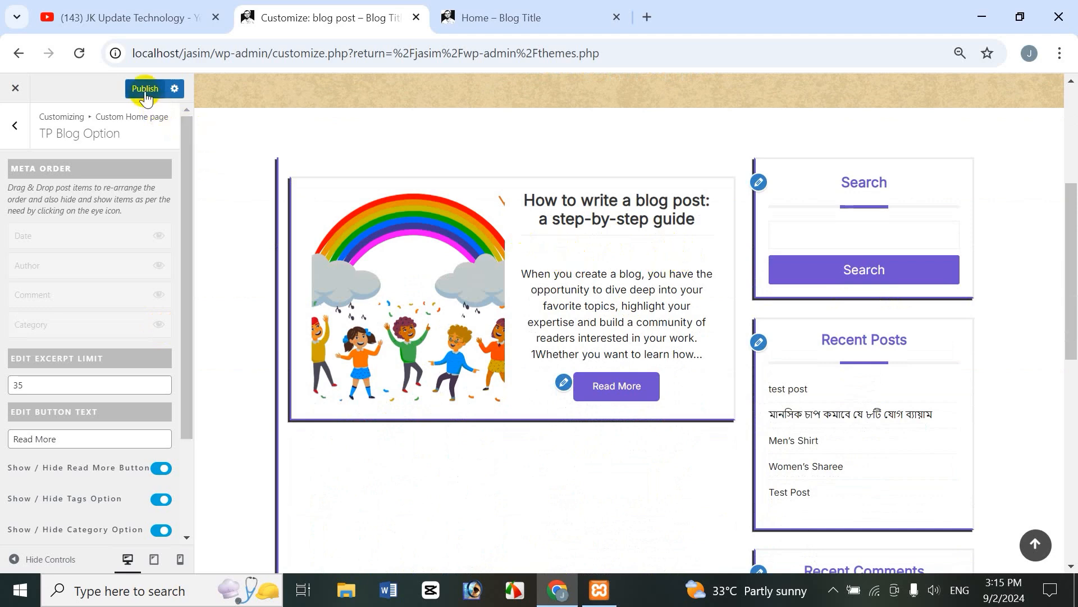
Step: Reload the live site and open the blog post category page to check the meta
left_click(514, 20)
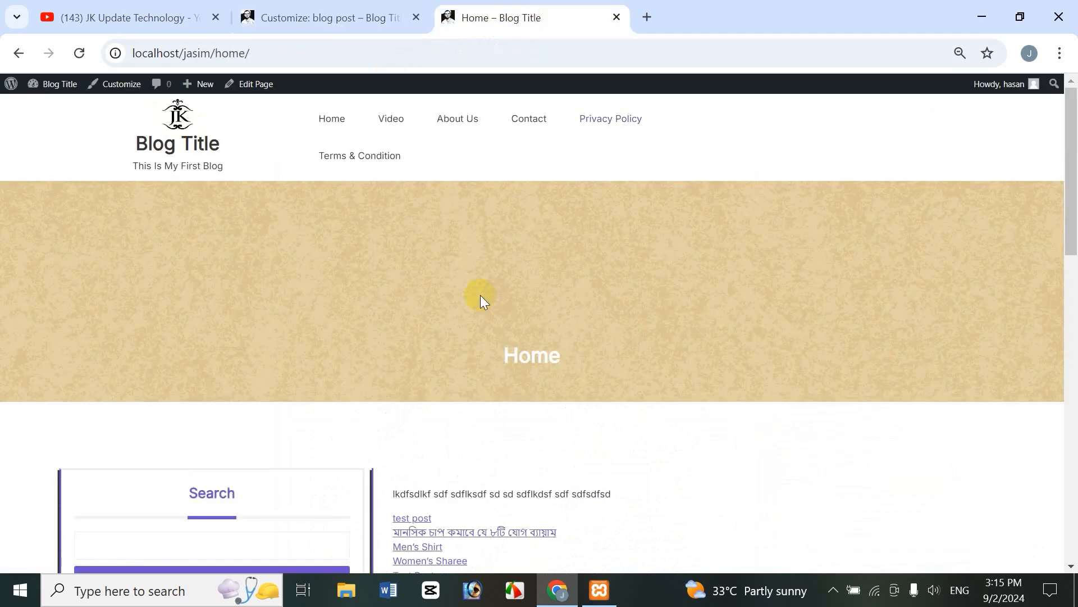
left_click(84, 53)
left_click_drag(1069, 206, 1069, 511)
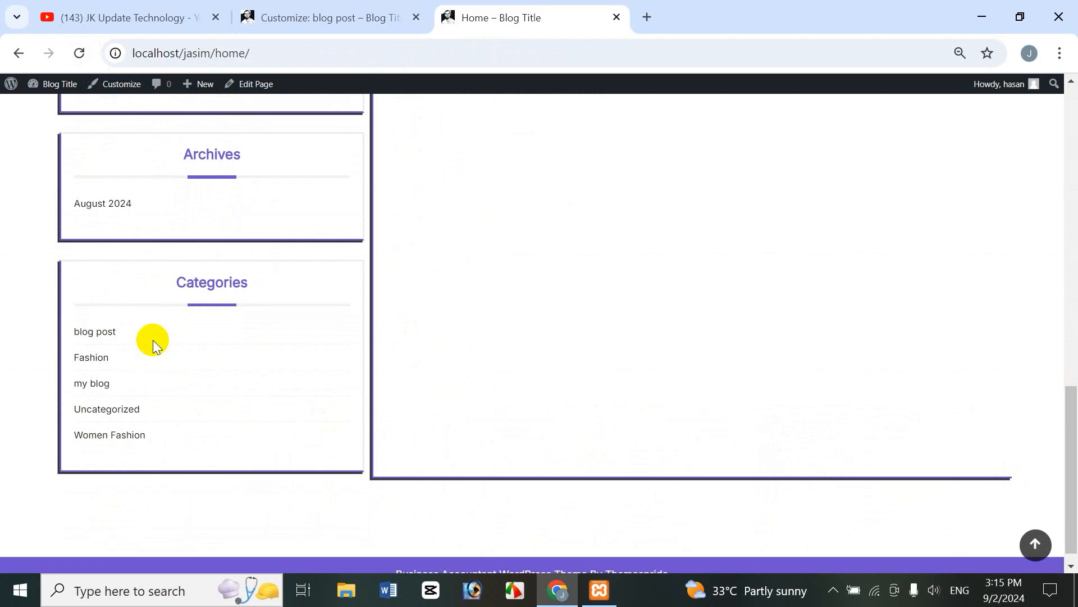
left_click(95, 330)
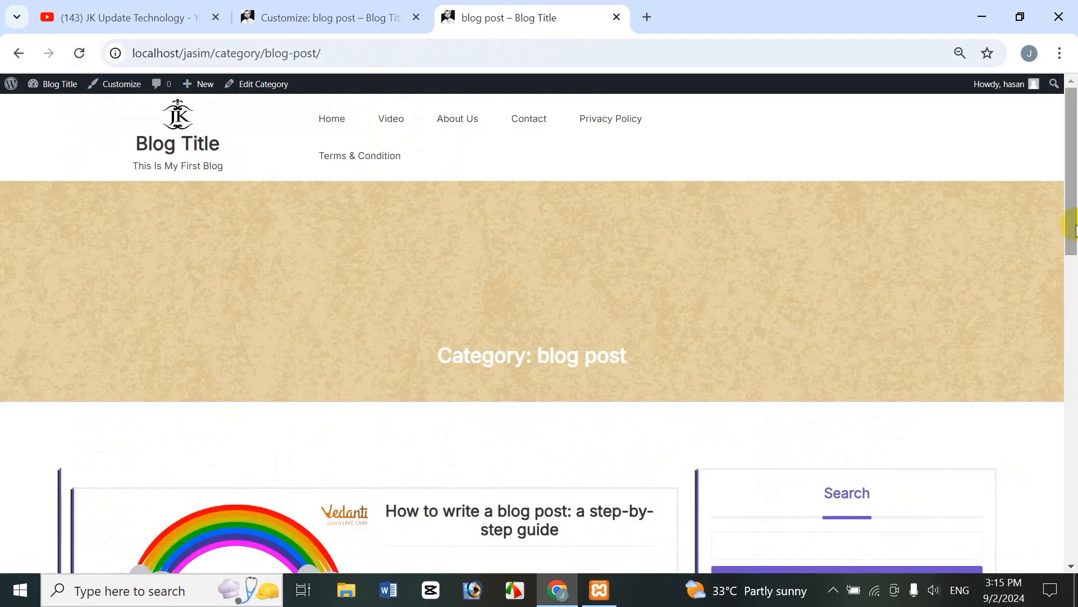
left_click_drag(1071, 222, 1070, 319)
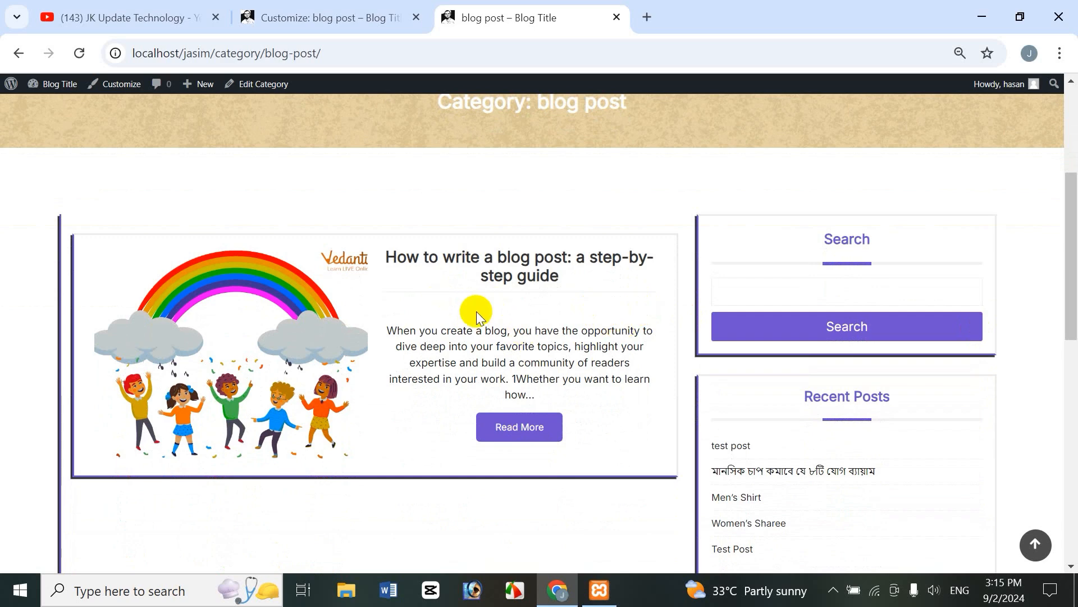
left_click(352, 23)
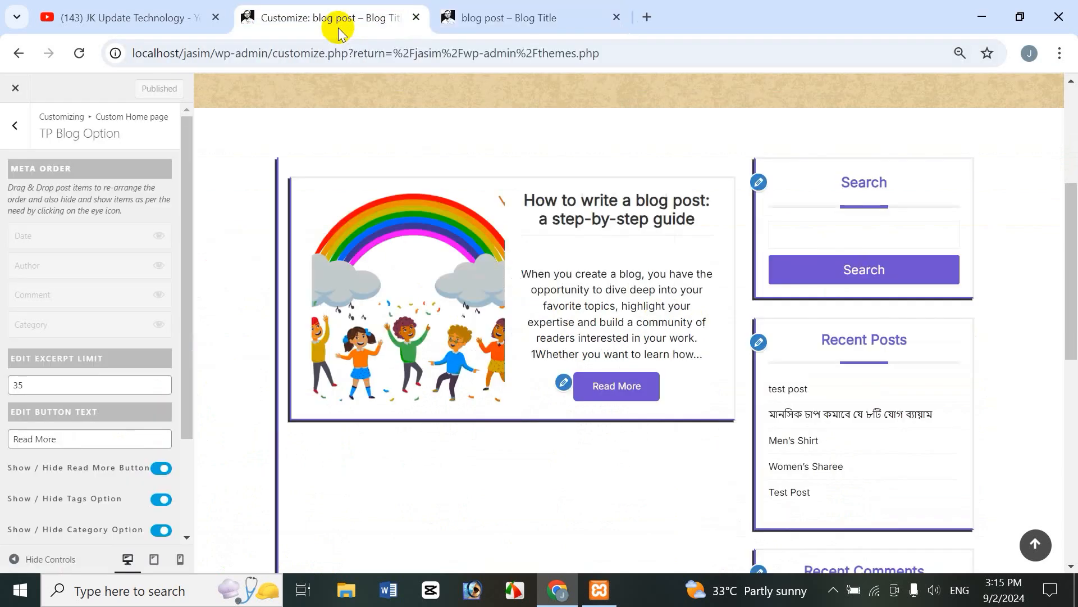
Step: Show date, author, comment count and categories again in the Meta Order list
left_click(159, 237)
left_click(161, 262)
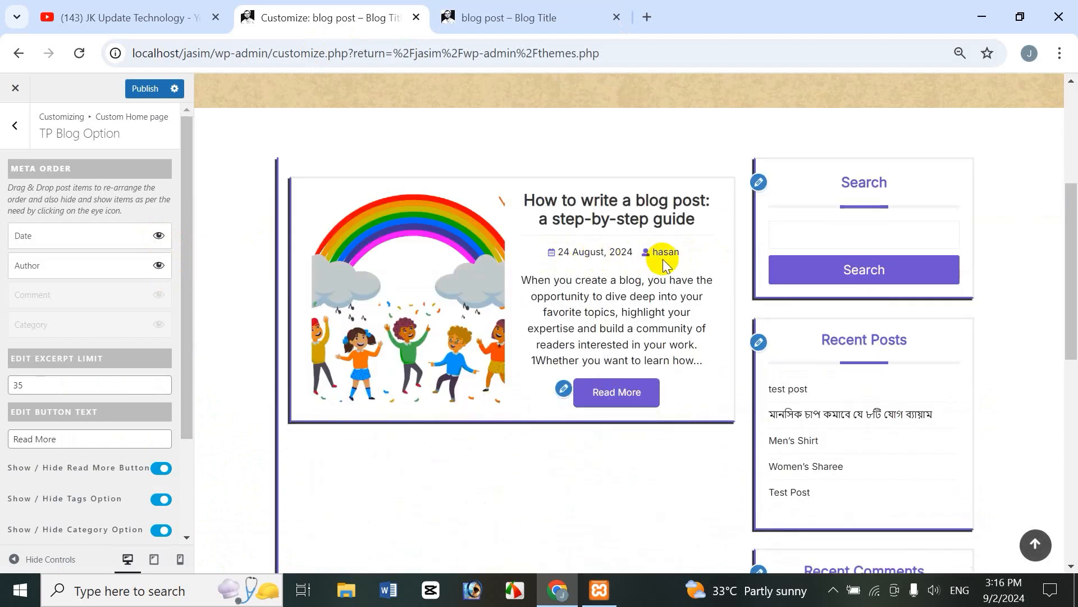
left_click(160, 295)
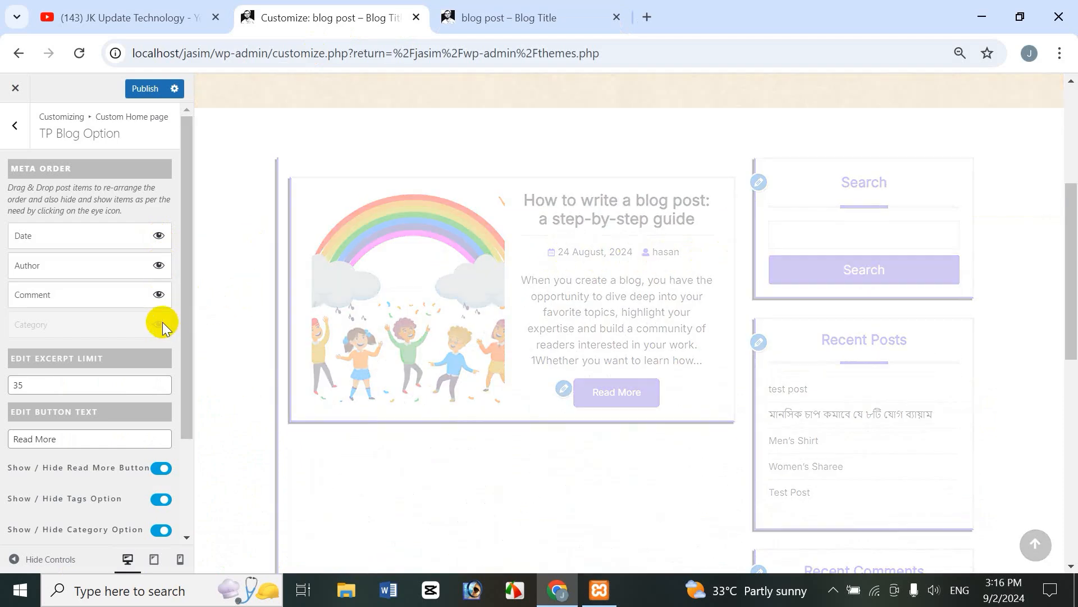
left_click(160, 324)
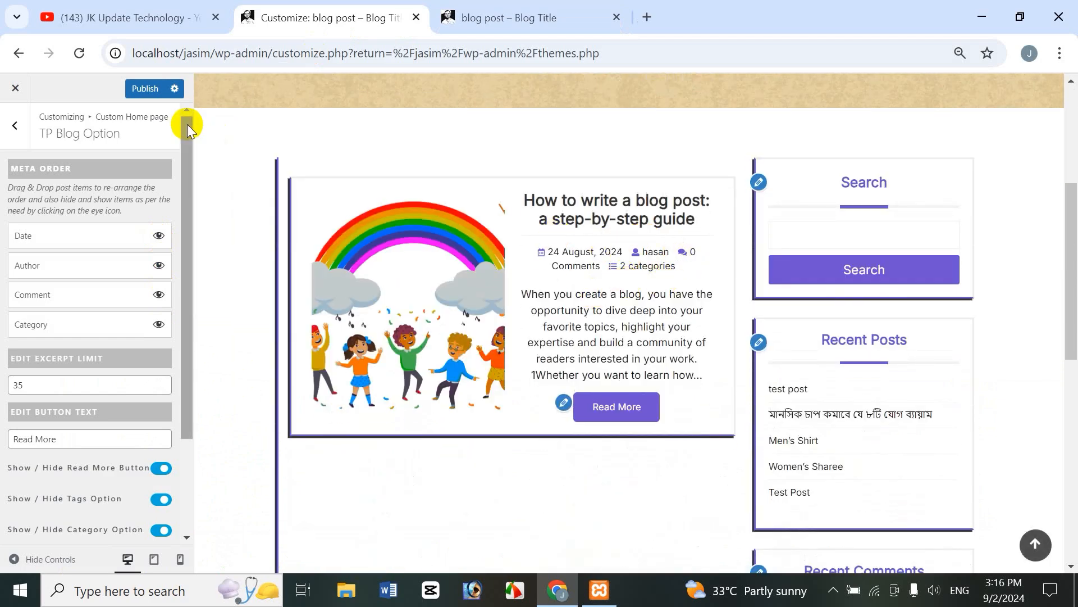
Step: Publish the restored meta and reload the live category page to verify it
left_click(549, 23)
left_click(365, 33)
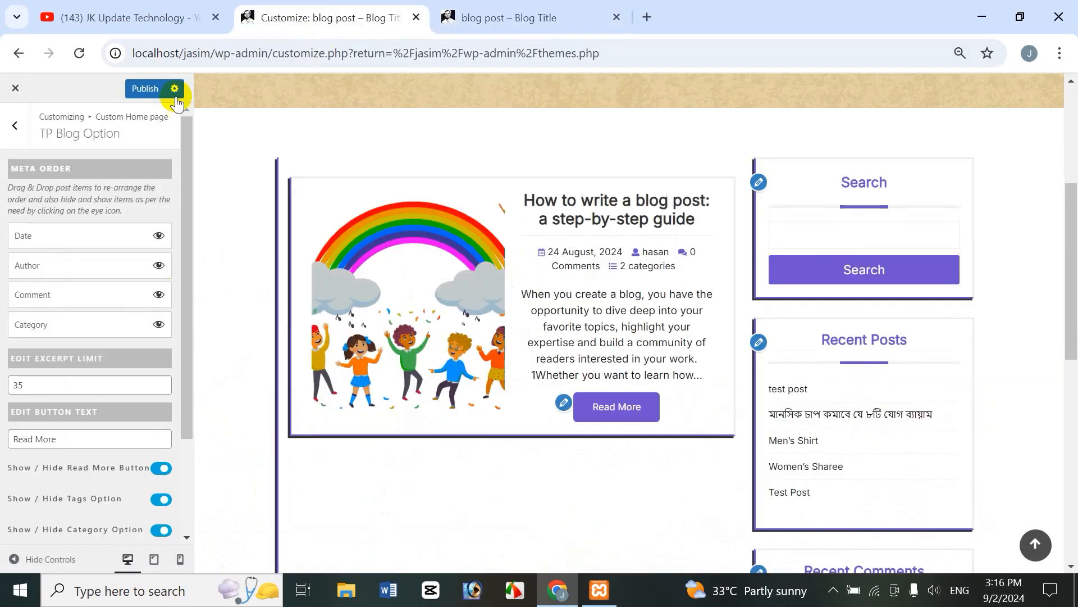
left_click(500, 22)
left_click(78, 53)
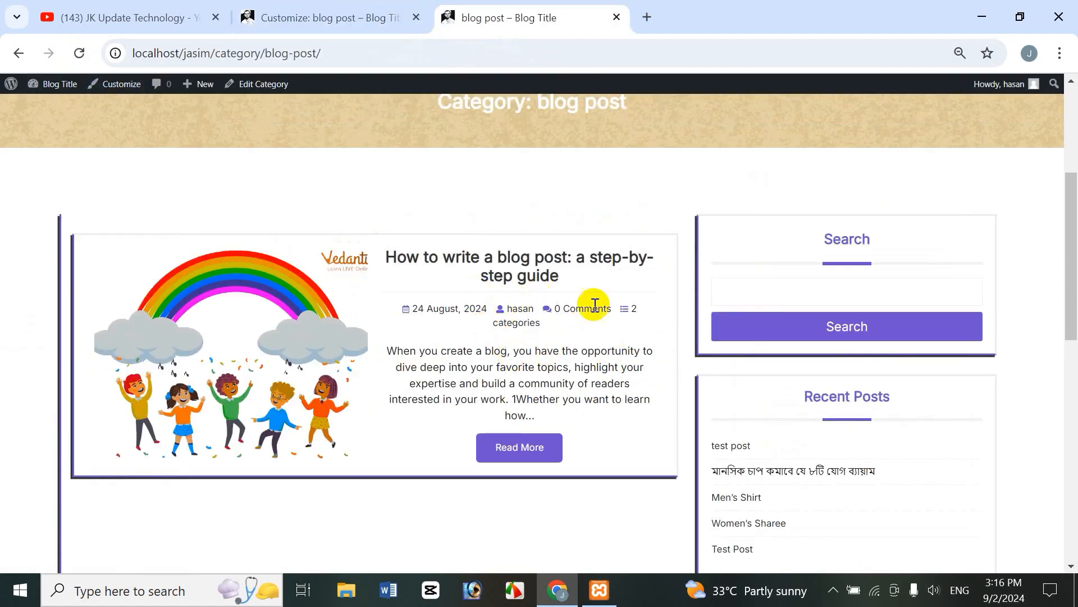
left_click(332, 12)
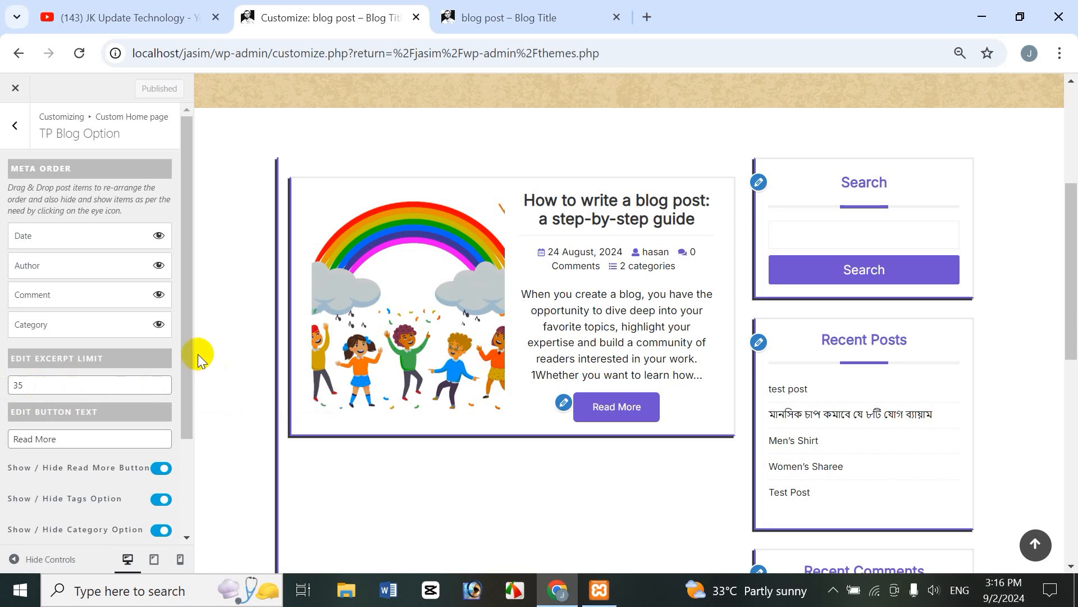
left_click_drag(192, 354, 84, 410)
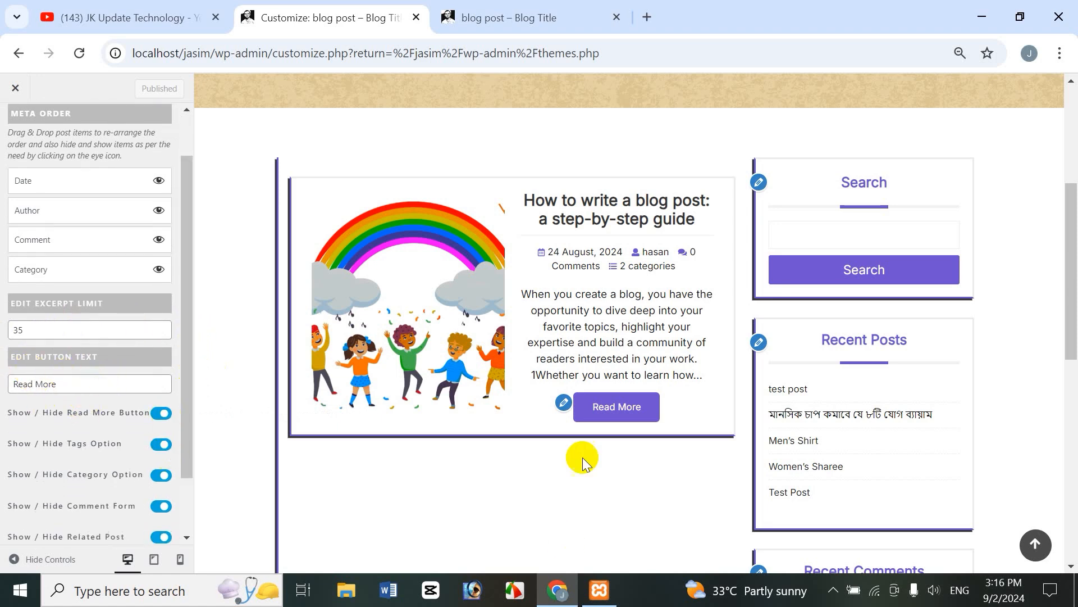
left_click(627, 423)
left_click(623, 413)
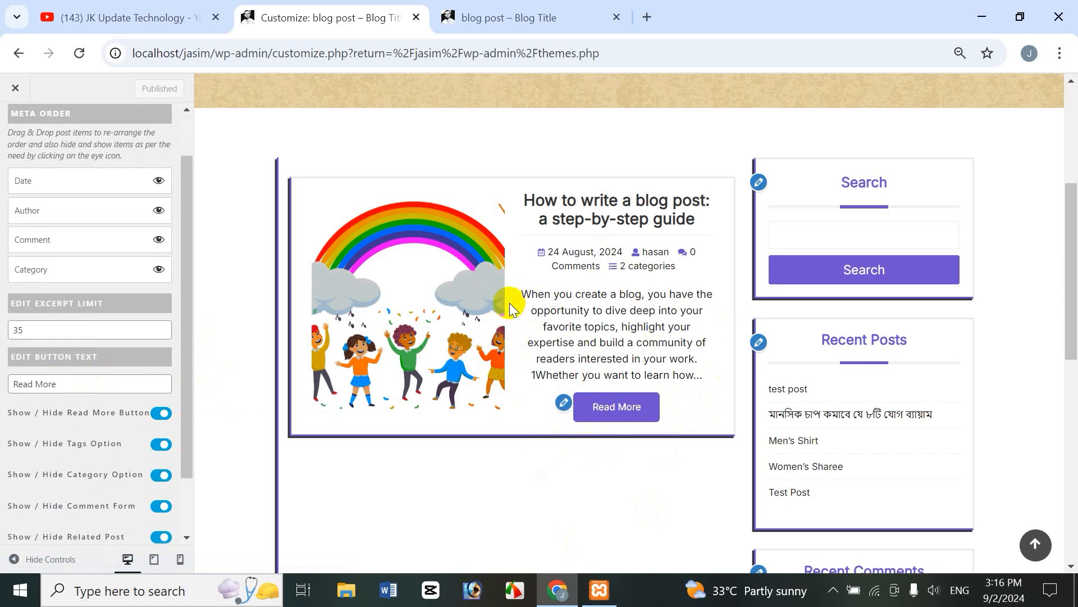
left_click(647, 407)
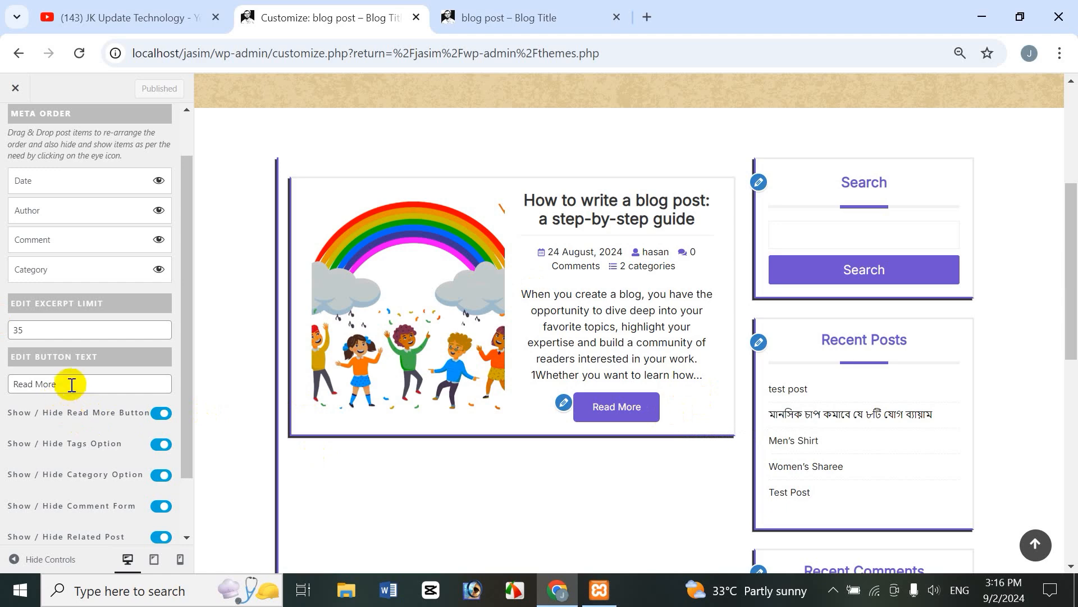
left_click_drag(100, 381, 12, 383)
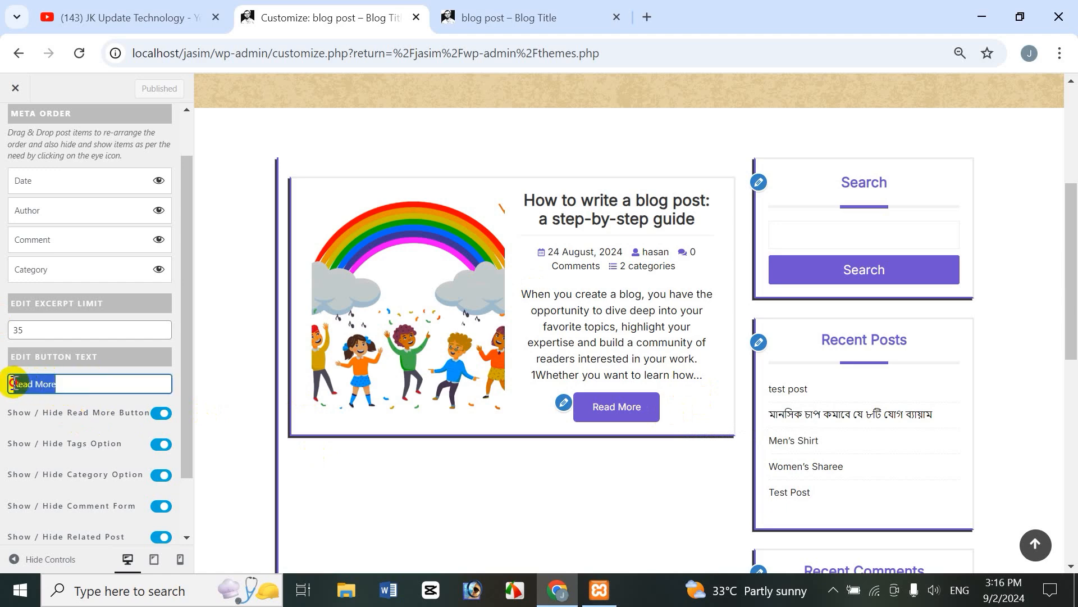
type("jasim")
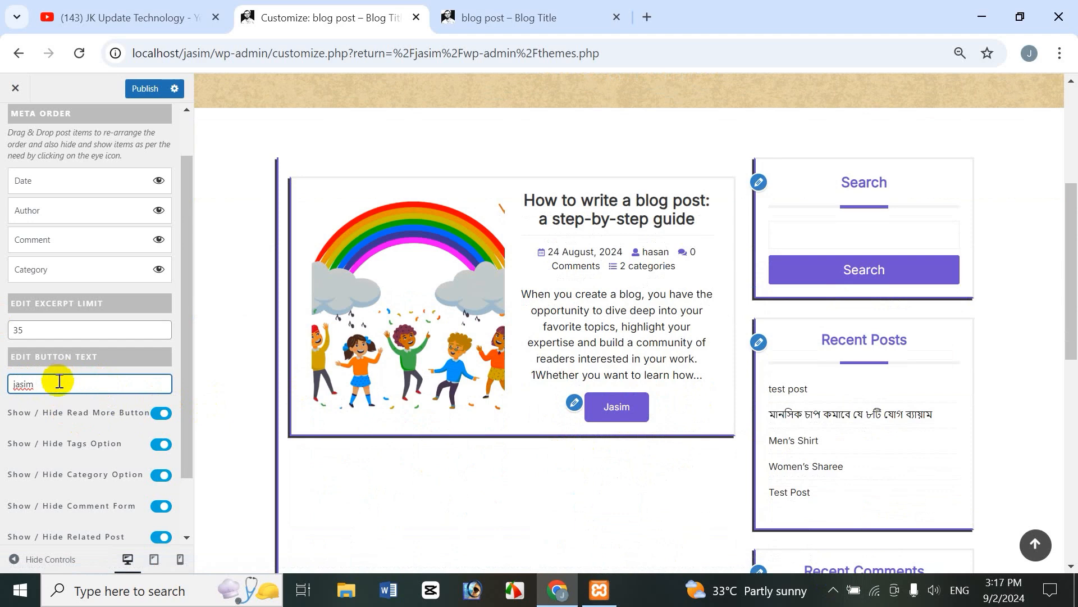
left_click_drag(59, 381, 3, 386)
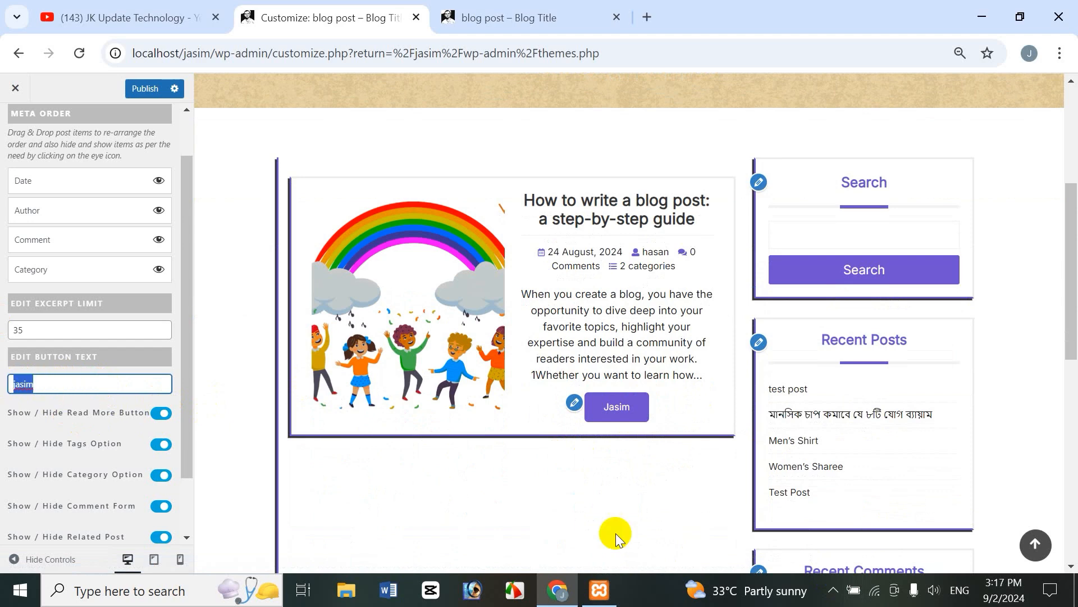
type("Read More")
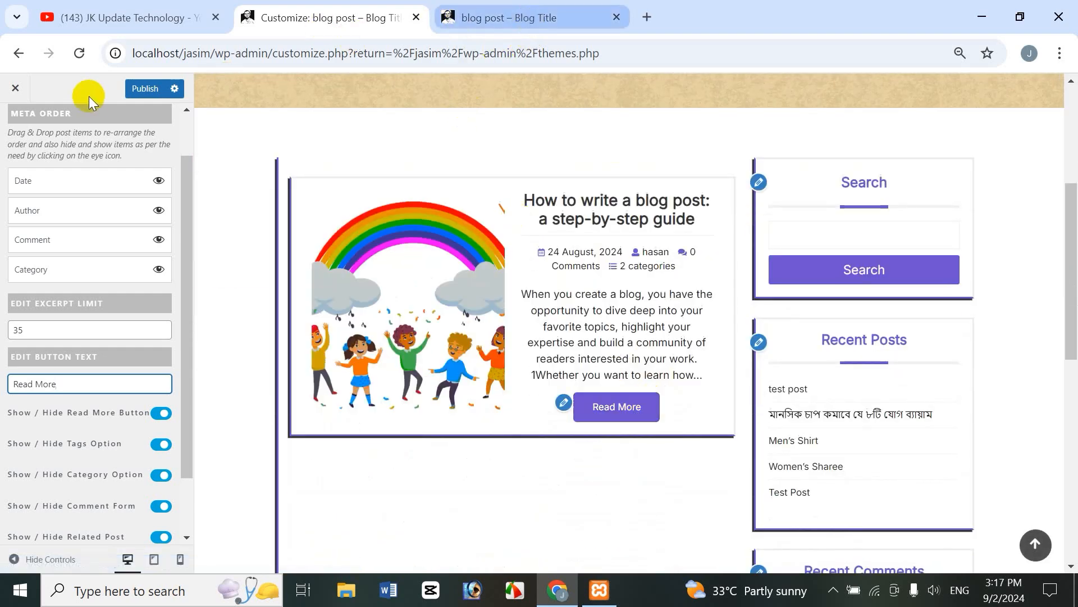
left_click(513, 12)
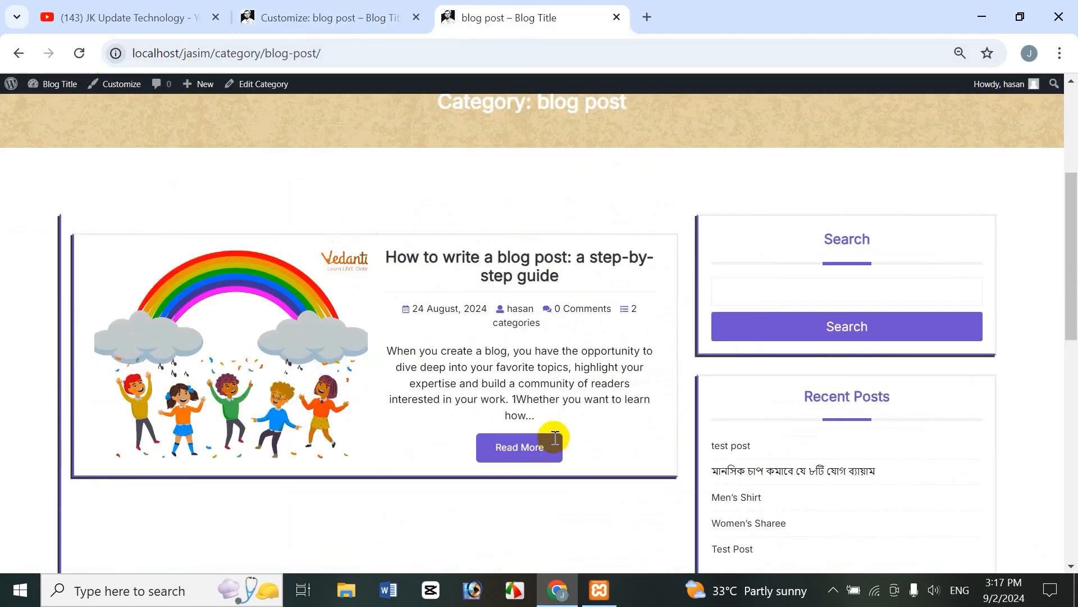
left_click(339, 12)
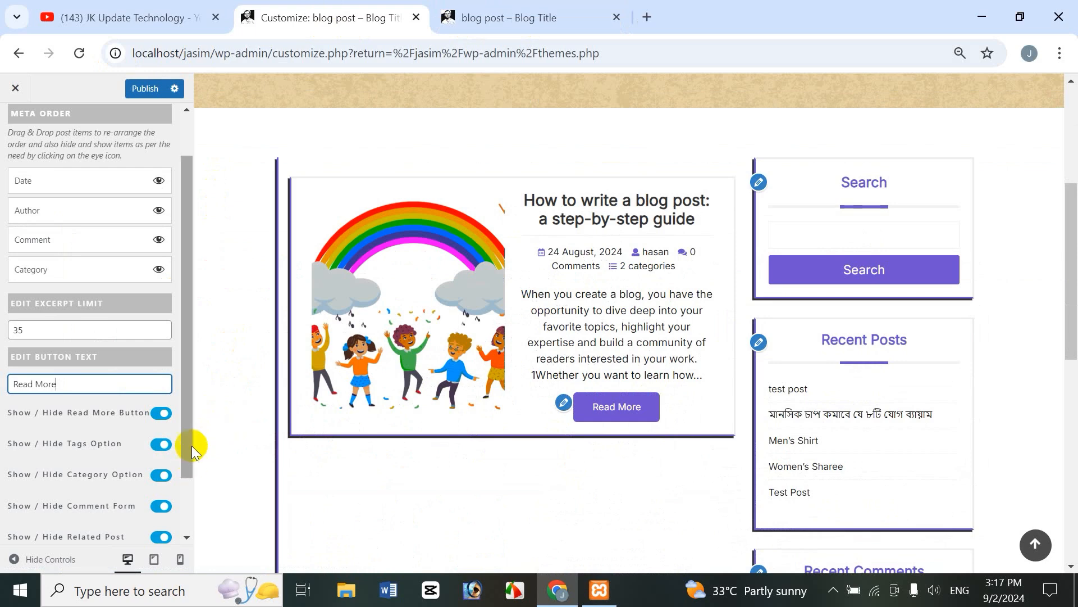
left_click_drag(188, 279, 194, 475)
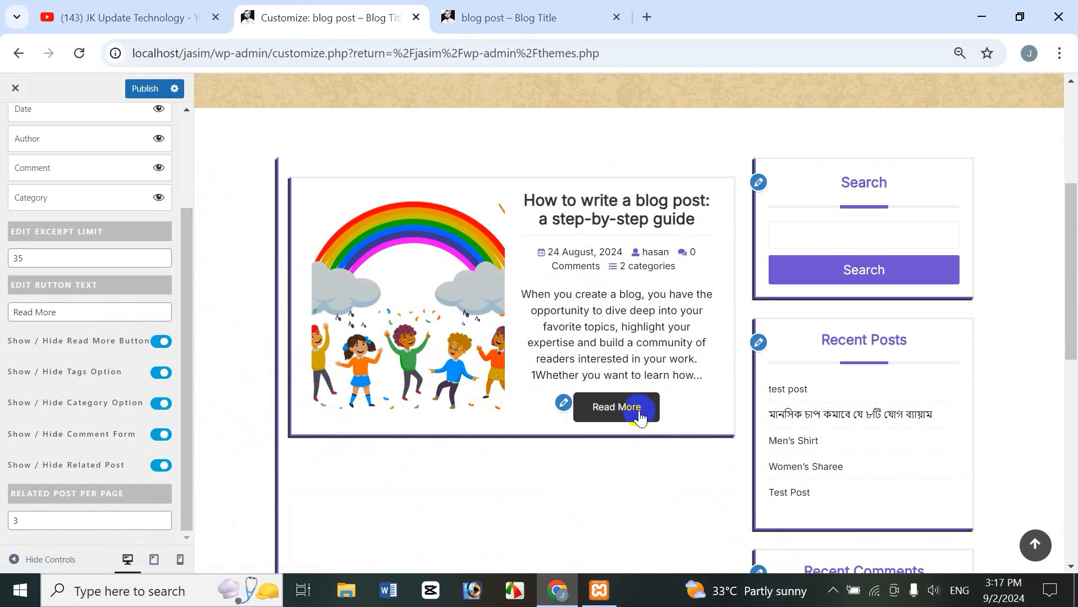
Step: Hide the Read More button, check the reloaded live category page, then turn it back on
left_click(160, 341)
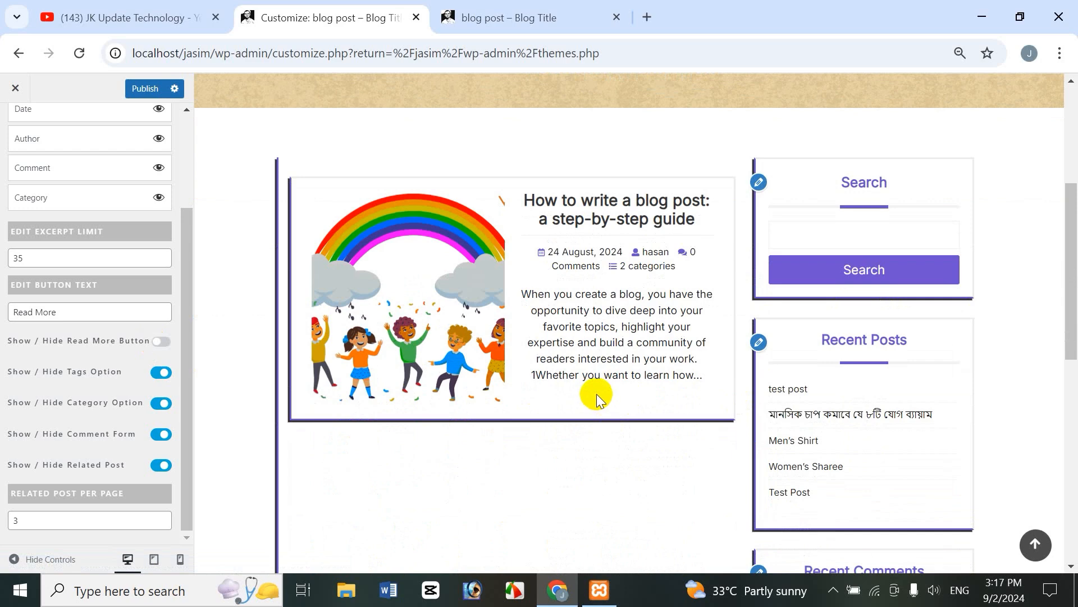
left_click(501, 19)
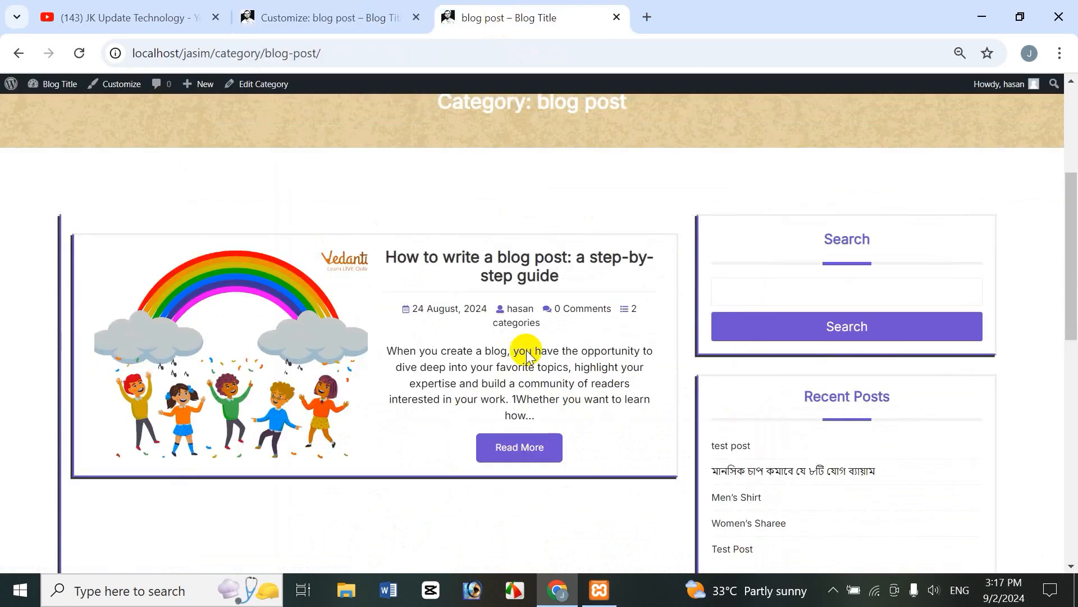
left_click(80, 56)
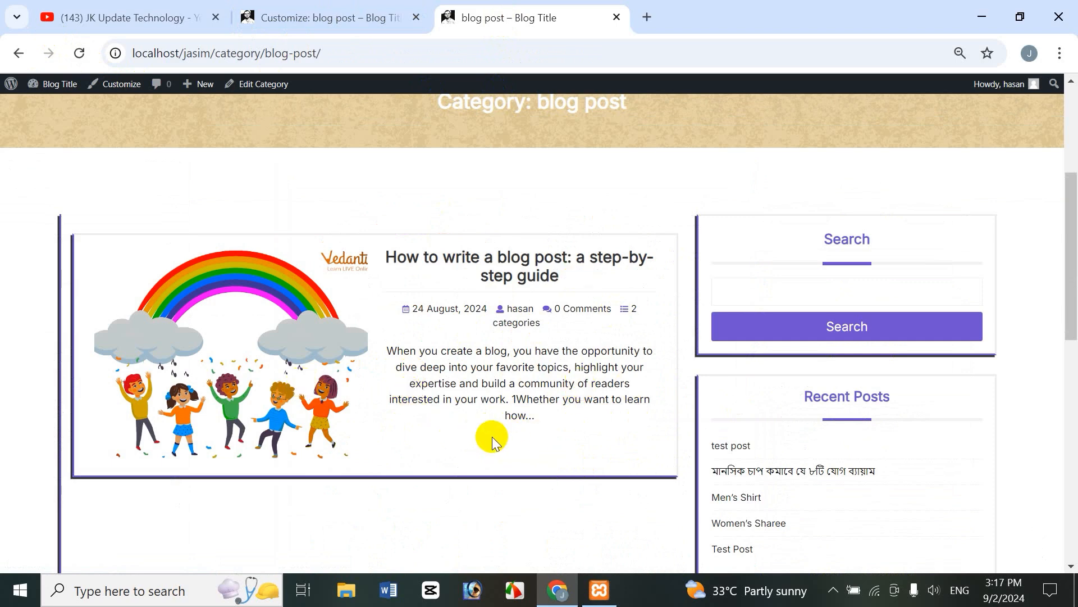
left_click(337, 17)
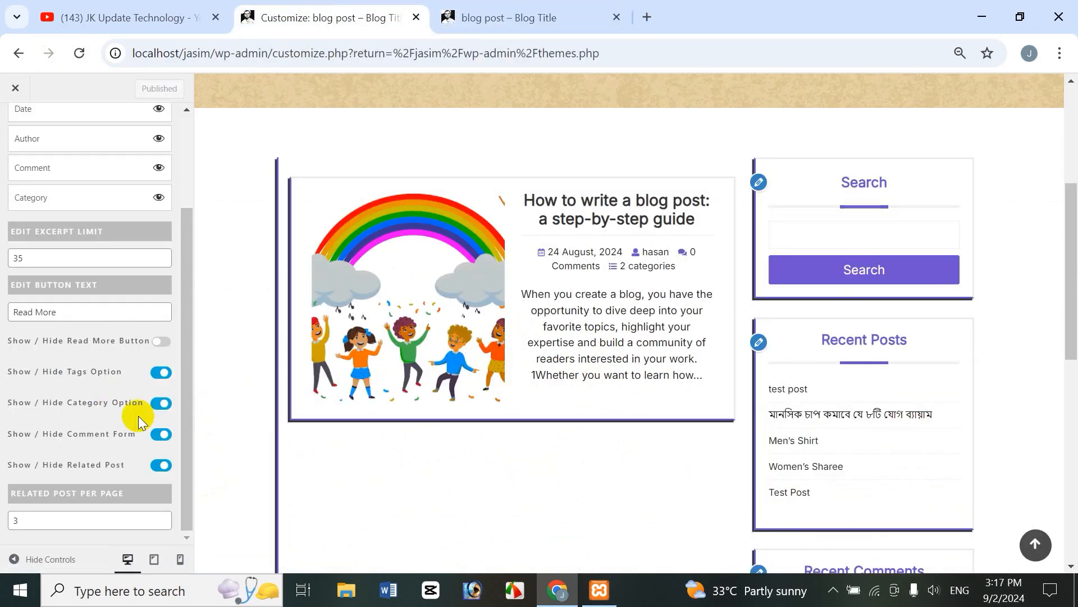
left_click(168, 344)
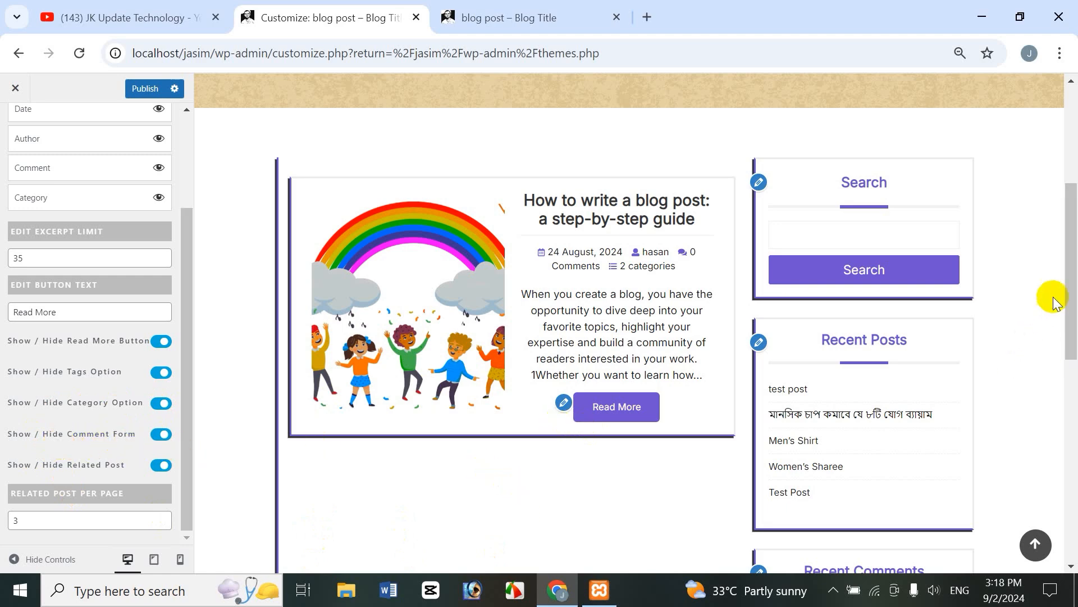
Step: Open the full 'How to write a blog post' article in the preview
mouse_move(1067, 260)
left_mouse_down()
mouse_move(1067, 315)
mouse_move(1067, 266)
left_mouse_up()
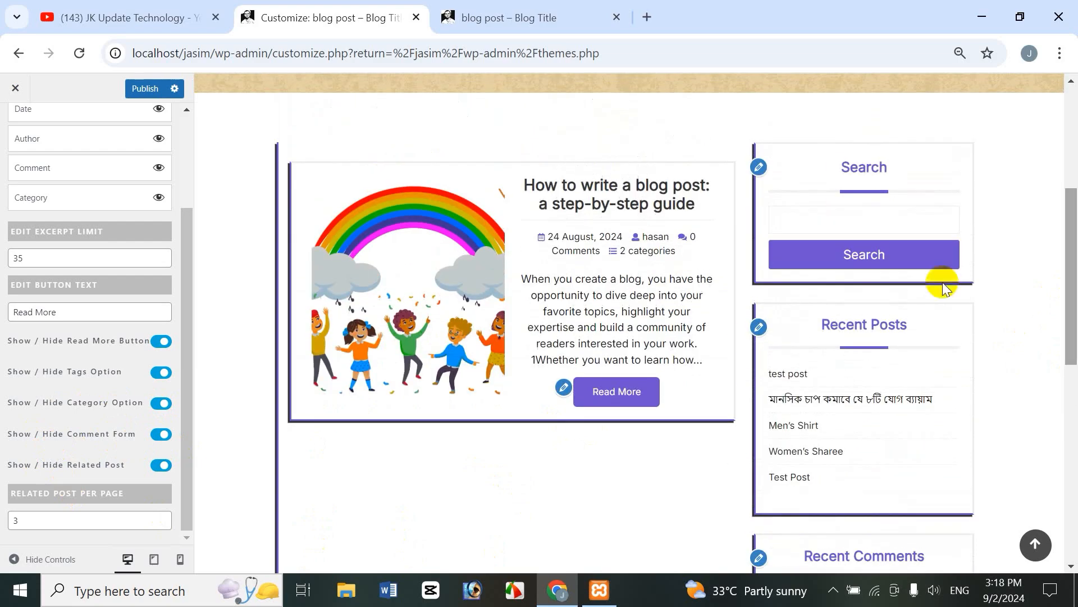
left_click(620, 394)
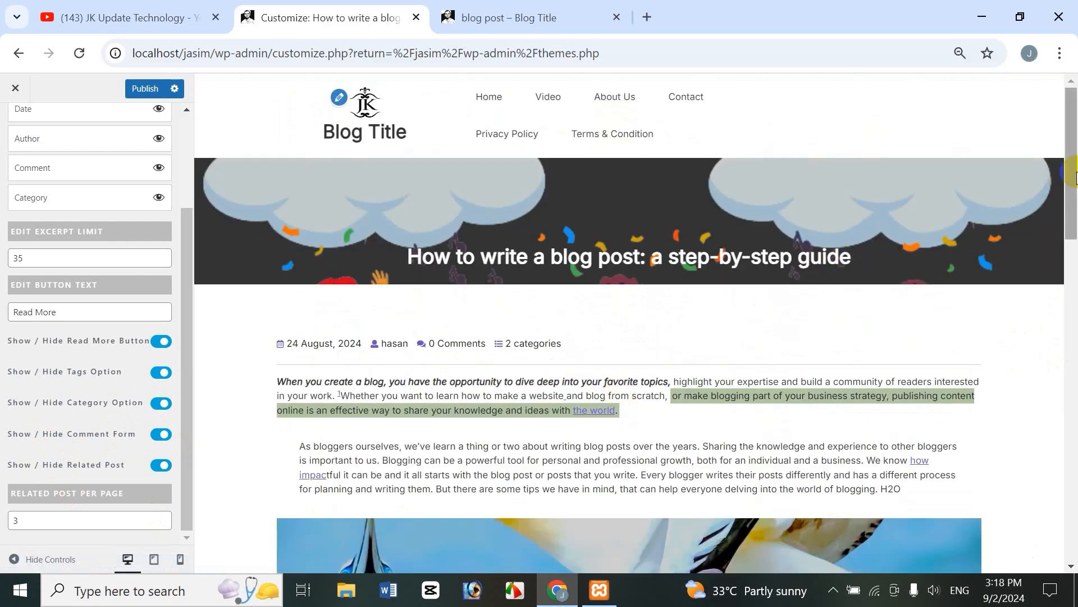
left_click_drag(1074, 211, 1074, 478)
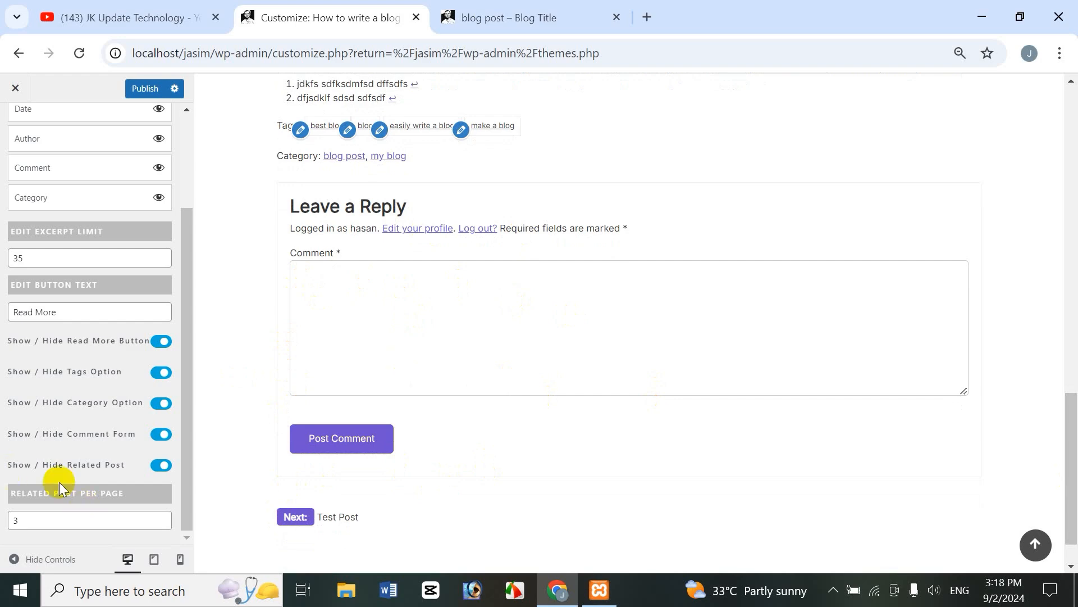
Step: Hide the comment form on posts, then show it again
left_click(162, 437)
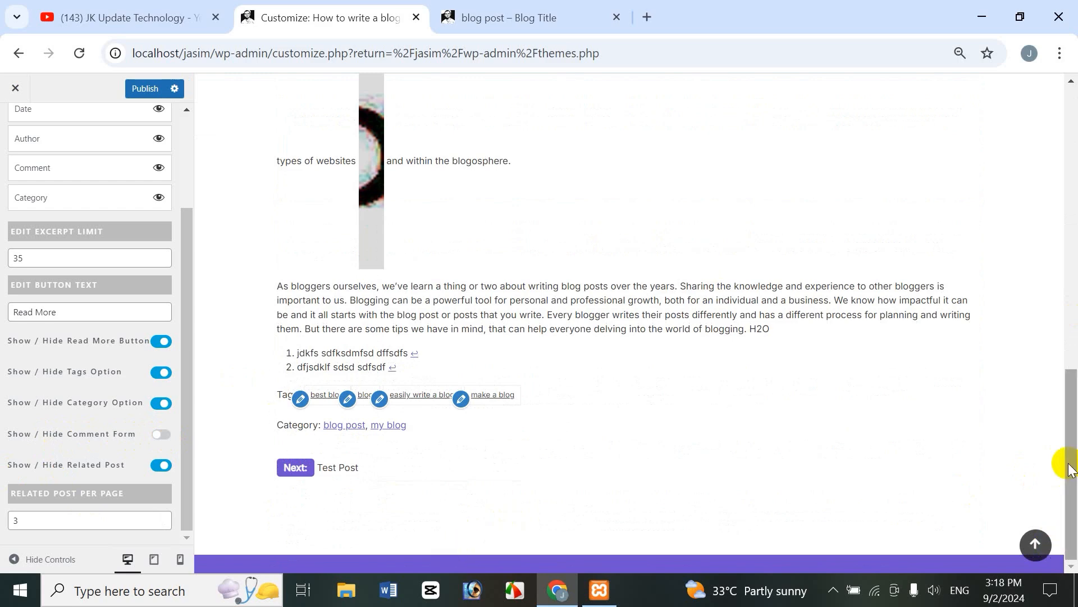
left_click_drag(1076, 407, 1076, 406)
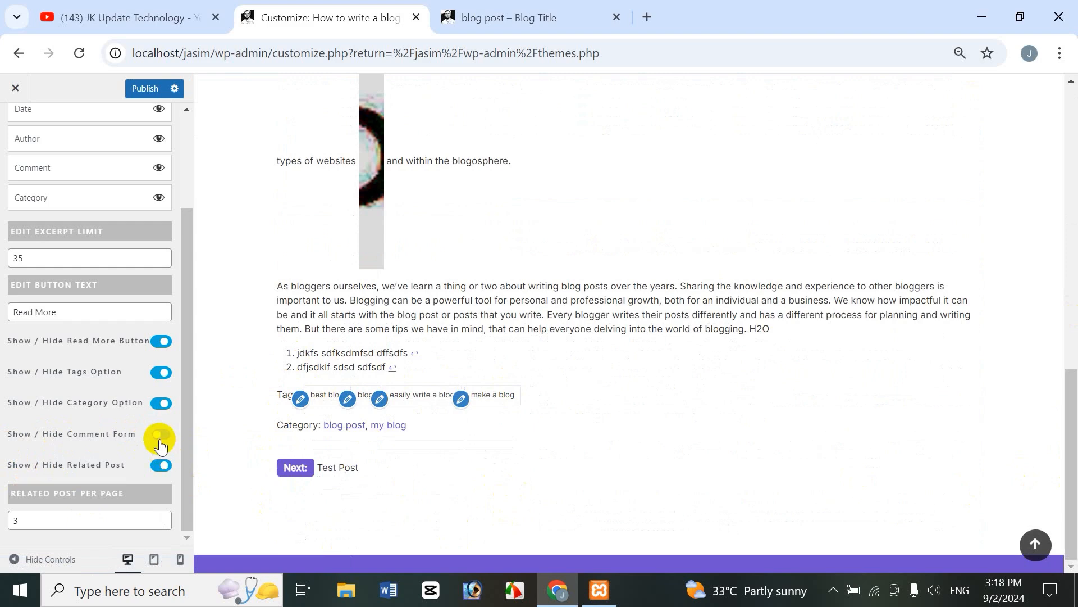
left_click(159, 438)
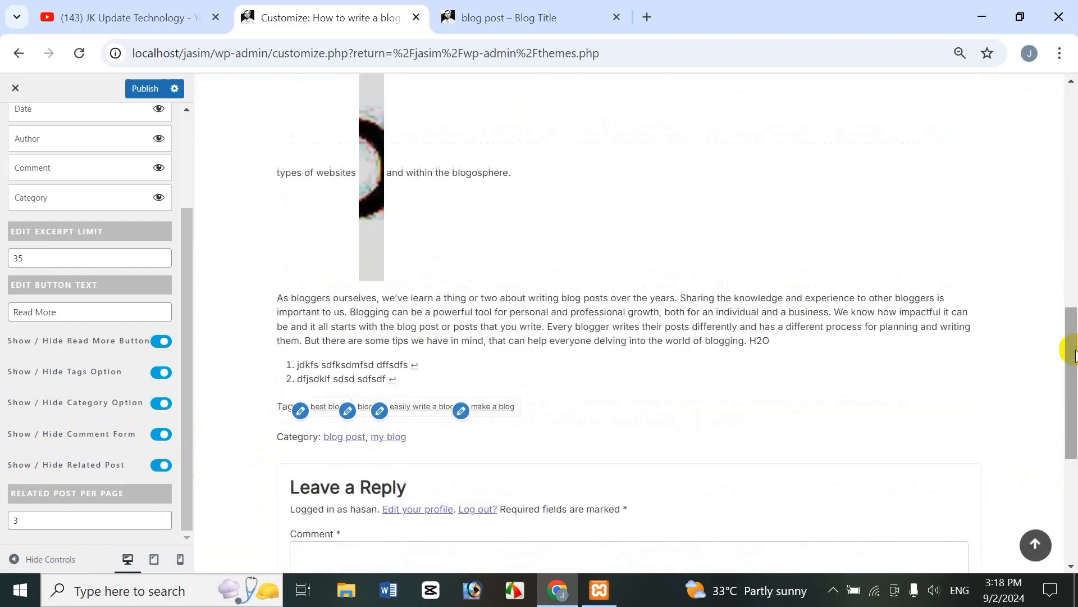
left_click_drag(1074, 354, 1066, 457)
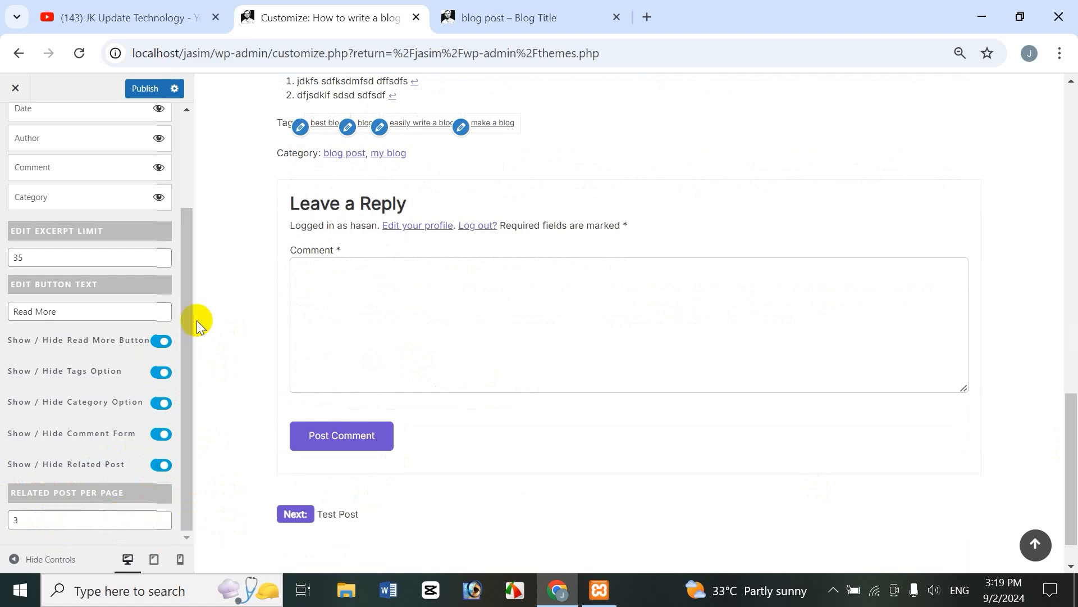
Step: Return to the Custom Home page section list
left_click_drag(188, 313, 222, 179)
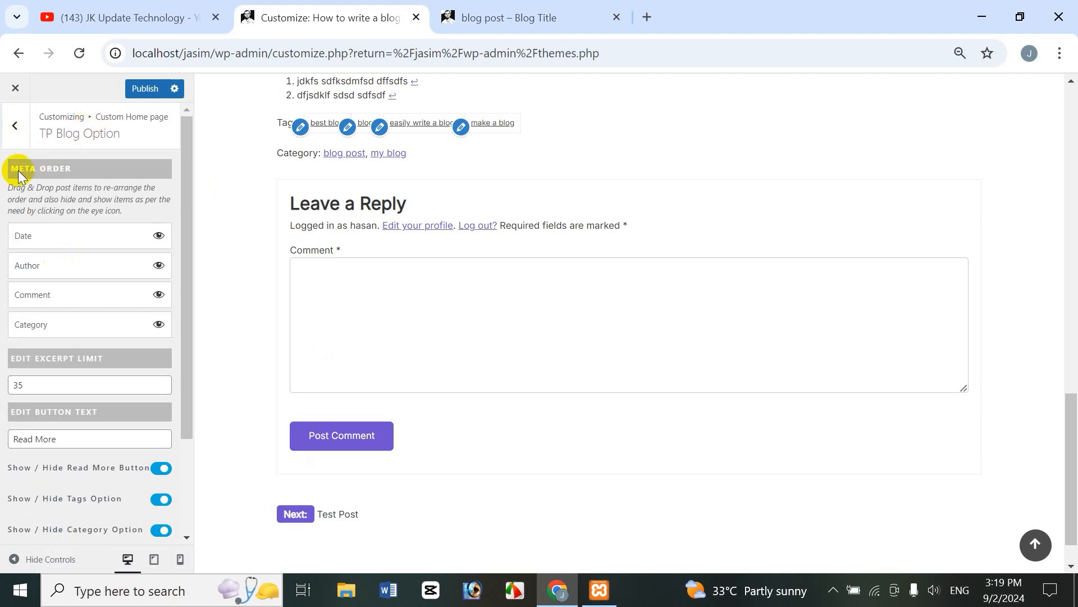
left_click(14, 128)
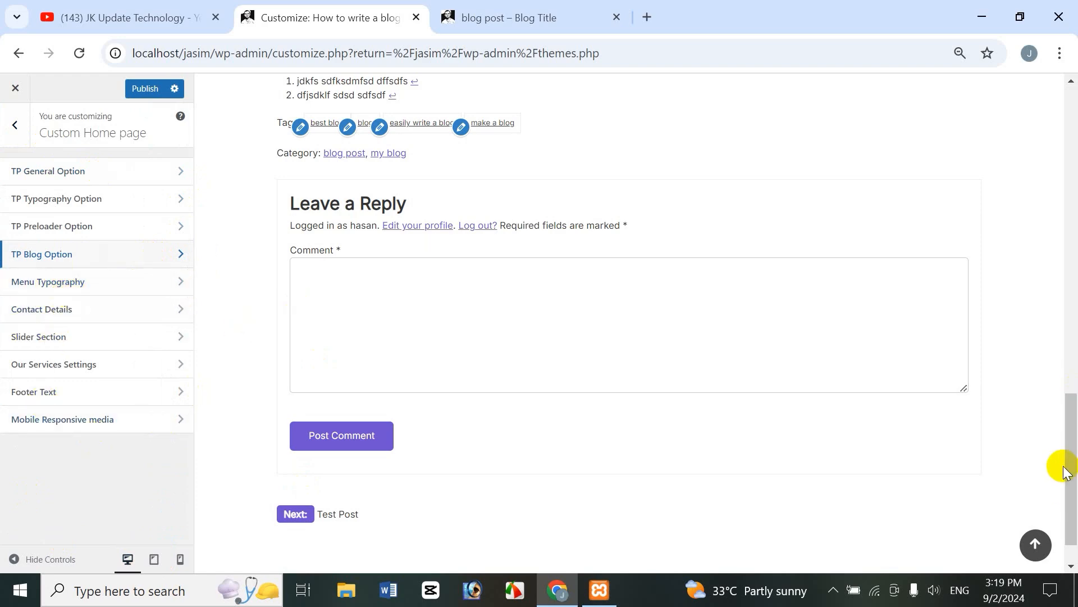
left_click_drag(1072, 469, 1073, 133)
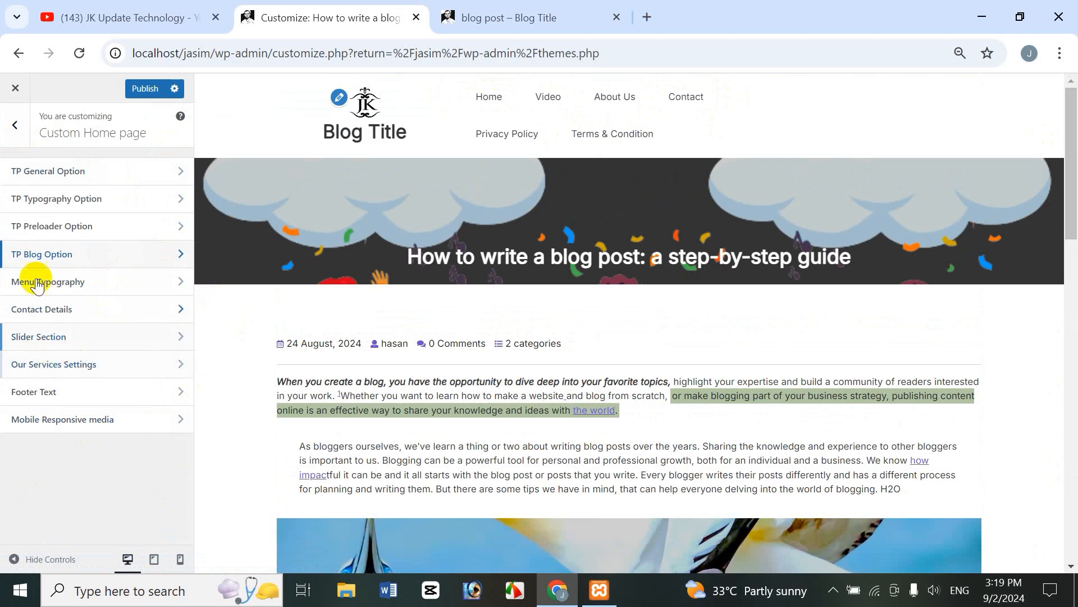
Step: Set the header menu font to Bitter, after briefly trying Arsenal
left_click(61, 287)
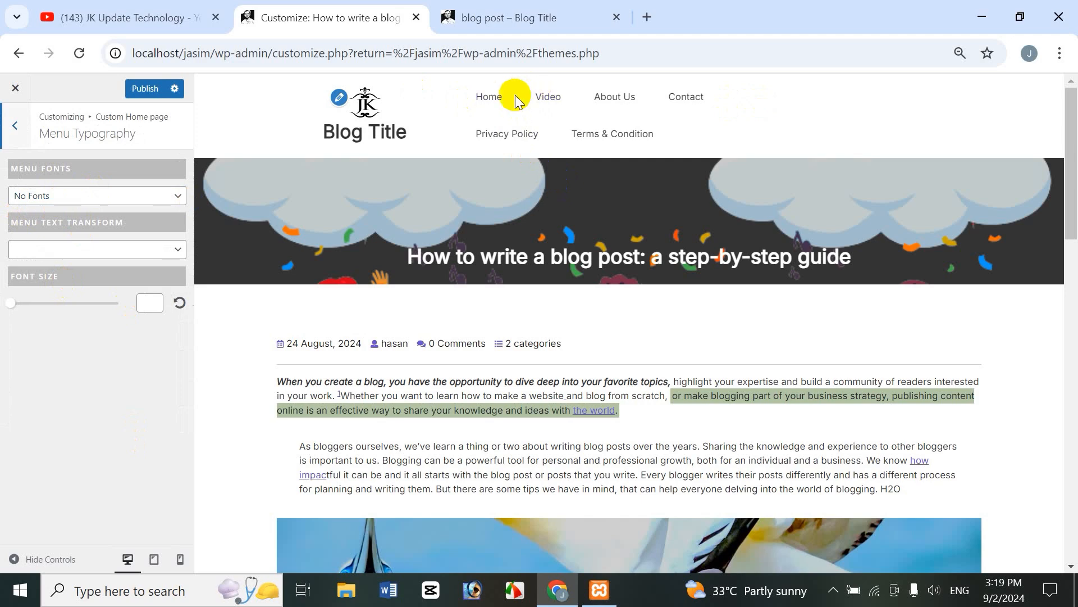
left_click(132, 199)
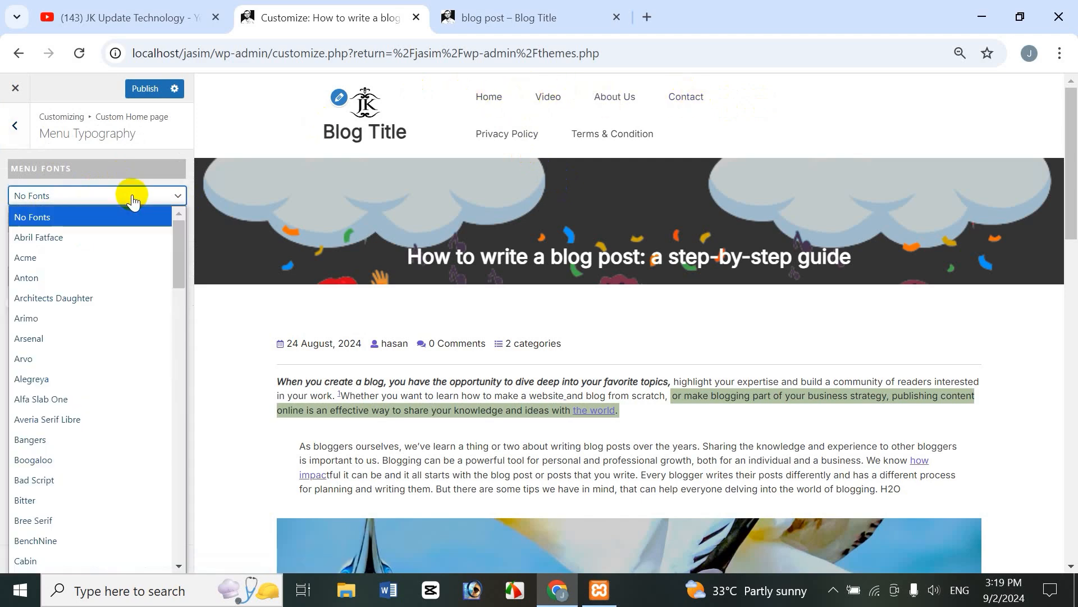
left_click(86, 337)
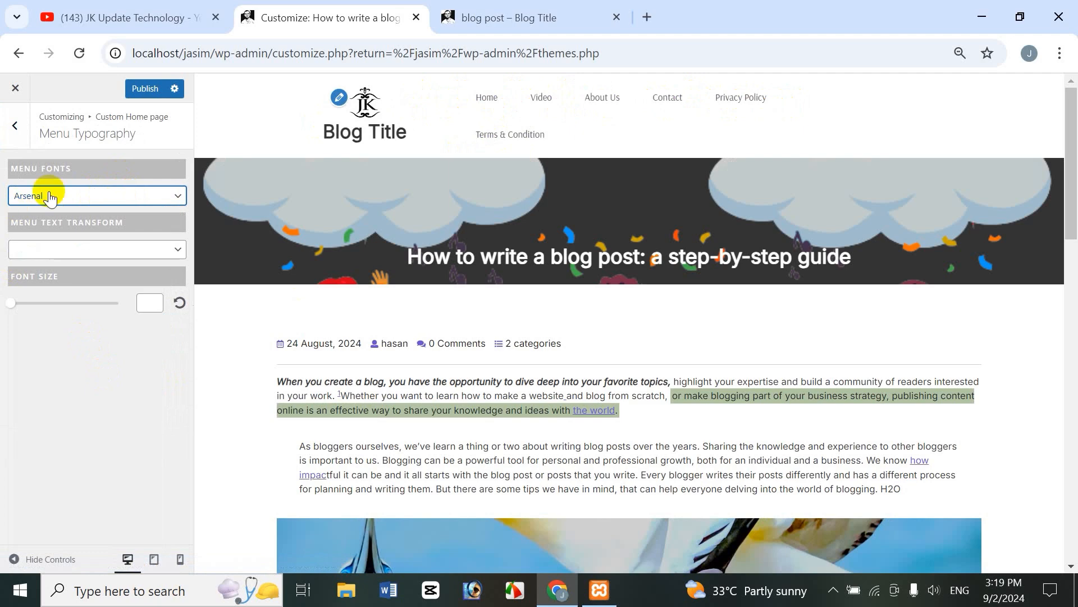
left_click(76, 212)
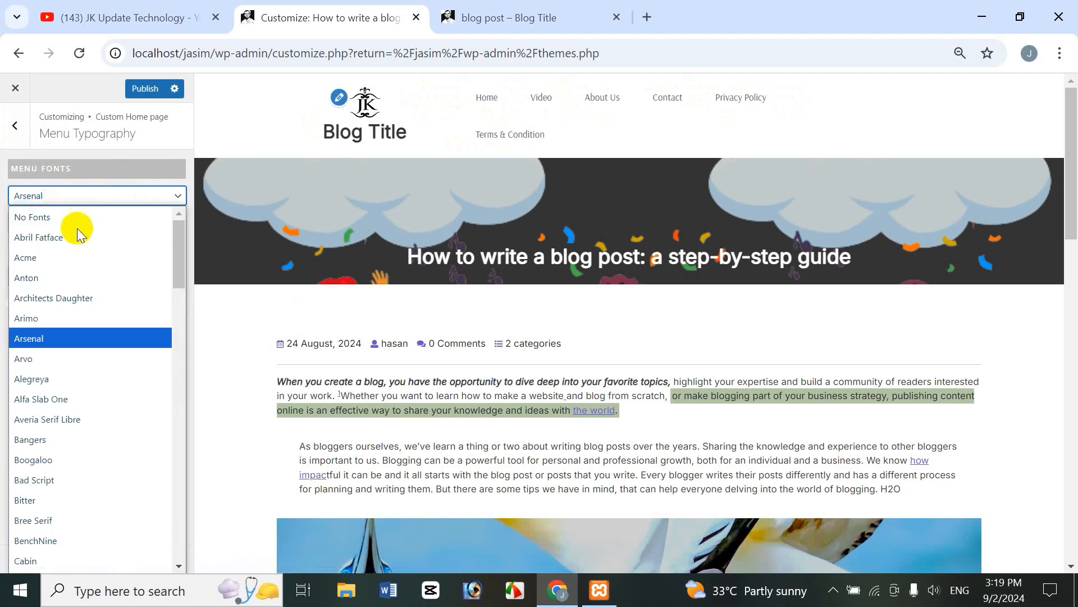
left_click(62, 499)
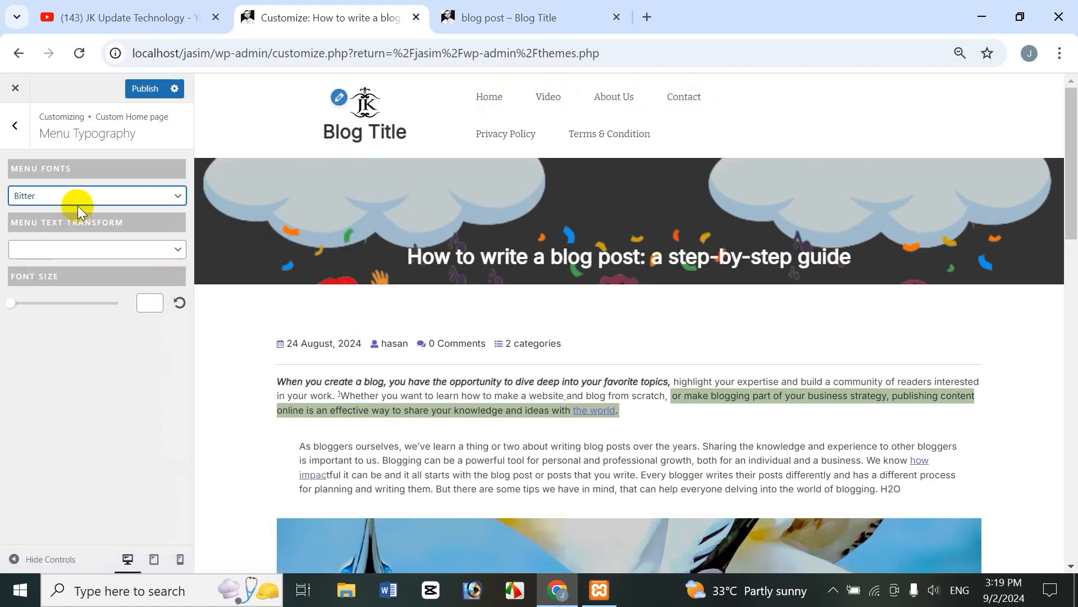
Step: Make the menu text Uppercase and publish the typography changes
left_click(74, 250)
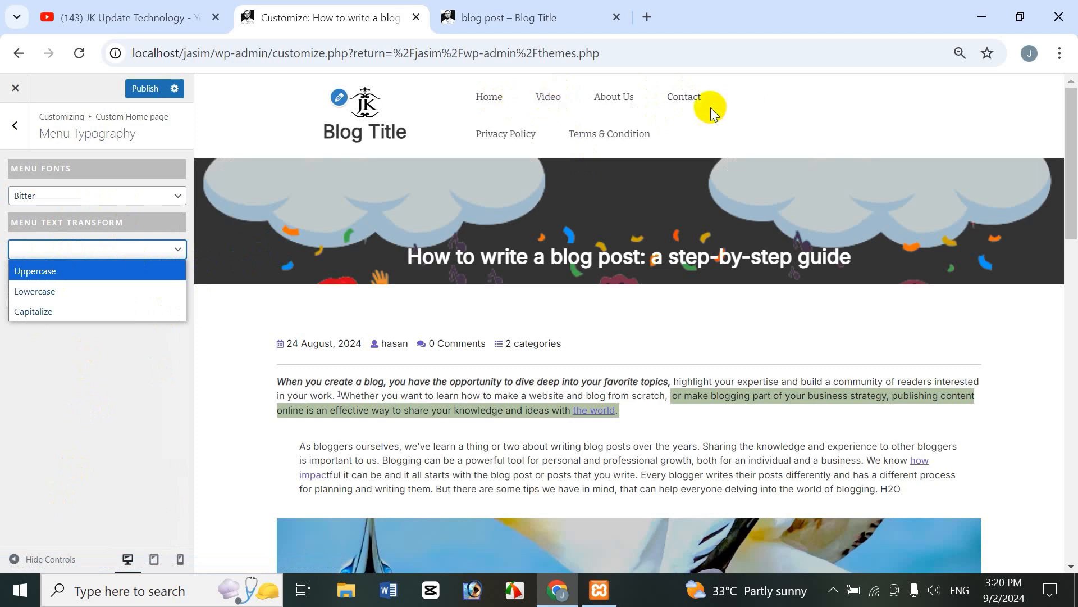
left_click(42, 277)
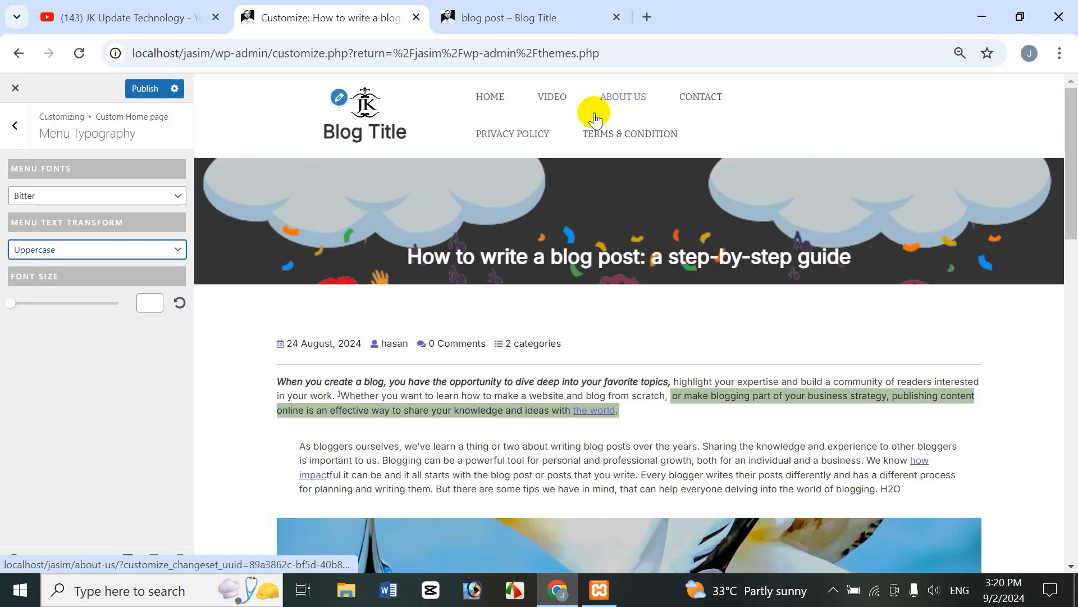
left_click(160, 93)
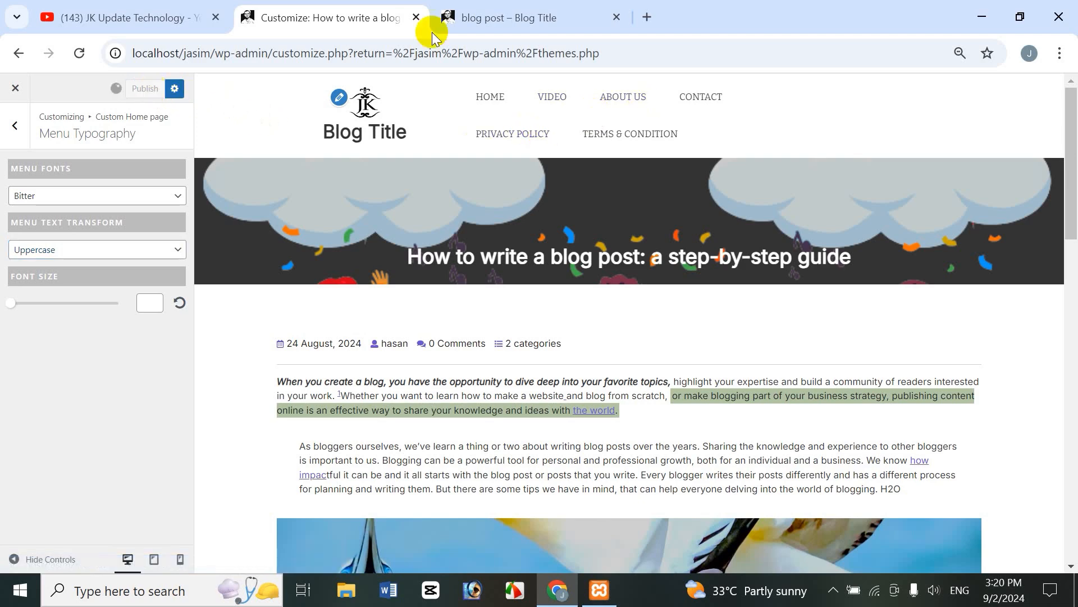
left_click(555, 18)
left_click_drag(1071, 240, 1069, 107)
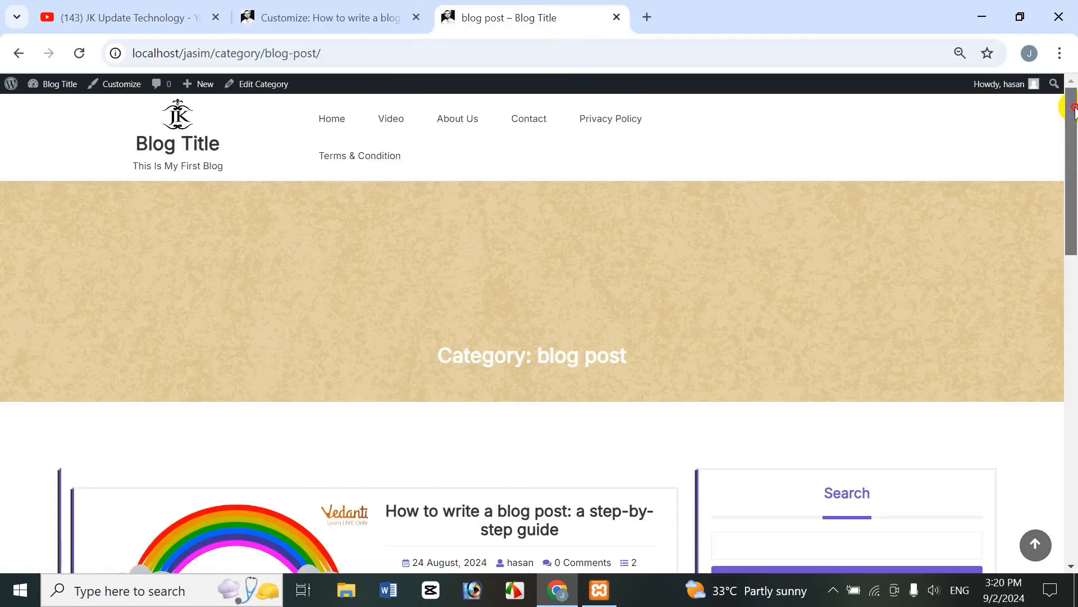
left_click(79, 54)
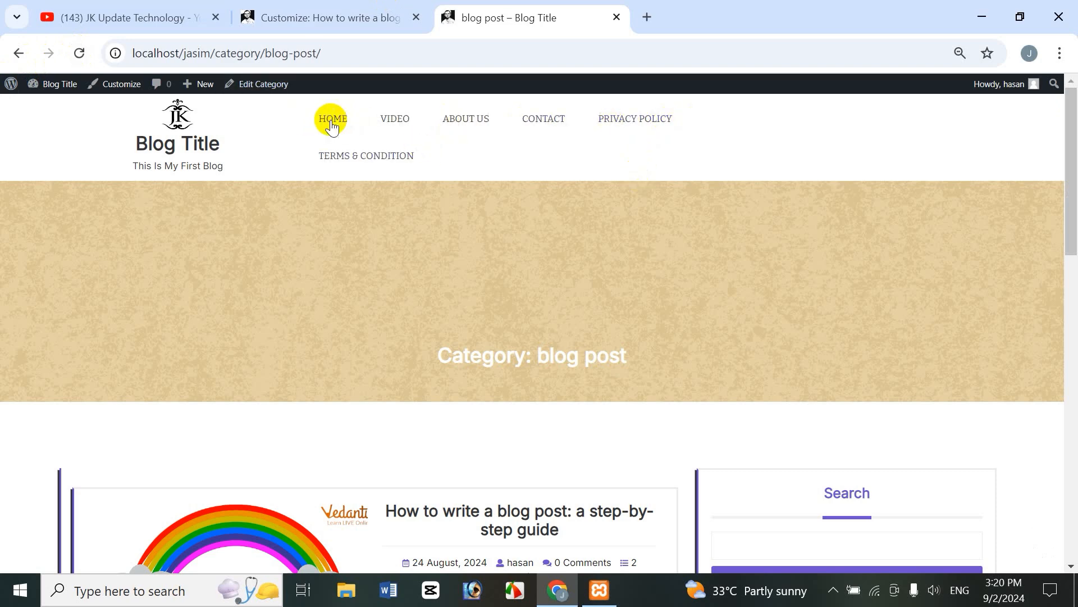
left_click(316, 14)
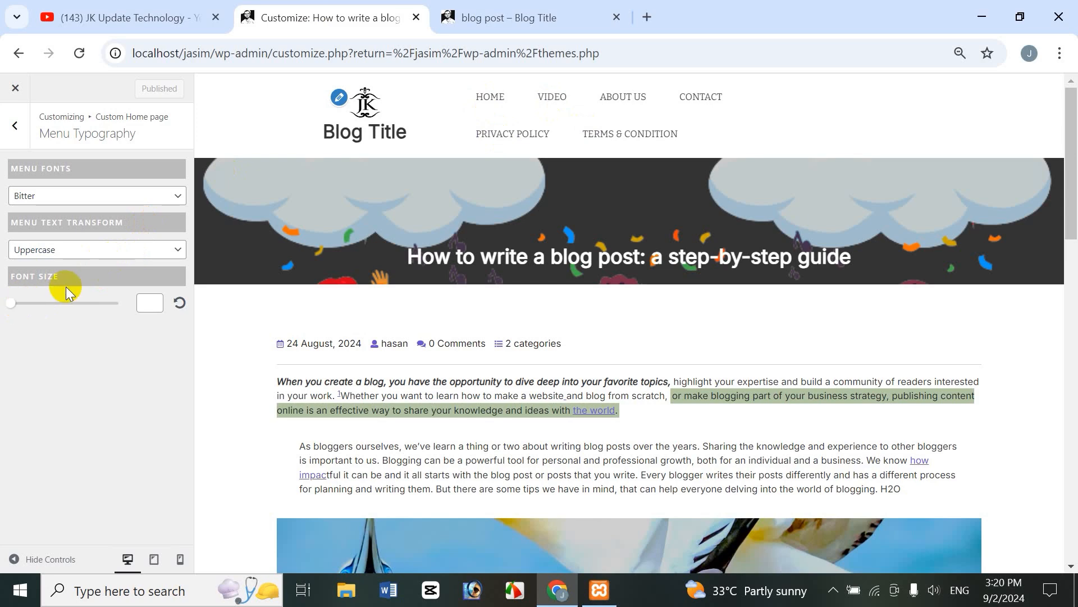
Step: Set the menu font size to 19 and the menu font to Slabo
left_click_drag(11, 308, 27, 308)
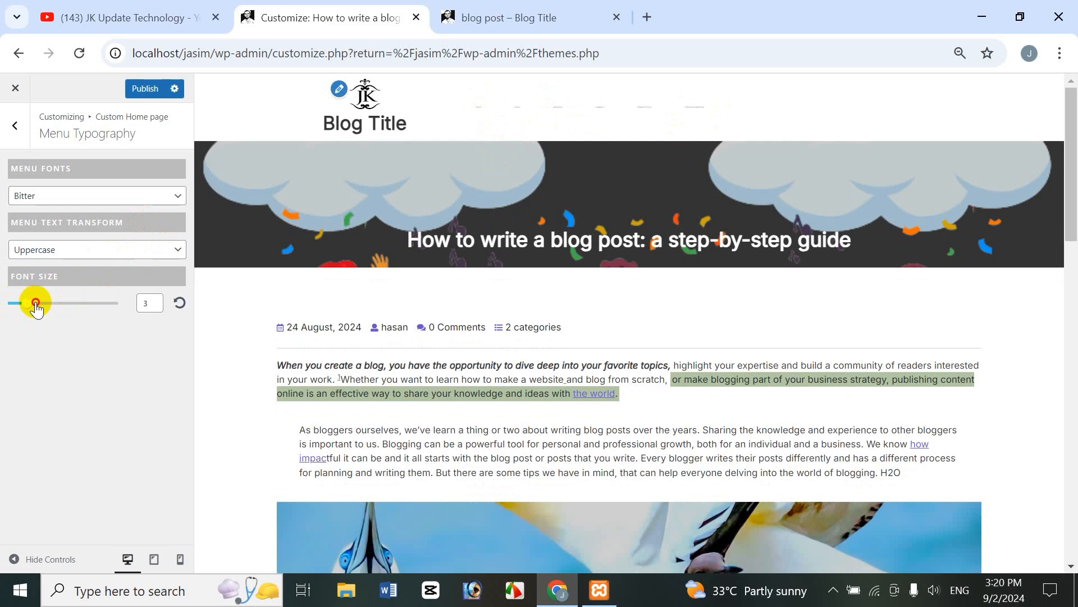
left_click_drag(36, 308, 94, 315)
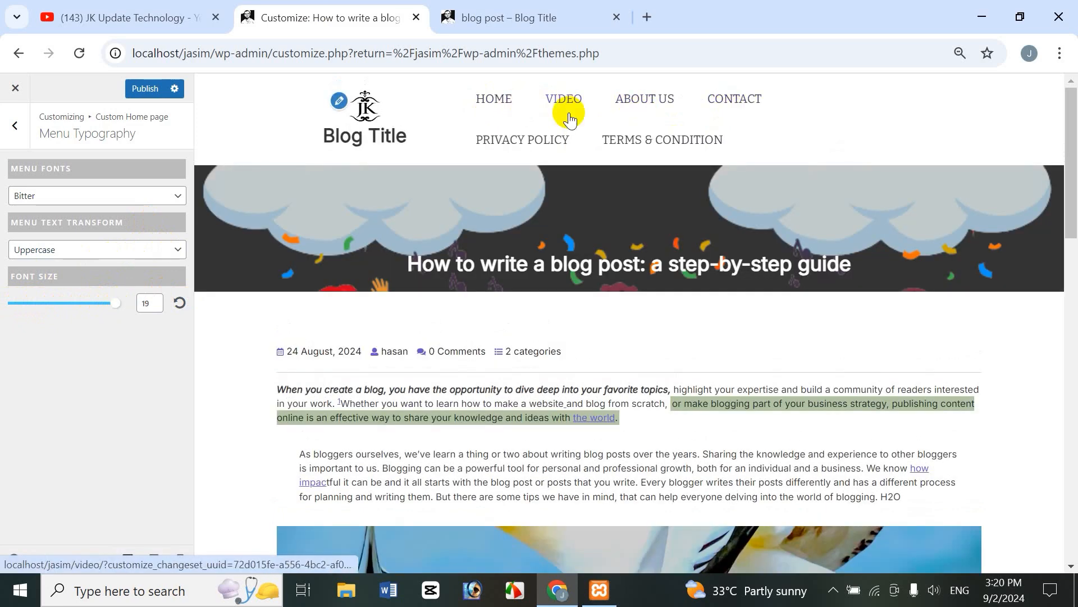
left_click(149, 194)
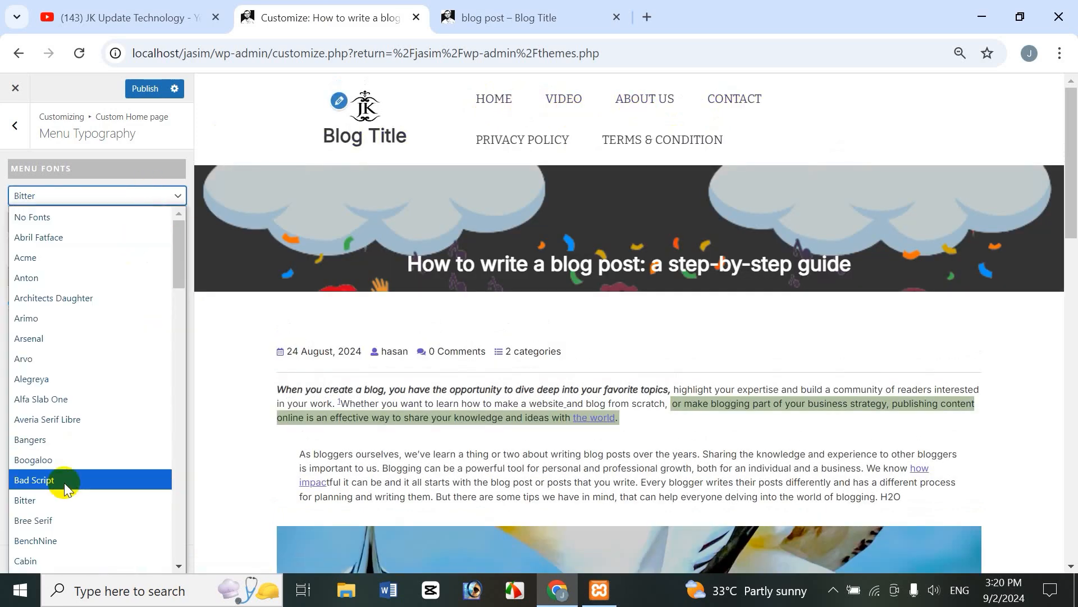
scroll(64, 483, "down", 3)
left_click(49, 534)
right_click(95, 200)
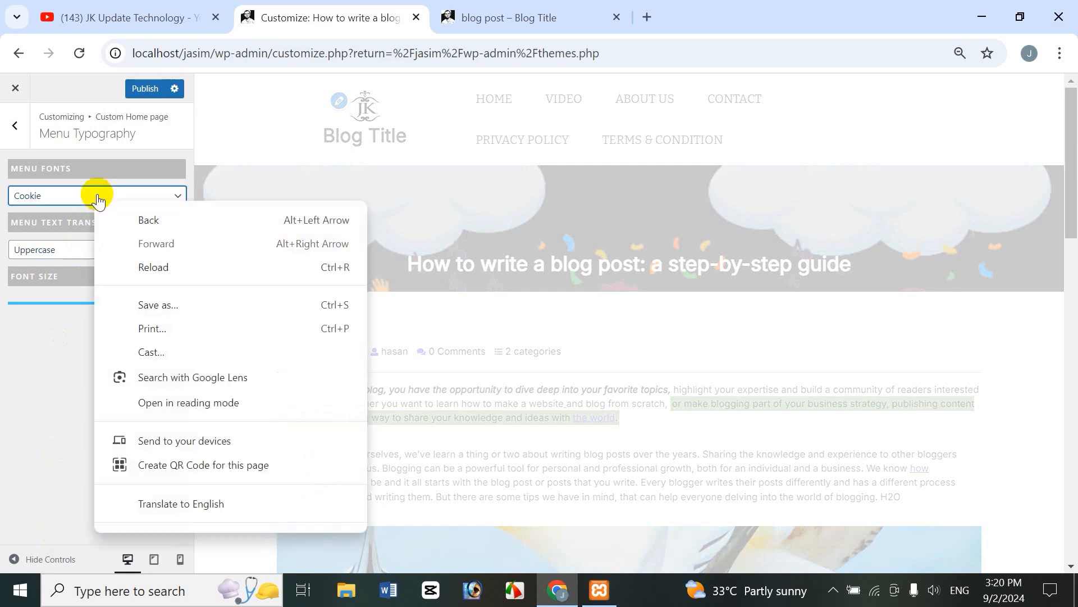
left_click(82, 196)
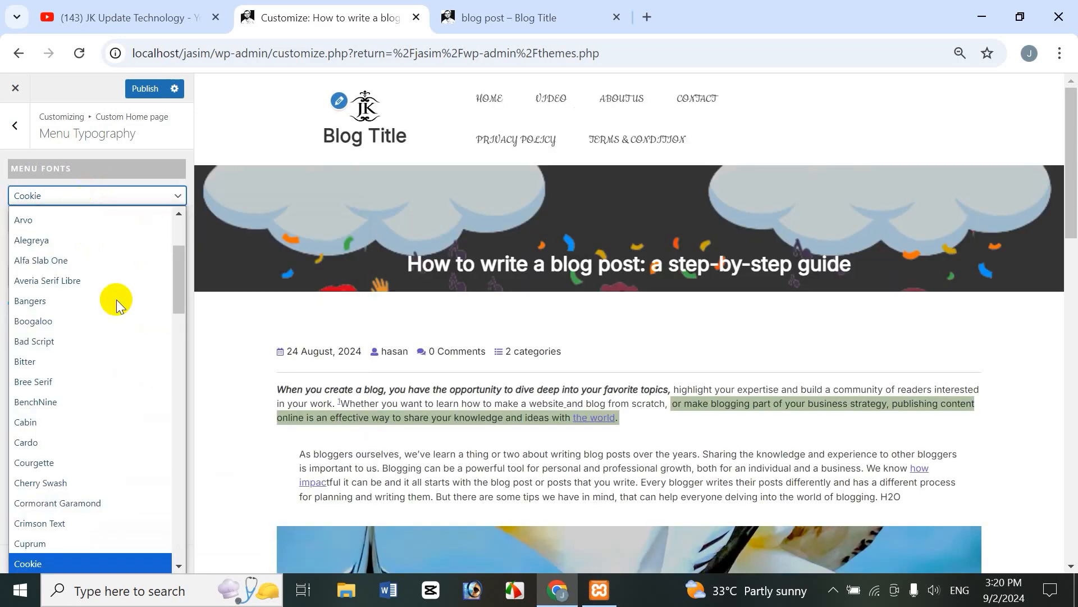
left_click(179, 404)
left_click_drag(178, 405, 178, 507)
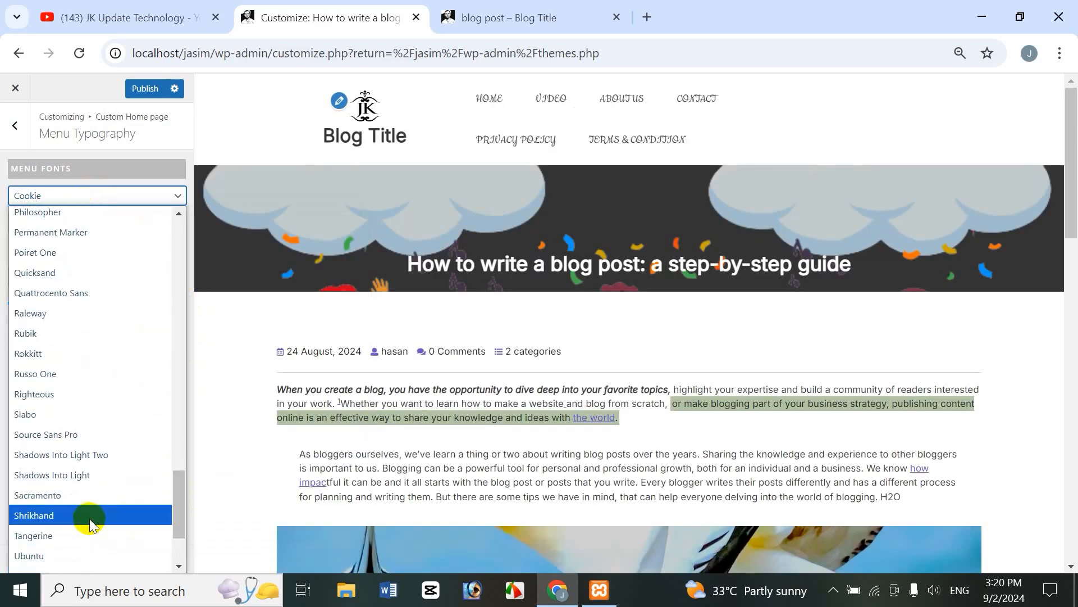
left_click(45, 414)
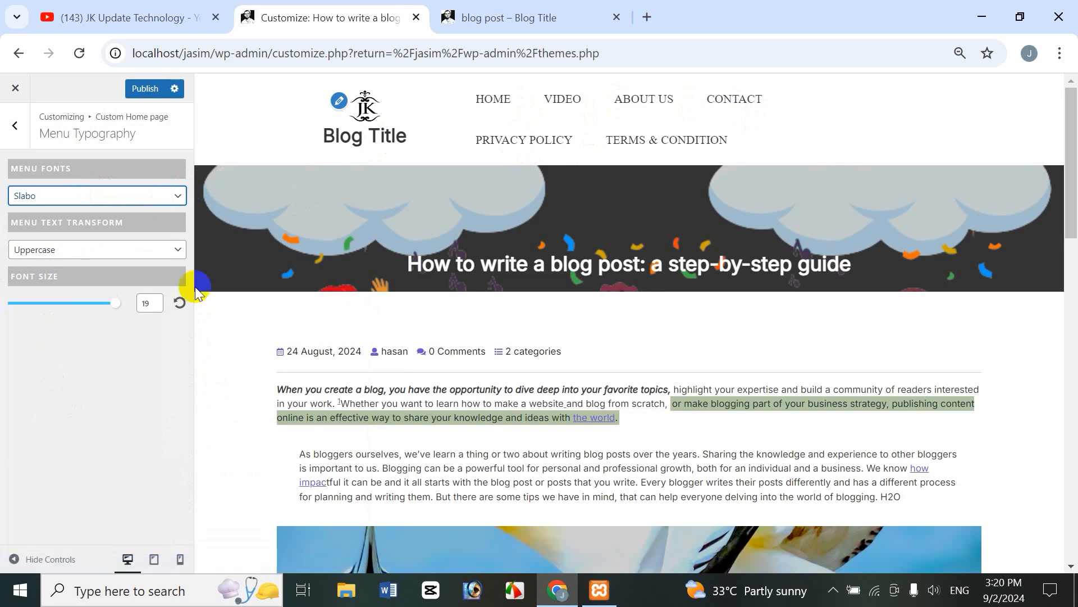
Step: Set the menu text transform to Capitalize
left_click(53, 253)
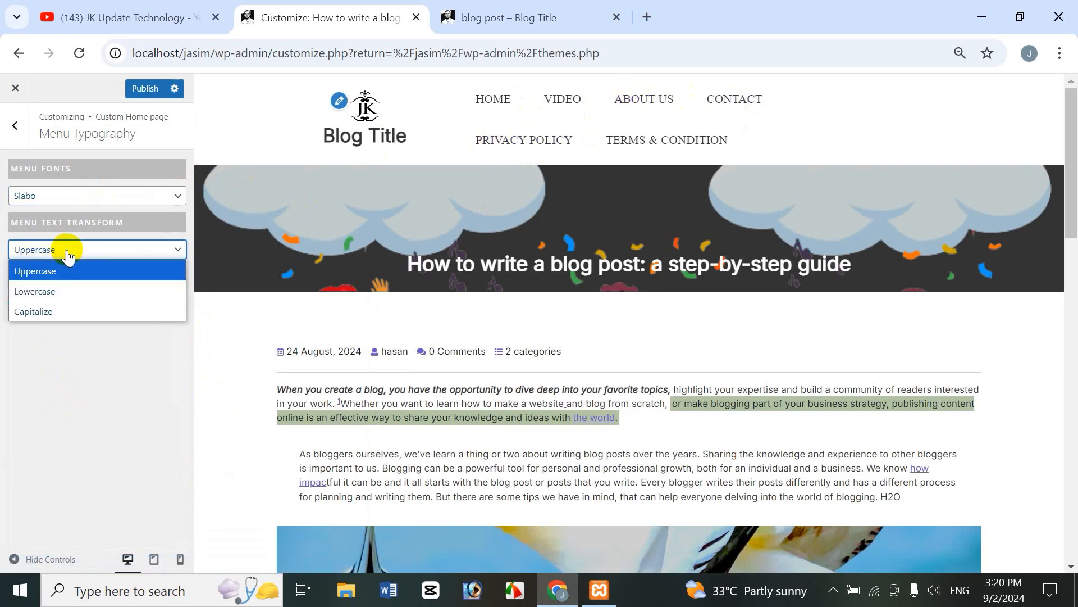
left_click(65, 292)
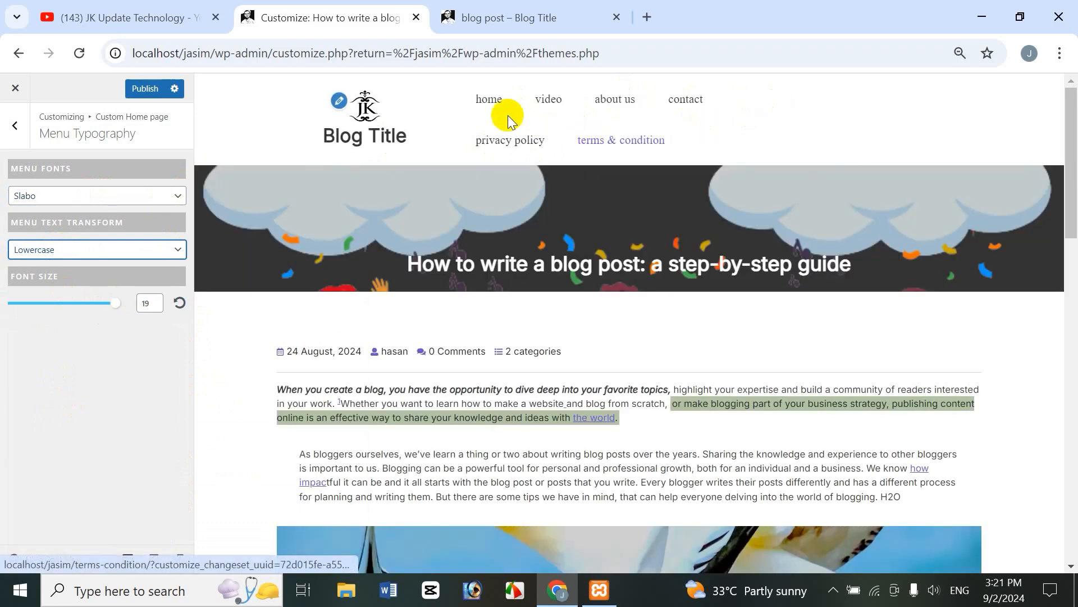
left_click(77, 249)
left_click(60, 308)
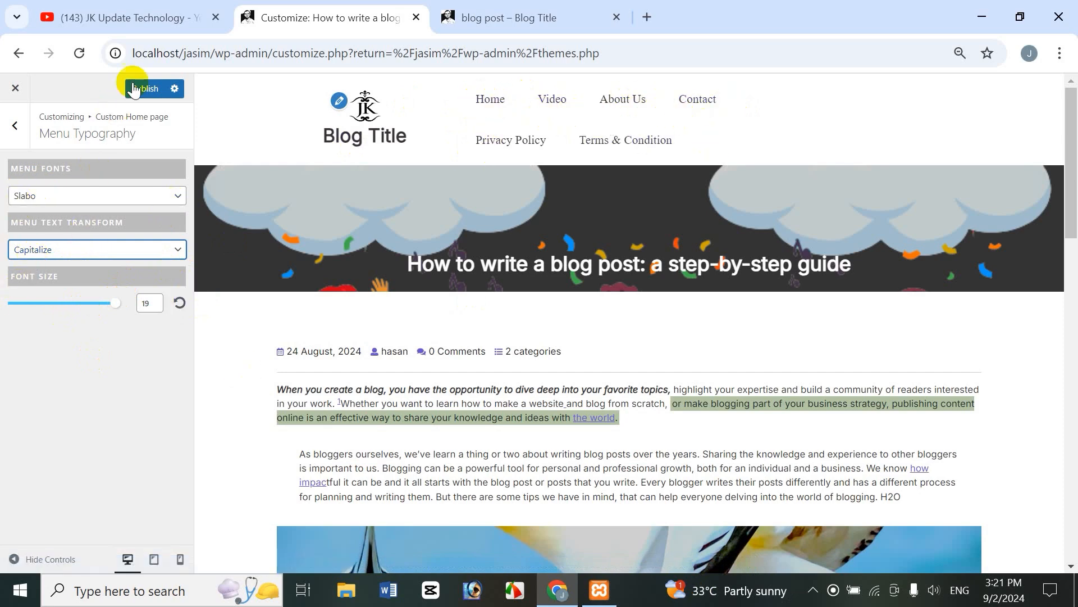
Step: Reload the live blog page to view the Slabo capitalized menu, then return to the Customizer sections
left_click(517, 17)
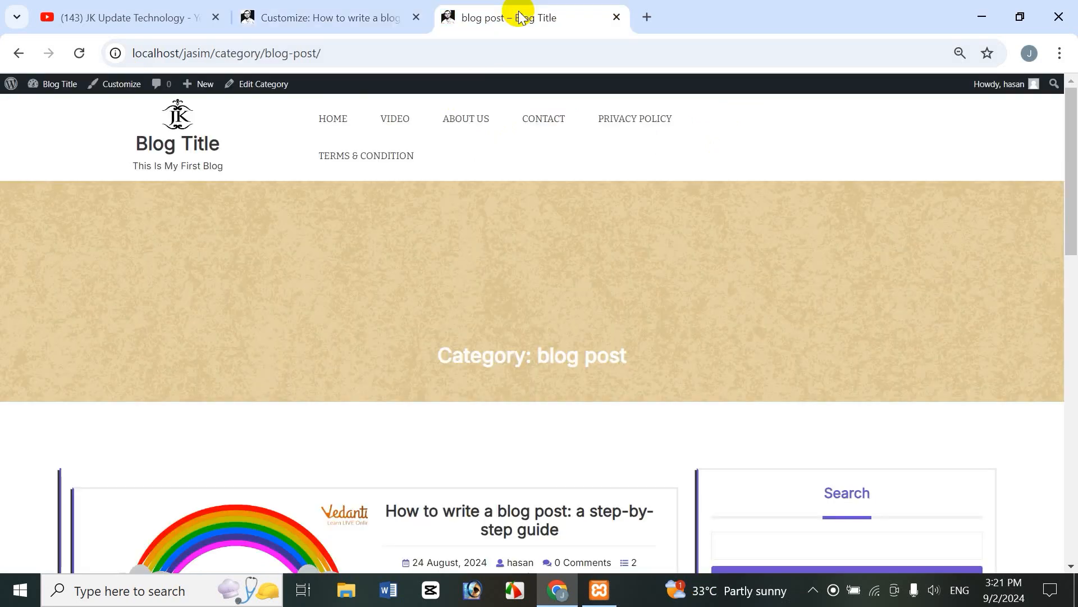
left_click(90, 56)
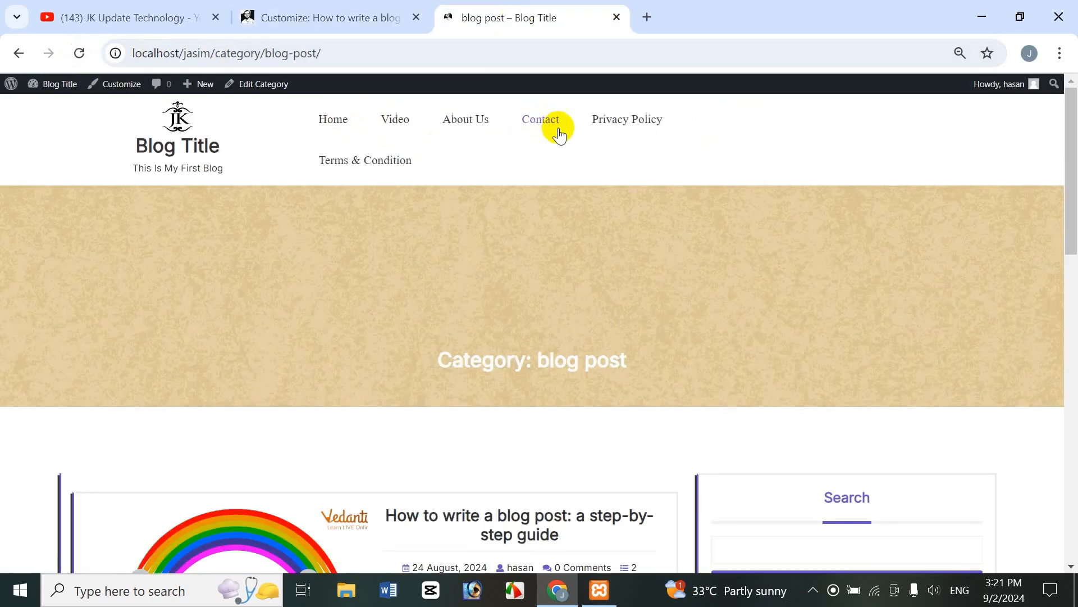
left_click(340, 17)
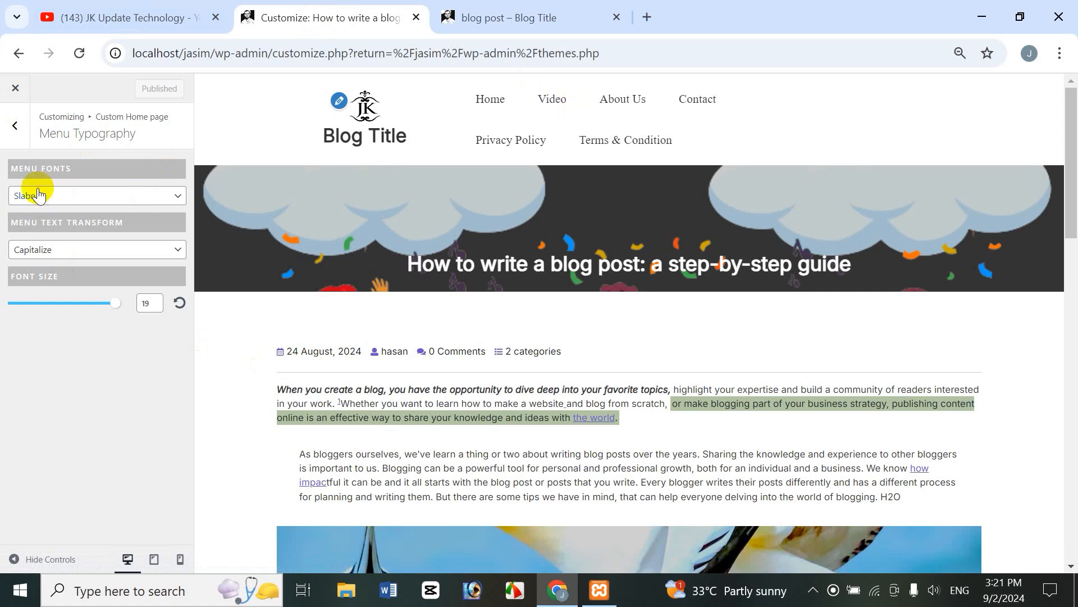
left_click(13, 126)
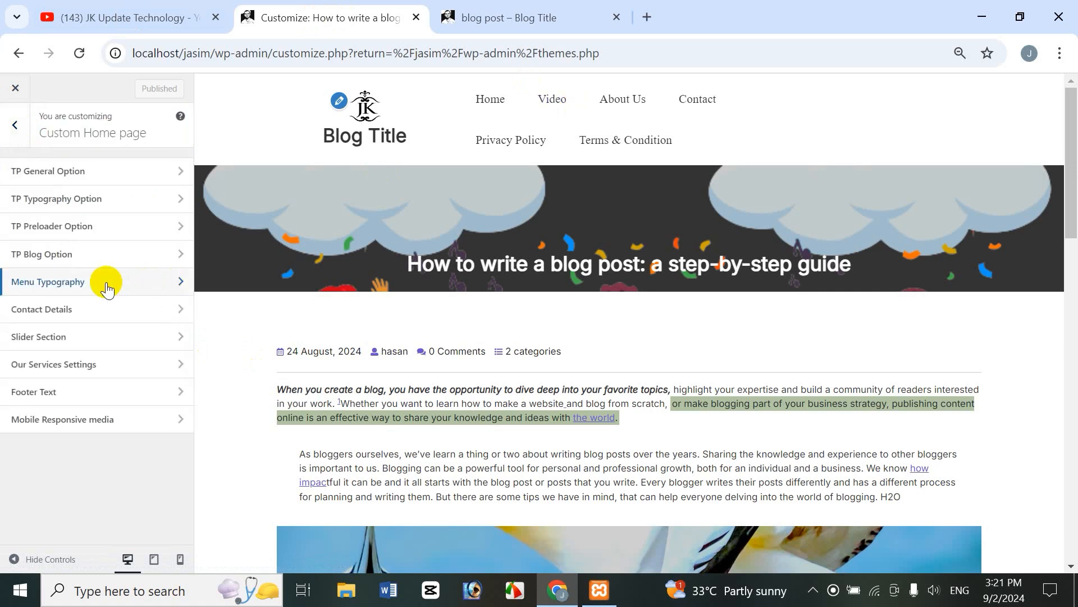
Step: Enter the contact phone number under Contact Details and publish it
left_click(59, 309)
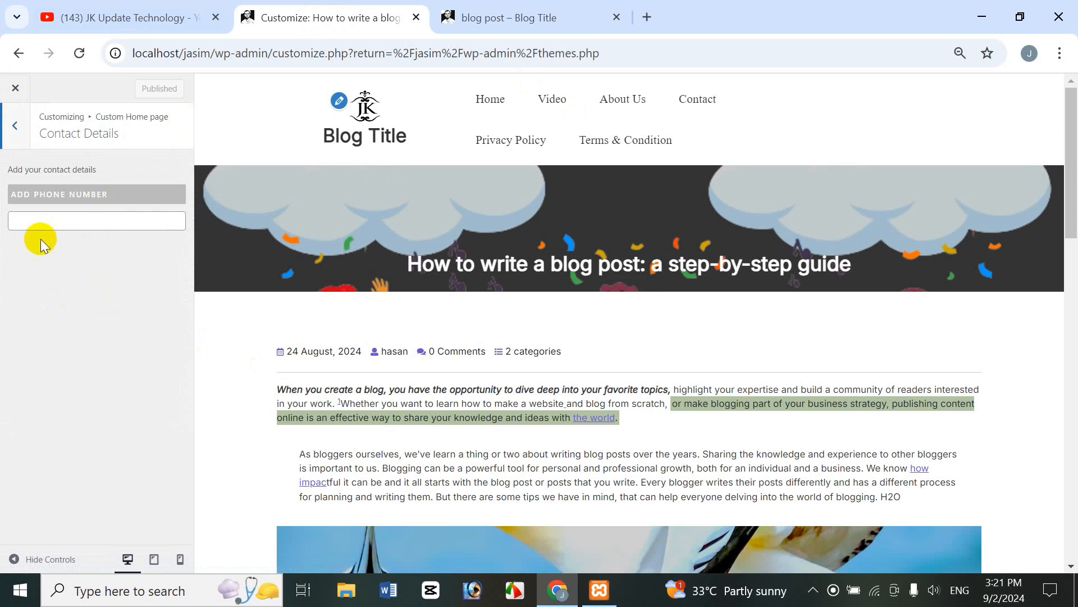
left_click(68, 211)
right_click(67, 212)
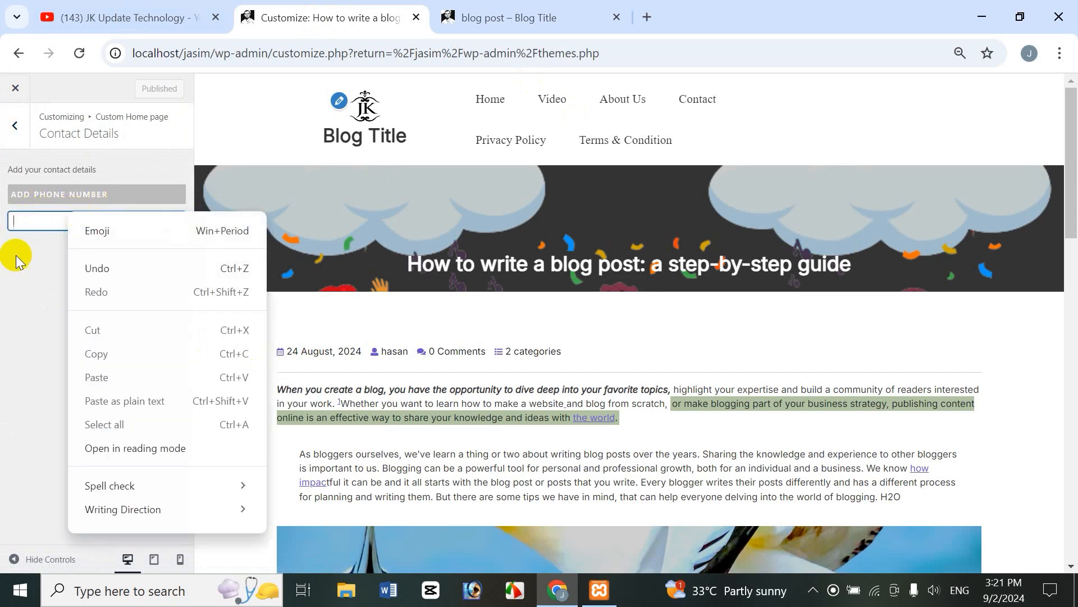
left_click(25, 282)
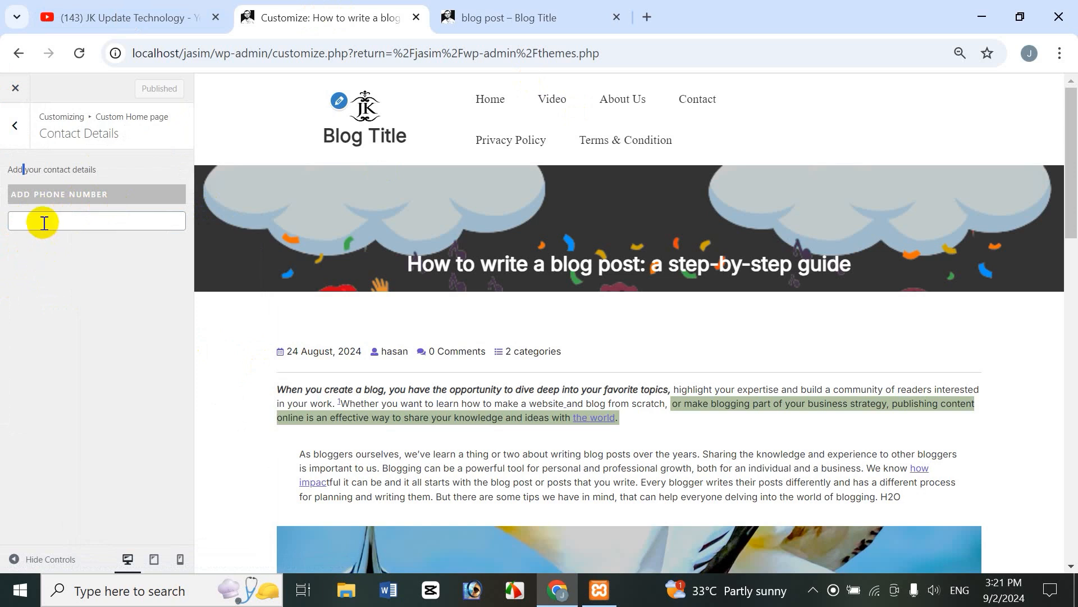
left_click(60, 216)
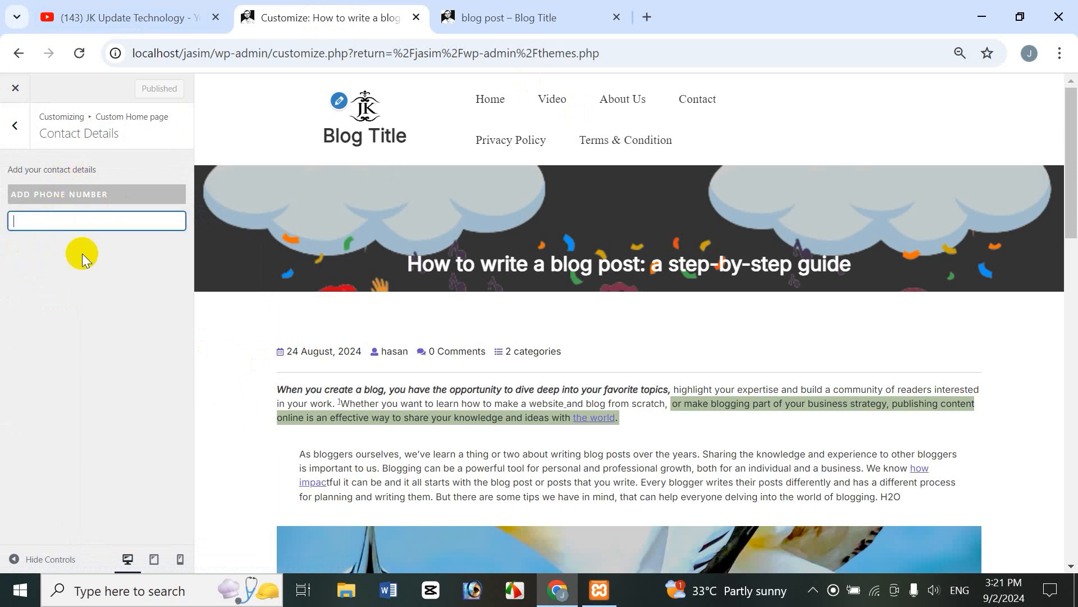
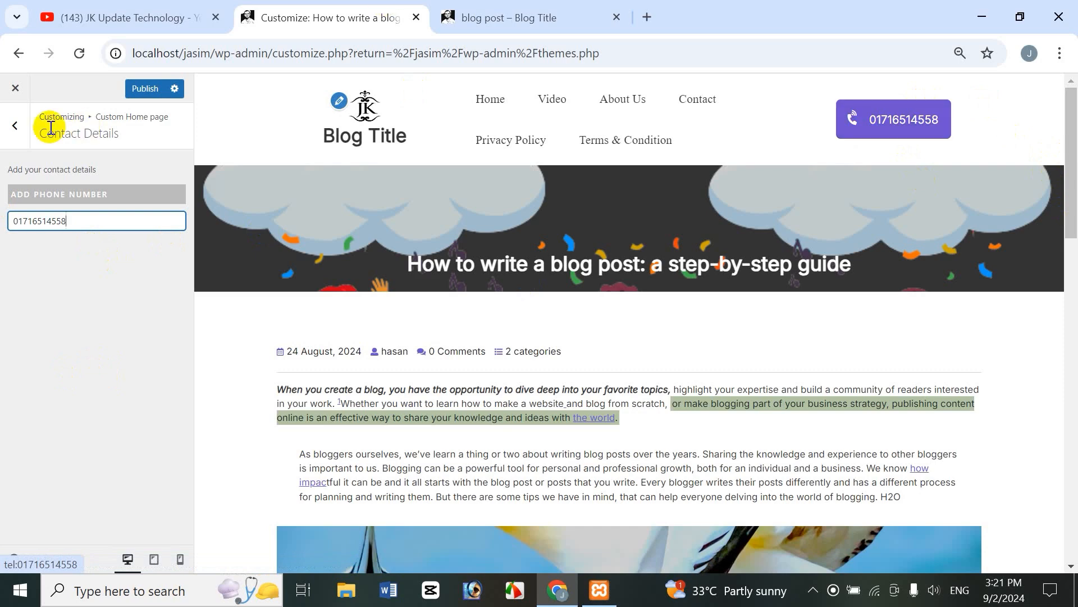
left_click(147, 89)
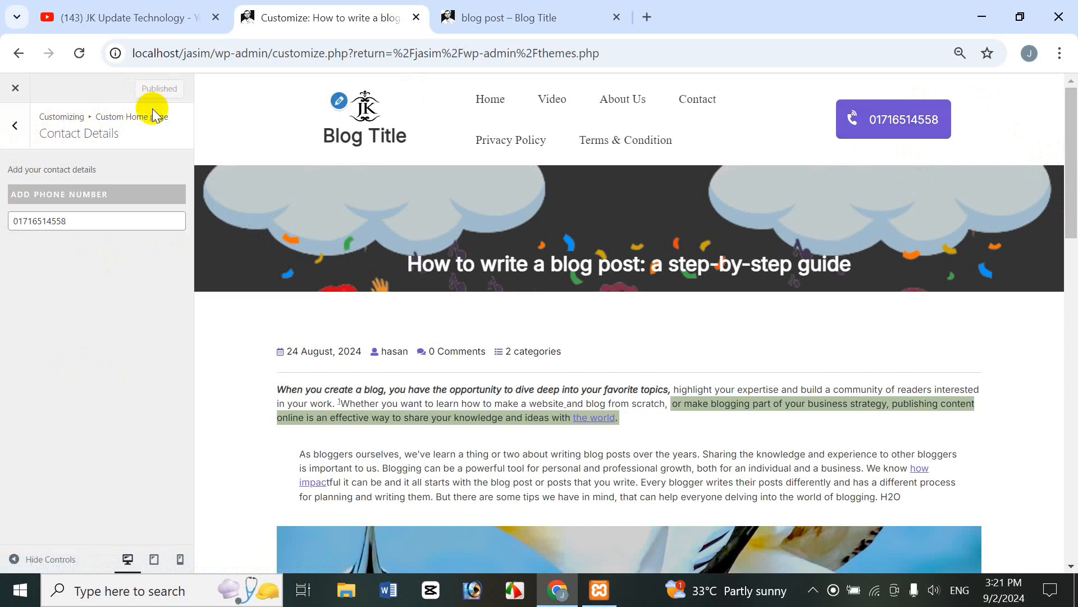
Step: Test the new header call button on the live blog page, then return to the Customizer sections
left_click(526, 22)
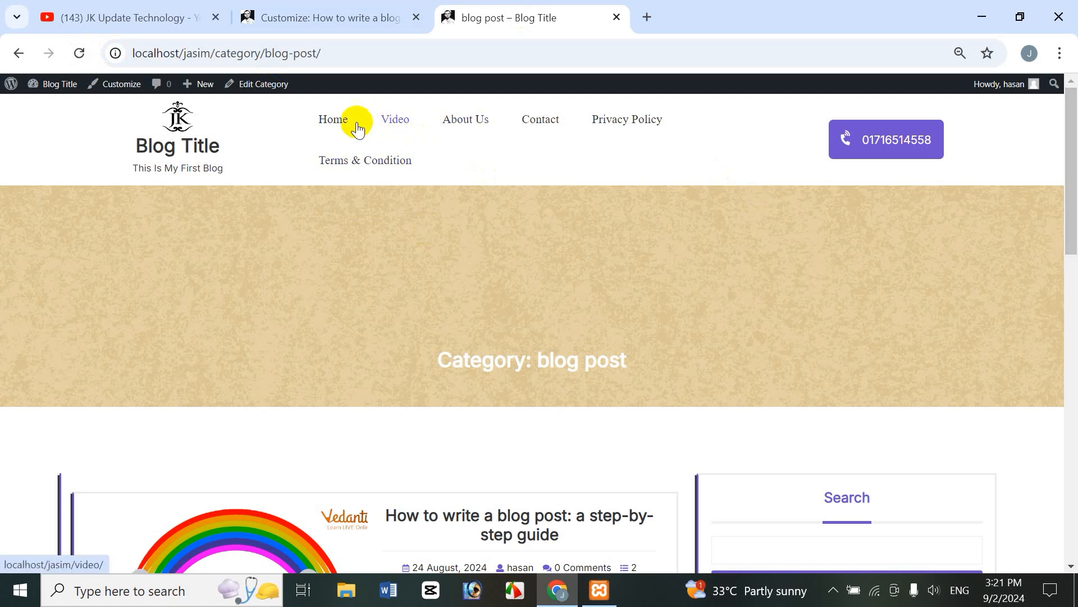
left_click(892, 139)
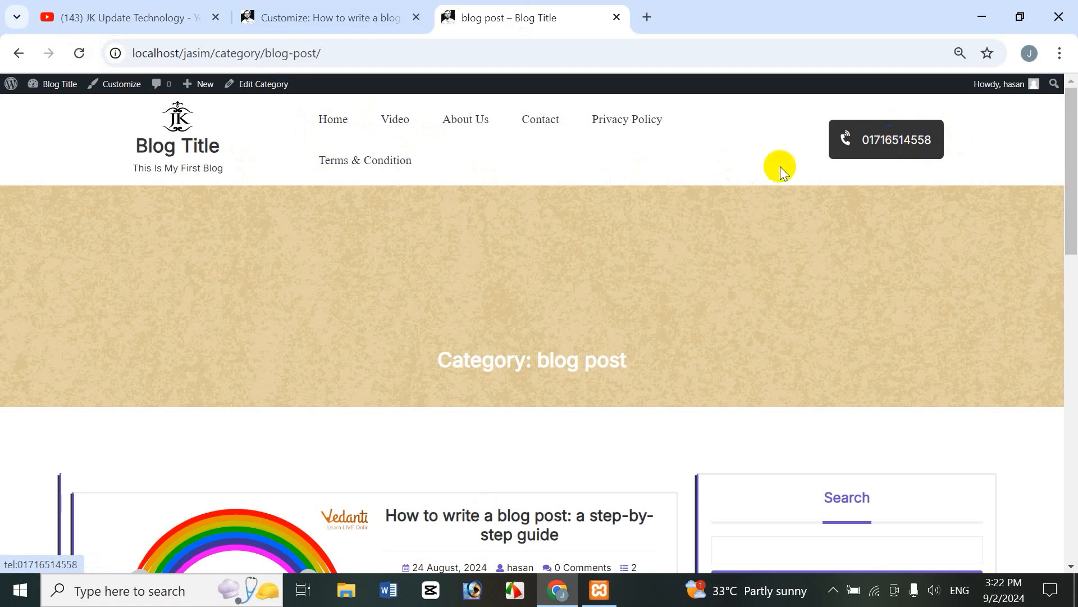
left_click(339, 12)
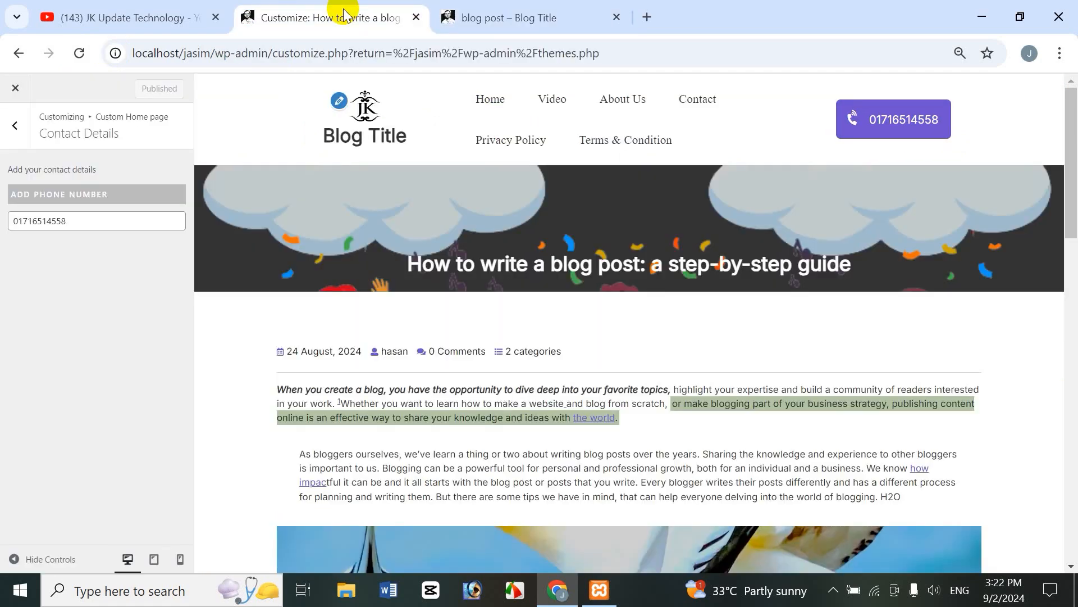
left_click(15, 128)
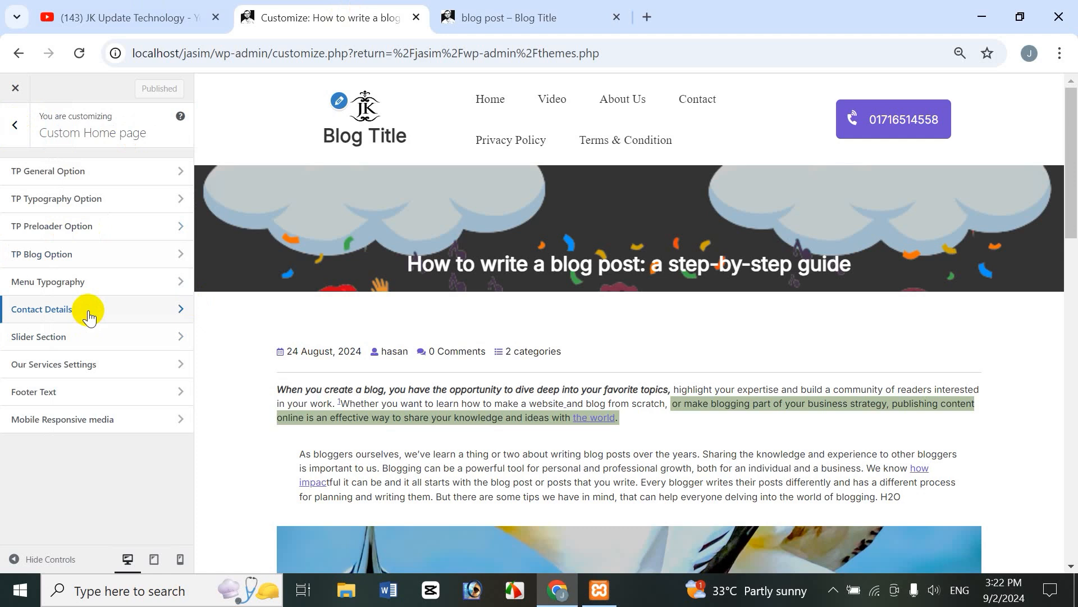
Step: Switch on the Show / Hide slider toggle in the Slider Section
left_click(46, 337)
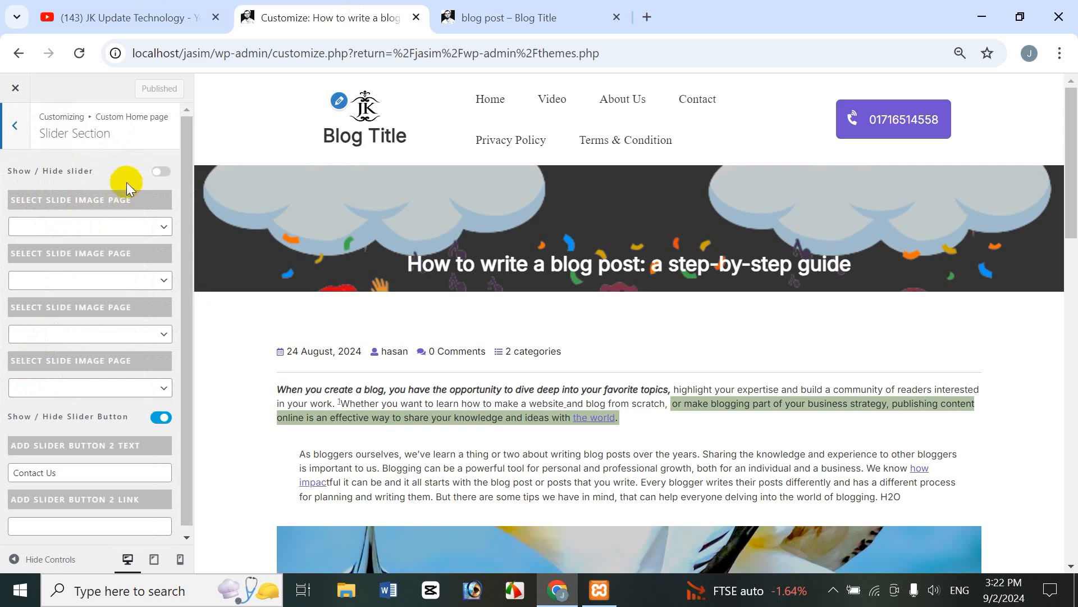
left_click(155, 177)
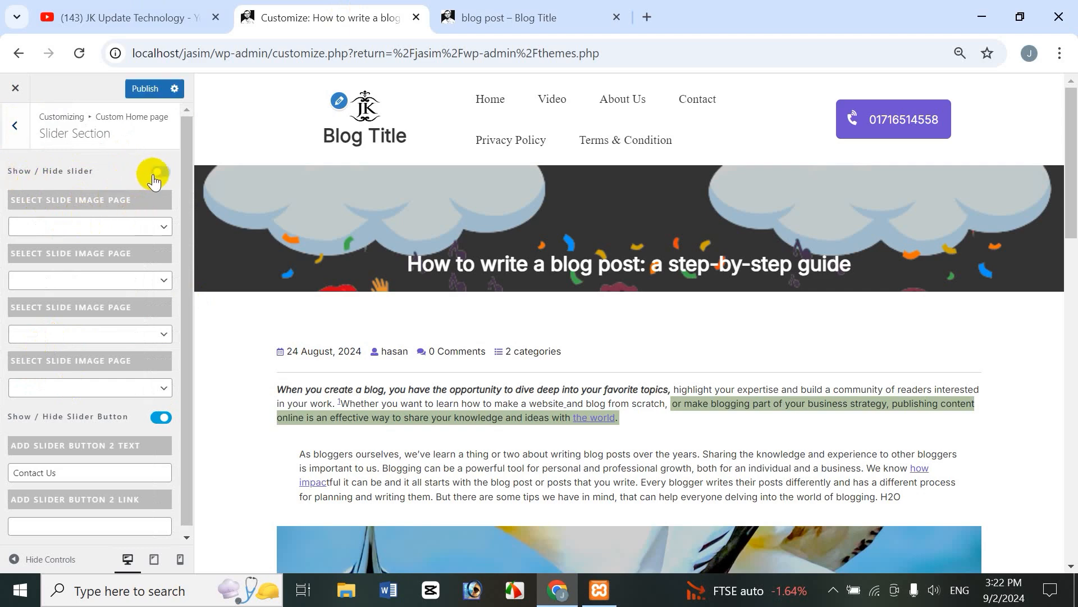
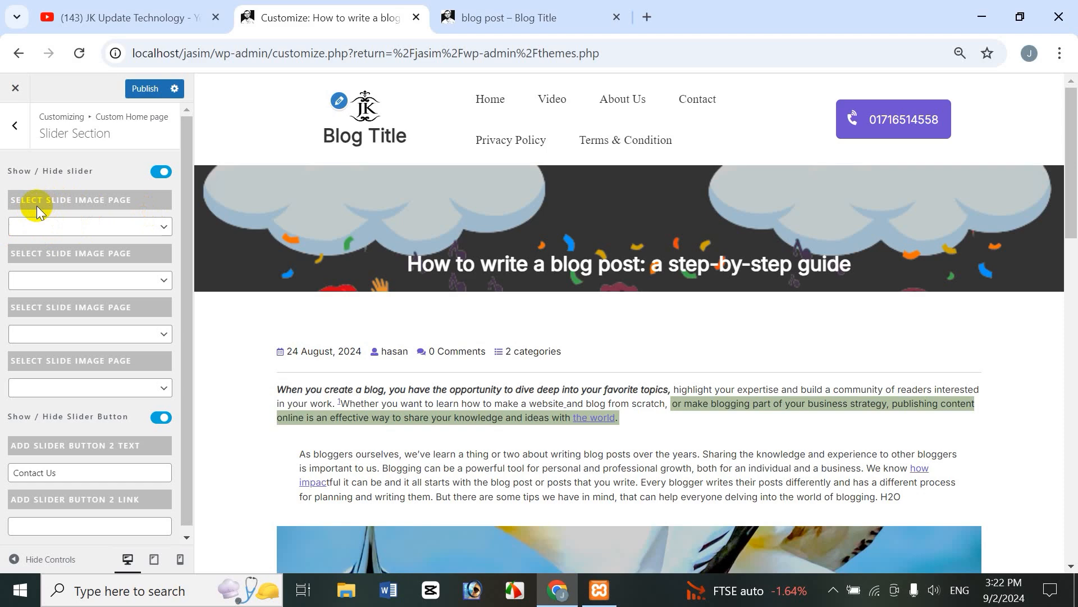
Step: Assign slides one to four to About Us, Contact, Video and Privacy Policy
left_click(127, 227)
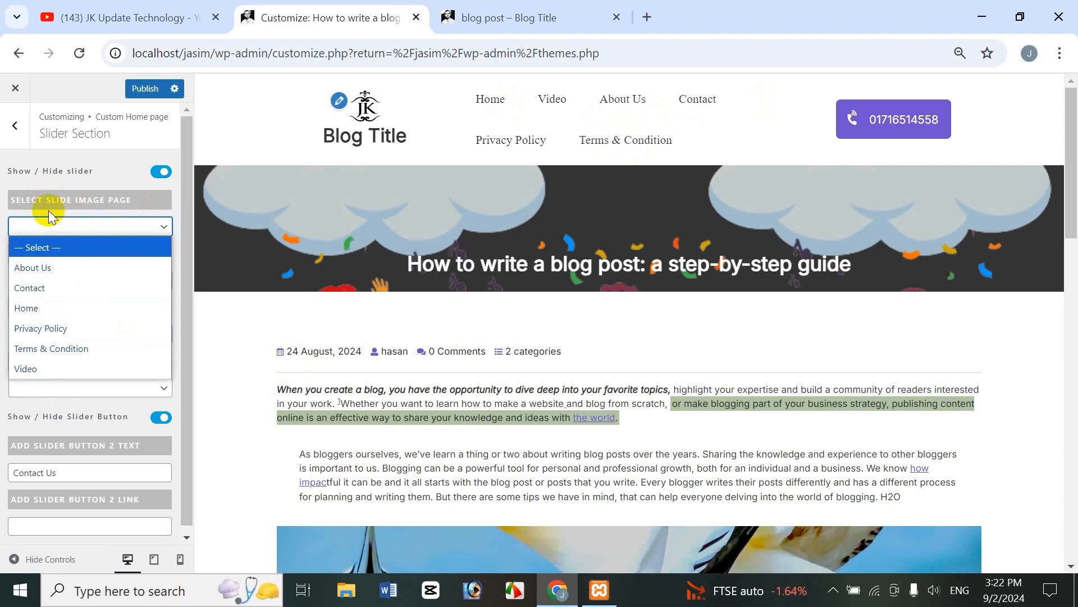
left_click(62, 267)
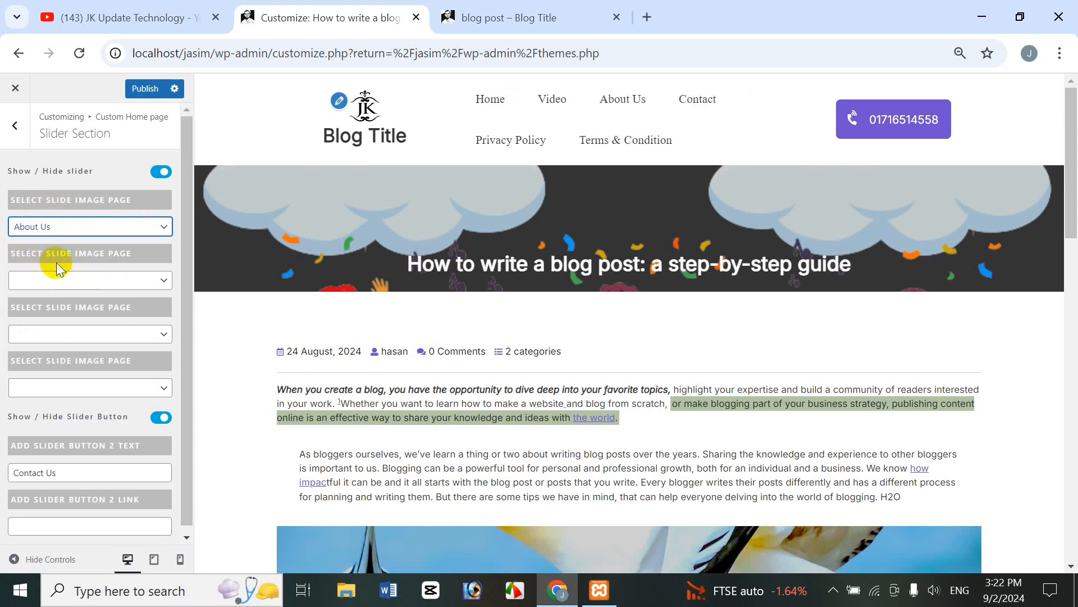
left_click(81, 288)
left_click(65, 345)
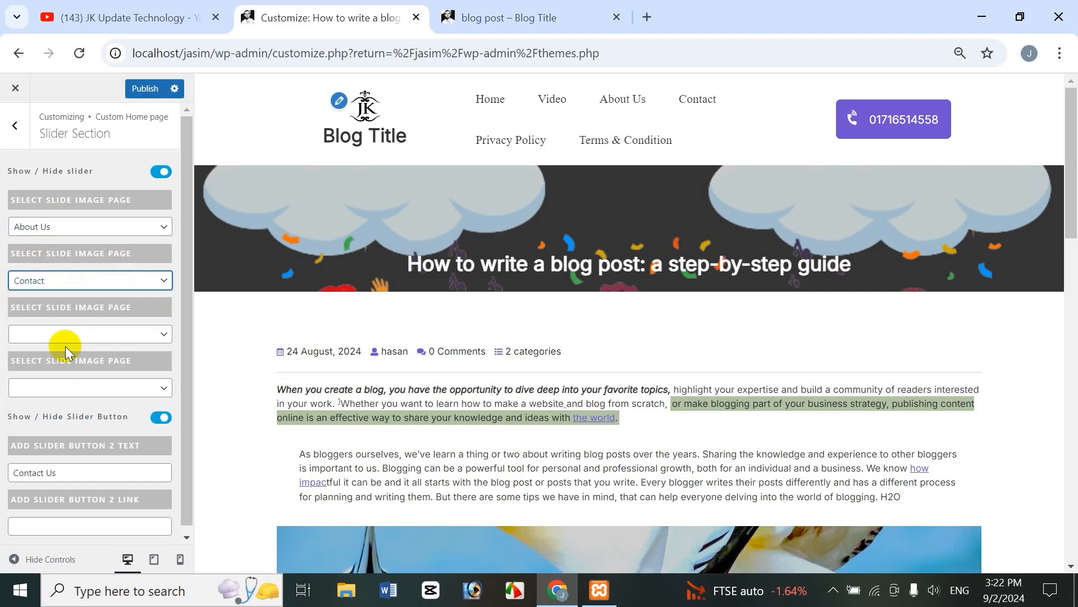
left_click(89, 335)
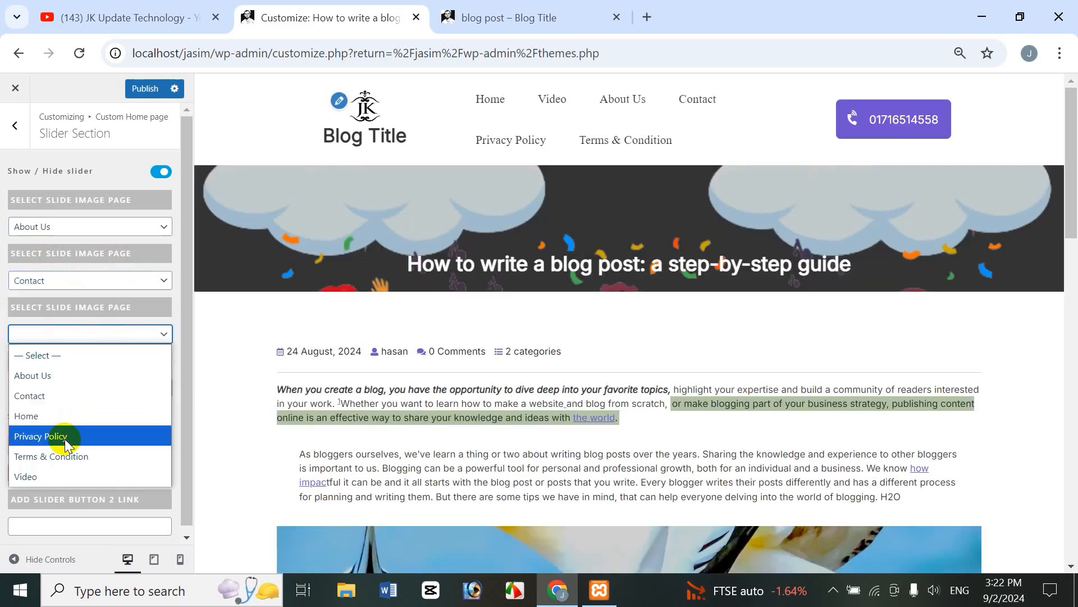
left_click(49, 475)
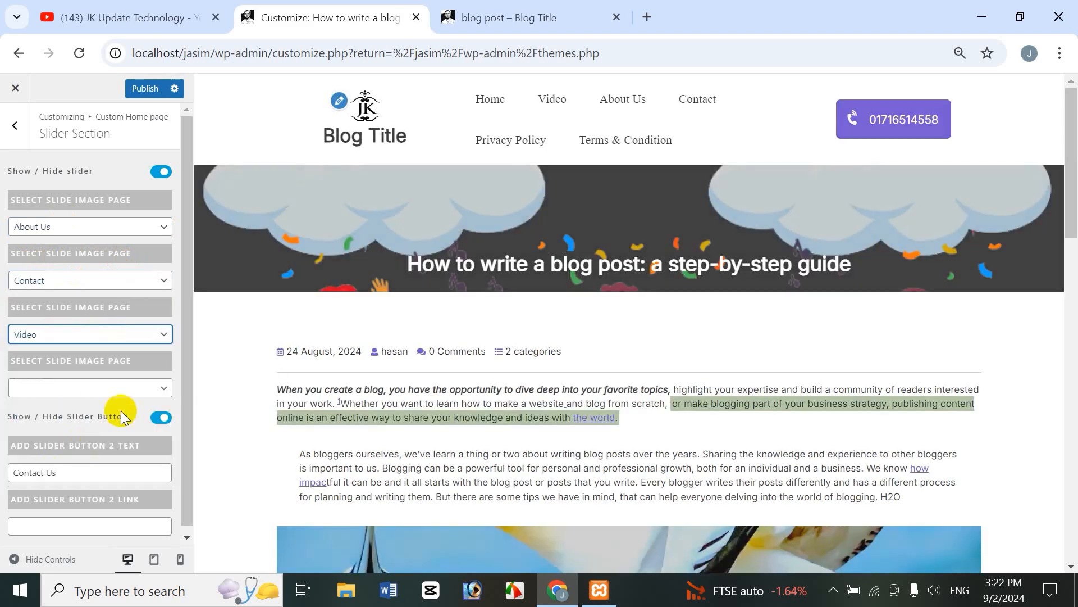
left_click(97, 387)
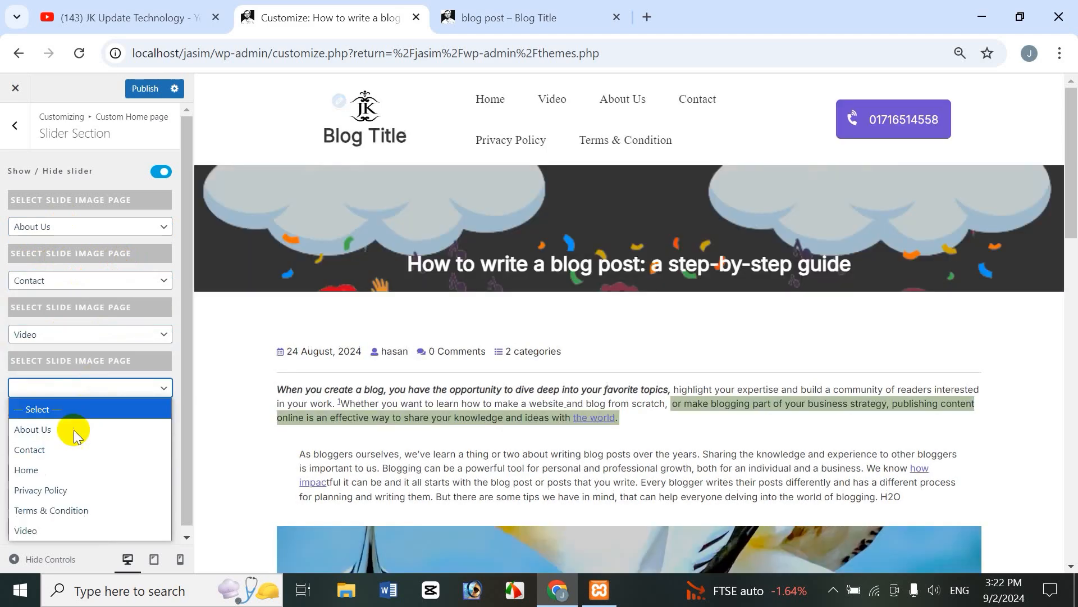
left_click(47, 493)
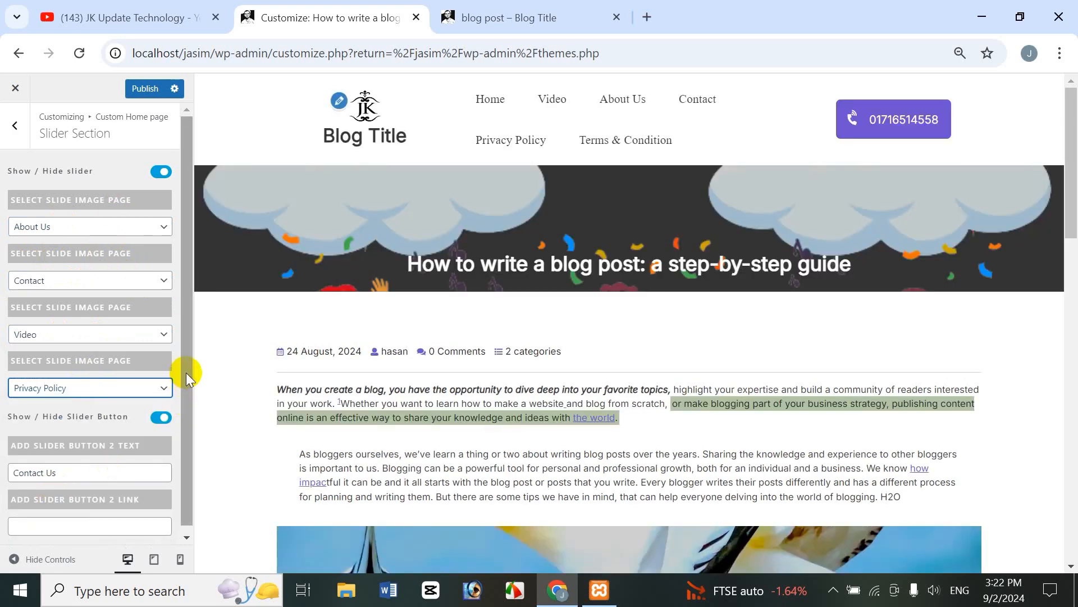
left_click_drag(186, 373, 184, 487)
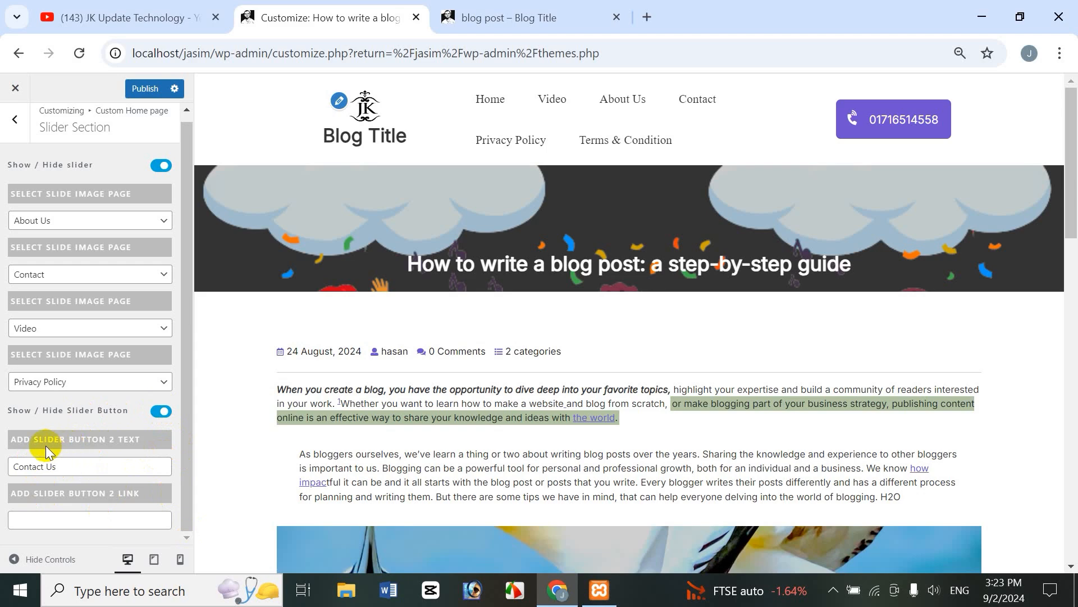
Step: Review the Contact Us slider button text and the live blog page, then return to the home page sections
left_click(93, 467)
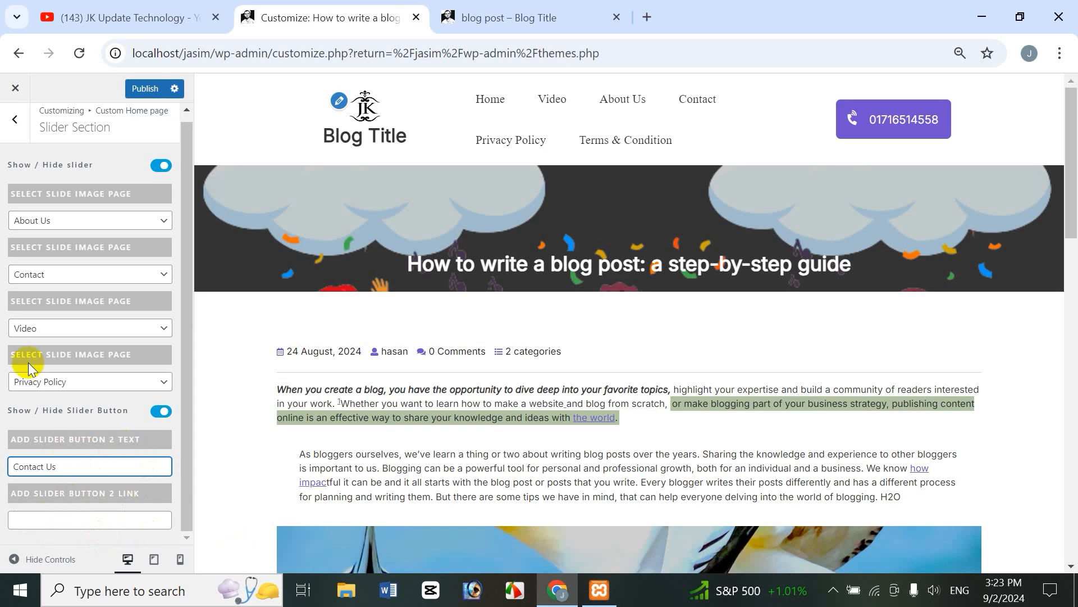
left_click(203, 279)
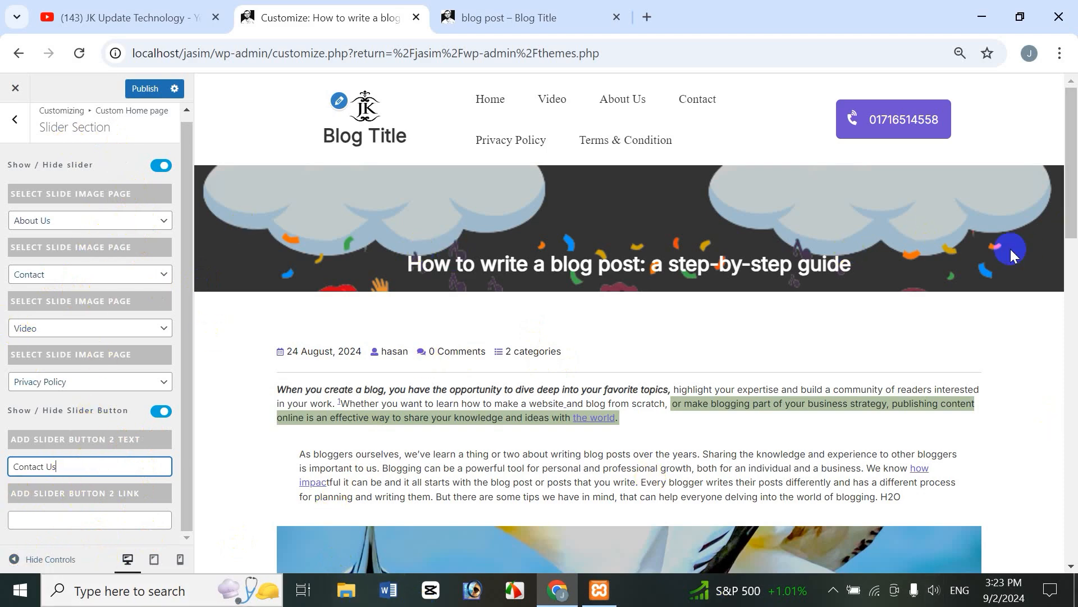
left_click_drag(1072, 209, 607, 12)
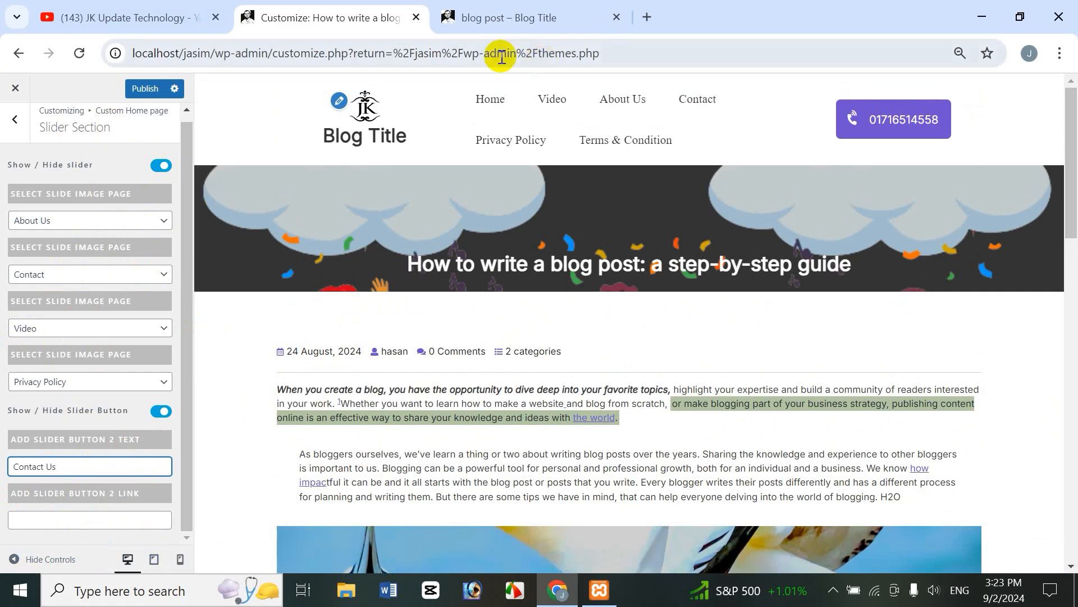
left_click(505, 17)
left_click(388, 23)
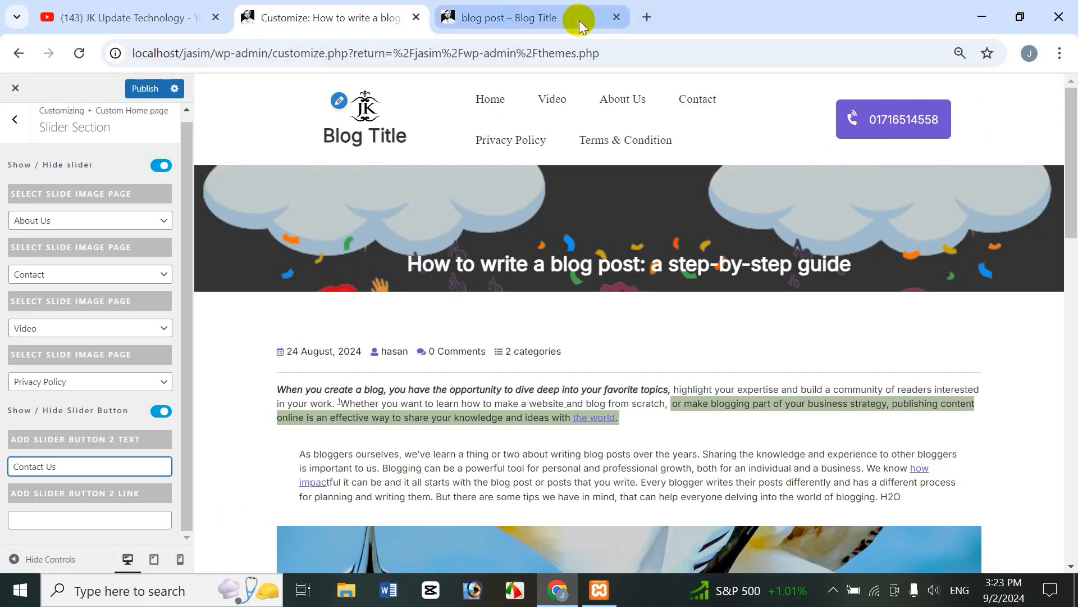
left_click(611, 13)
left_click(366, 11)
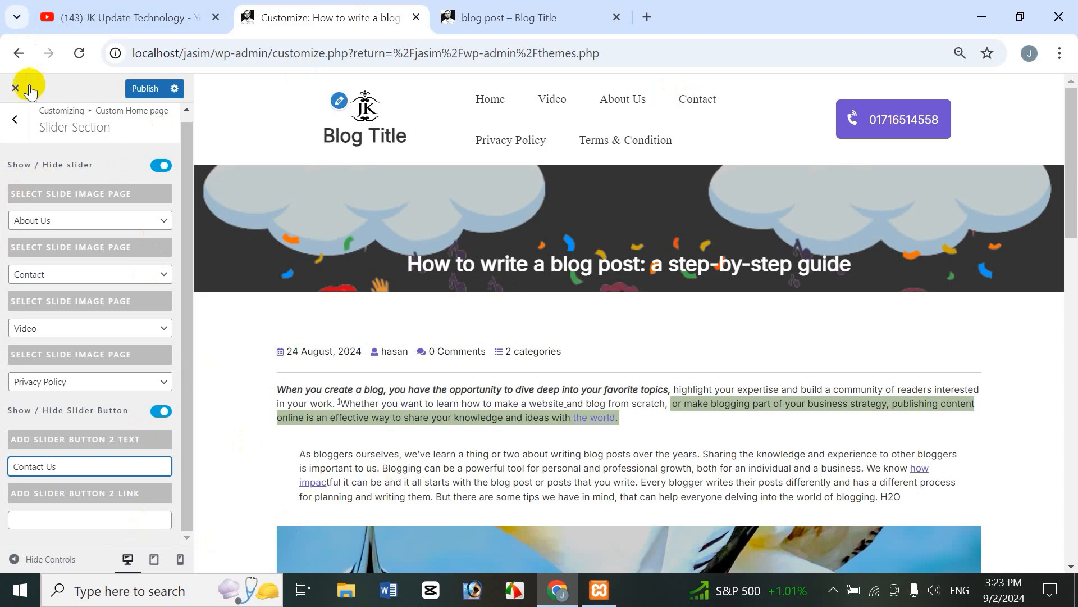
left_click(14, 120)
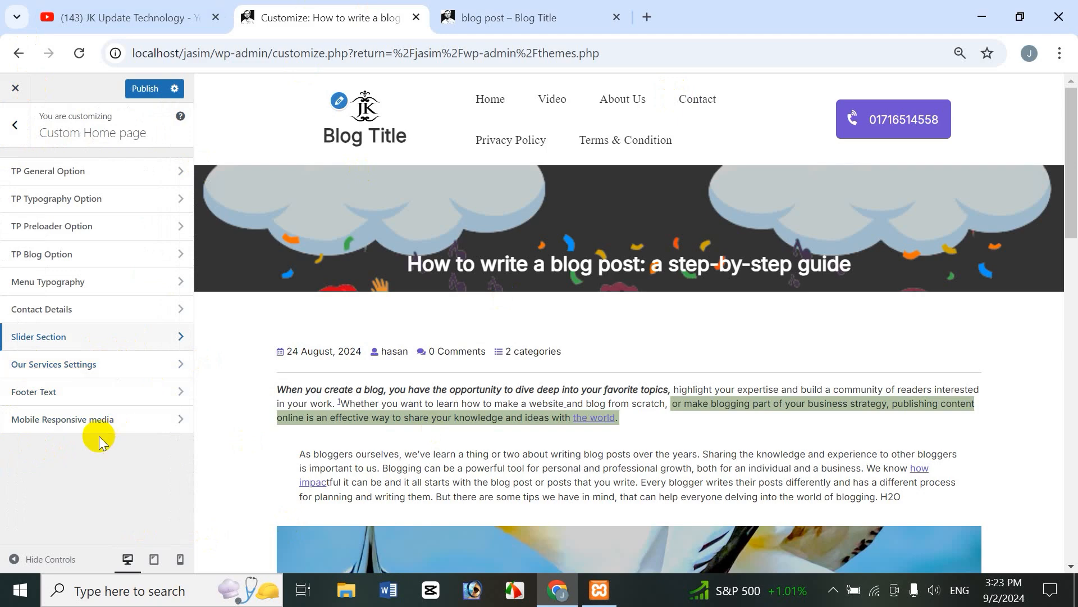
Step: Enable the Our Services section and fill its headings with placeholder text 'sdfsdfsdfsd'
left_click(79, 370)
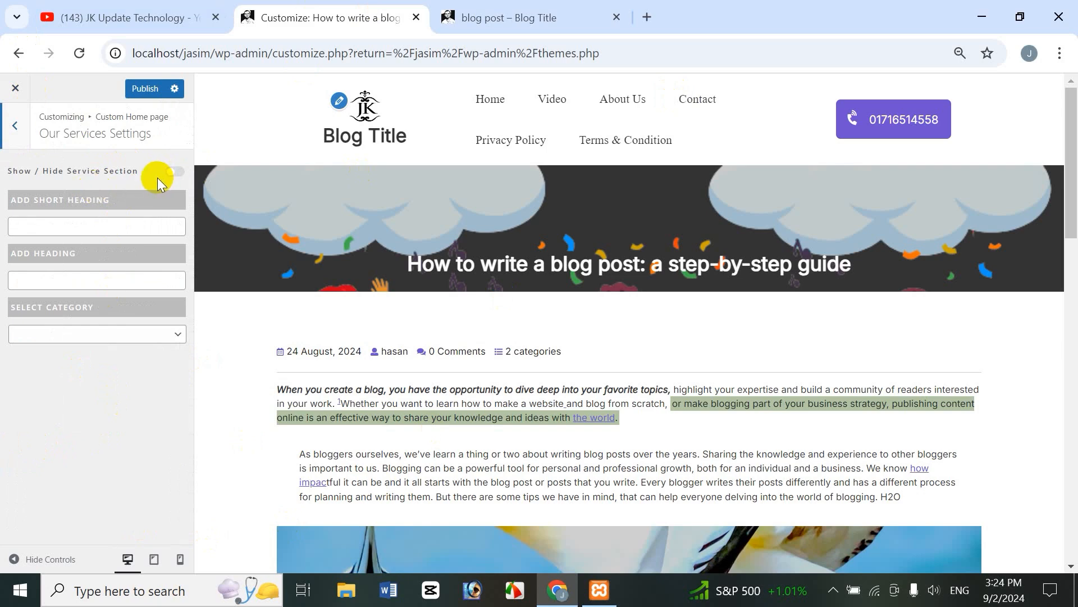
left_click(173, 173)
left_click(113, 227)
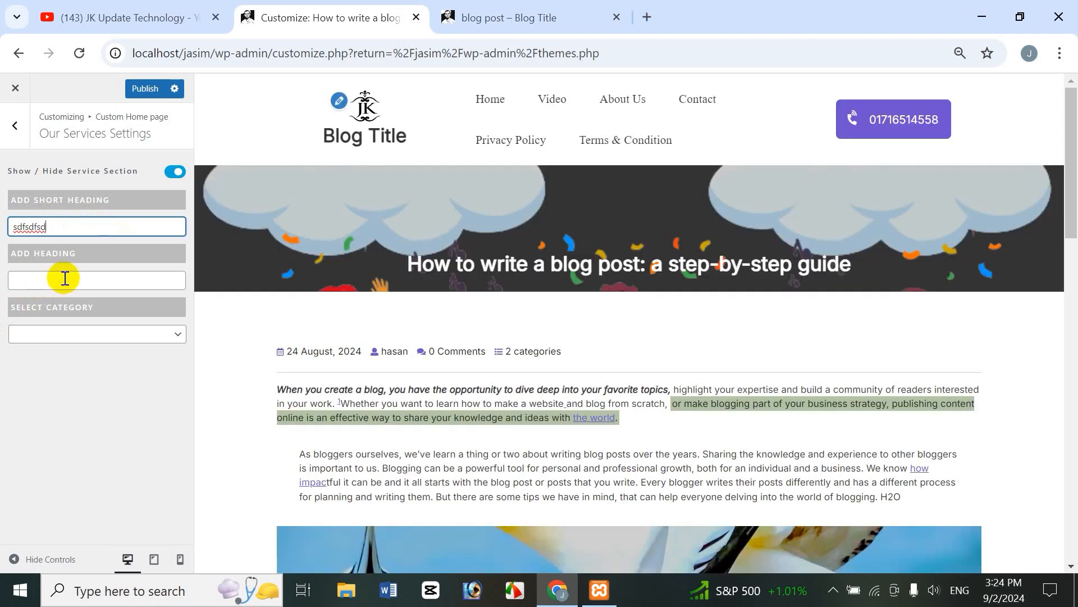
left_click(63, 279)
type("sdfsdfsdfsd")
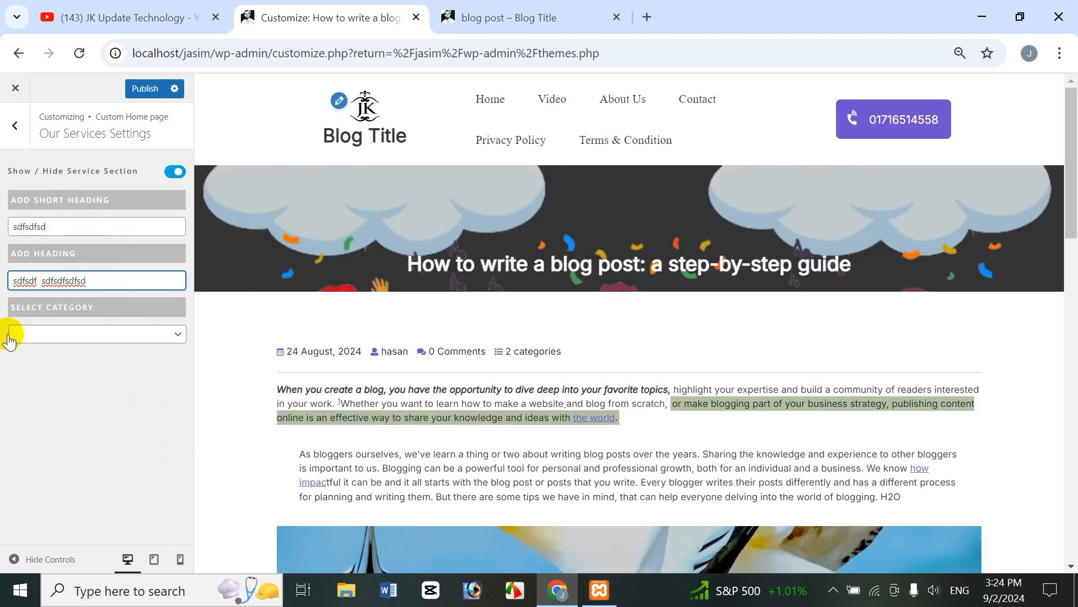
Step: Set the services category to Fashion, check the live page, and return to the home page sections
left_click(101, 336)
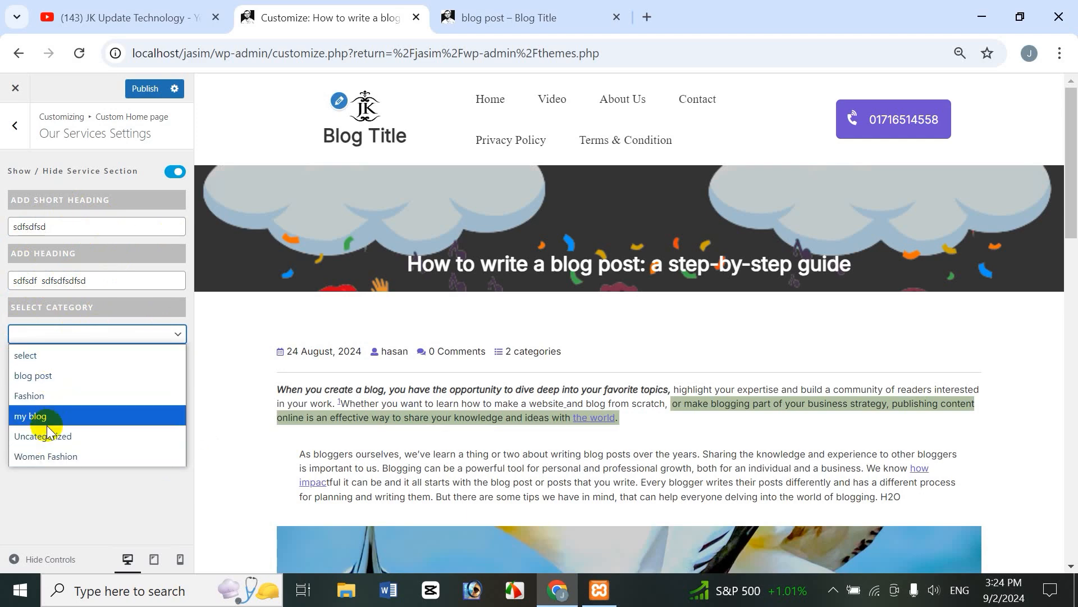
left_click(46, 395)
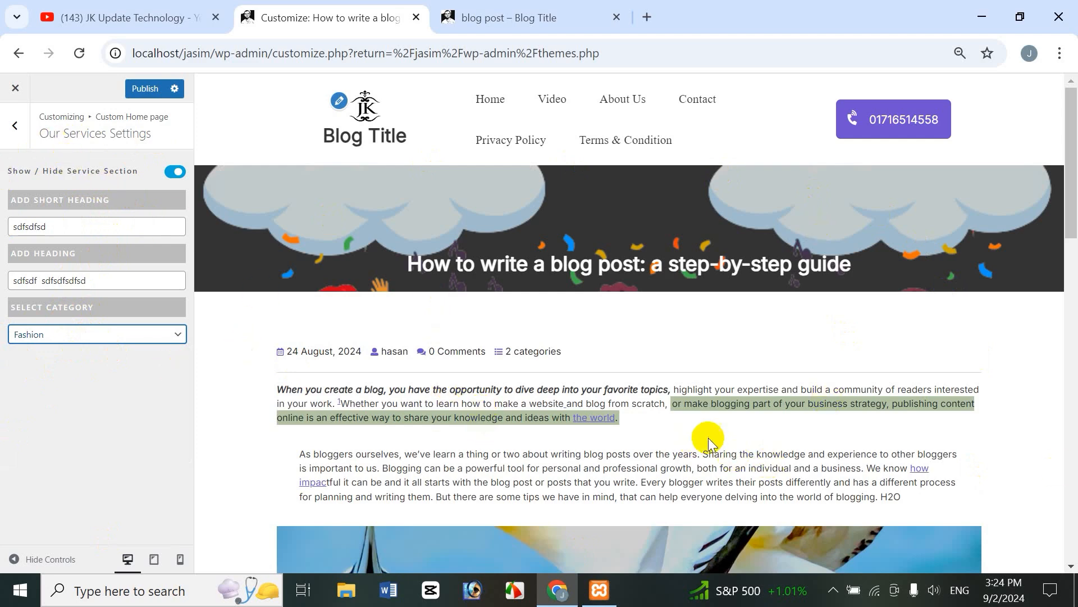
left_click(466, 17)
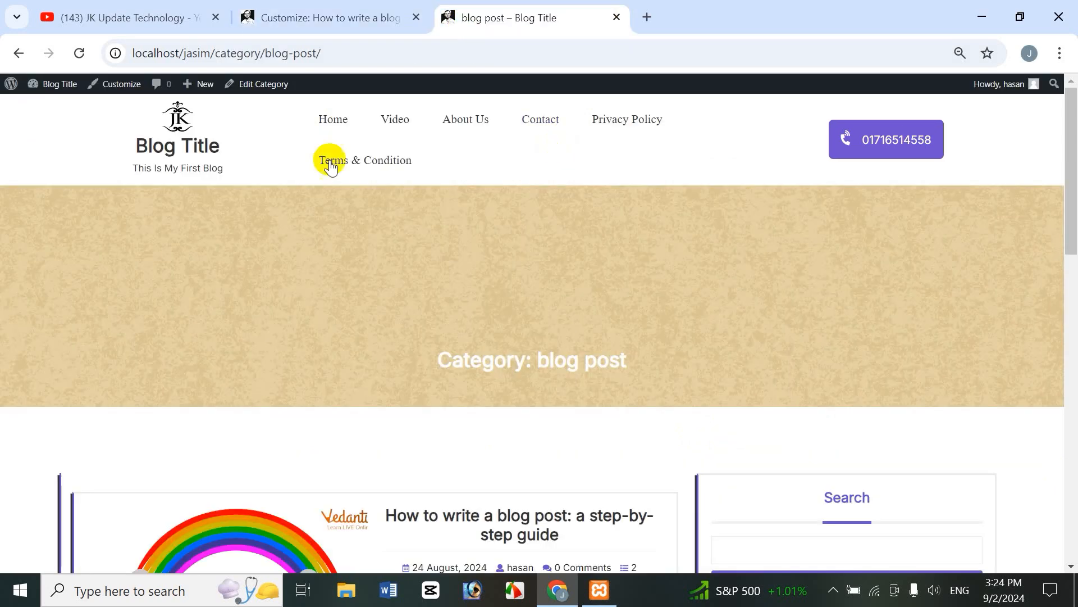
left_click(367, 12)
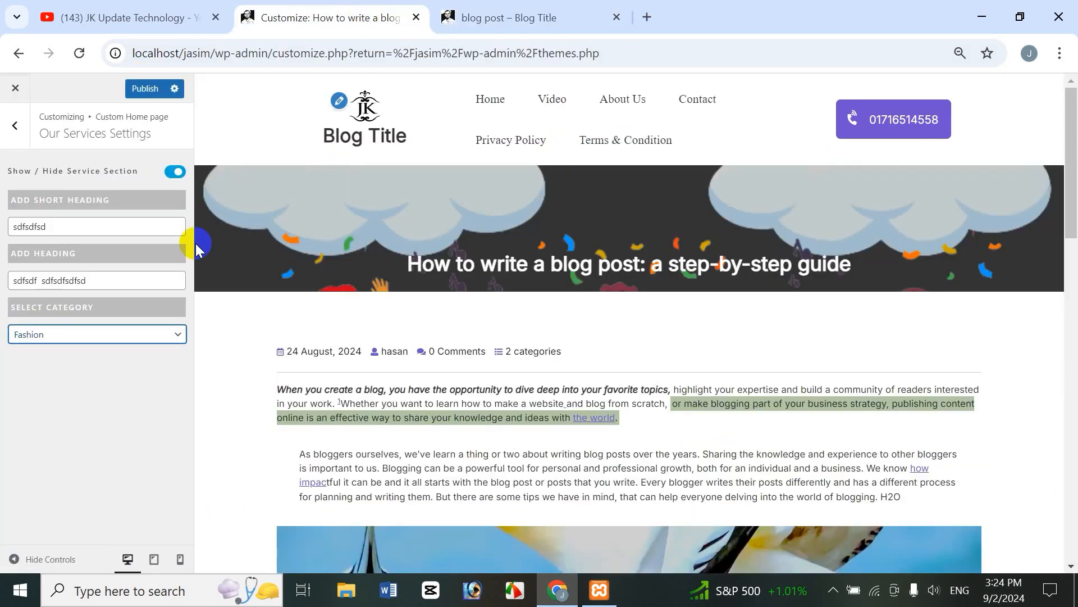
left_click(15, 125)
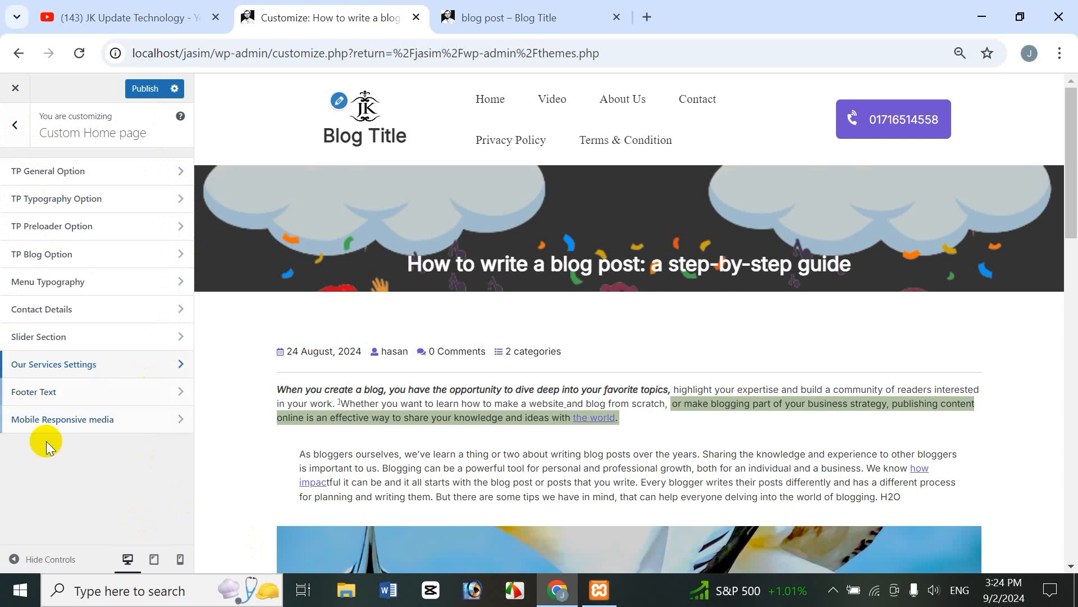
Step: Set the footer copyright text to 'All Right Reserverd'
left_click(33, 392)
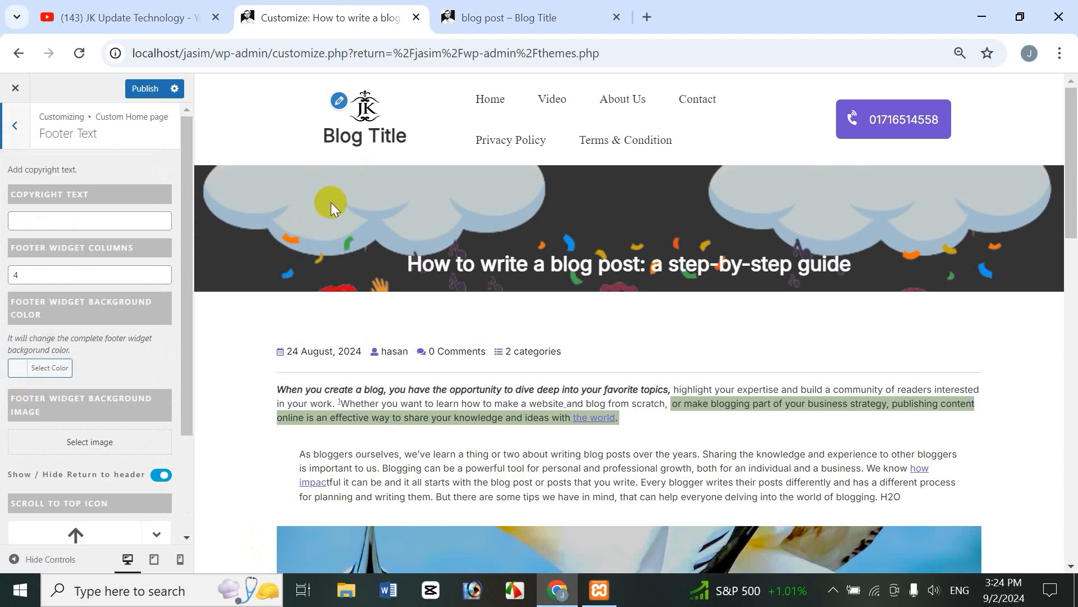
left_click_drag(1072, 205, 1073, 576)
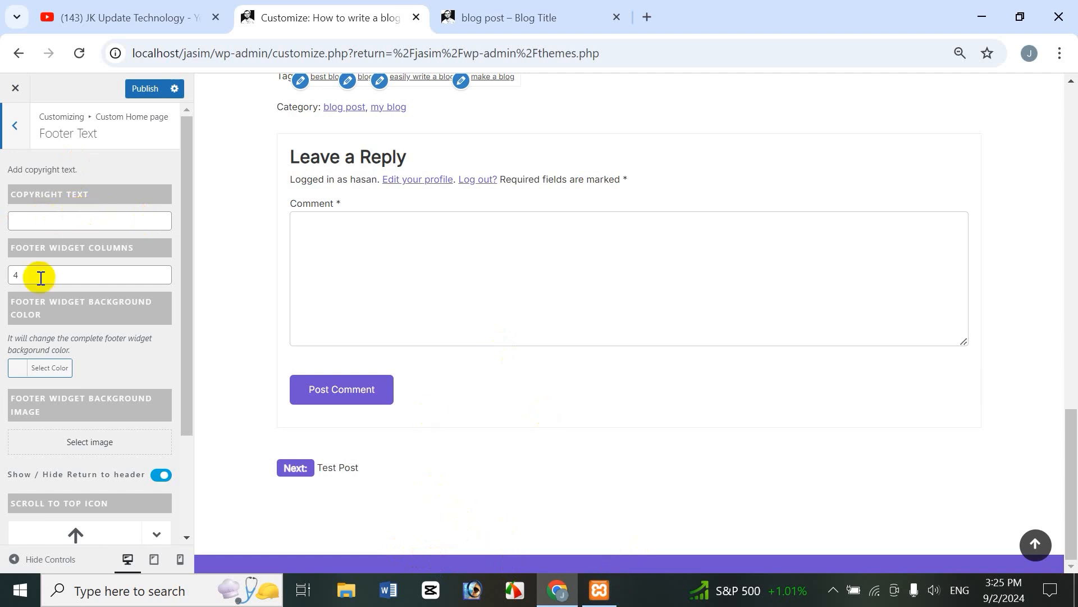
left_click(77, 223)
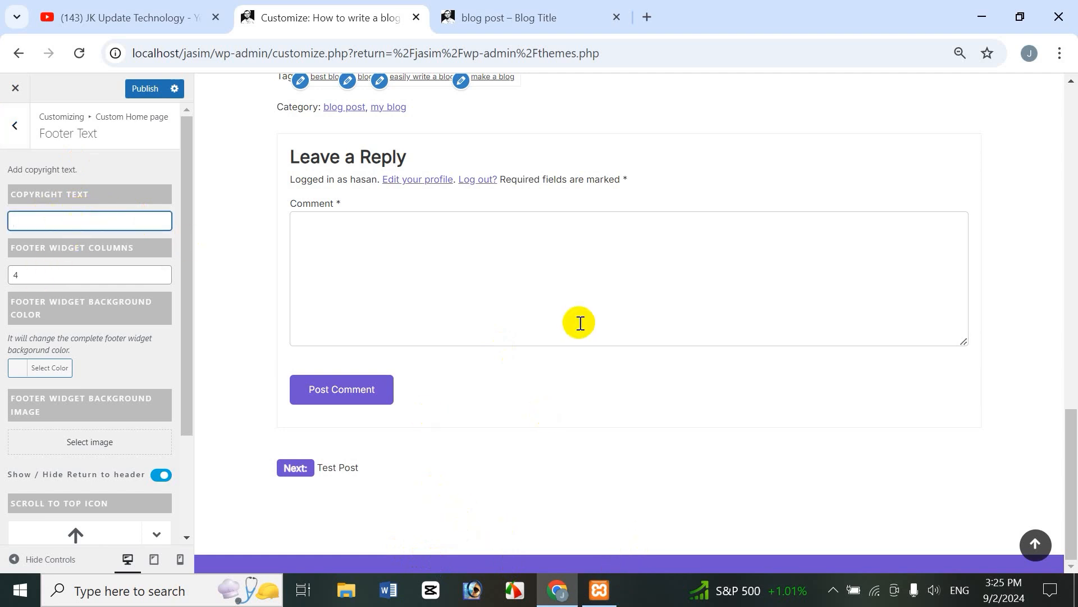
type("All ")
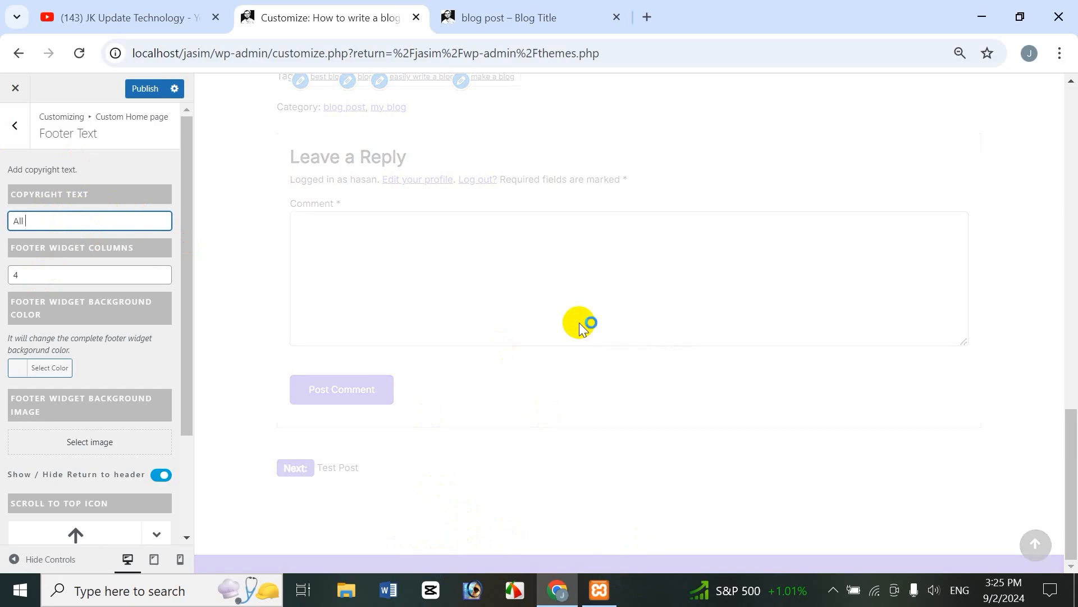
type("Right ")
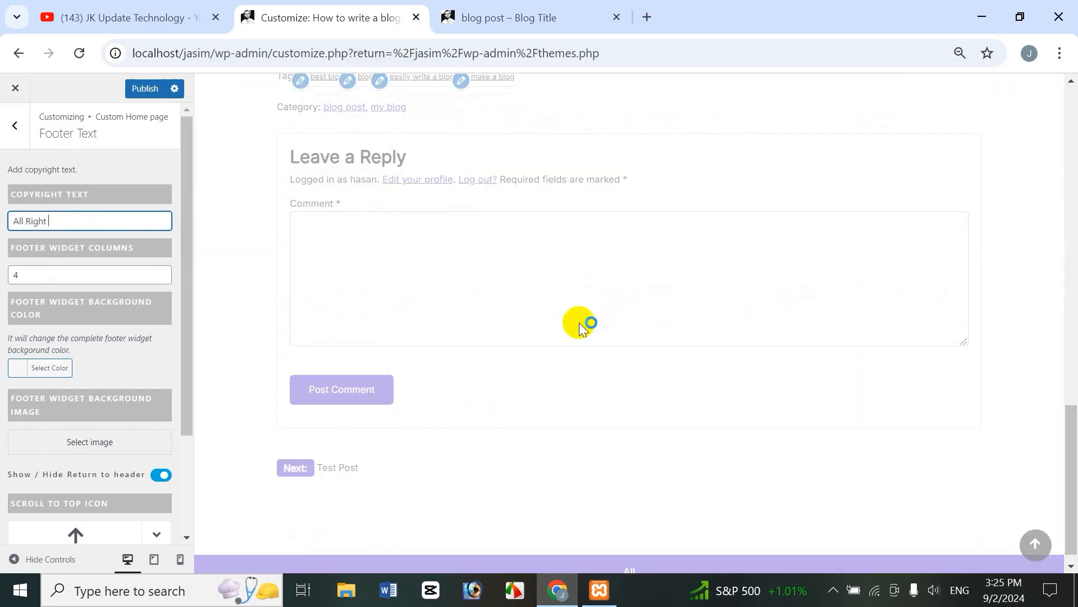
type("Reserverd")
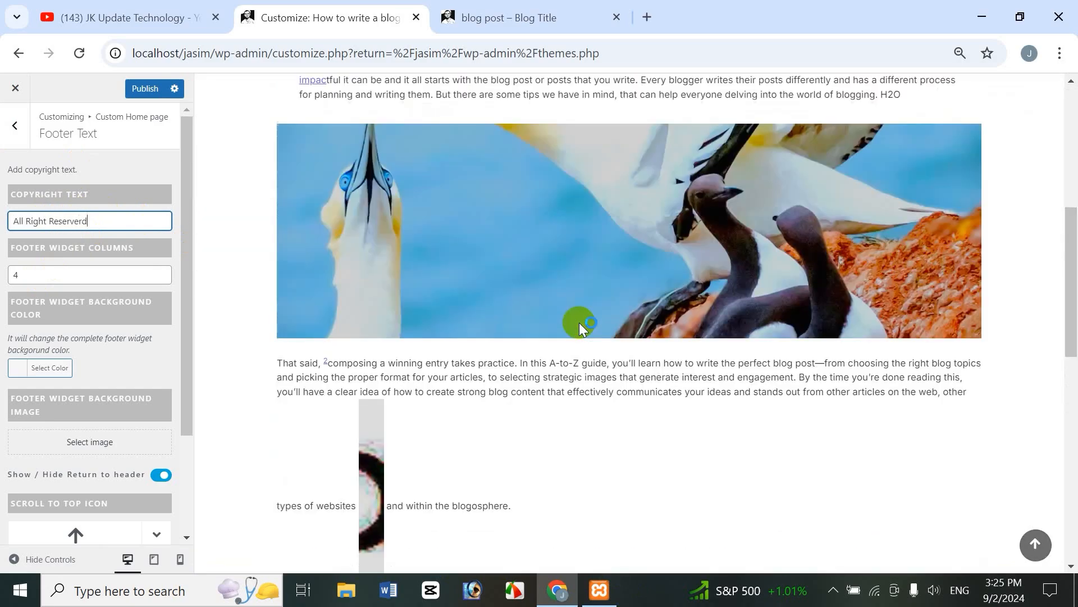
Step: Edit the Footer Widget Columns value, keeping the footer at 4 widget columns
scroll(670, 394, "down", 20)
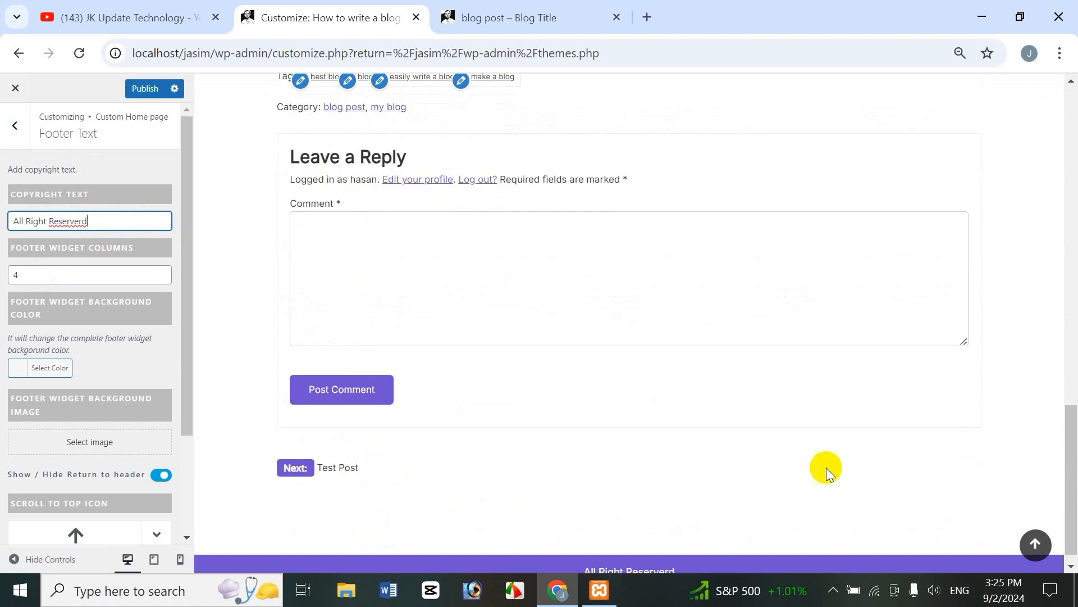
left_click_drag(1070, 449, 1070, 550)
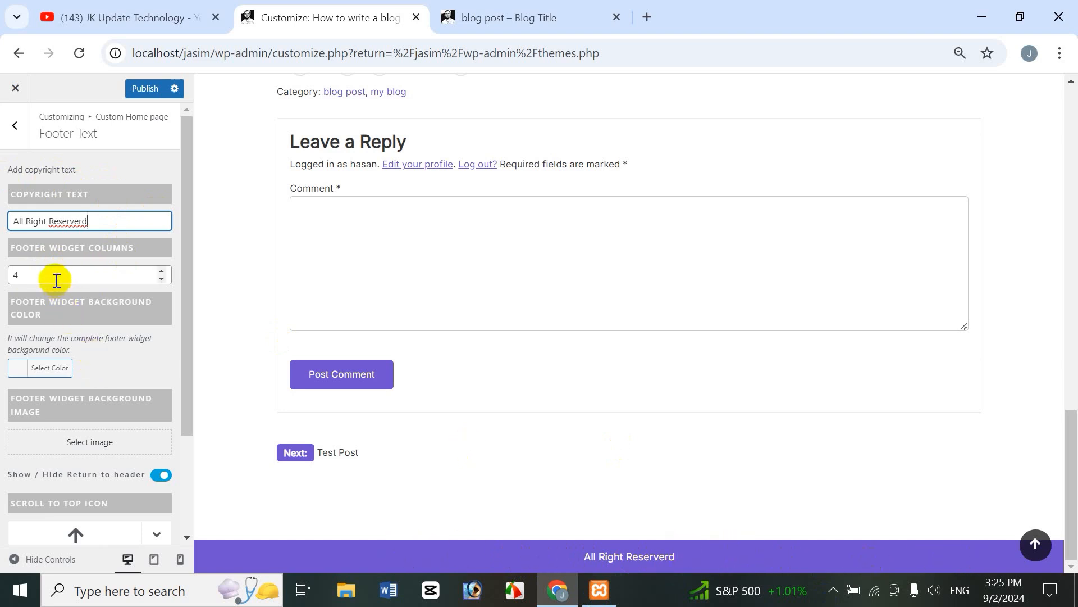
double_click(162, 273)
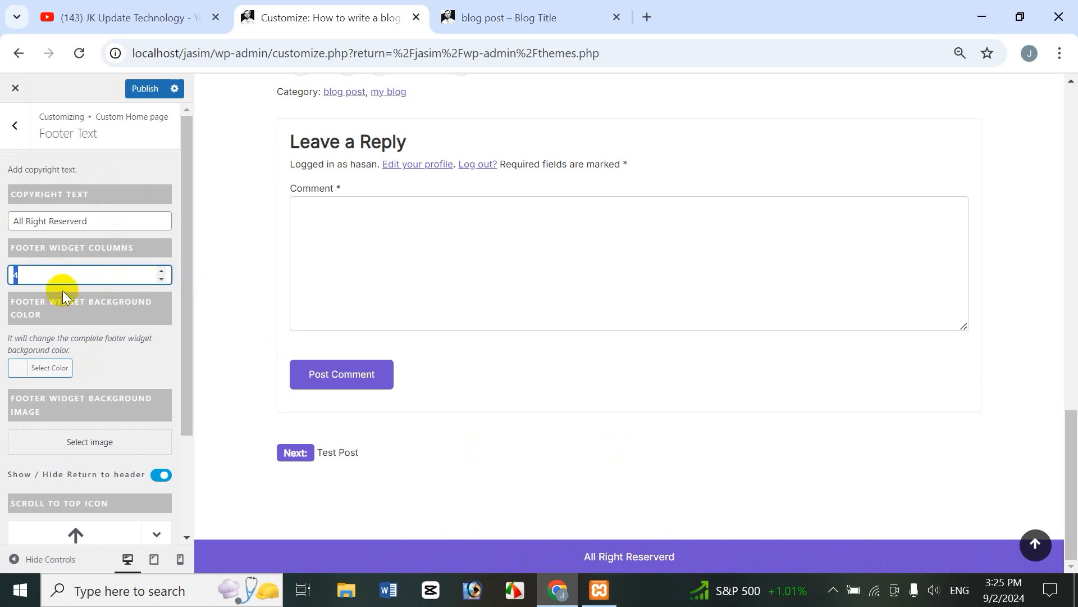
left_click(106, 275)
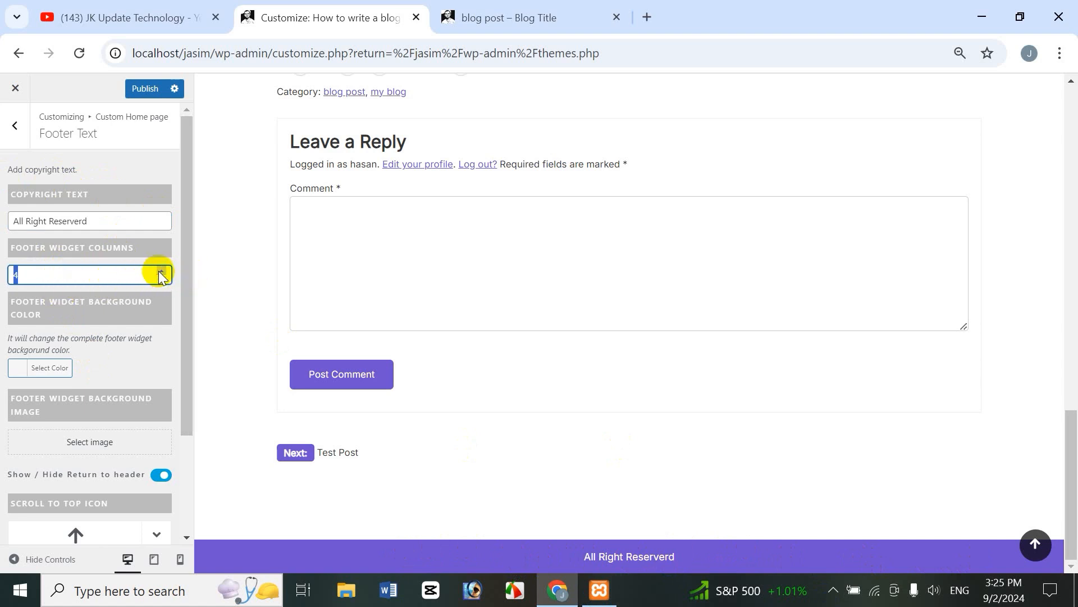
type("6")
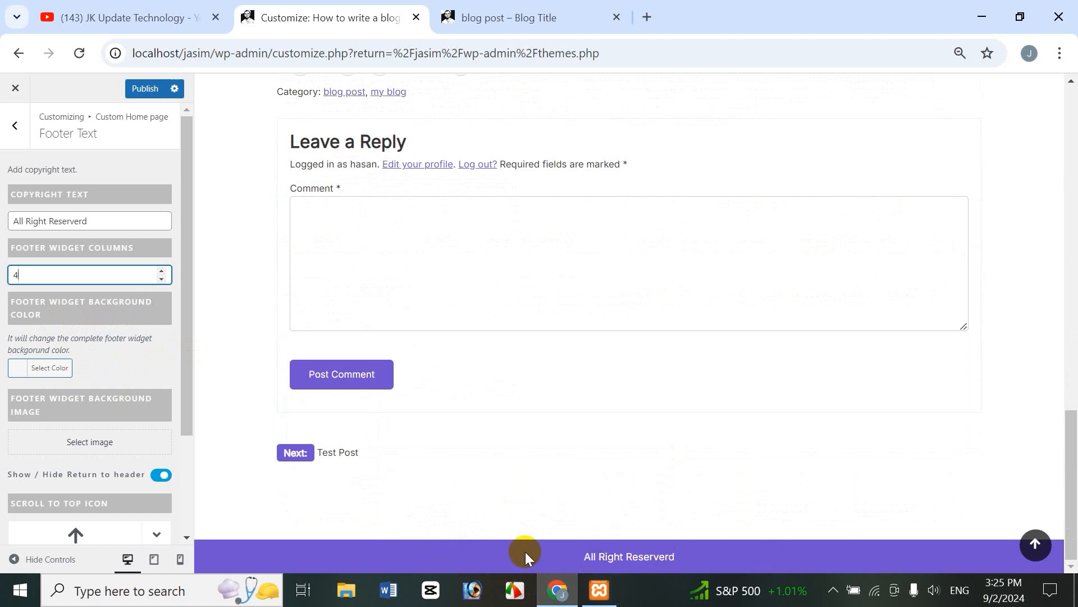
Step: Set the footer widget background colour to the yellow #eeee22 swatch
left_click(50, 371)
left_click(80, 515)
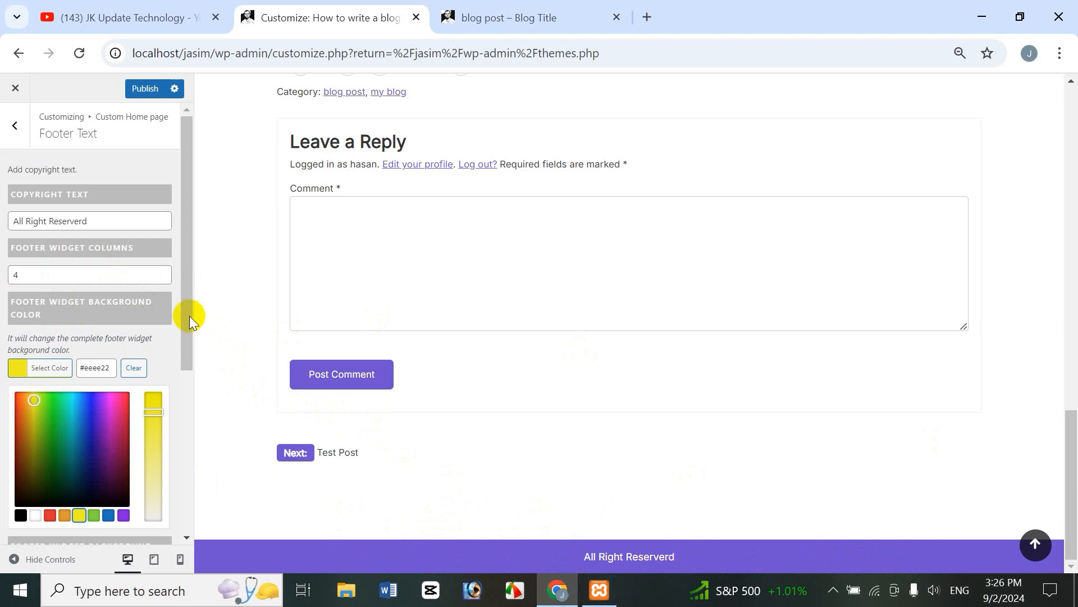
left_click_drag(189, 315, 217, 445)
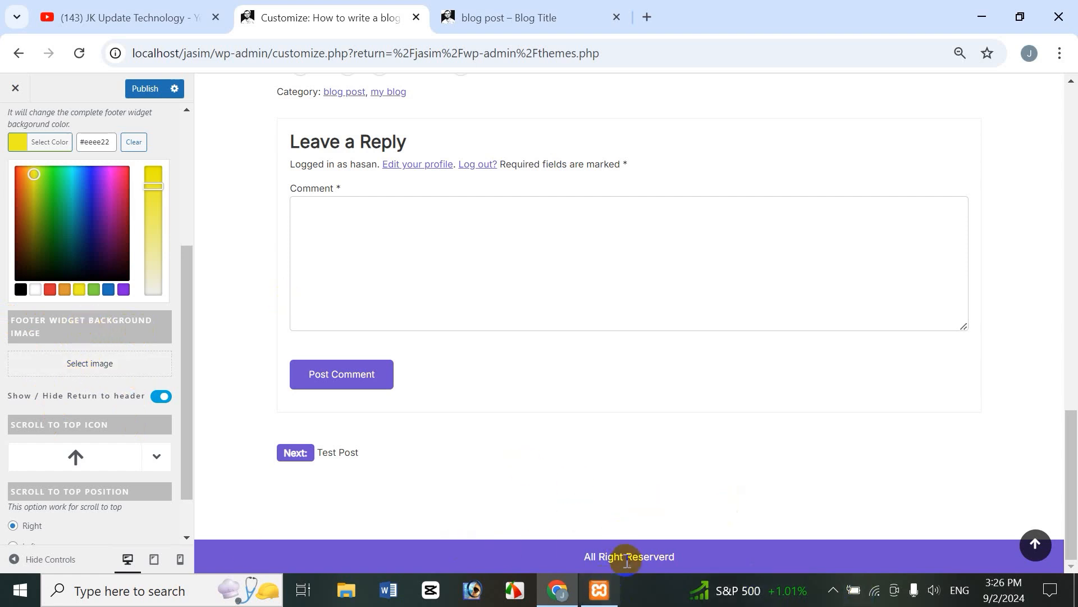
left_click_drag(187, 276, 207, 175)
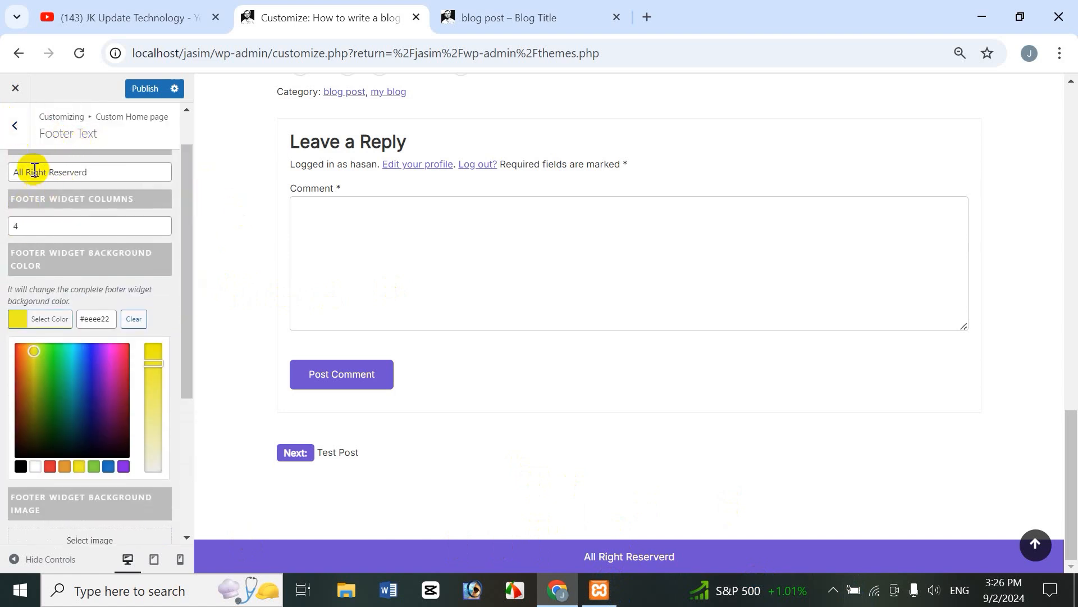
Step: From the main Customizer menu, open Widgets > Footer 1 and dismiss the welcome guide
left_click(15, 129)
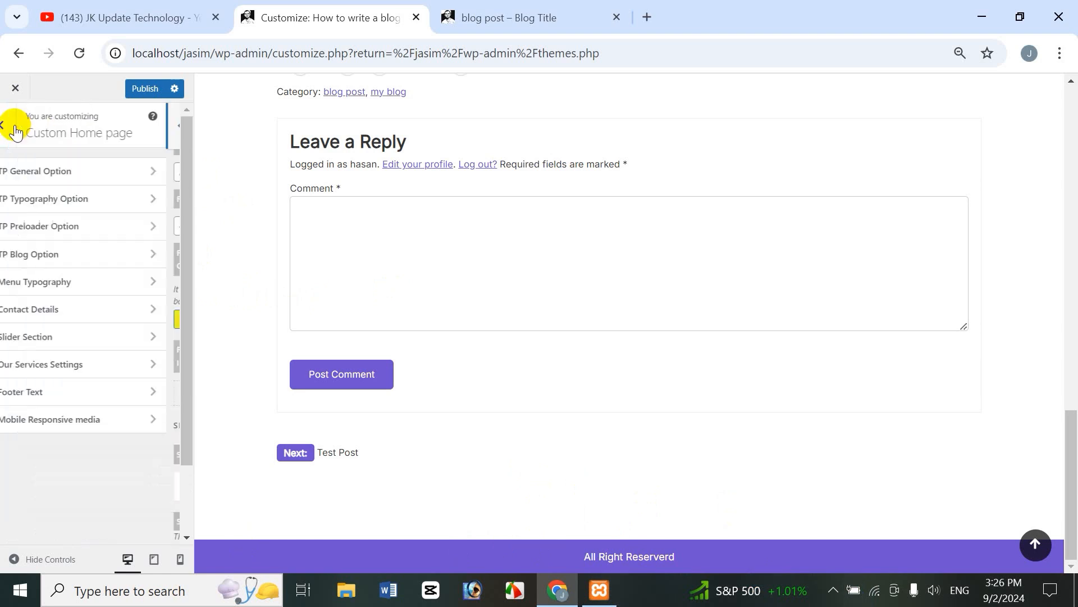
left_click(18, 126)
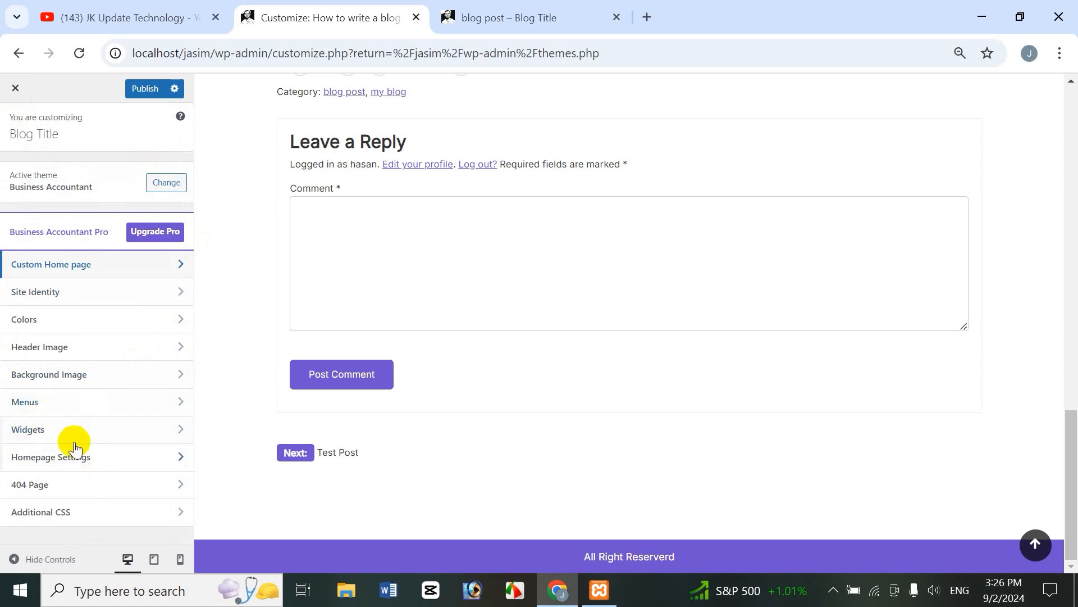
left_click(45, 431)
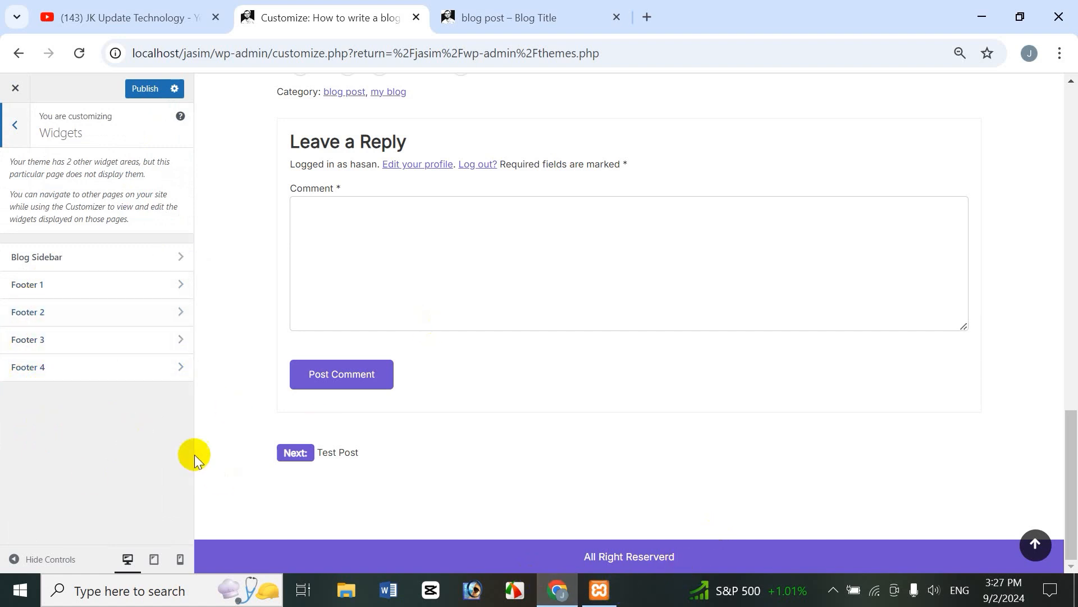
left_click(37, 285)
key("Escape")
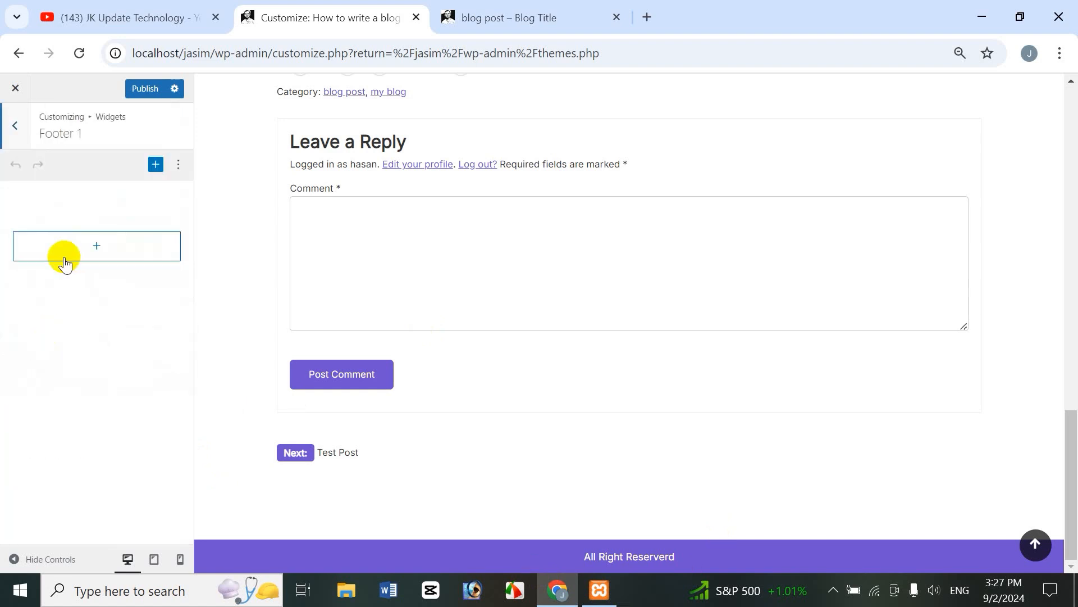
Step: Add an H2 heading block to Footer 1 containing the author's name
left_click(155, 166)
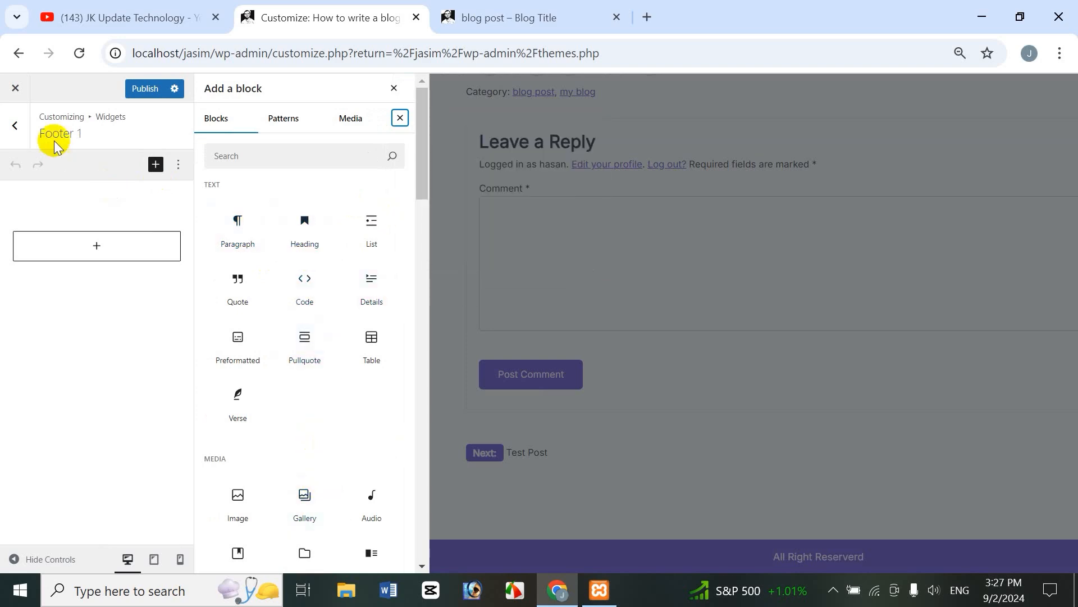
left_click(301, 235)
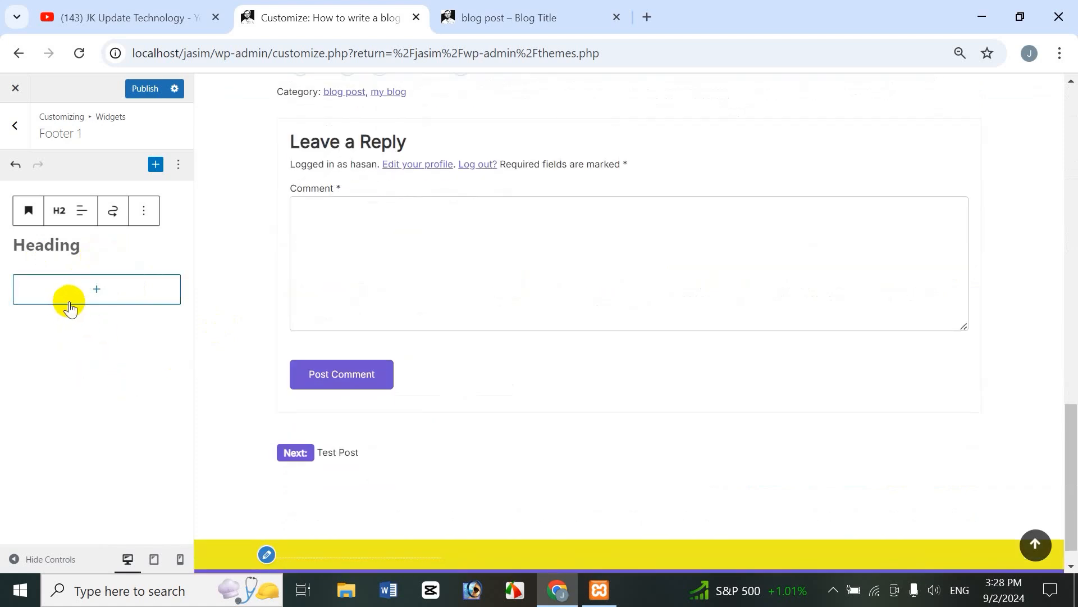
left_click(66, 247)
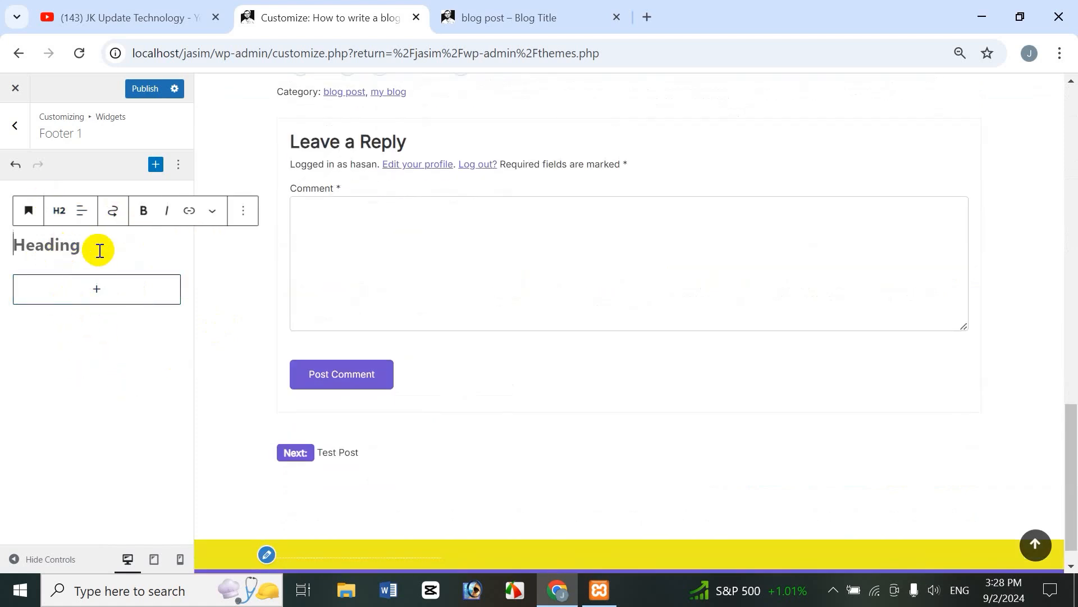
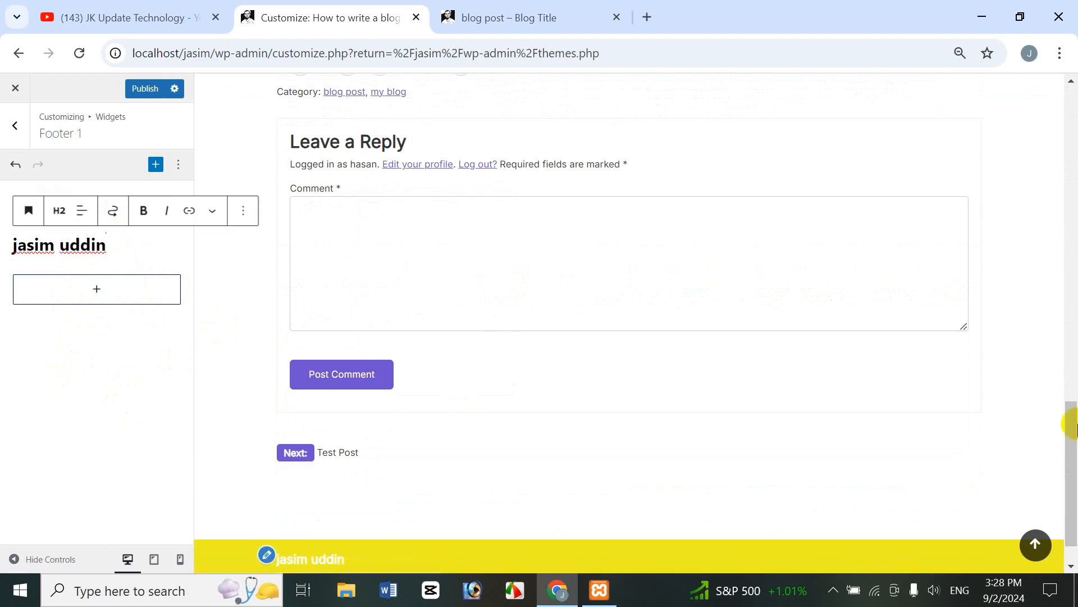
scroll(1067, 440, "down", 1)
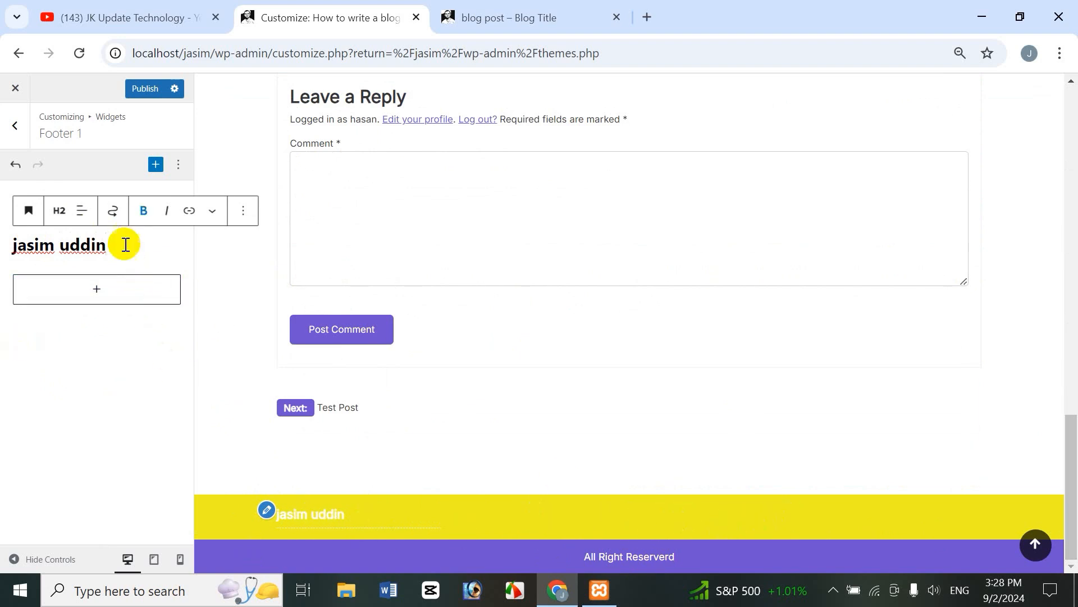
left_click_drag(13, 244, 129, 228)
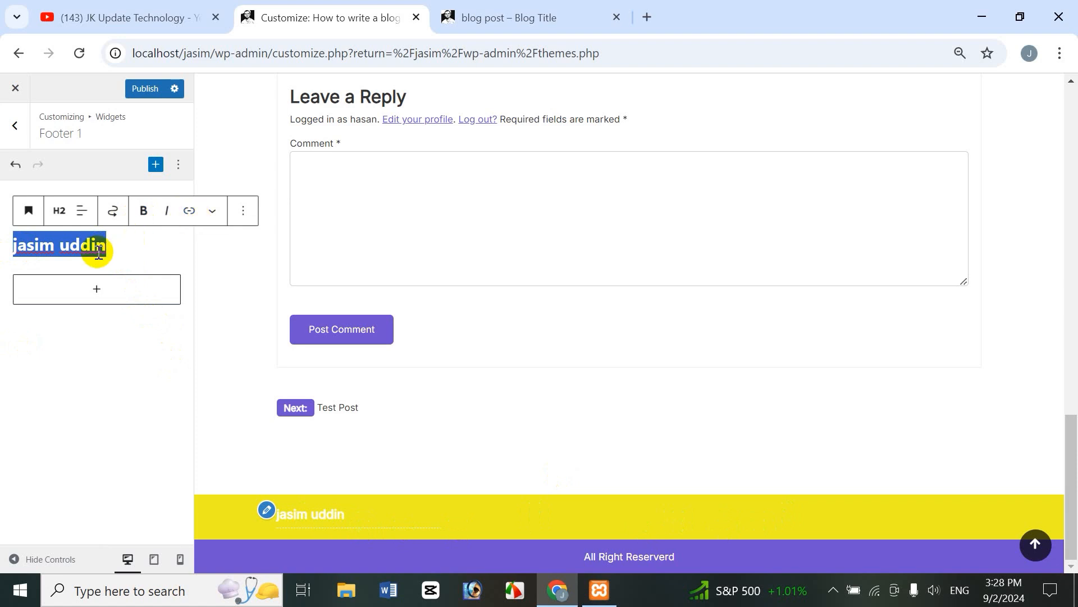
Step: Upload the IOP logo as an image block beneath the Footer 1 heading
left_click(187, 213)
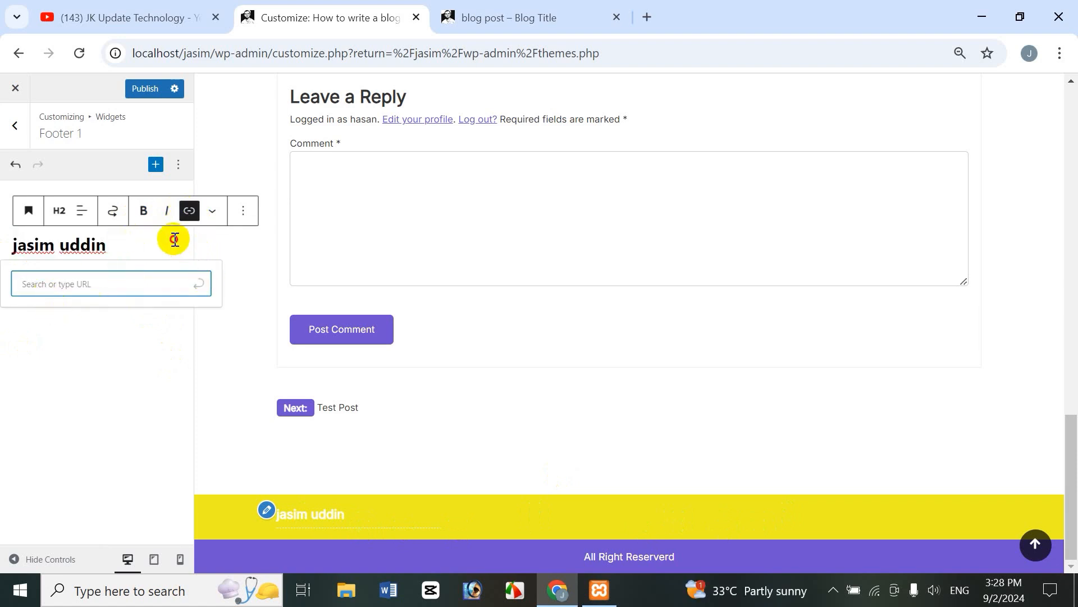
left_click(175, 240)
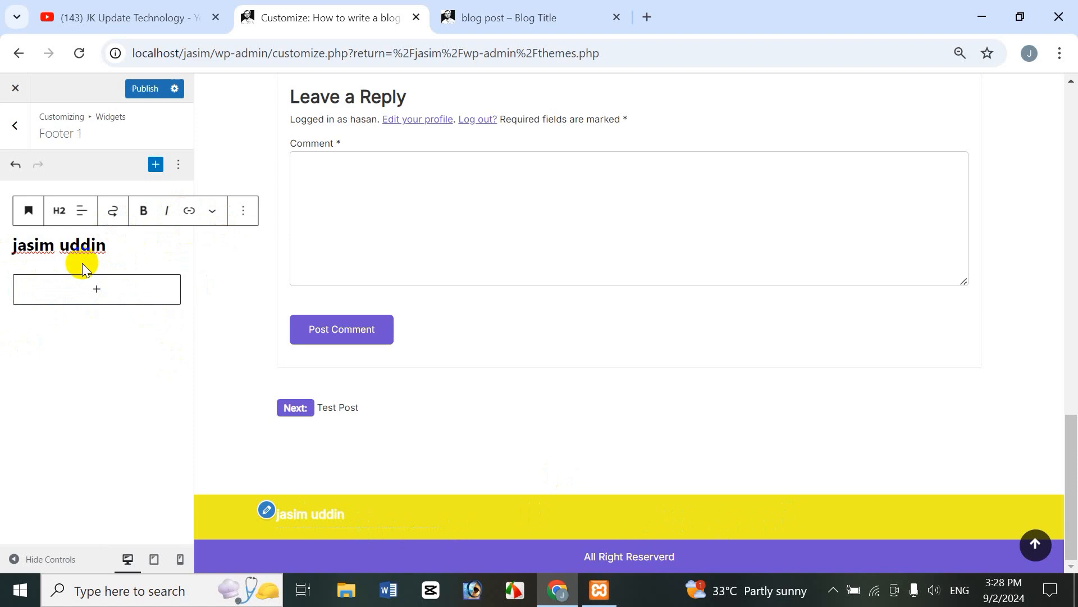
left_click(96, 289)
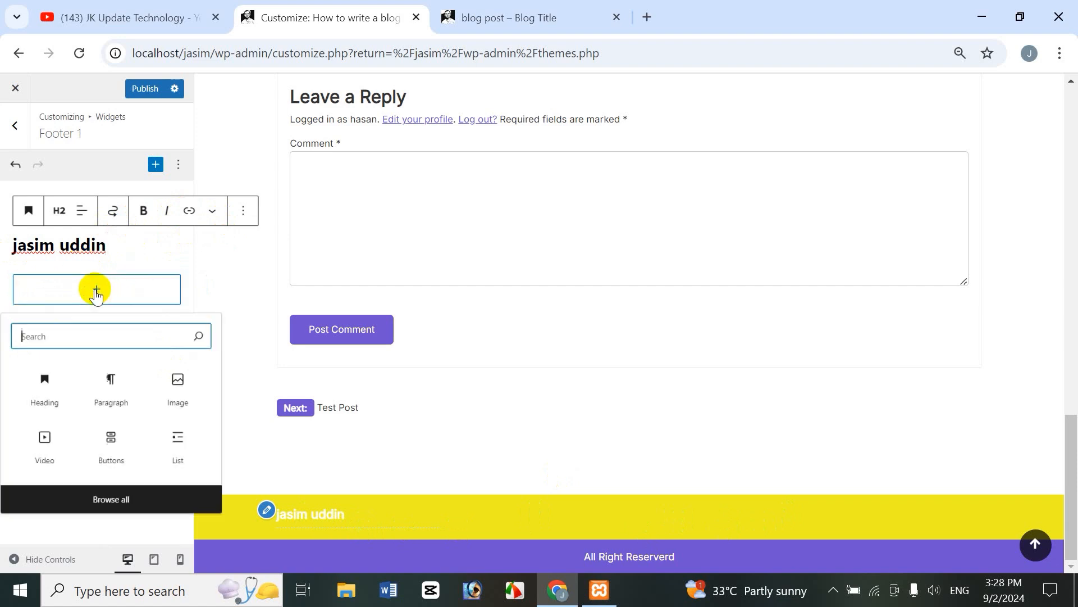
left_click(180, 391)
left_click(106, 329)
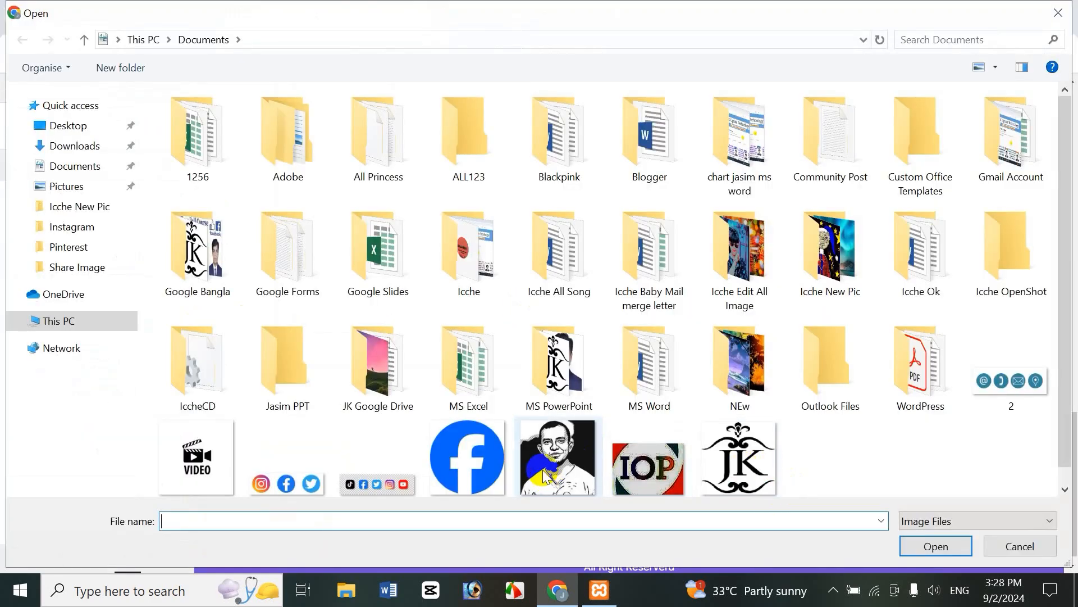
double_click(641, 452)
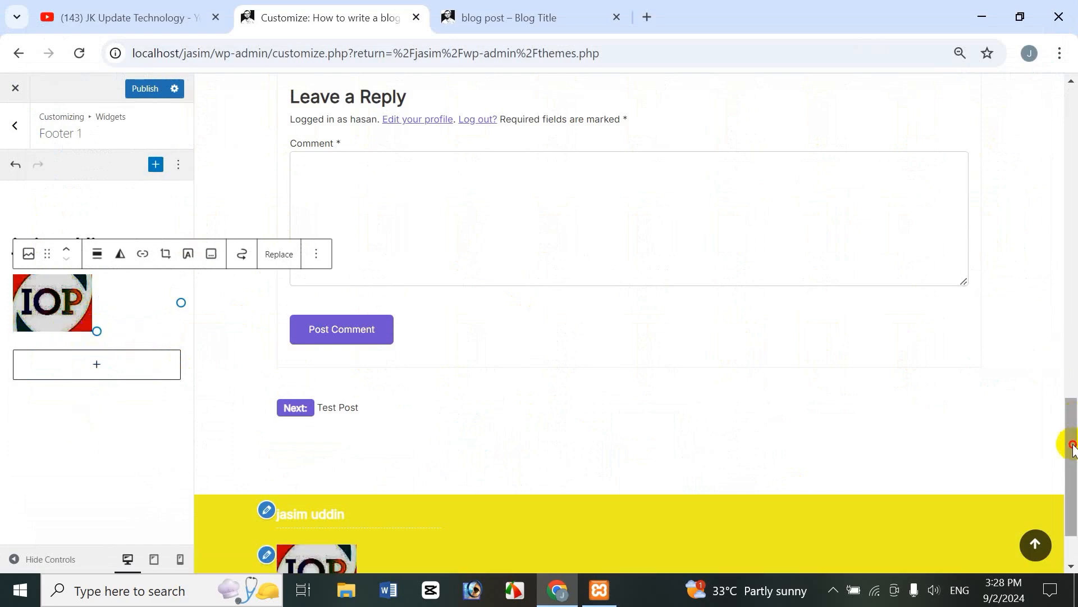
left_click_drag(1073, 447, 1072, 472)
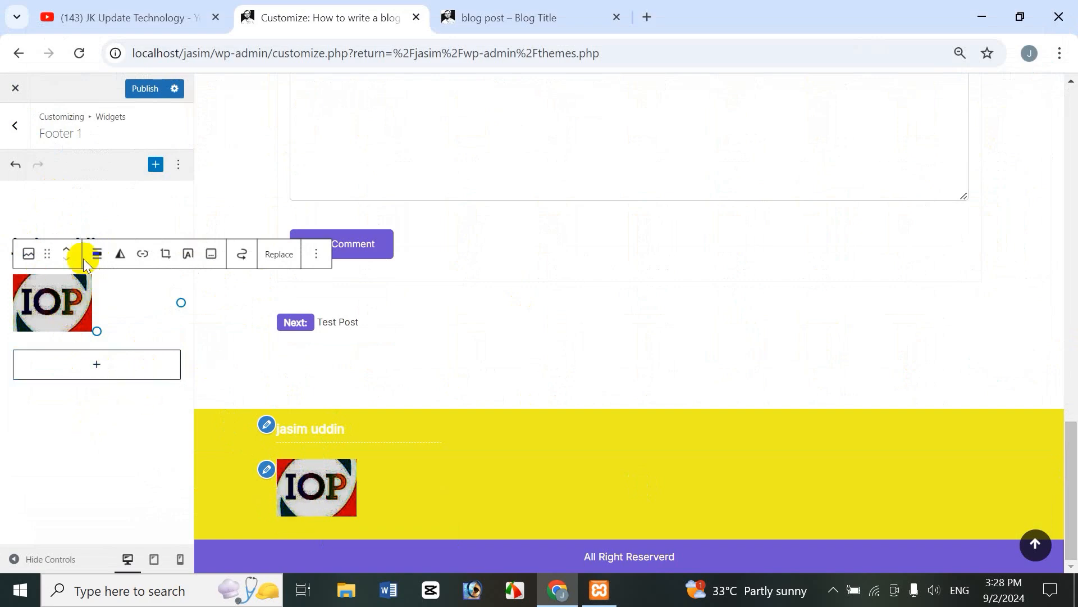
left_click(15, 125)
Step: Add a 3-column, 4-row table block to Footer 2
left_click(41, 311)
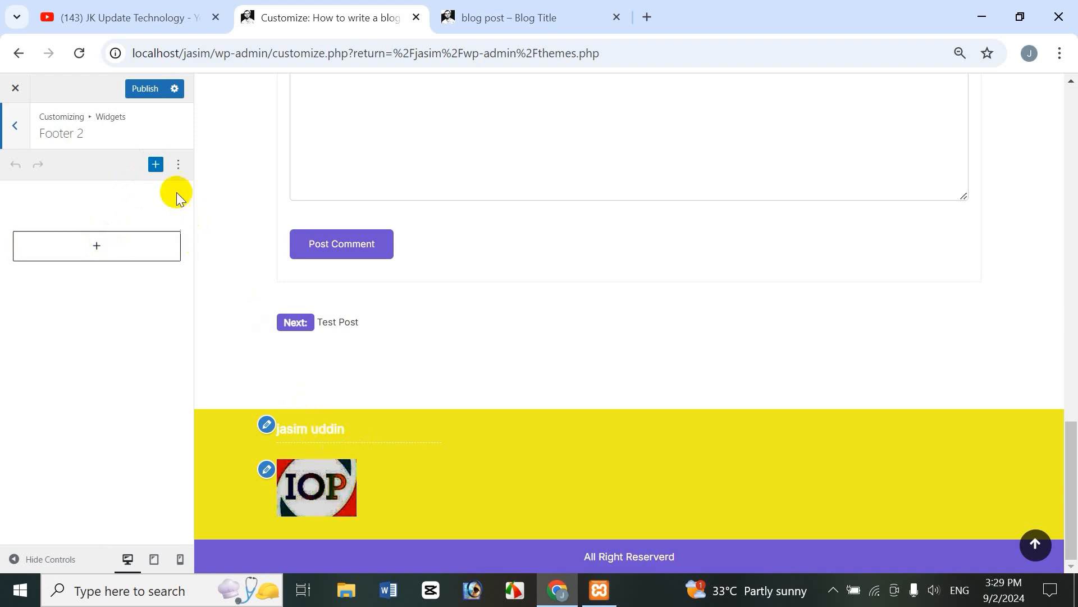
left_click(155, 164)
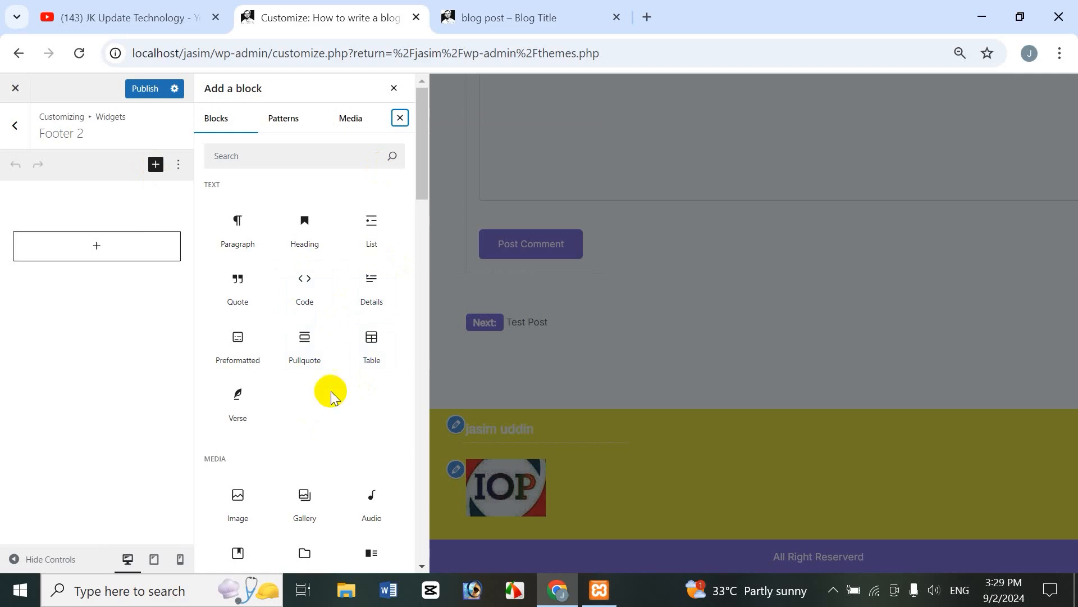
left_click(369, 349)
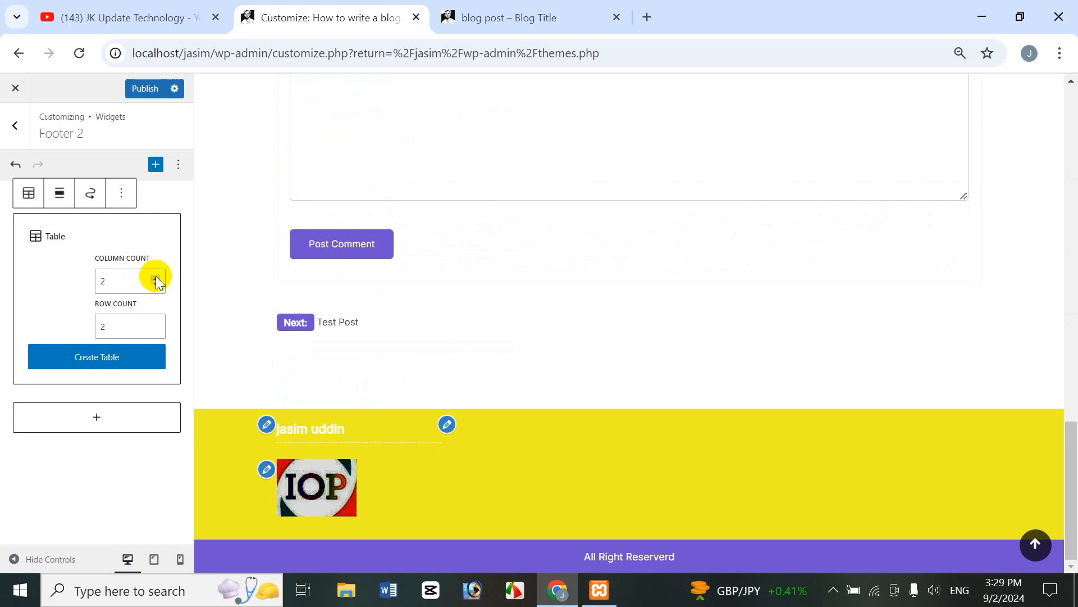
left_click(156, 324)
left_click(156, 324)
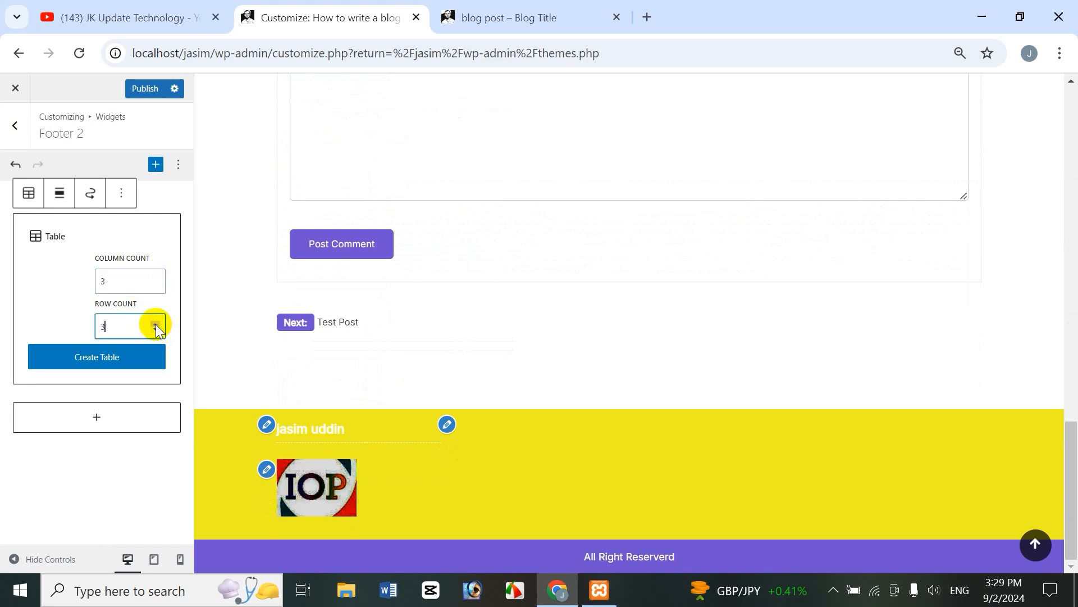
left_click(108, 357)
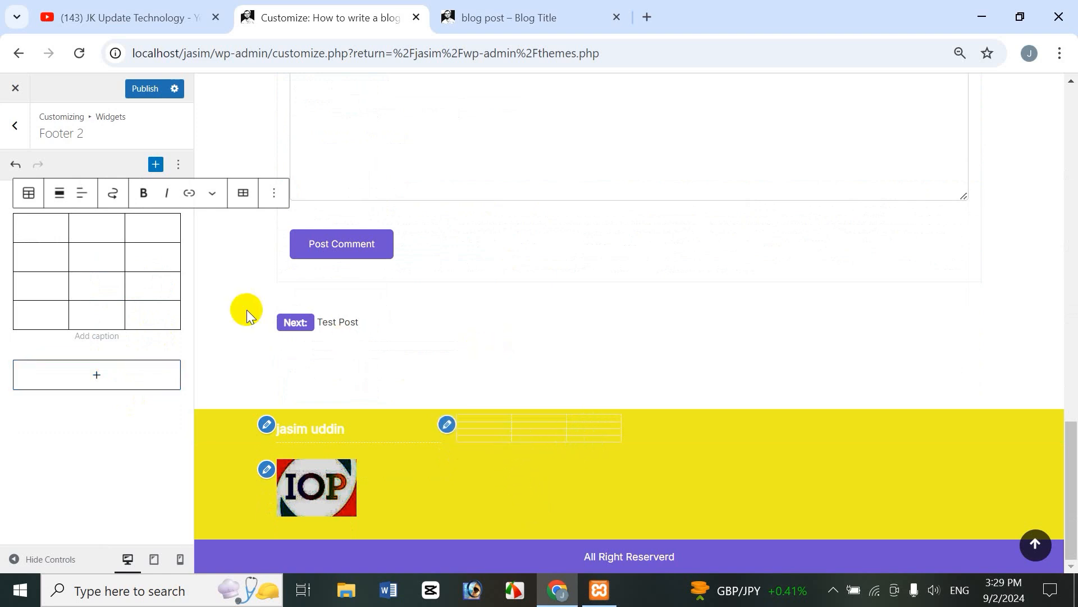
Step: Fill the table's header cells with sfdsfsd, dsfs and dsfsdf
type("sfdsfsd")
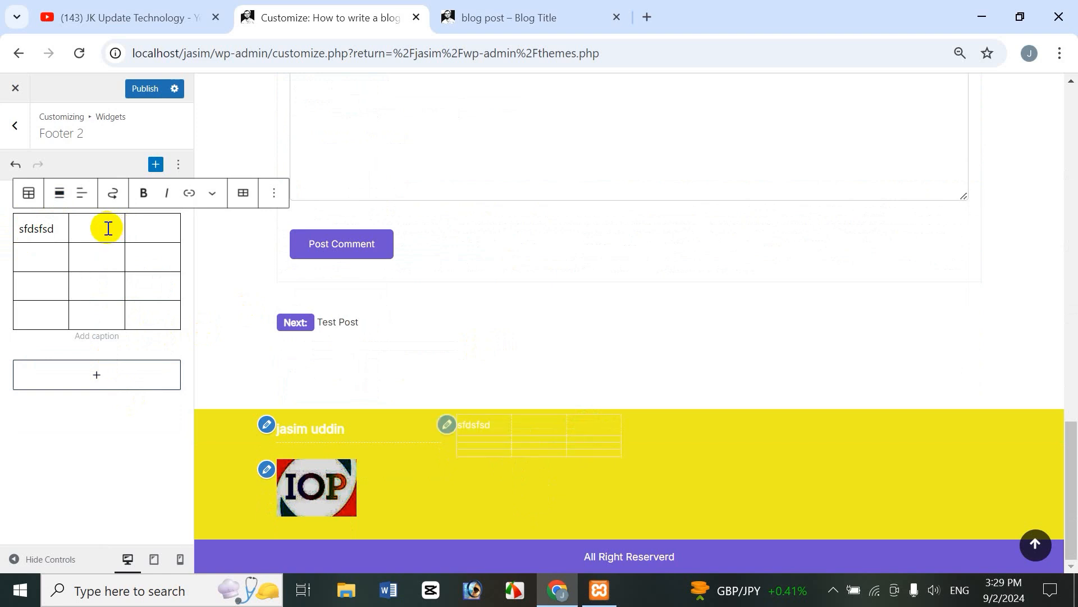
left_click(109, 229)
type("dsfs")
left_click(169, 229)
type("dsfsdf")
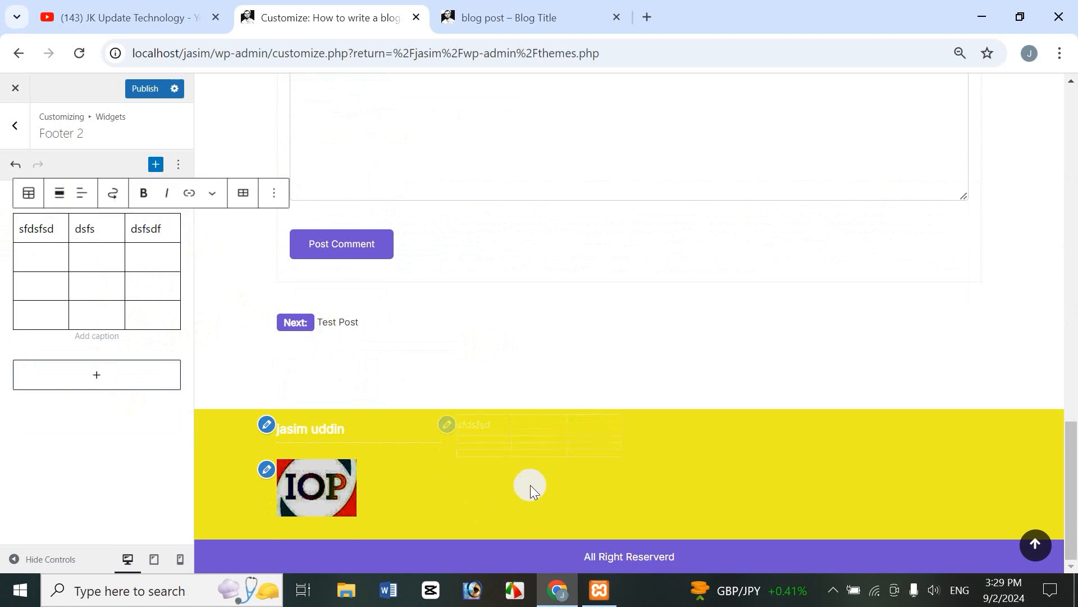
left_click_drag(62, 267, 207, 338)
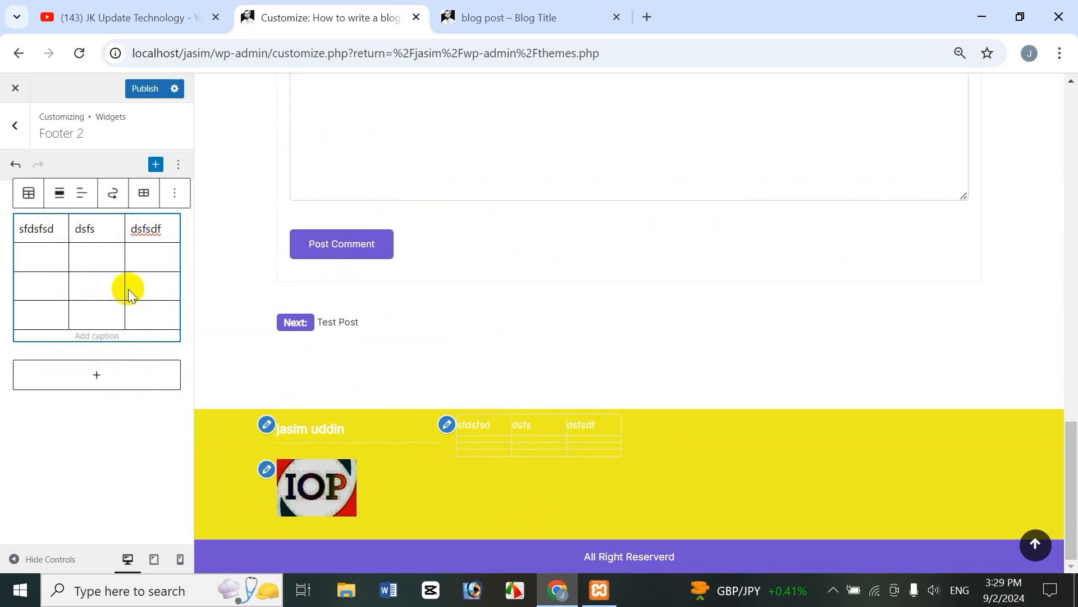
Step: Insert the portrait photo from the Media Library under the Footer 2 table, resized to a small thumbnail
left_click(94, 374)
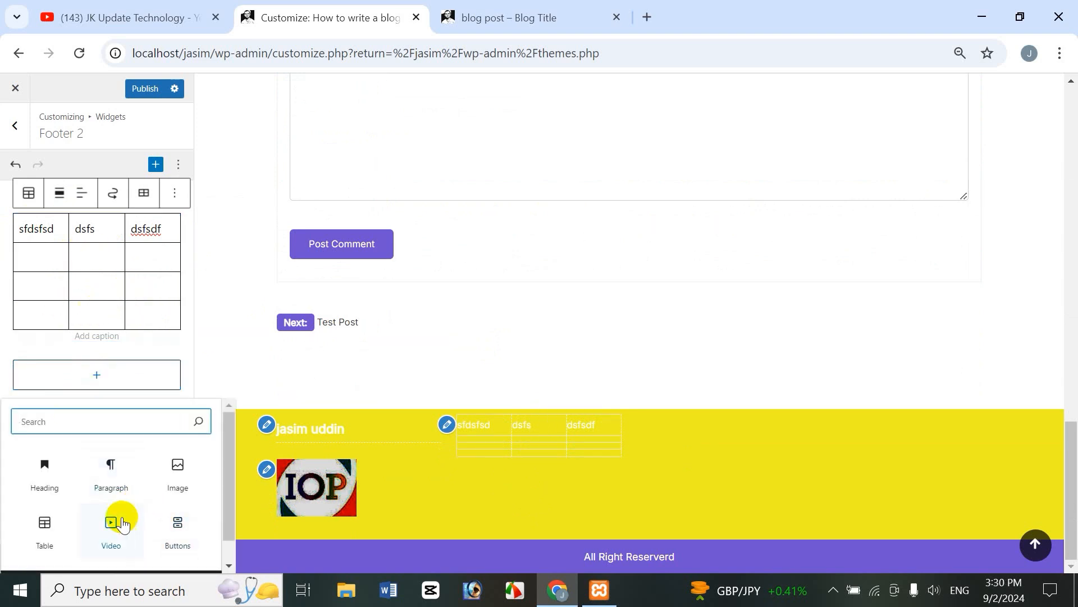
left_click(179, 475)
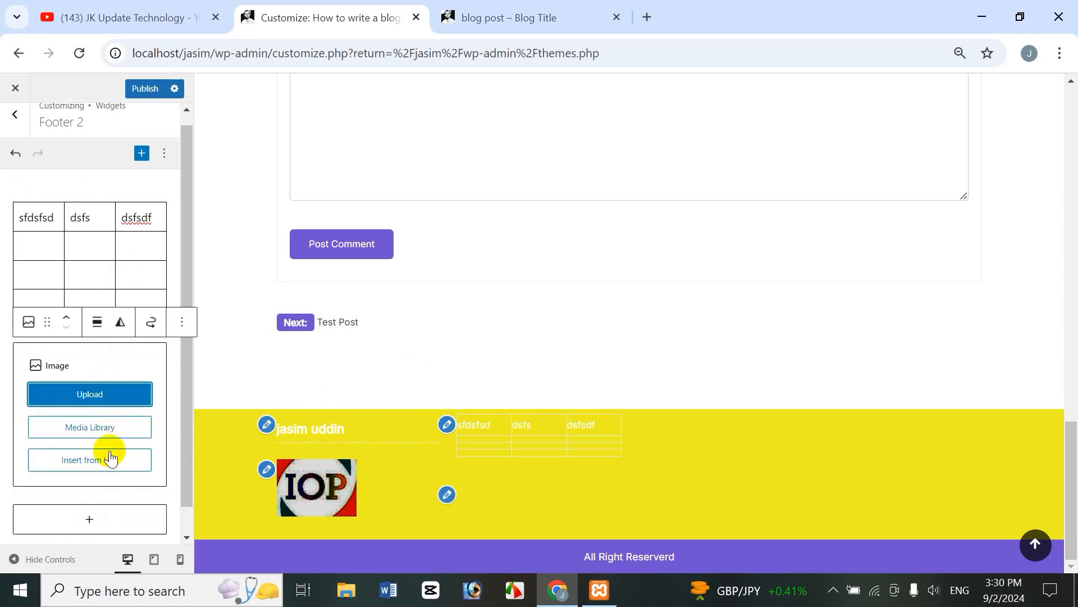
left_click(100, 428)
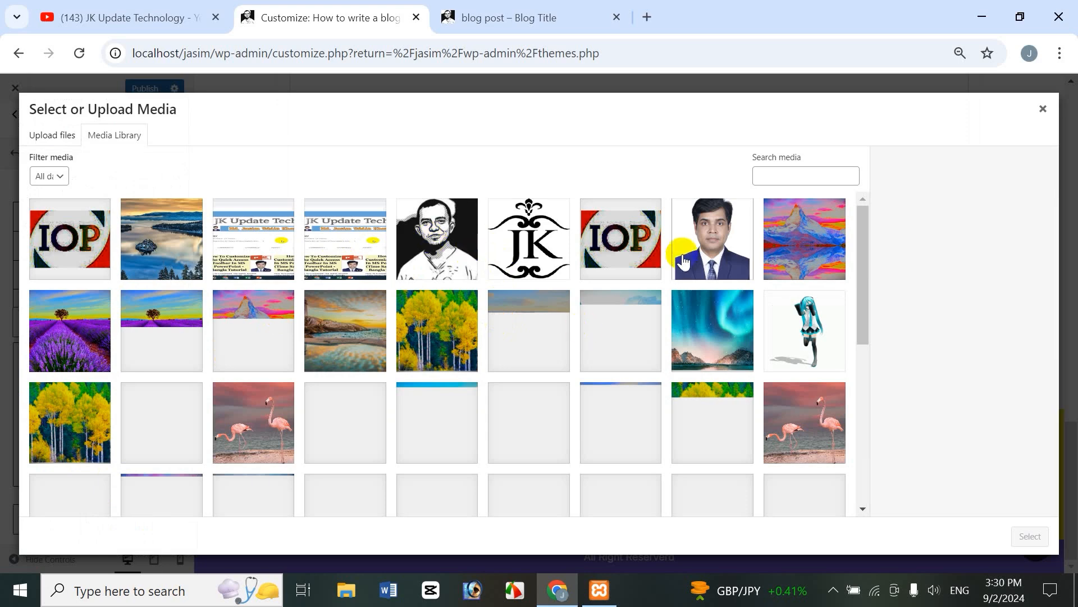
left_click(712, 239)
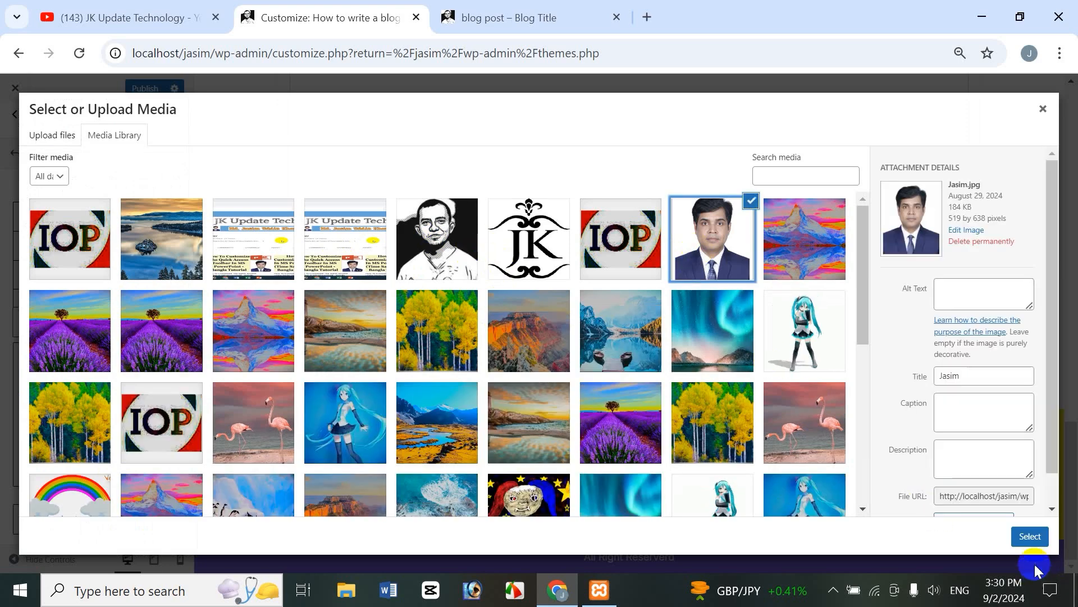
left_click(1030, 536)
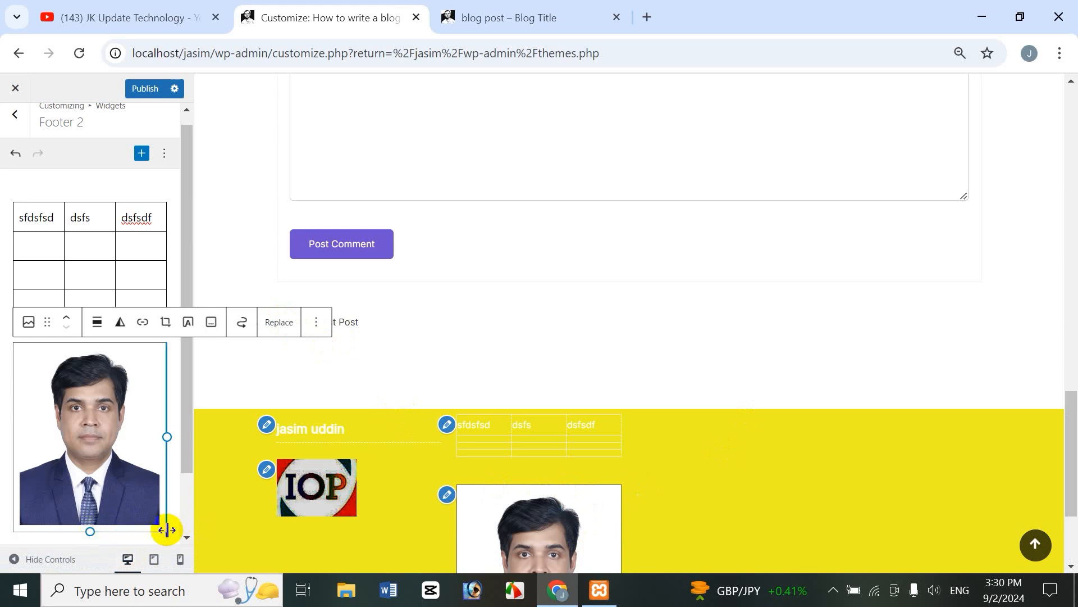
left_click_drag(164, 531, 65, 385)
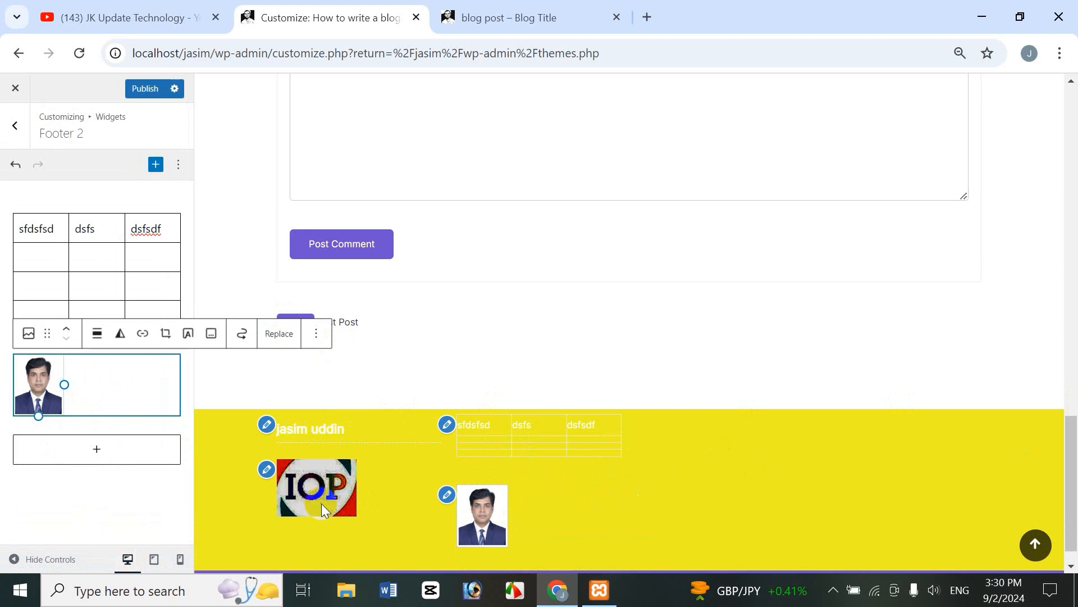
Step: Add a File block to Footer 3 with the uploaded Dhaka Medical College Hospital Icche Dana Word document
left_click(15, 127)
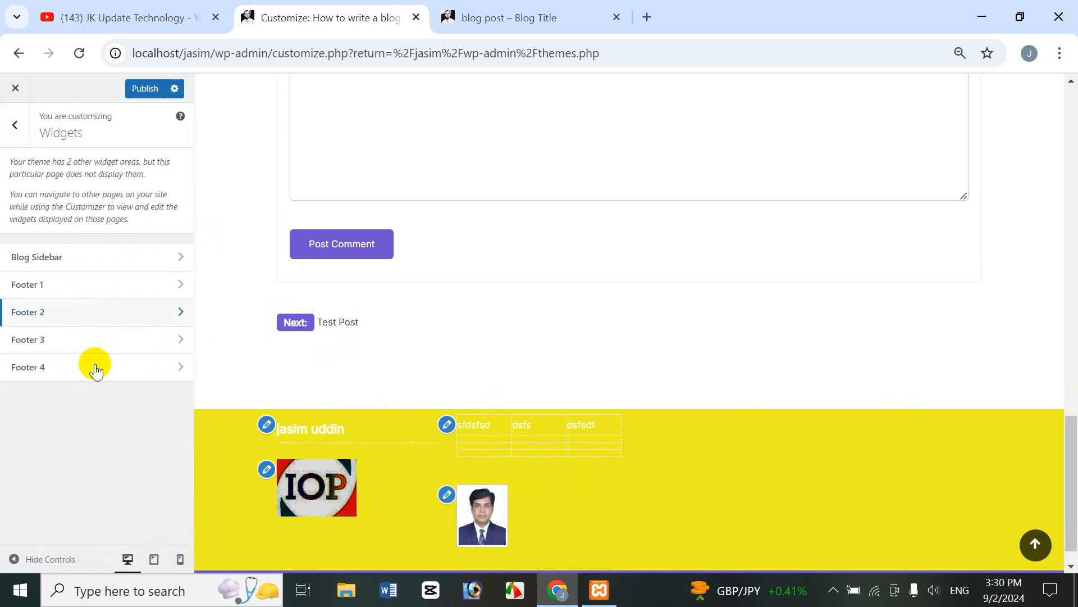
left_click(68, 350)
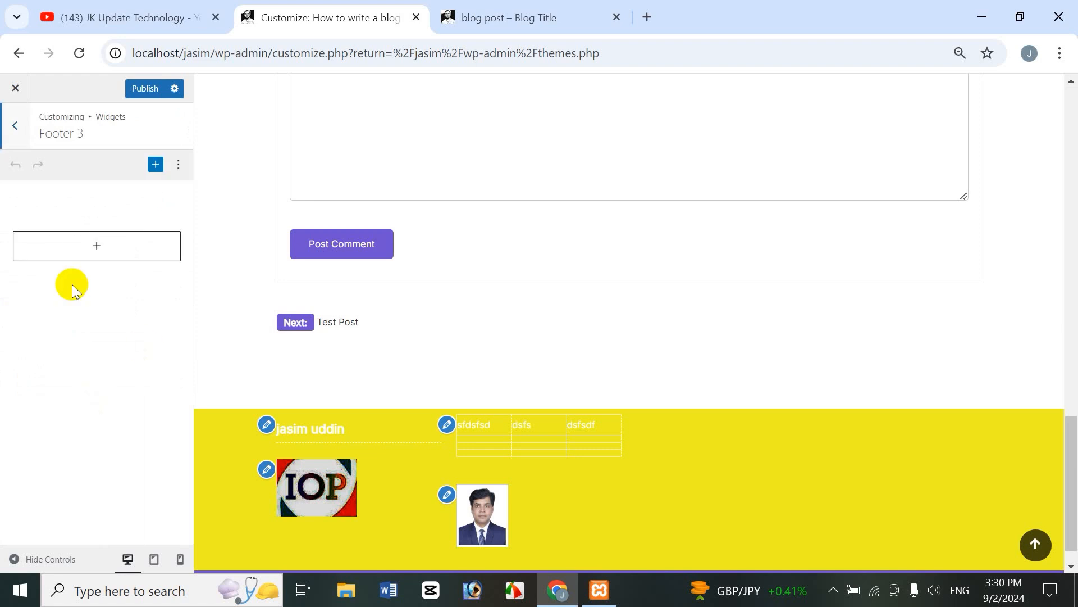
left_click(156, 164)
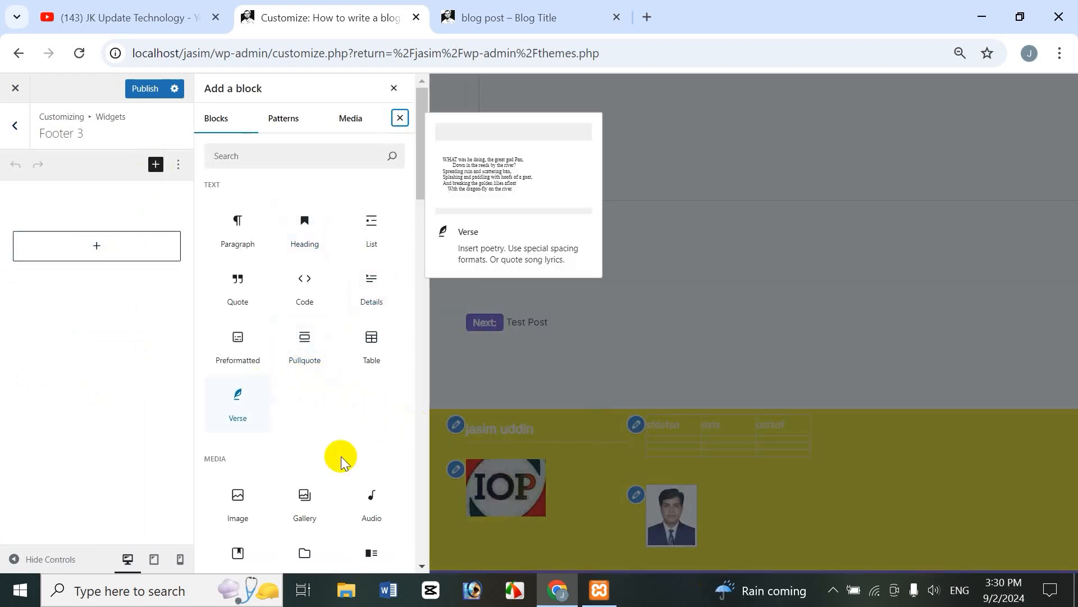
left_click_drag(424, 160, 422, 210)
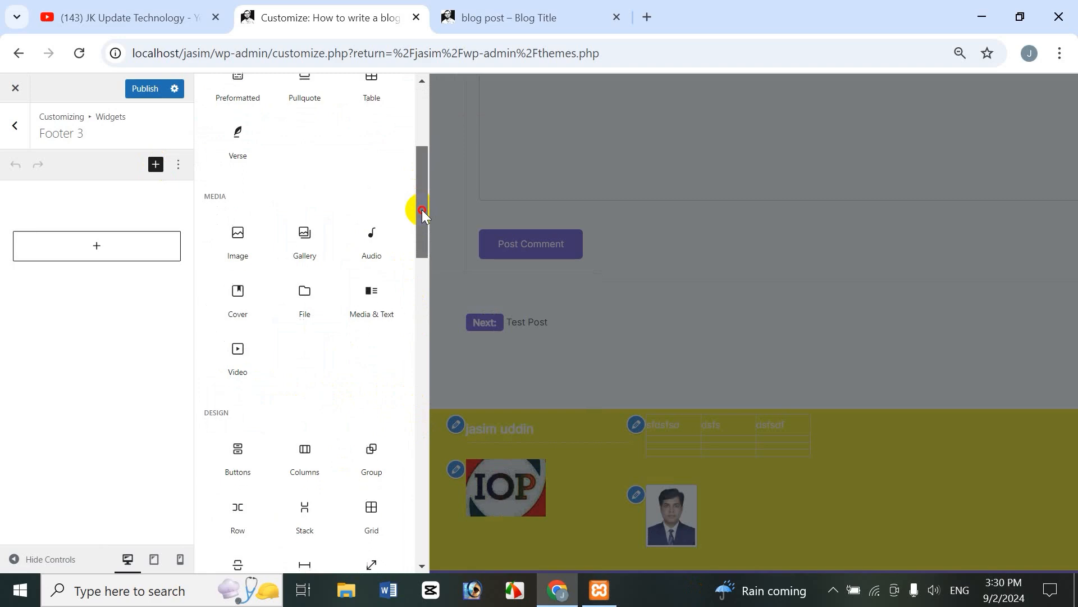
left_click(304, 315)
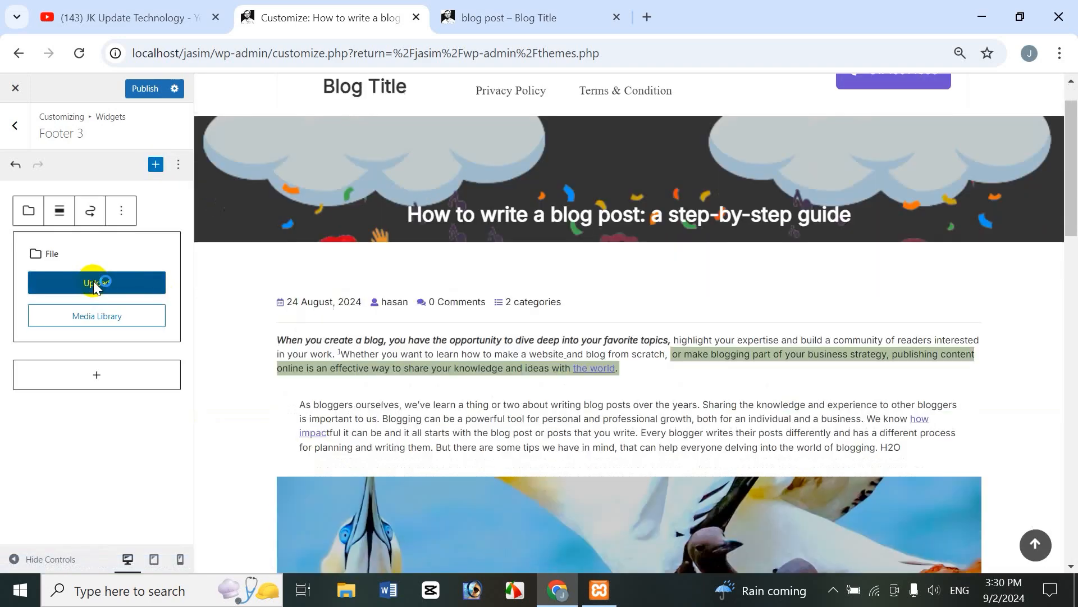
left_click(93, 282)
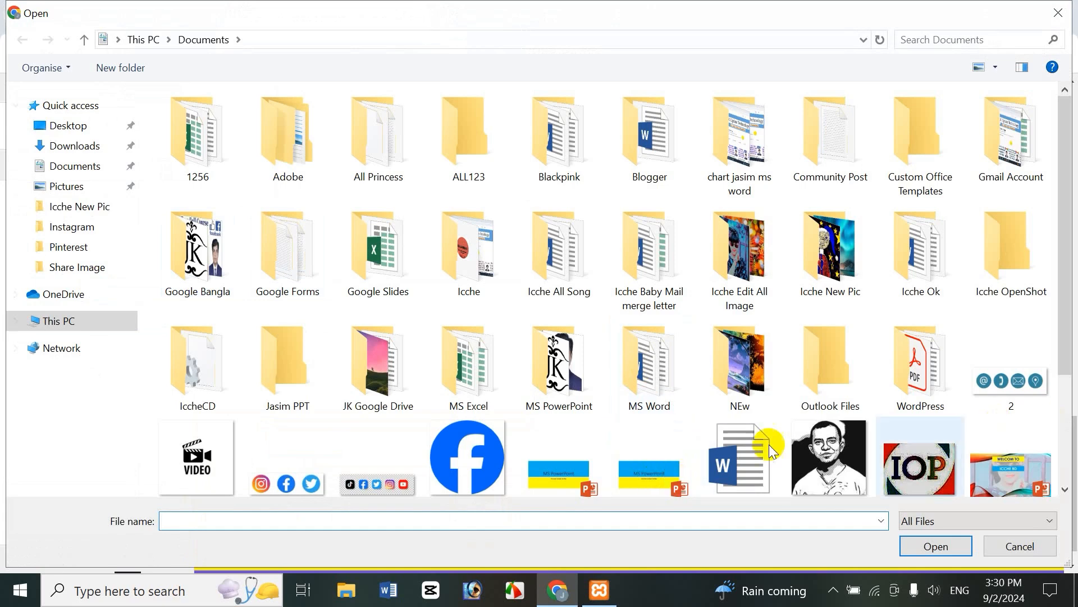
left_click_drag(1065, 362, 1065, 478)
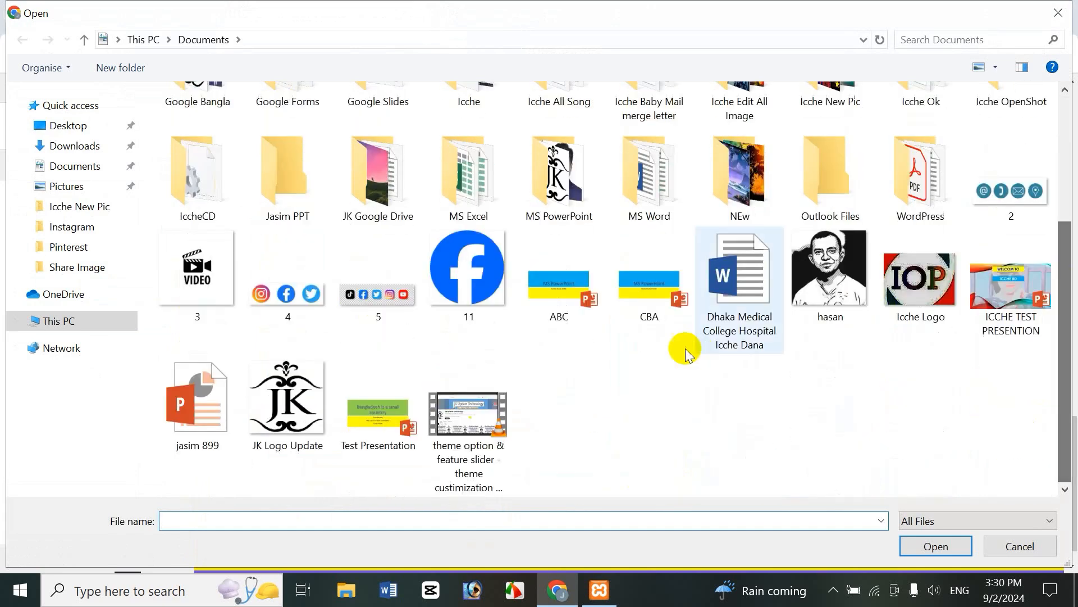
left_click(745, 317)
left_click(955, 547)
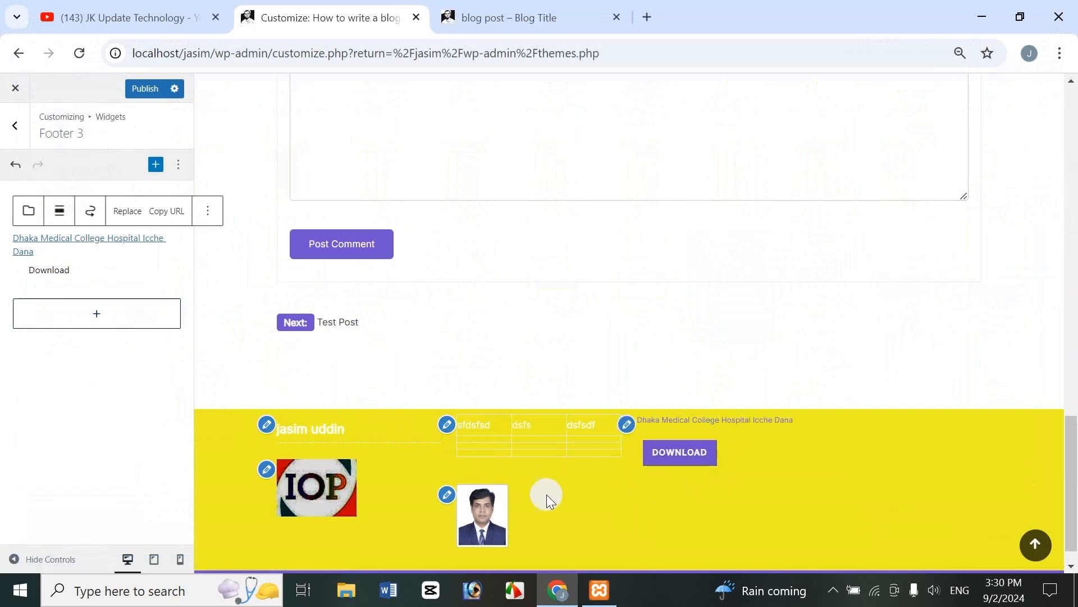
left_click(15, 125)
Step: Add a Calendar widget block (September 2024) to the Footer 4 widget area
left_click(59, 368)
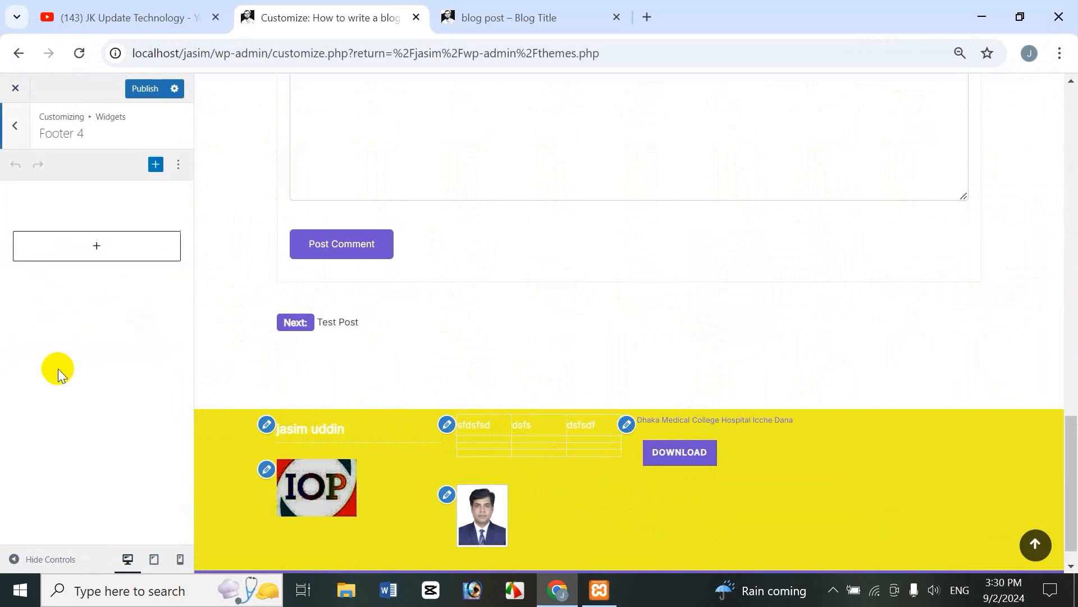
left_click(155, 166)
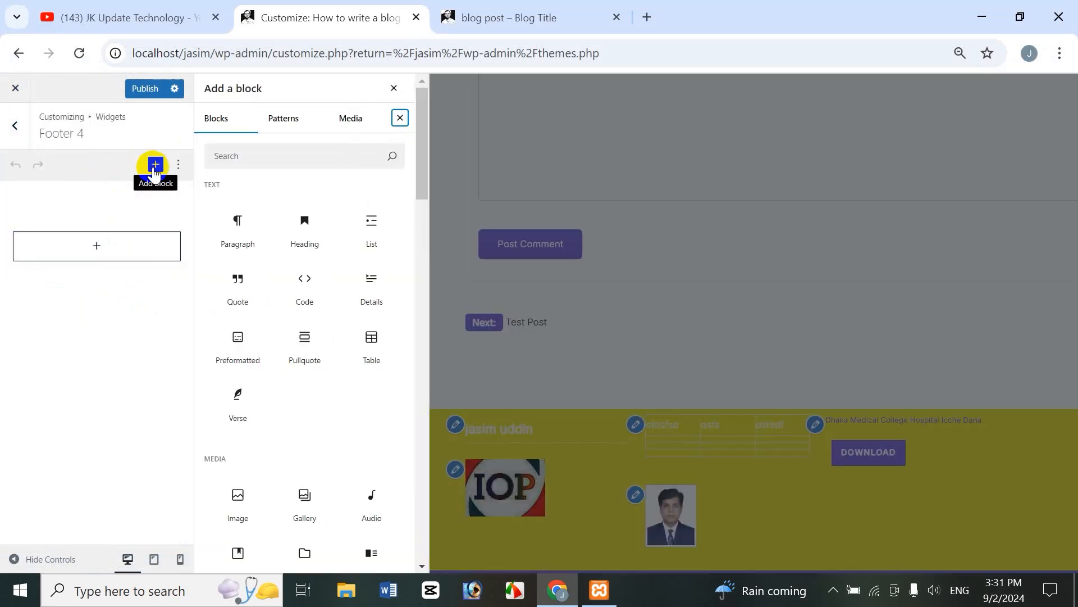
left_click_drag(426, 160, 427, 294)
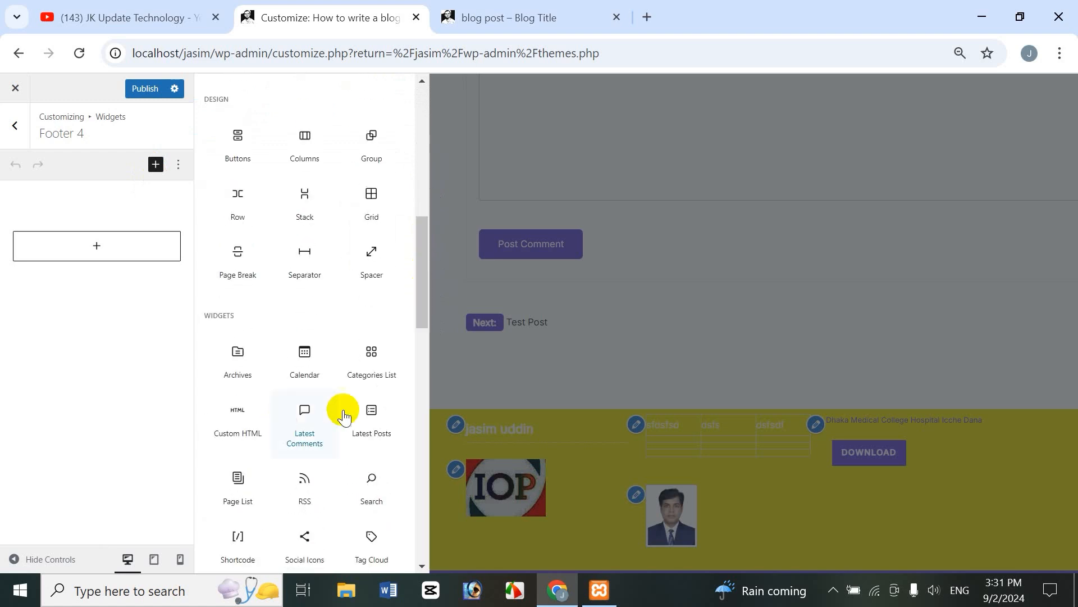
left_click(296, 373)
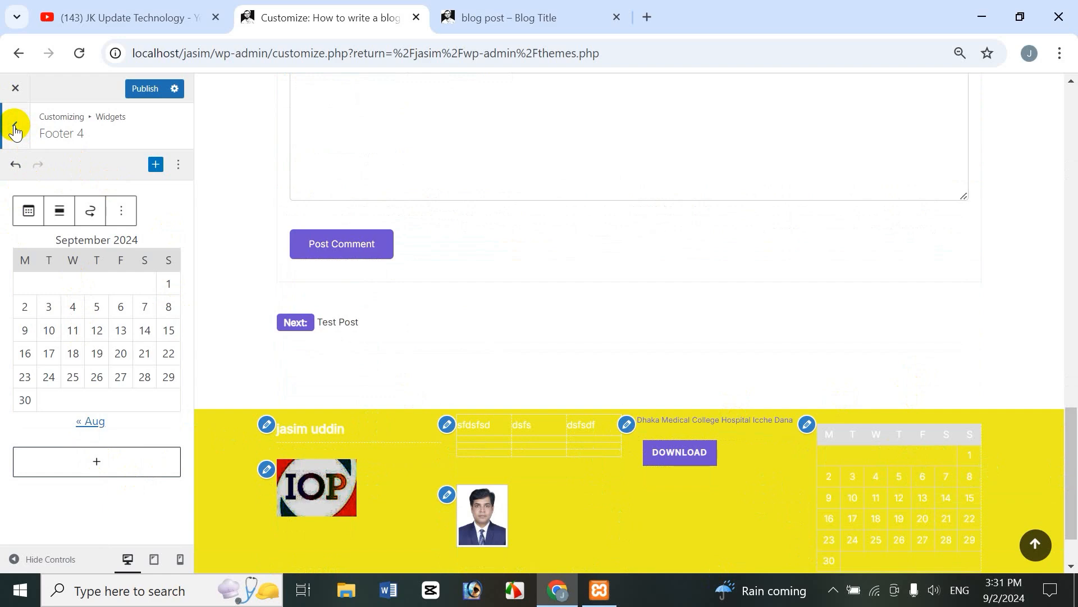
Step: Publish the footer widgets and confirm all four columns appear on the reloaded live category page
left_click(536, 18)
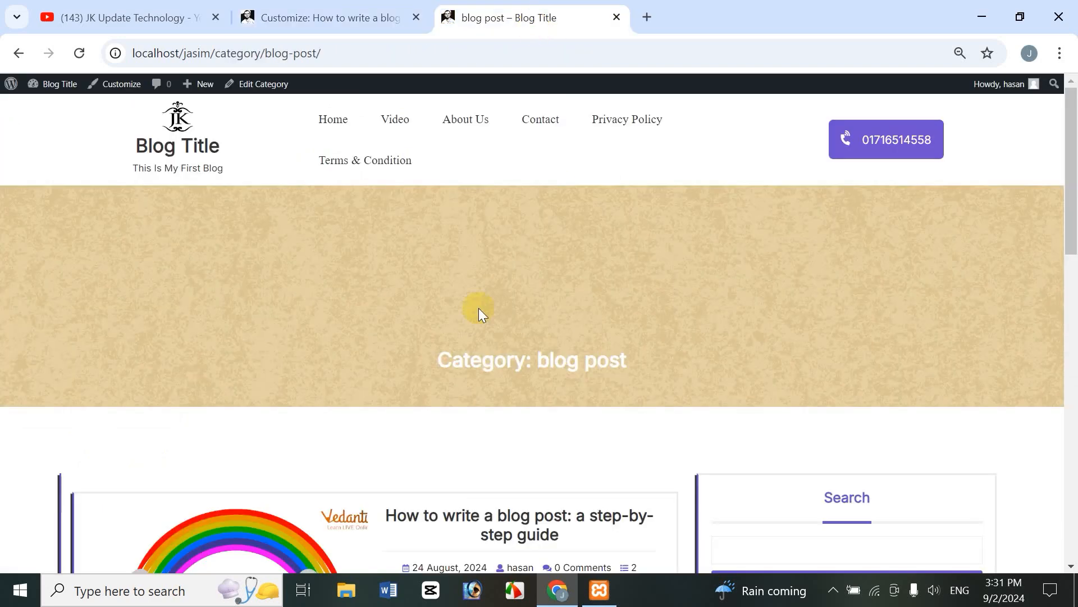
left_click_drag(1072, 202, 1072, 508)
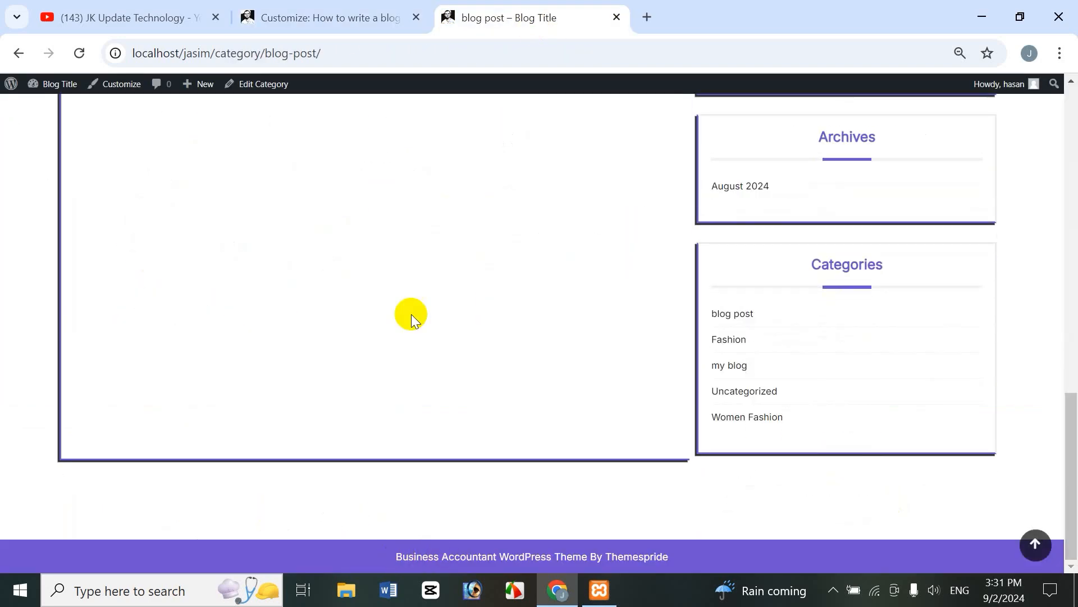
left_click(320, 14)
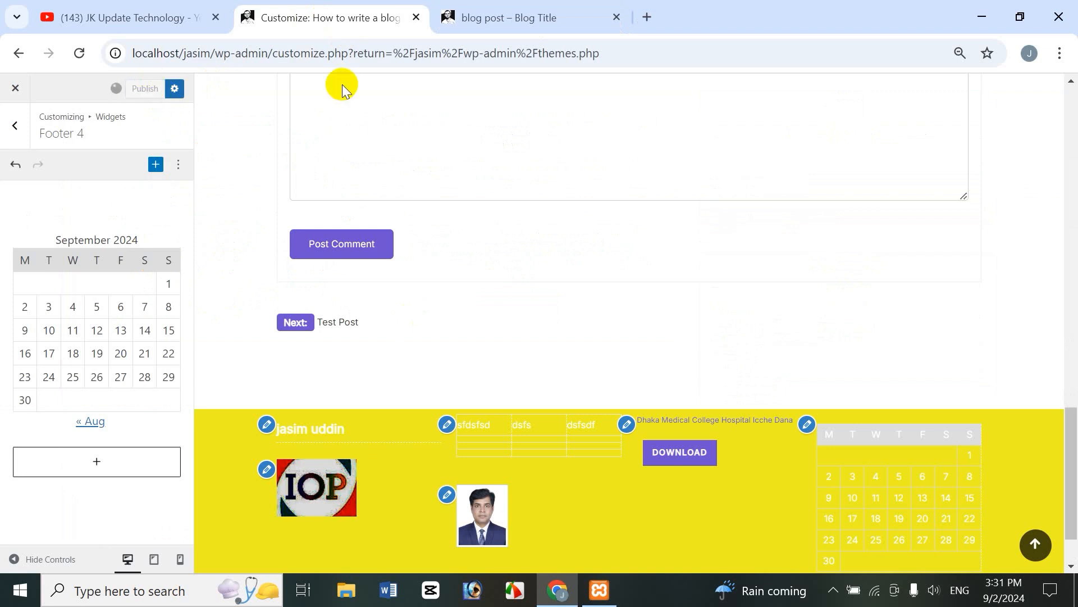
left_click(515, 18)
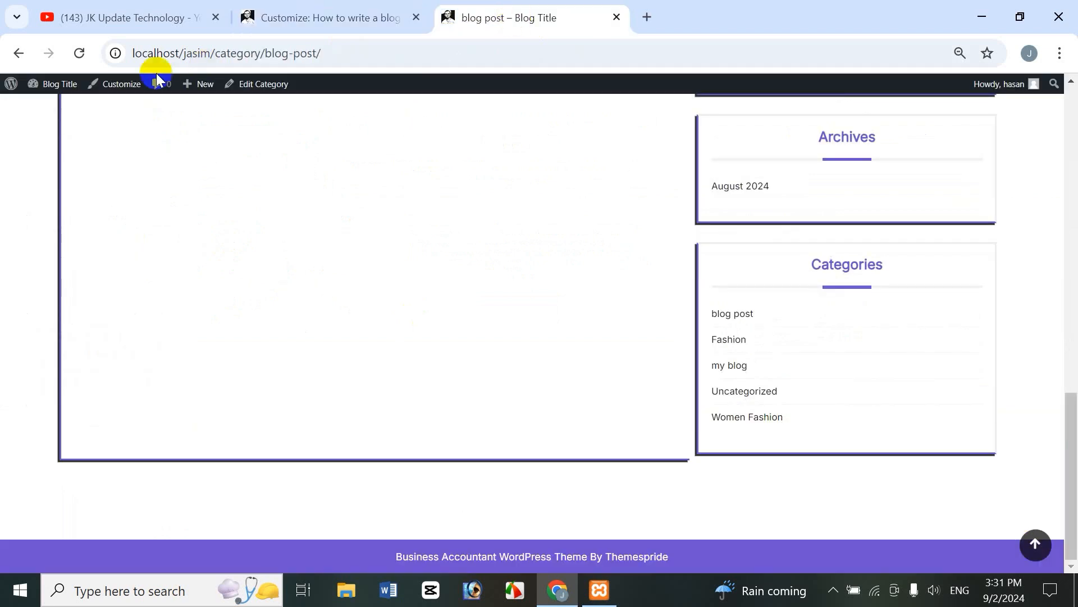
left_click(80, 53)
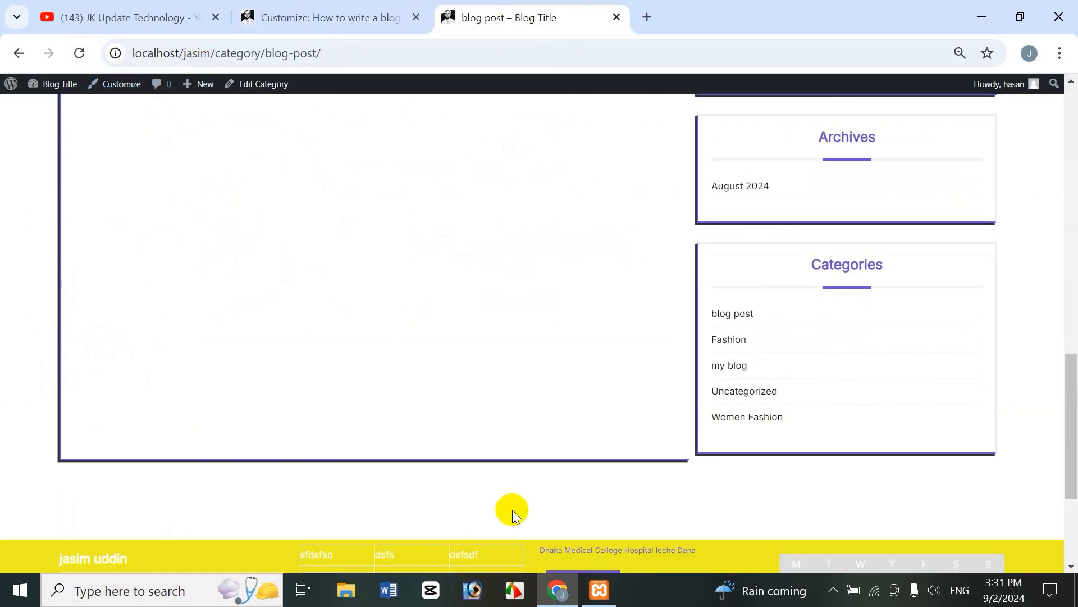
left_click_drag(1072, 455, 1068, 525)
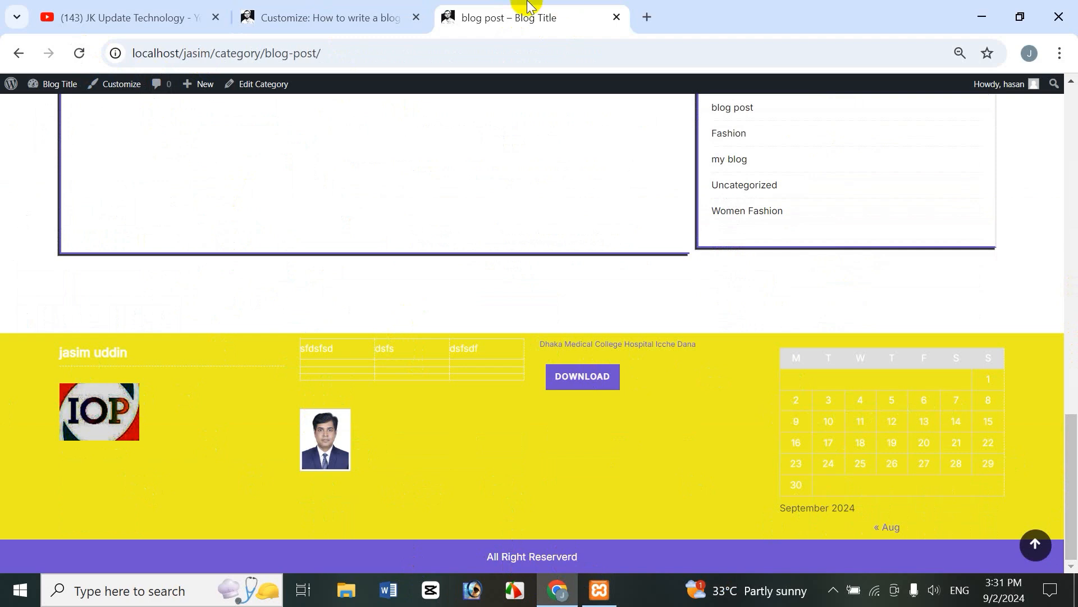
left_click(392, 18)
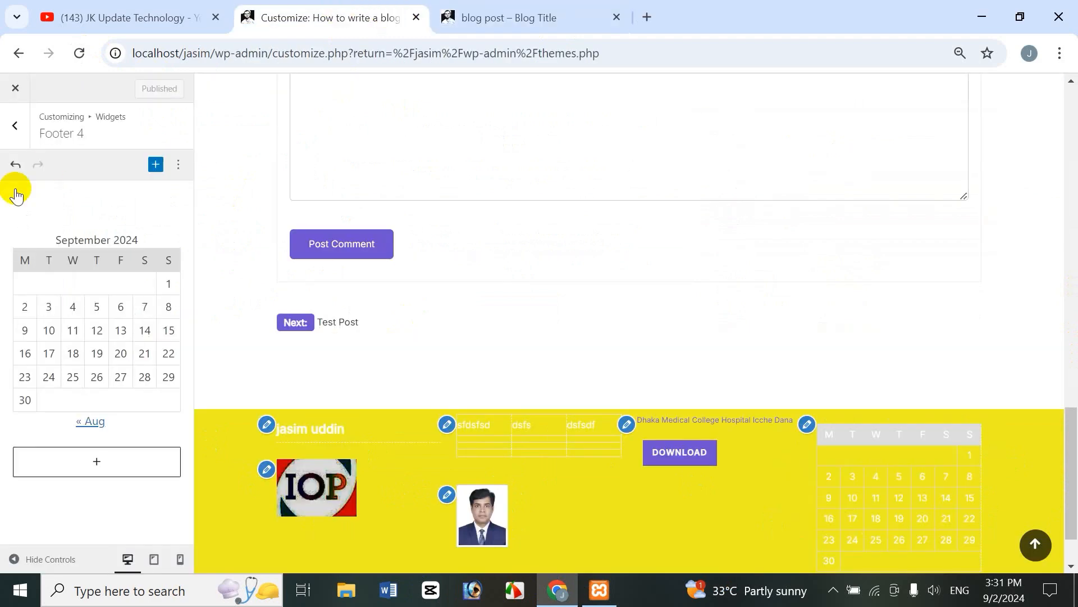
Step: Navigate from the widget areas to the Custom Home page Footer Text settings
left_click(14, 132)
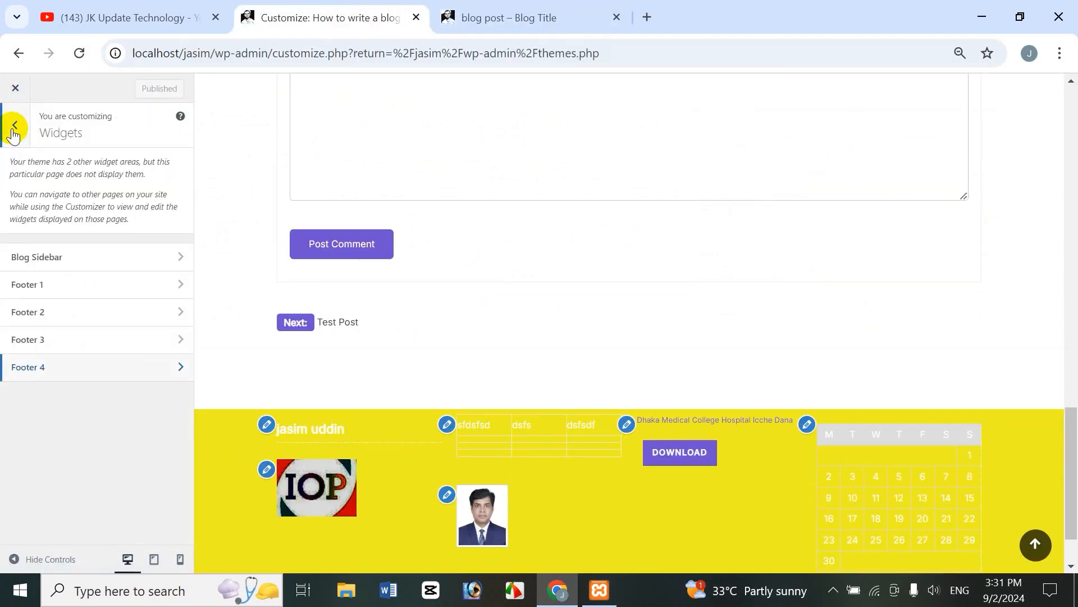
left_click(14, 132)
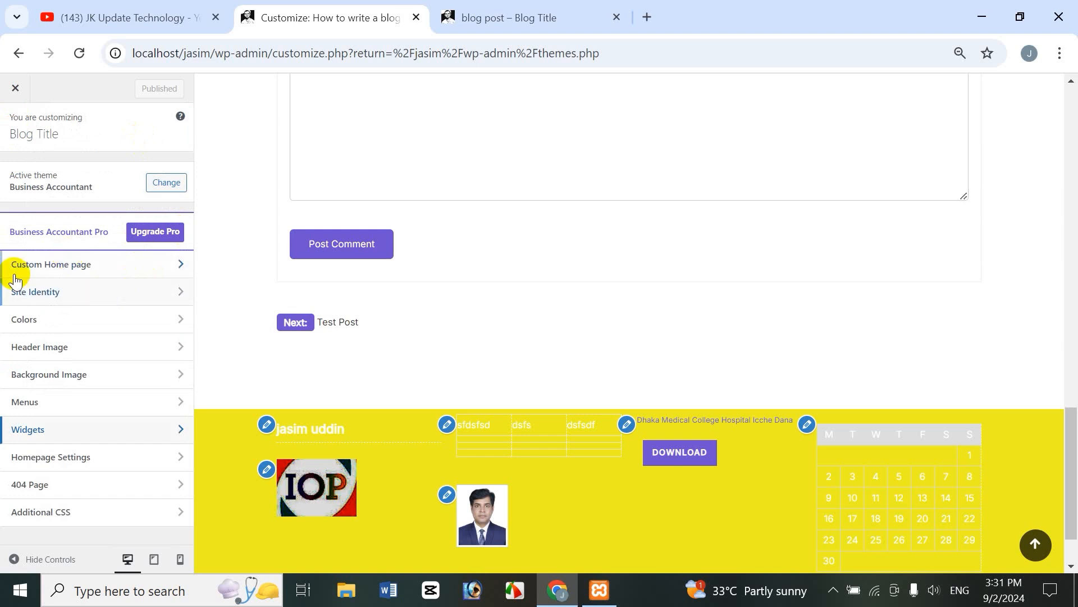
left_click(72, 269)
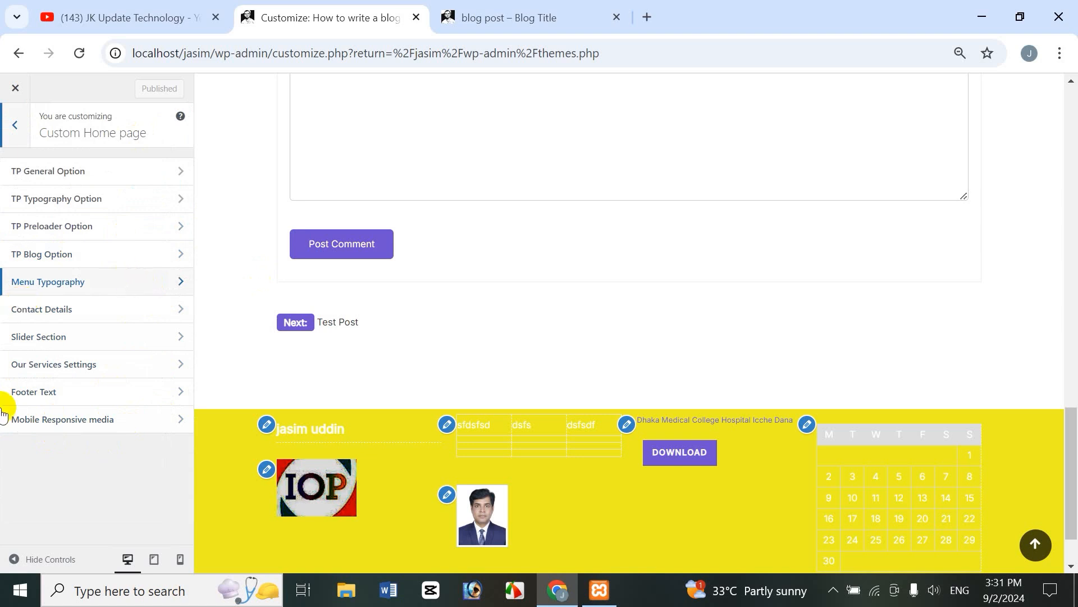
left_click(46, 393)
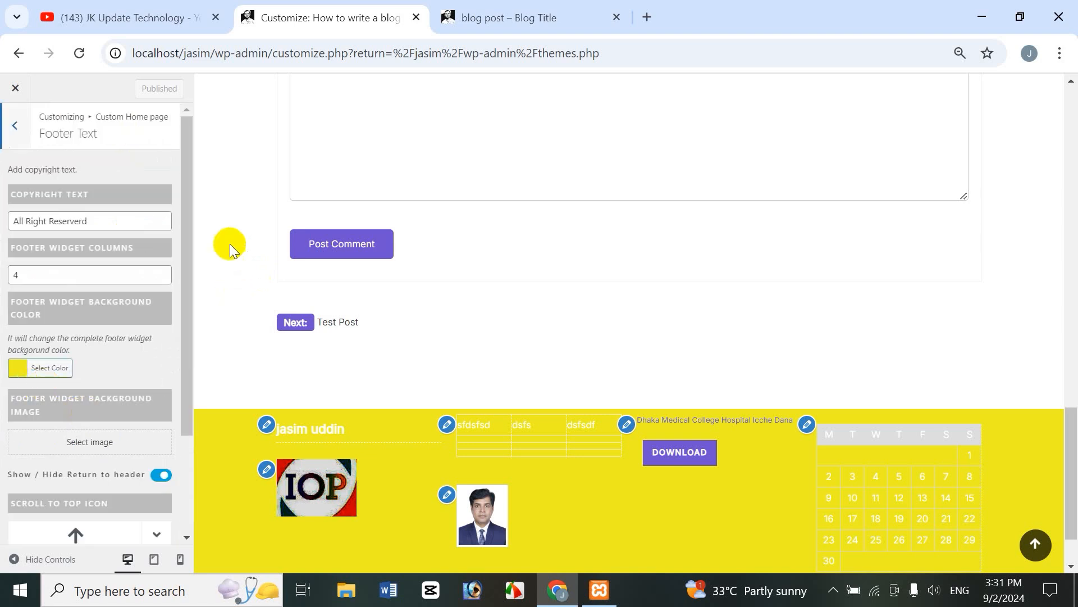
left_click_drag(188, 219, 193, 261)
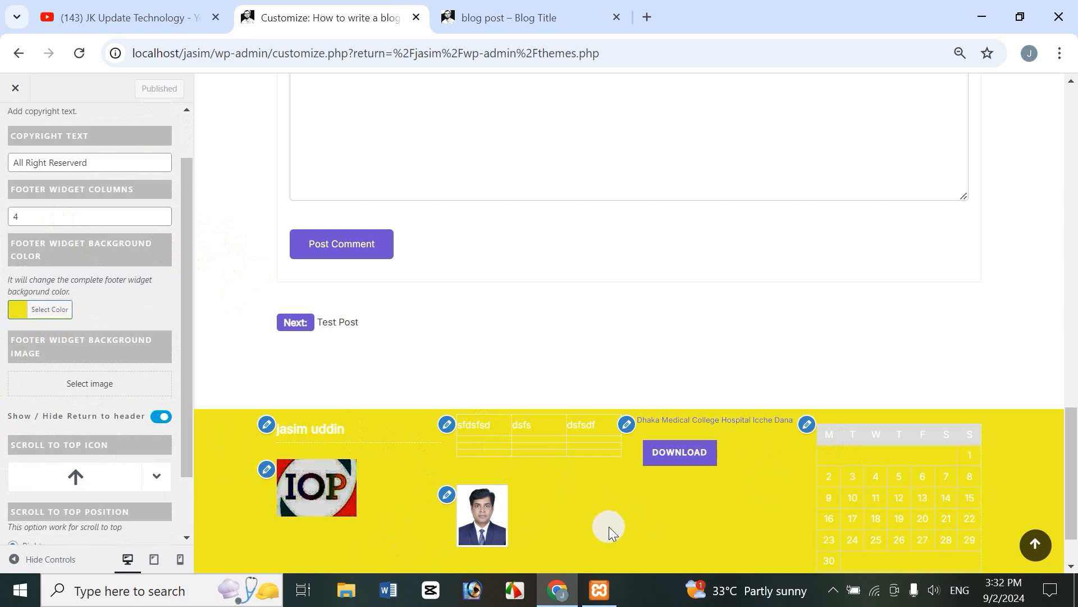
Step: Set the Footer Widget Background Color to dark purple #2e083f
left_click(46, 314)
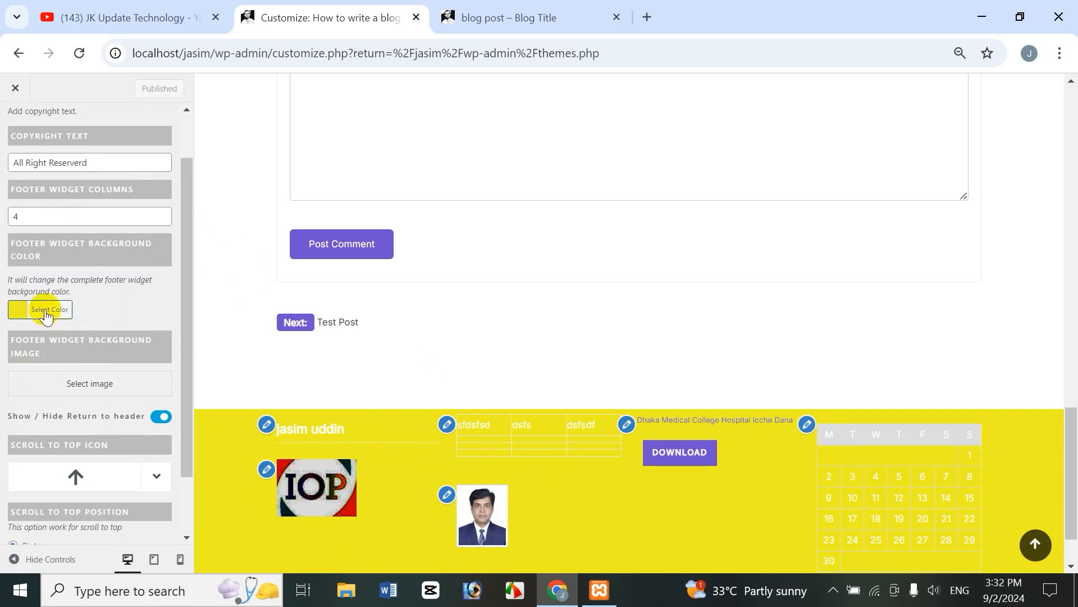
left_click(51, 315)
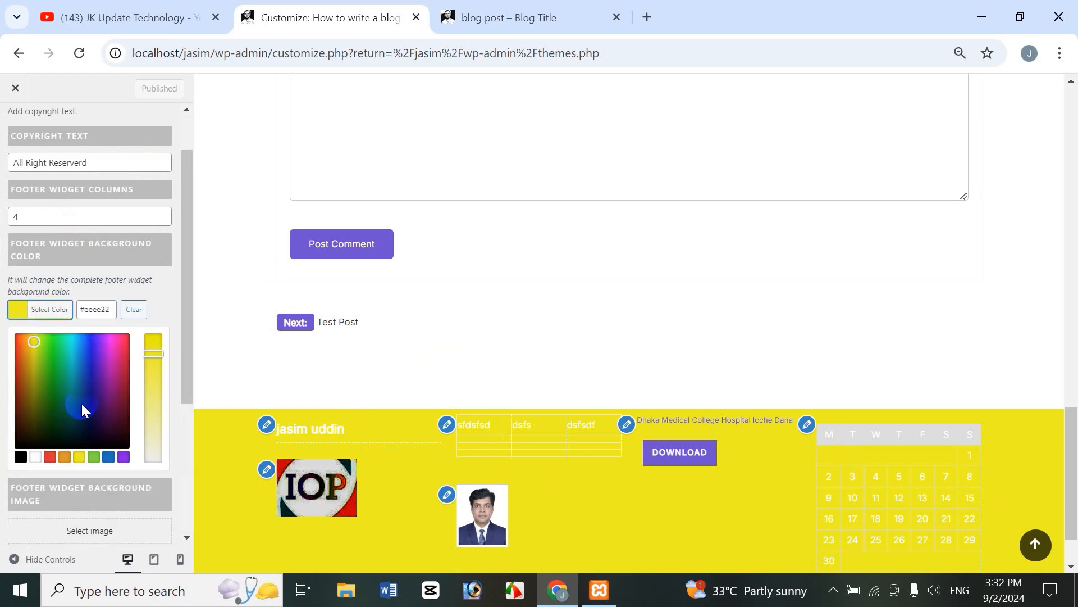
left_click_drag(86, 419, 78, 393)
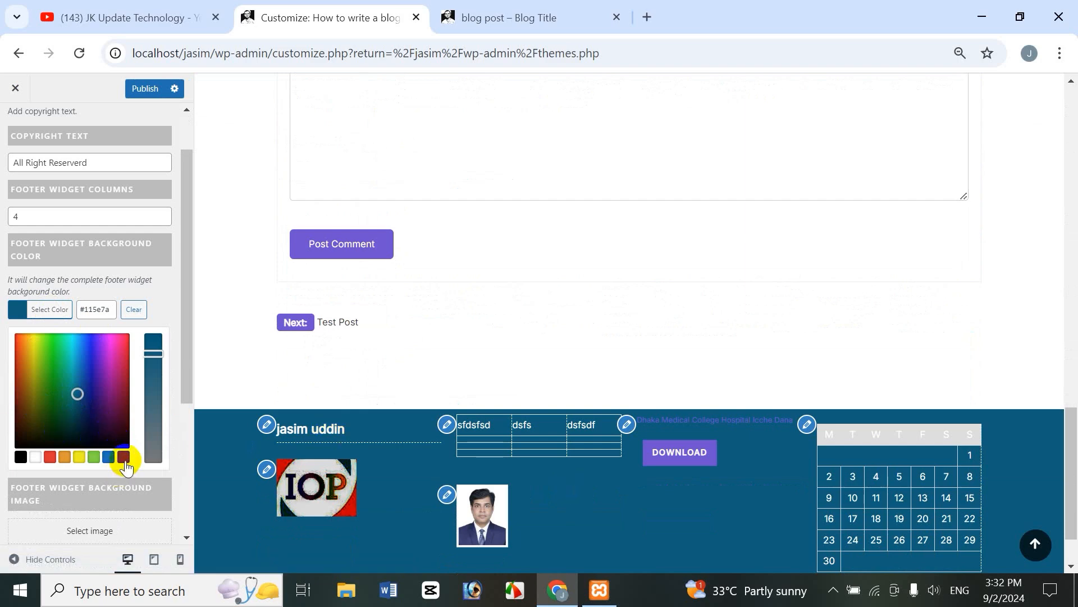
left_click(105, 420)
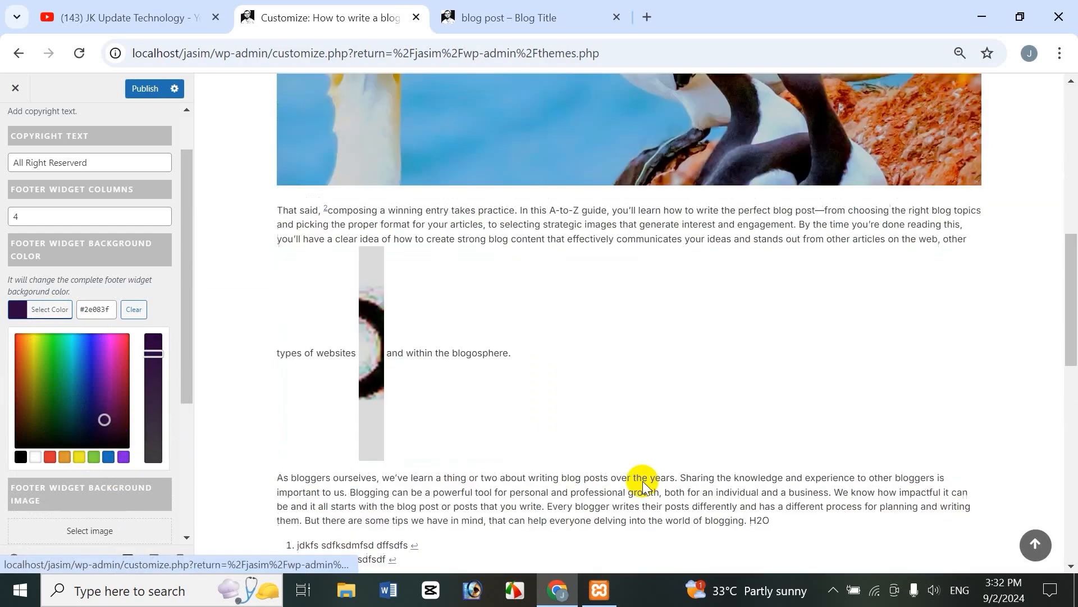
left_click(647, 521)
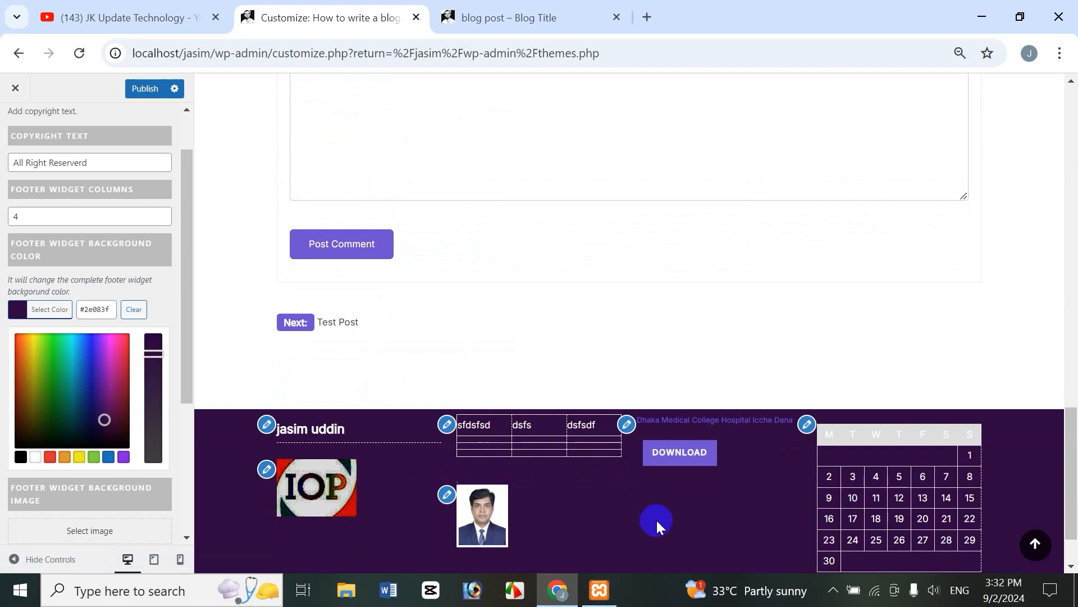
left_click(155, 389)
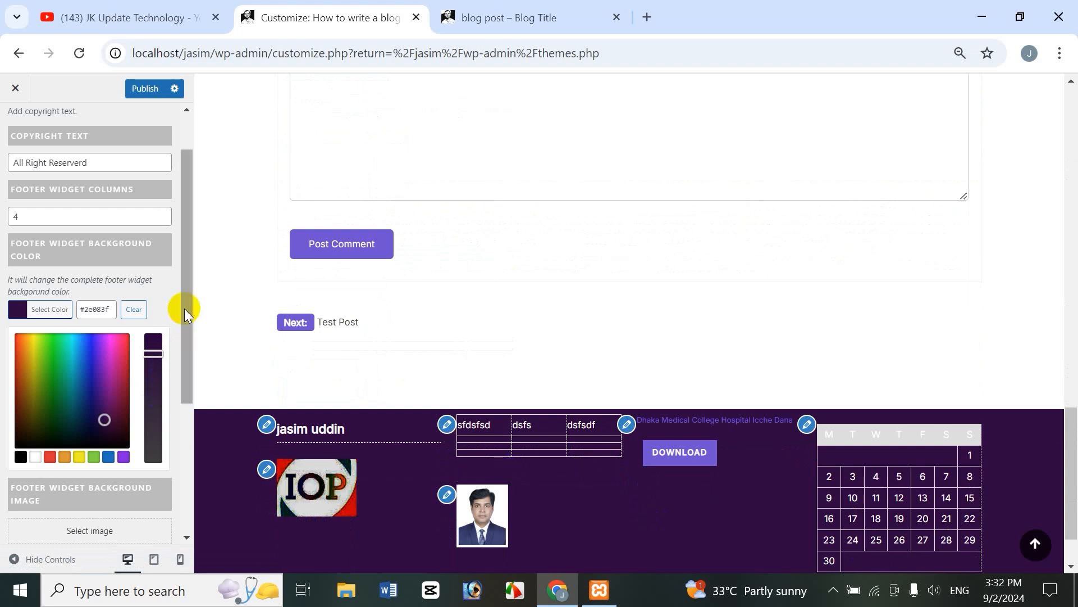
left_click_drag(184, 304, 180, 416)
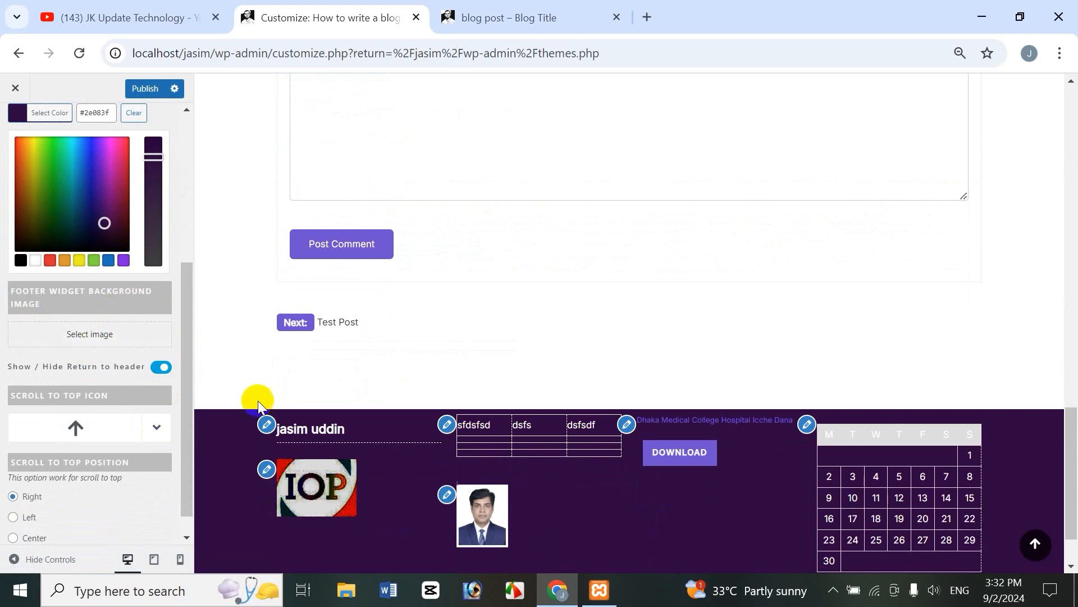
Step: Choose the flamingo photo from the Media Library as the Footer Widget Background Image
left_click(96, 337)
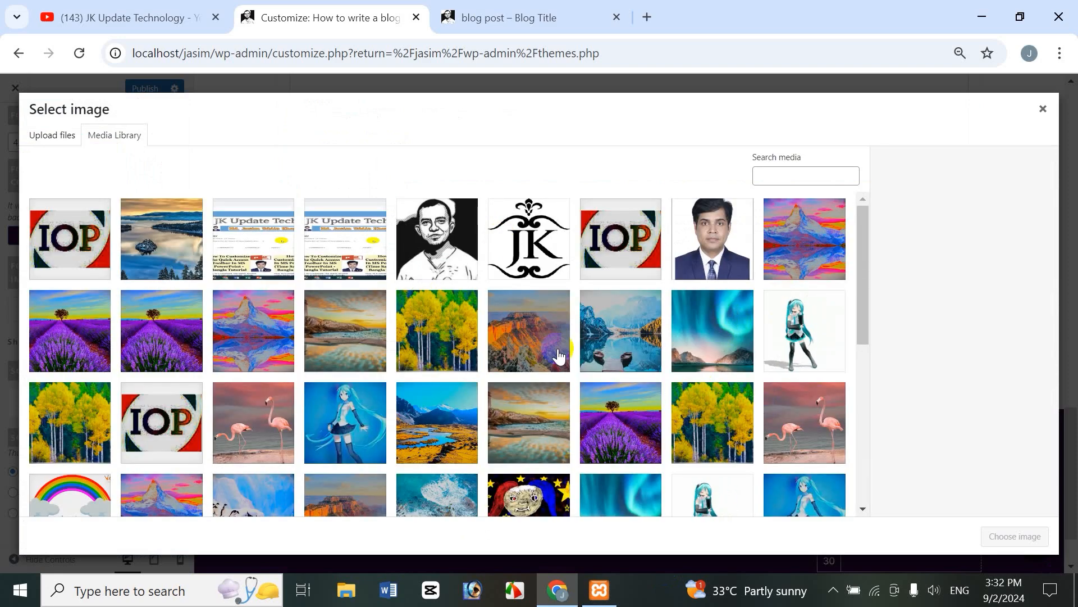
left_click(73, 138)
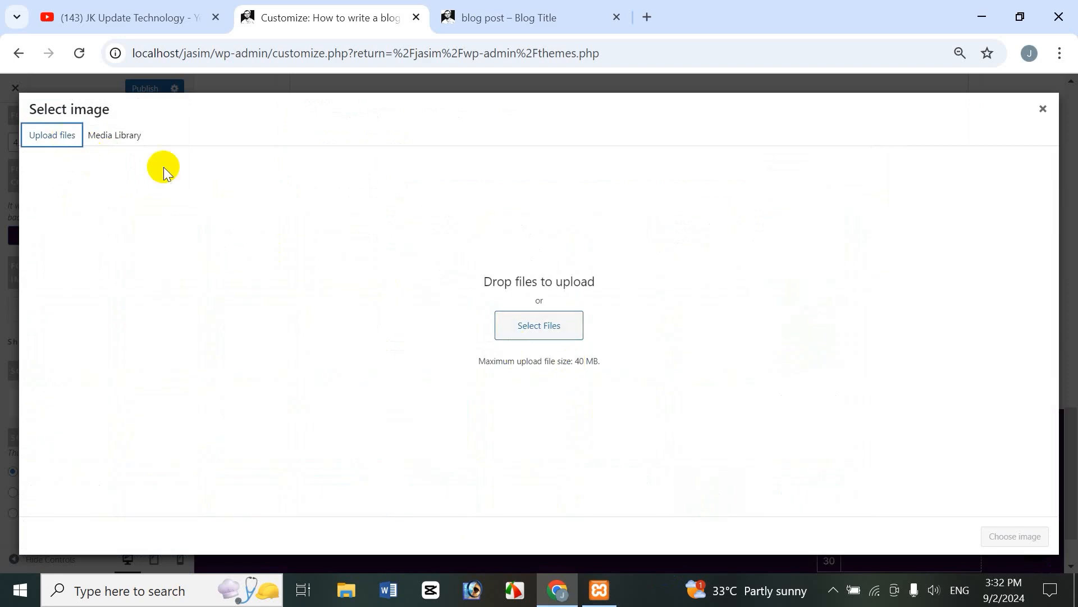
left_click(129, 140)
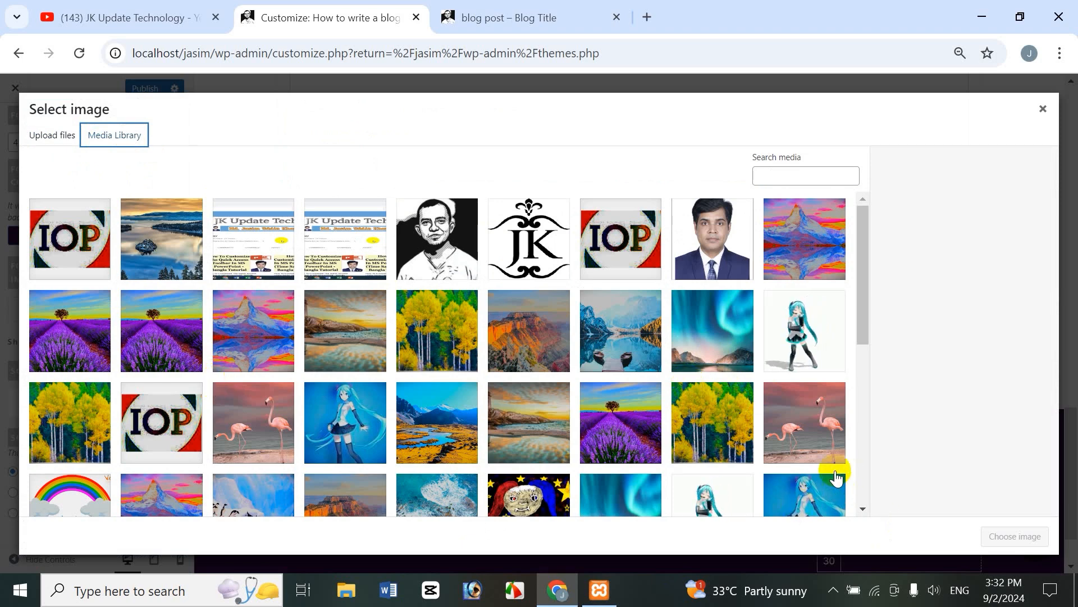
left_click(794, 420)
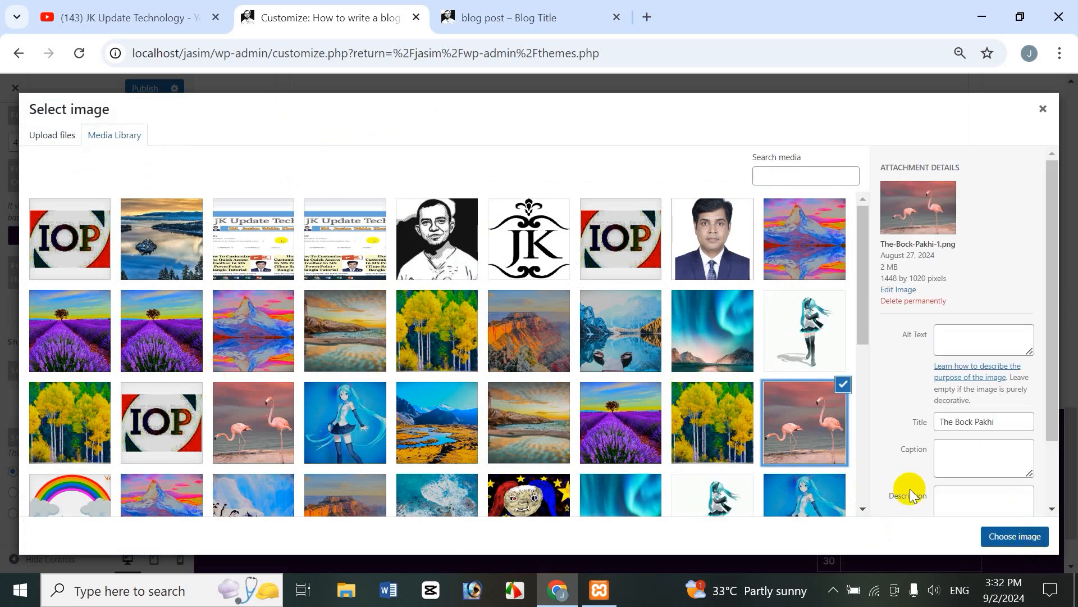
left_click(1033, 540)
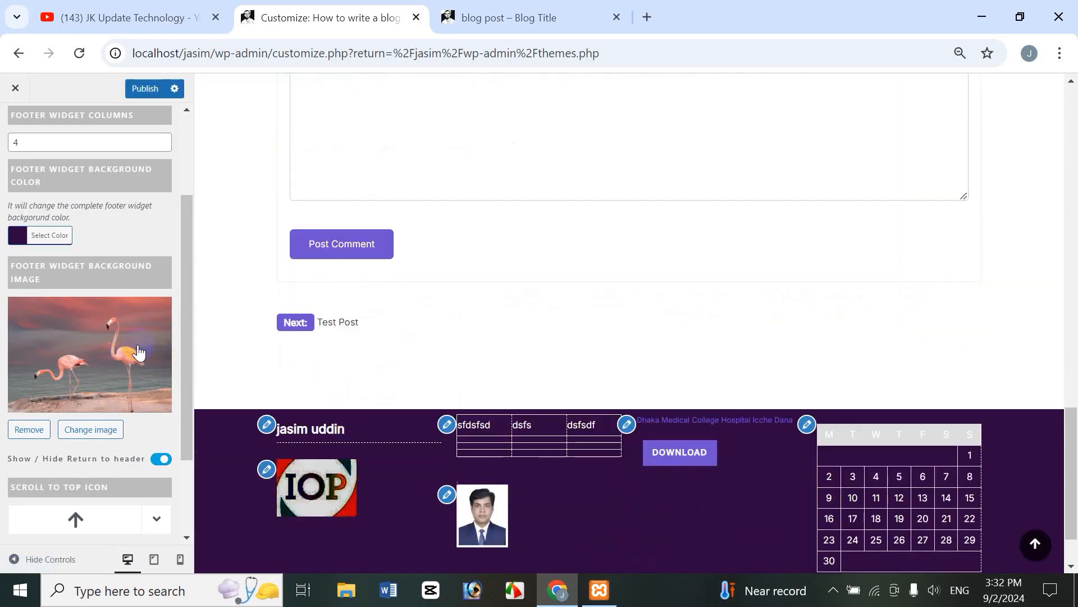
scroll(186, 220, "up", 2)
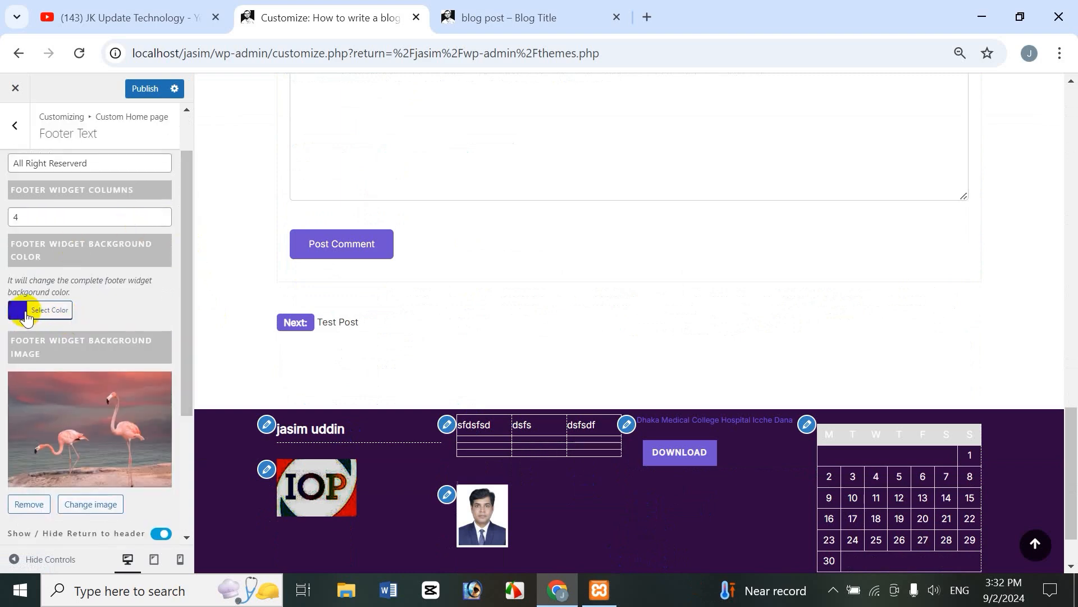
Step: Clear the purple footer background colour so the flamingo image shows behind the widgets
left_click(18, 311)
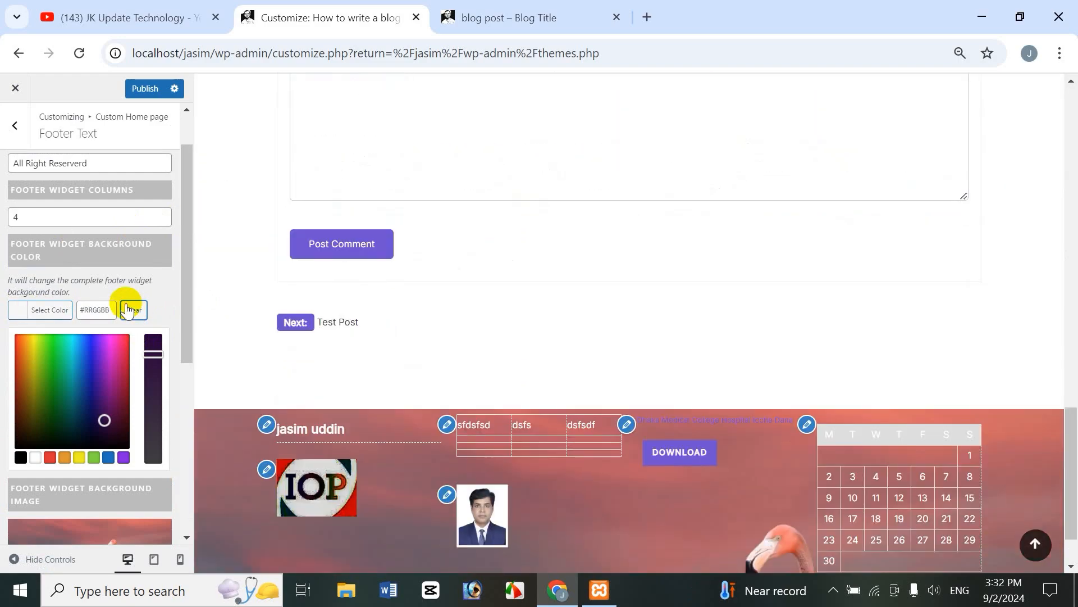
left_click_drag(185, 305, 197, 421)
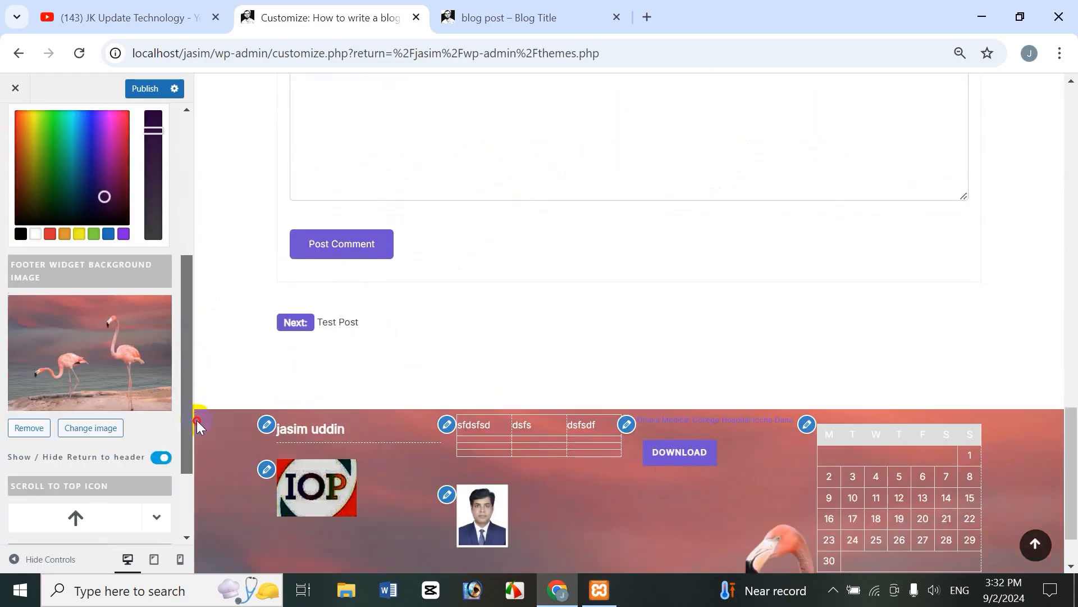
scroll(899, 450, "down", 2)
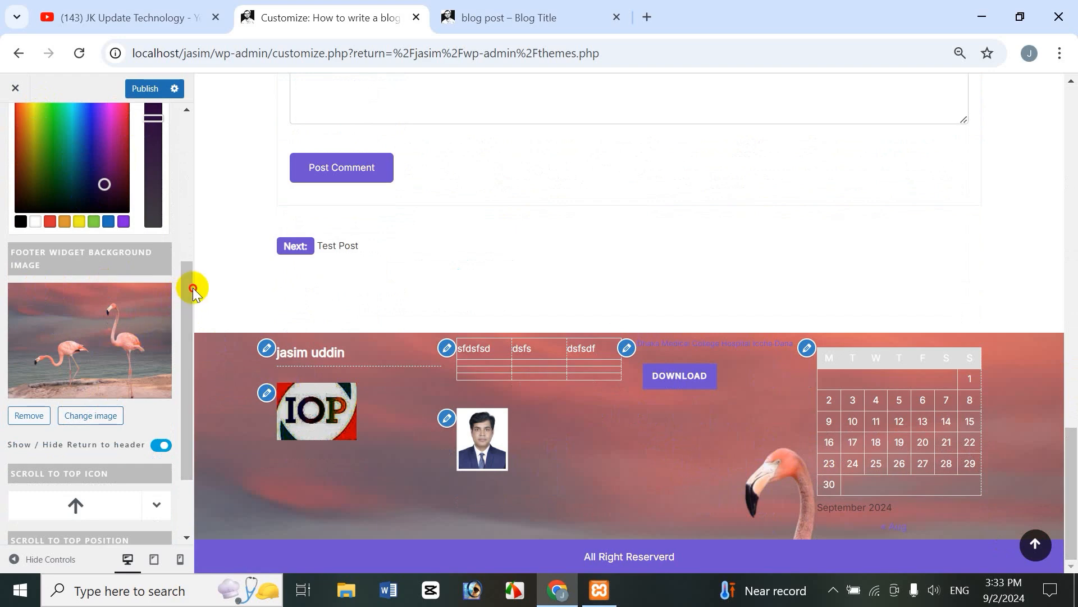
left_click_drag(192, 288, 191, 311)
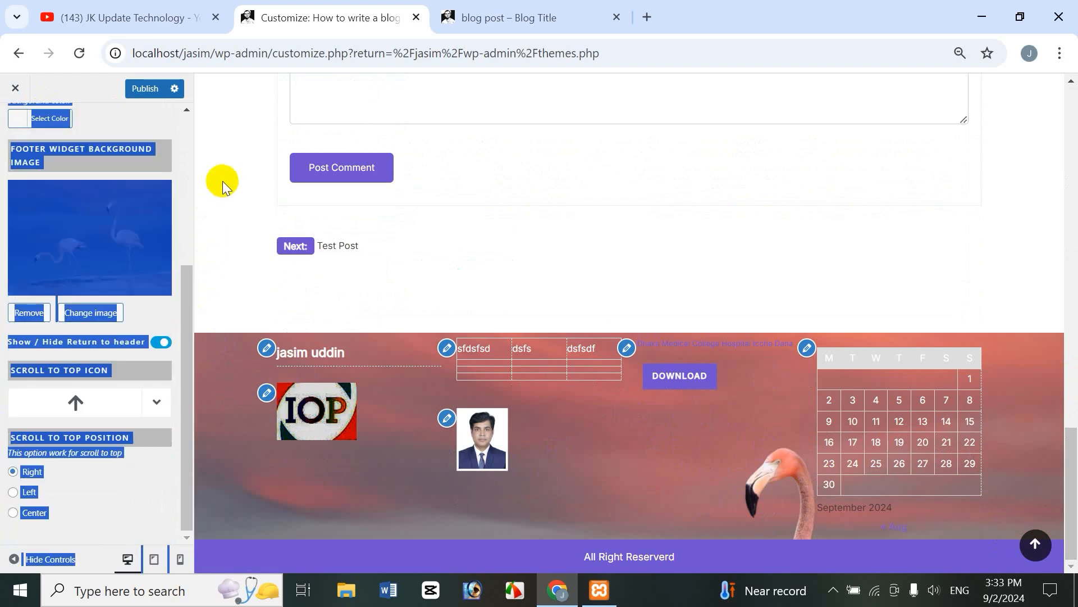
left_click(409, 451)
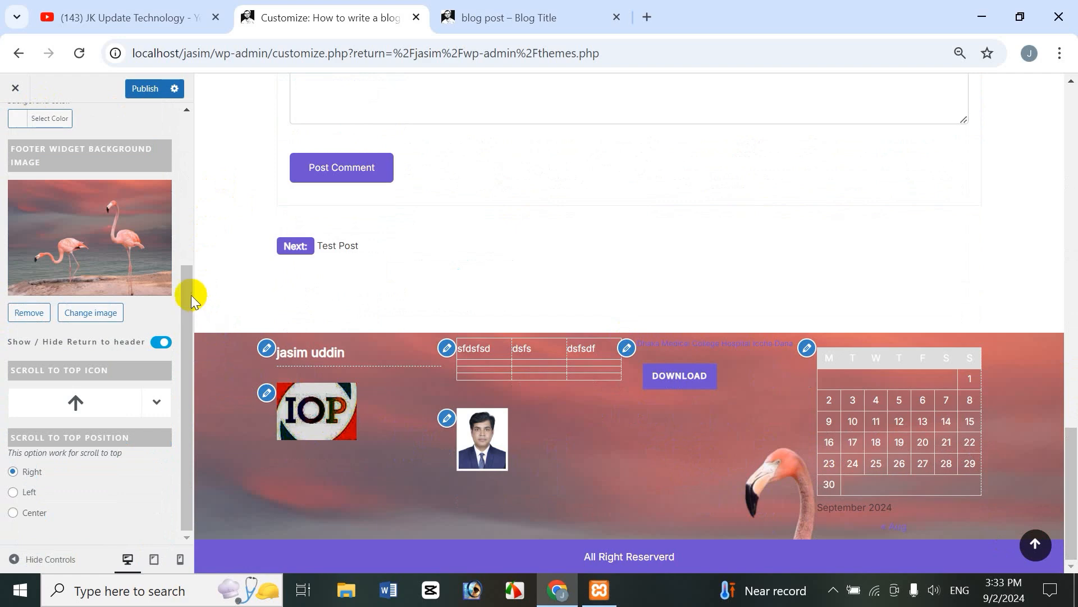
left_click_drag(191, 294, 196, 353)
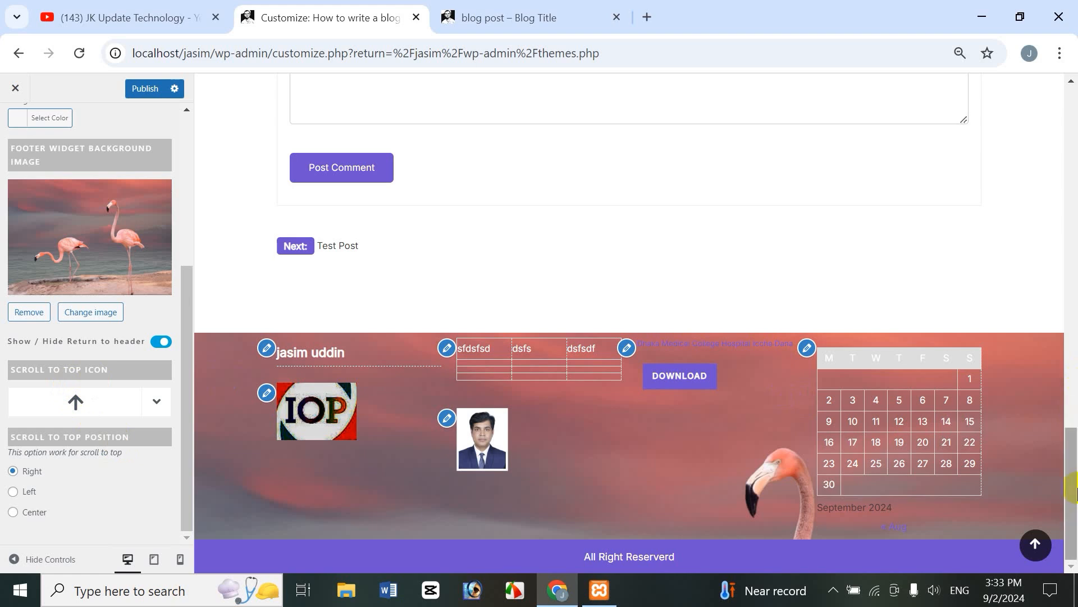
Step: Choose a new icon in the Scroll to Top Icon picker
left_click(79, 401)
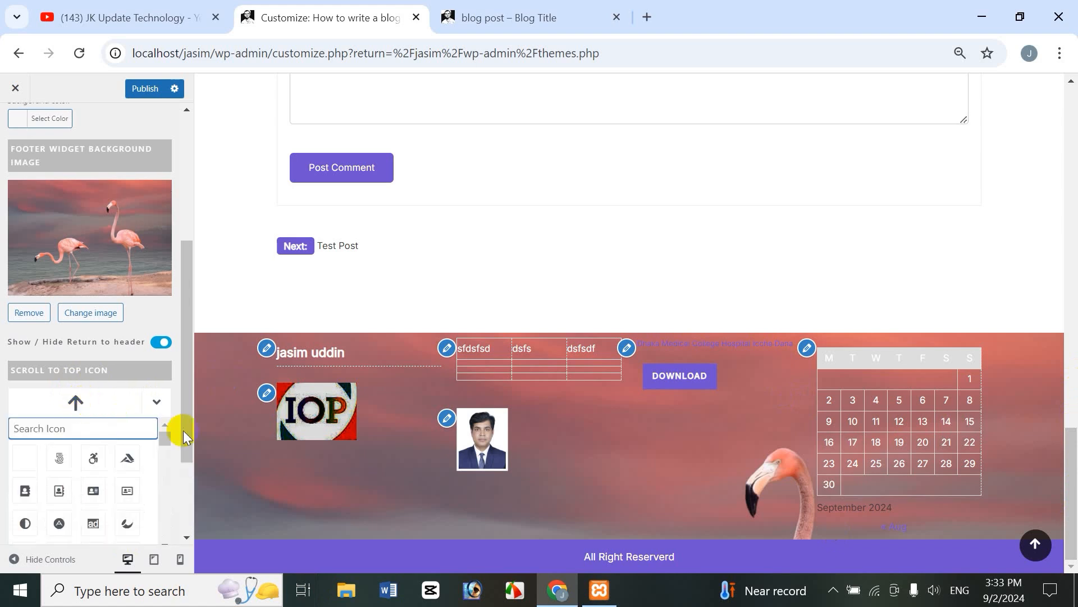
left_click_drag(188, 425, 193, 470)
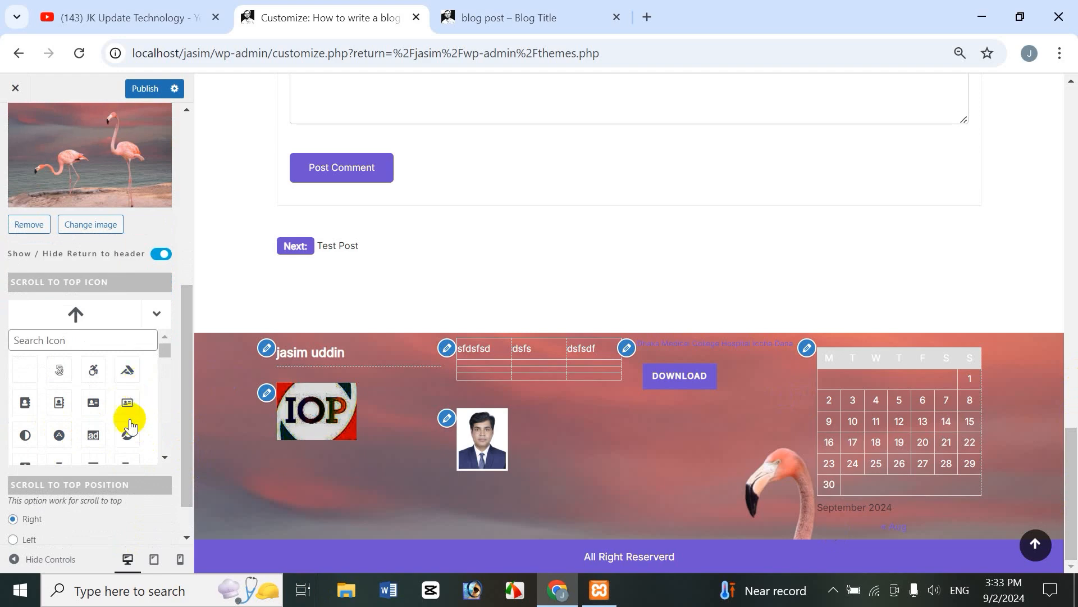
left_click(126, 376)
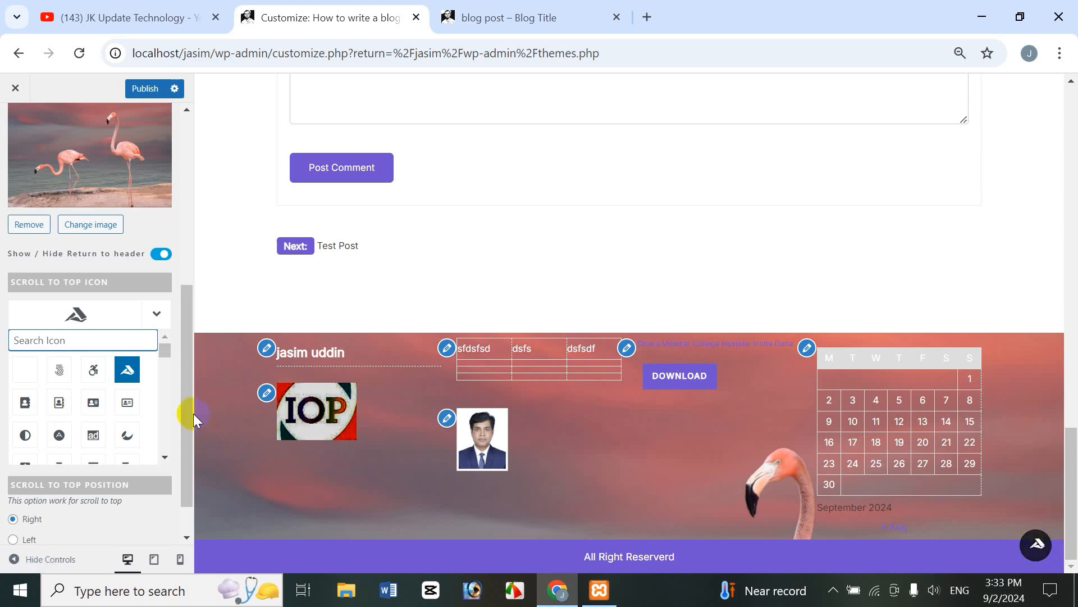
Step: Set Scroll to Top Position to Left, then Center, and test the button in the preview
left_click(191, 447)
left_click_drag(191, 468, 188, 524)
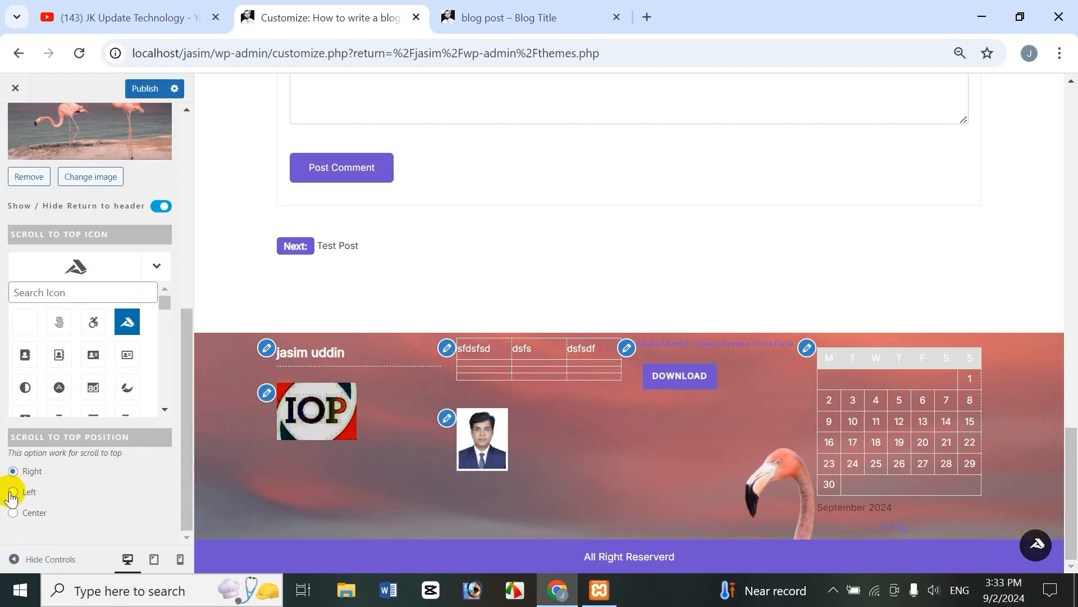
left_click(12, 492)
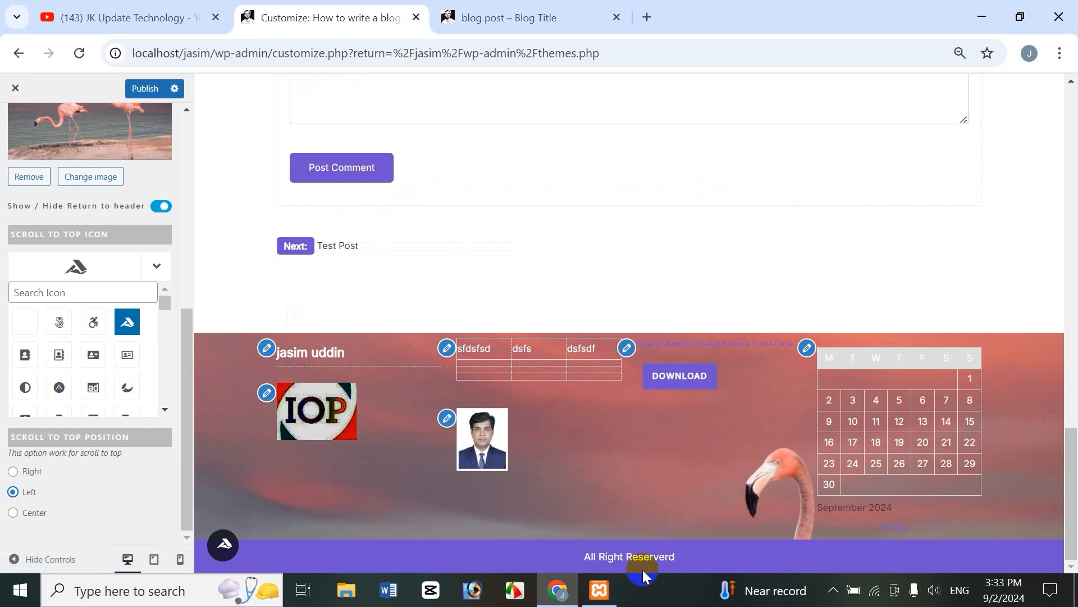
left_click(13, 513)
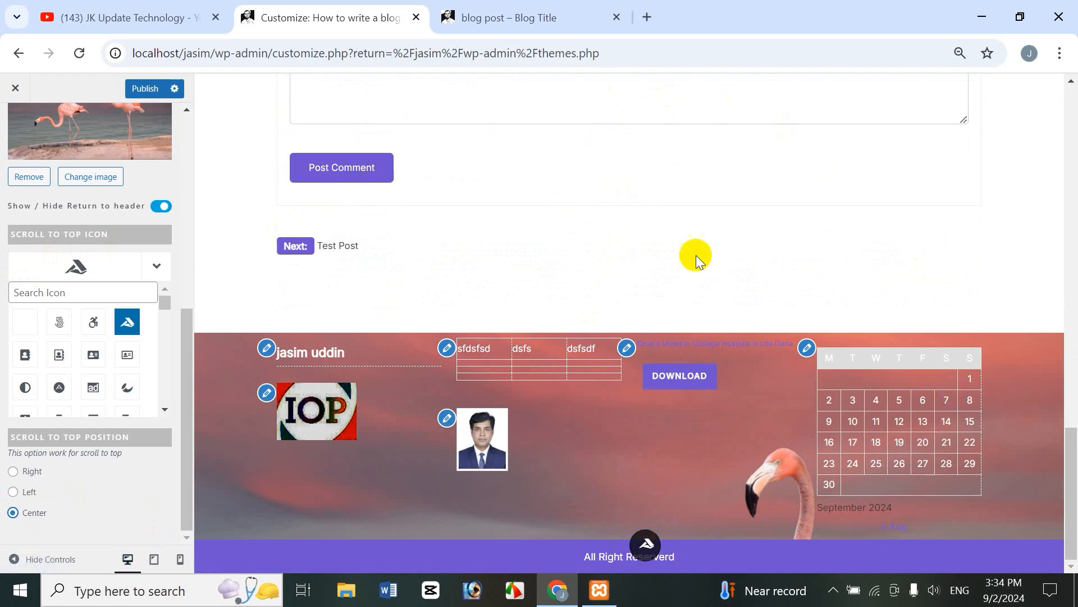
left_click(646, 544)
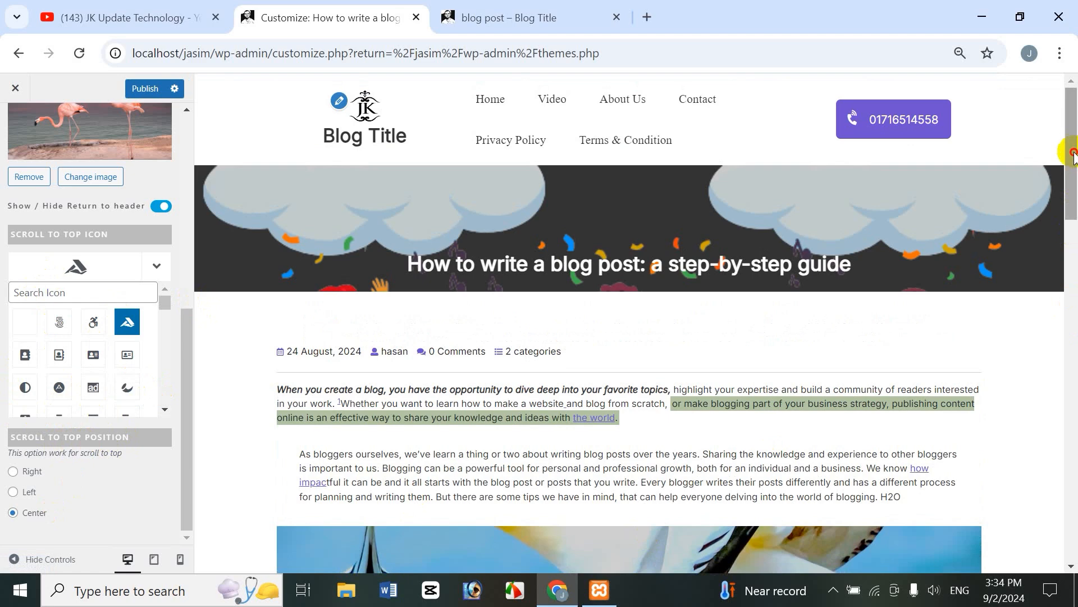
Step: Use the half-circle scroll-to-top icon at the Left position and test it in the preview
left_click_drag(1073, 154, 1067, 486)
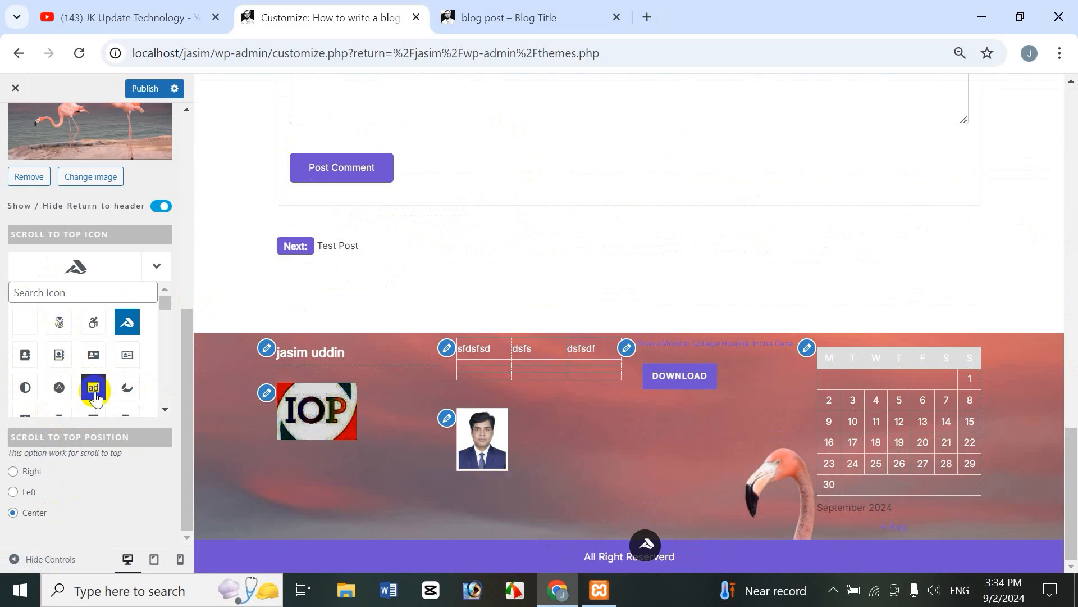
left_click(26, 388)
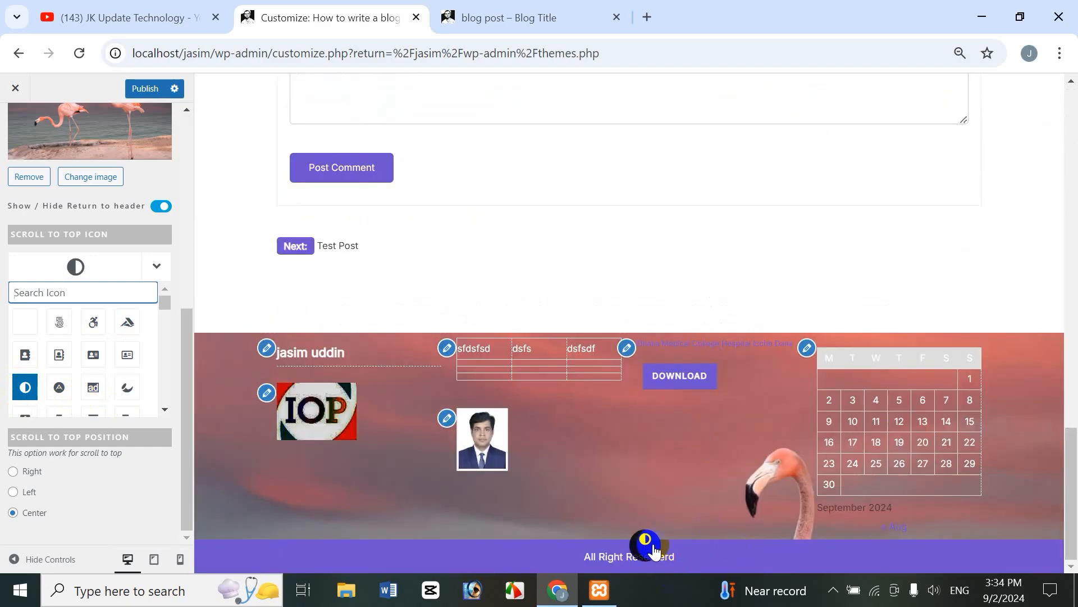
left_click(12, 492)
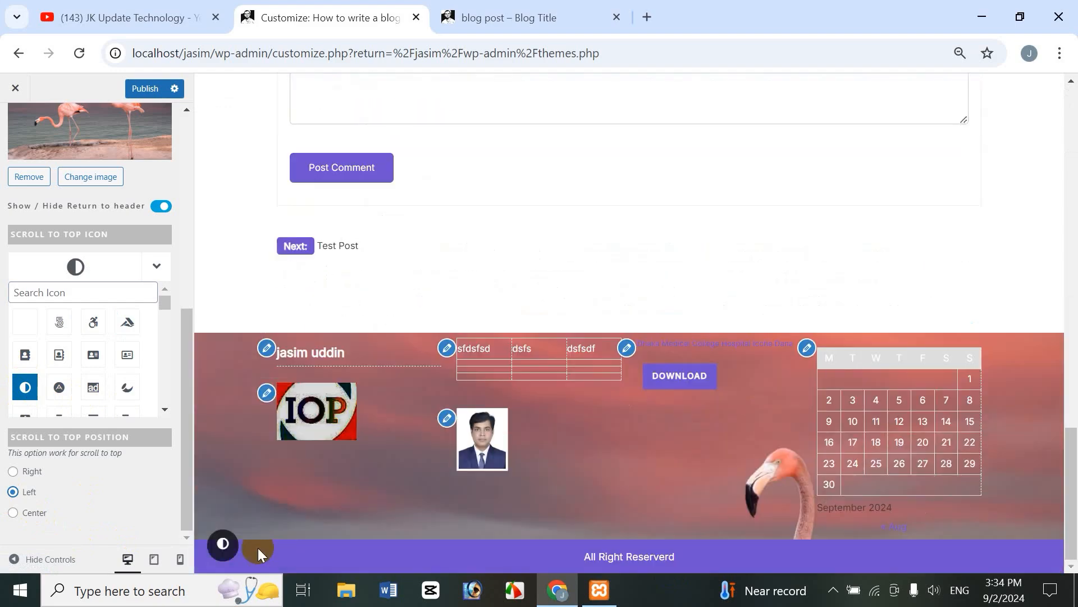
left_click(224, 545)
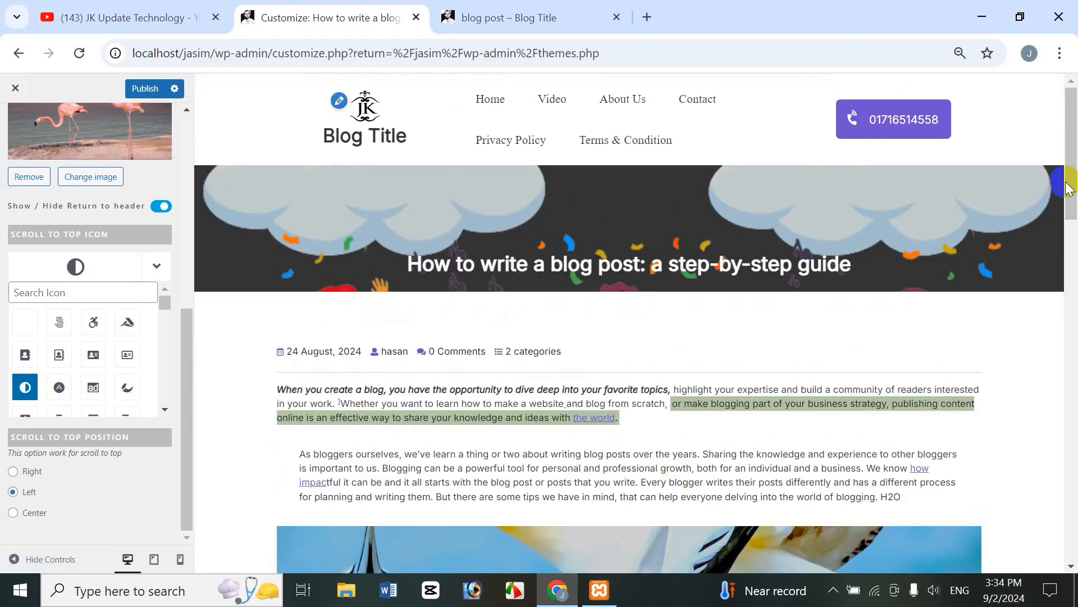
left_click_drag(1070, 184, 1073, 561)
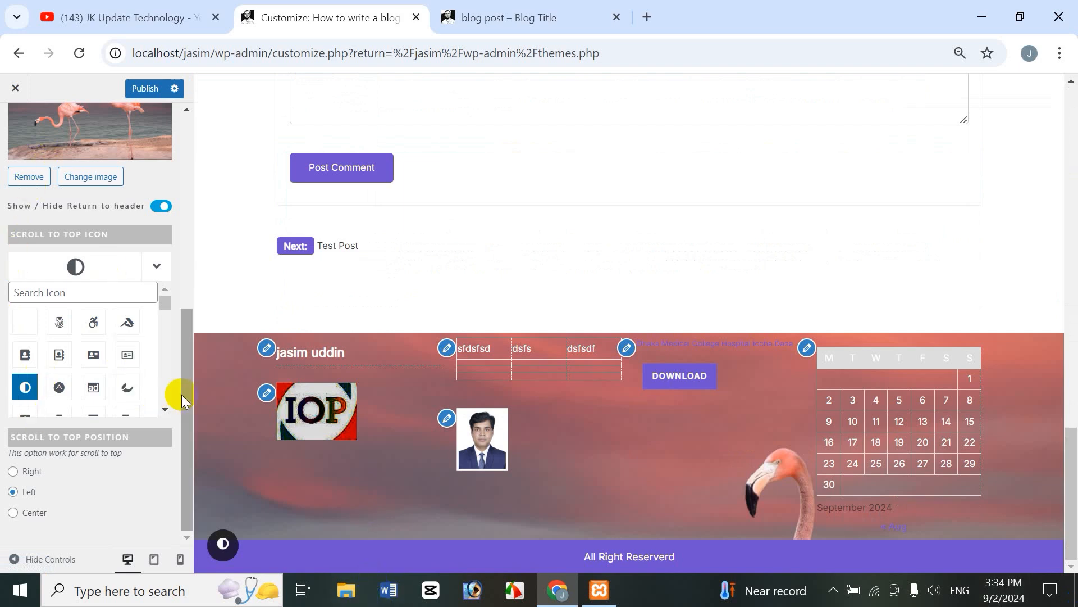
left_click_drag(190, 396, 204, 156)
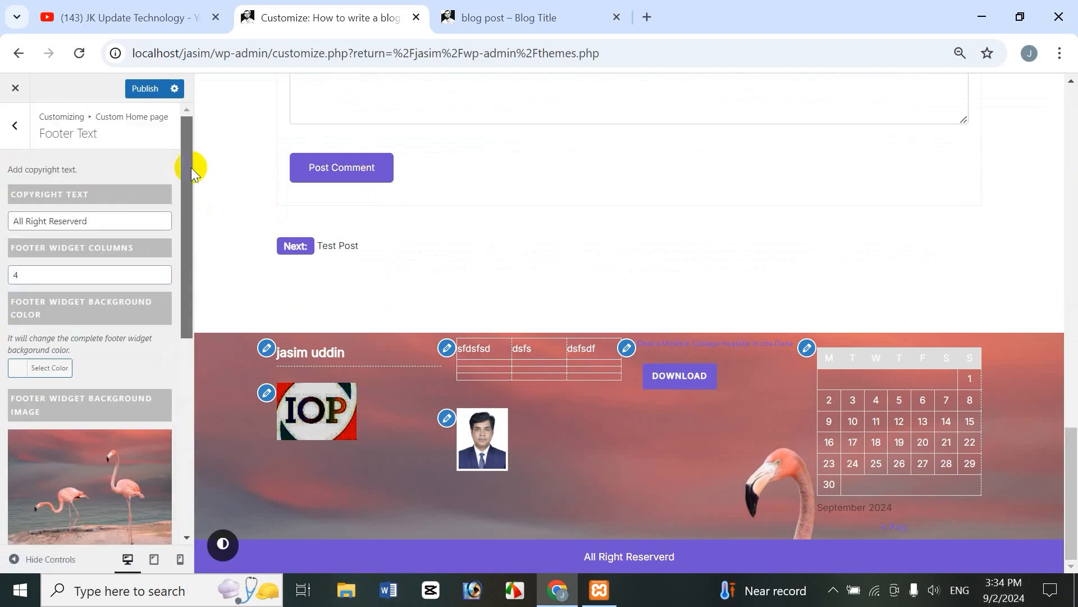
left_click_drag(181, 208, 197, 437)
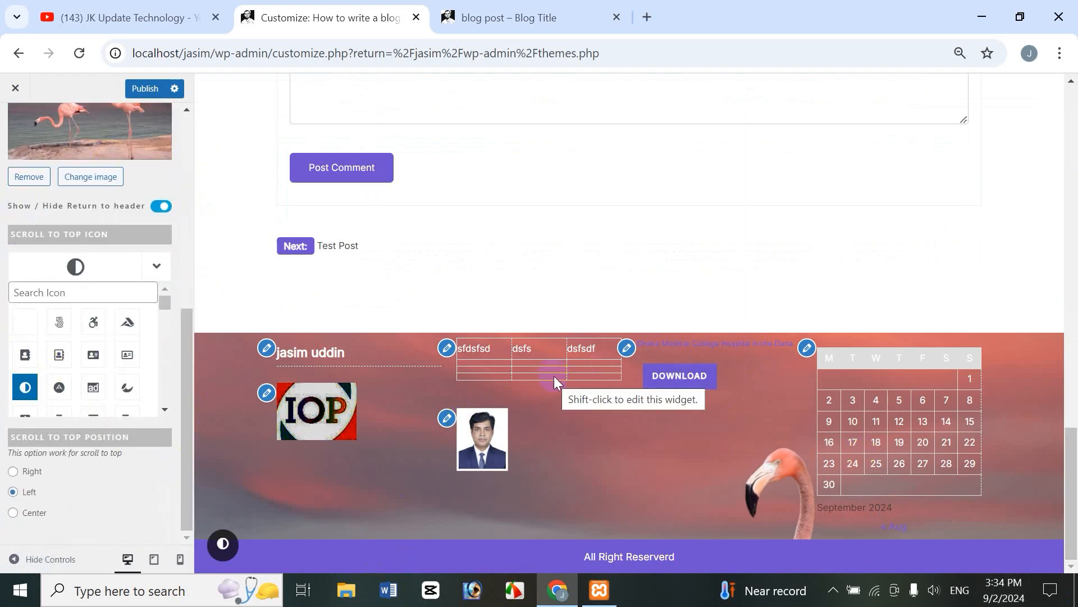
left_click_drag(186, 346, 174, 195)
Step: Publish the footer customizations from the Customizer
left_click(481, 19)
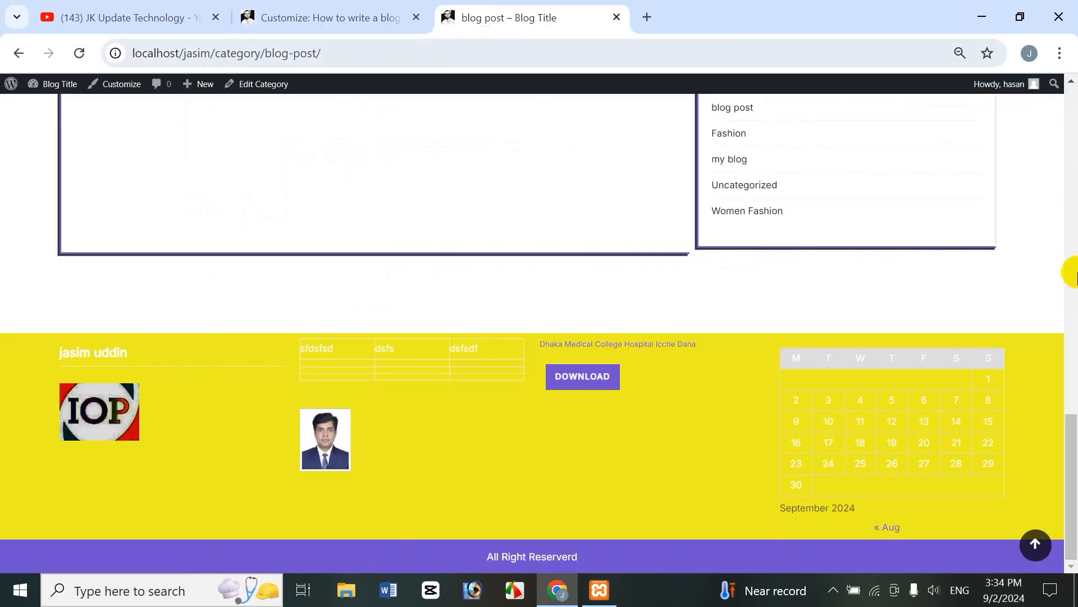
left_click(317, 19)
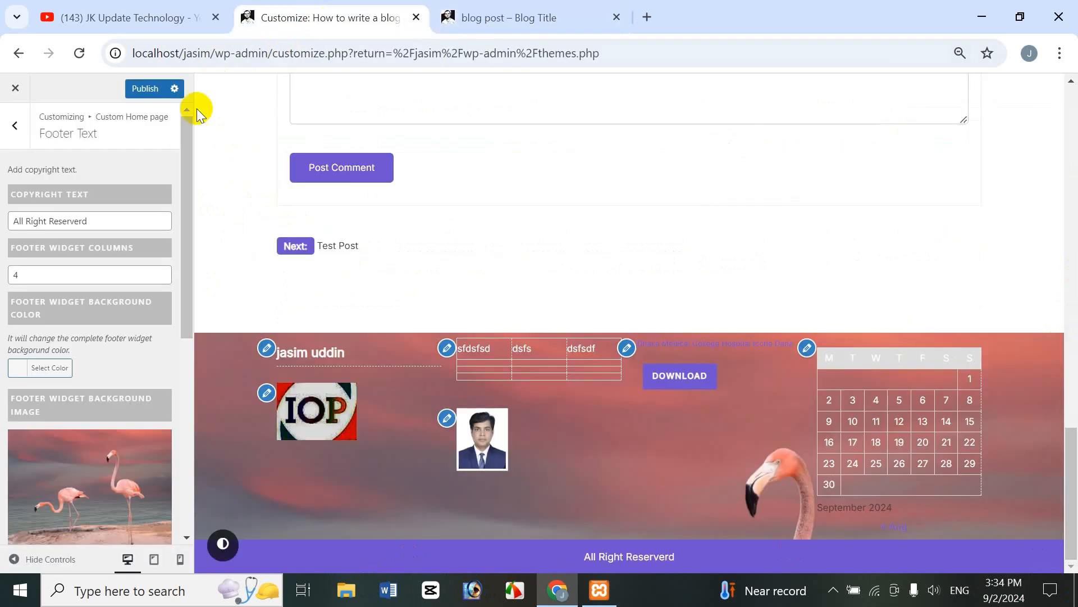
left_click(147, 89)
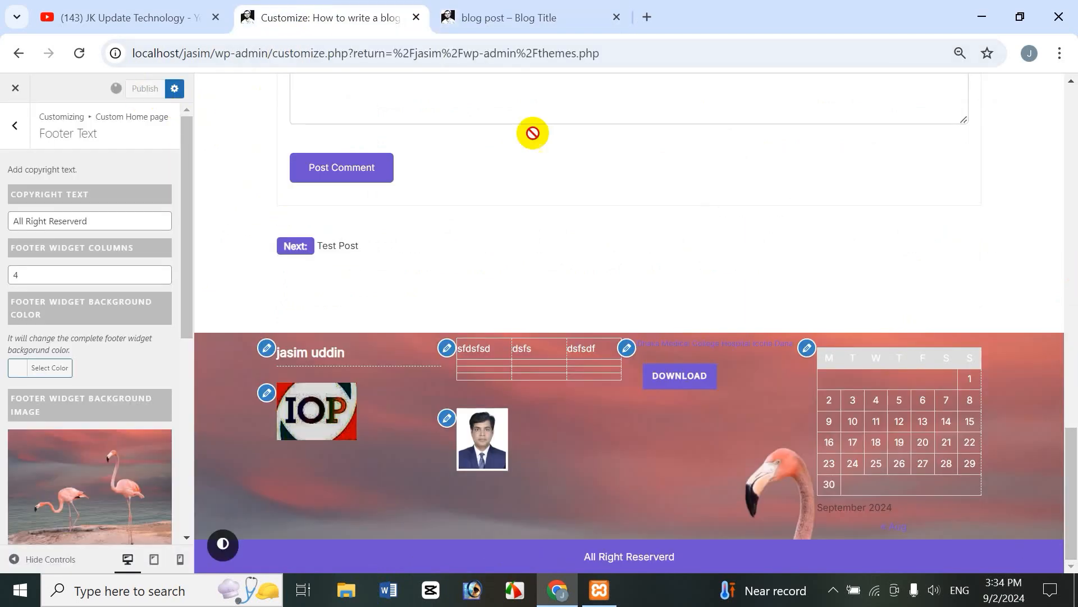
Step: Reload the live blog post page and test the left half-circle scroll-to-top button
left_click(498, 23)
left_click(72, 55)
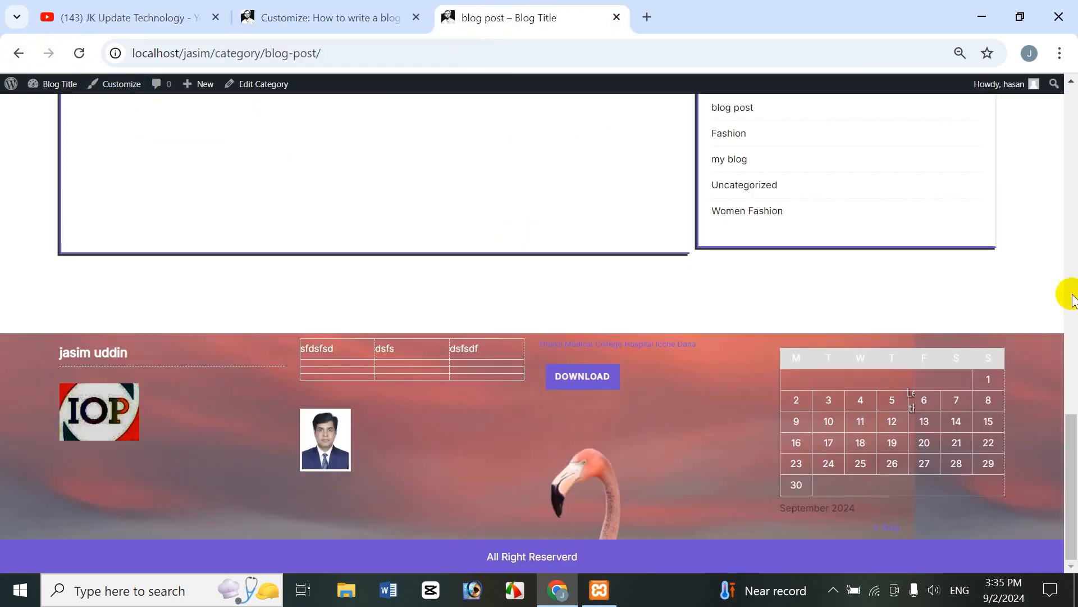
left_click_drag(1071, 456, 1065, 478)
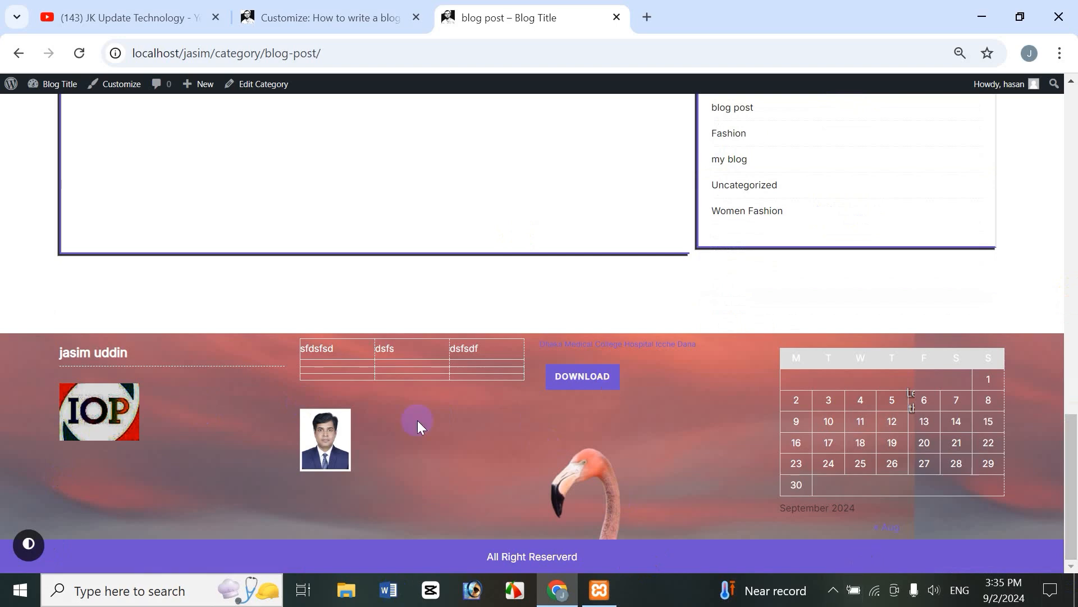
left_click(26, 545)
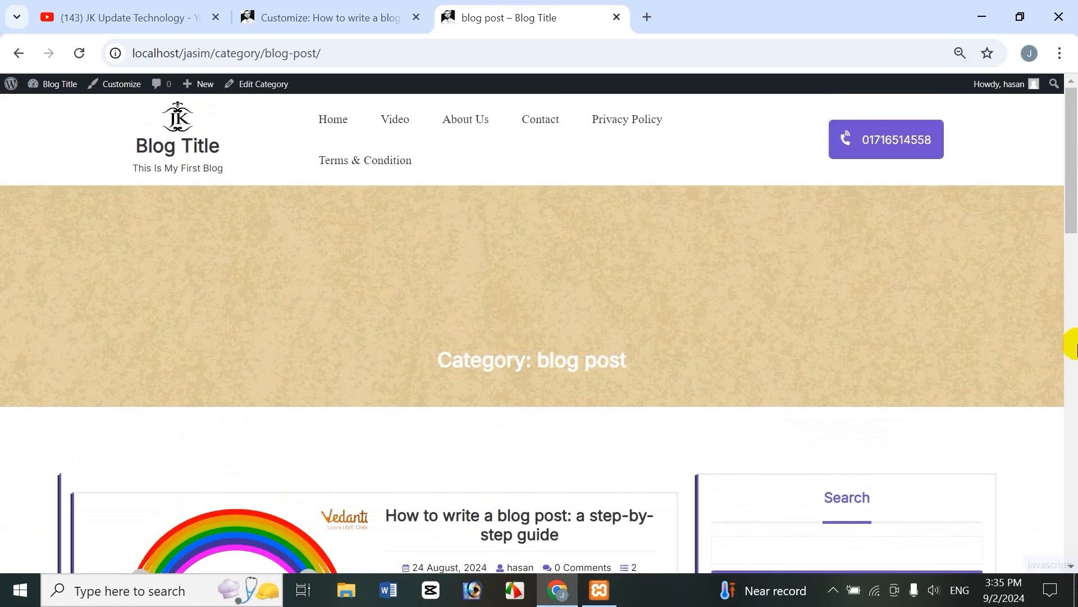
left_click_drag(1073, 197, 1072, 565)
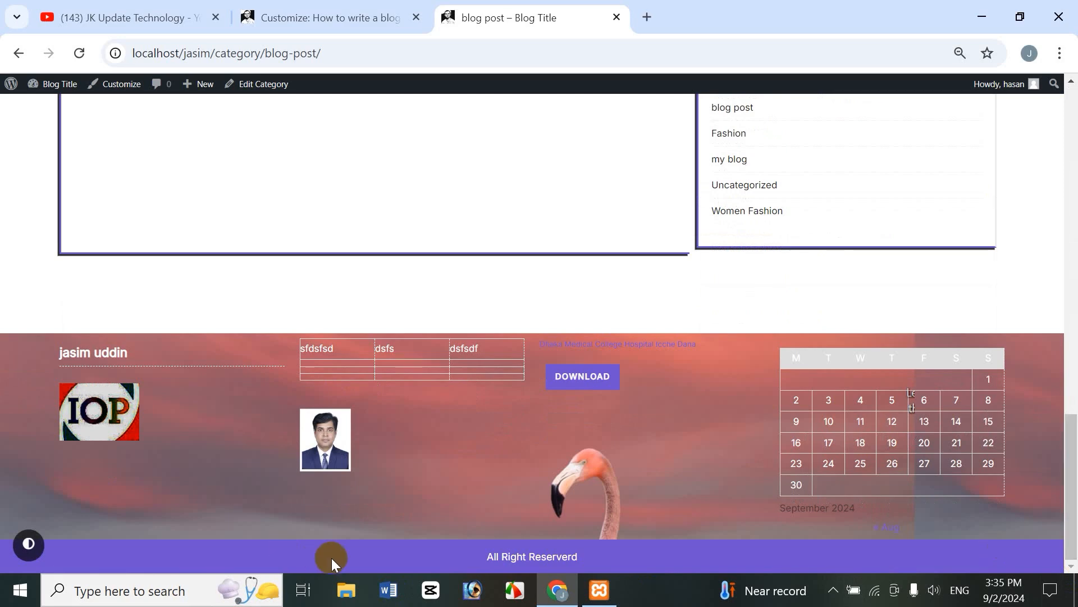
left_click(306, 12)
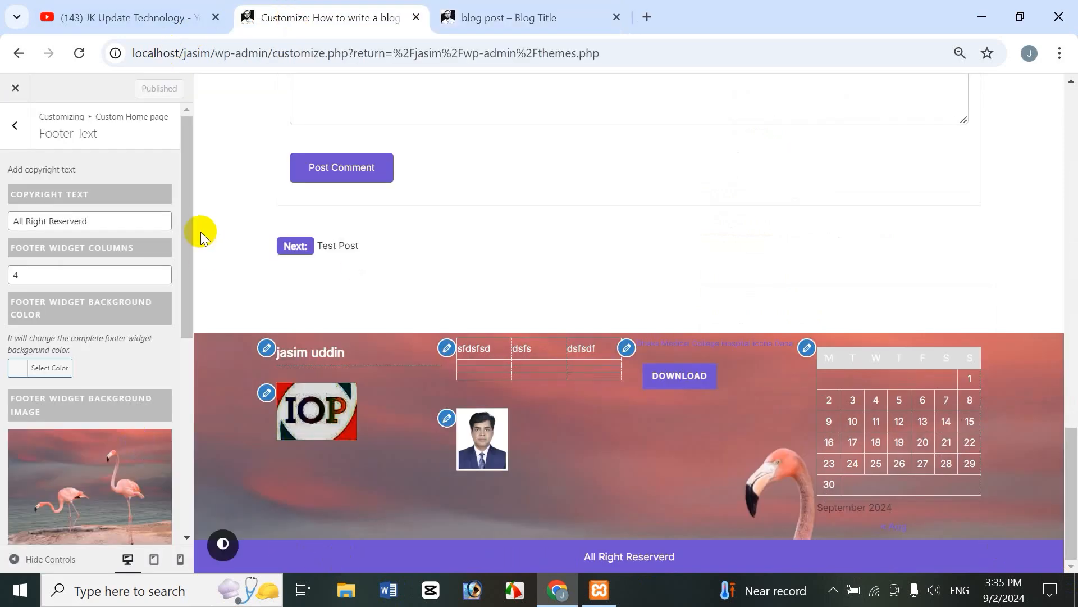
Step: Return to the Custom Home page sections and open Mobile Responsive media
scroll(187, 385, "down", 5)
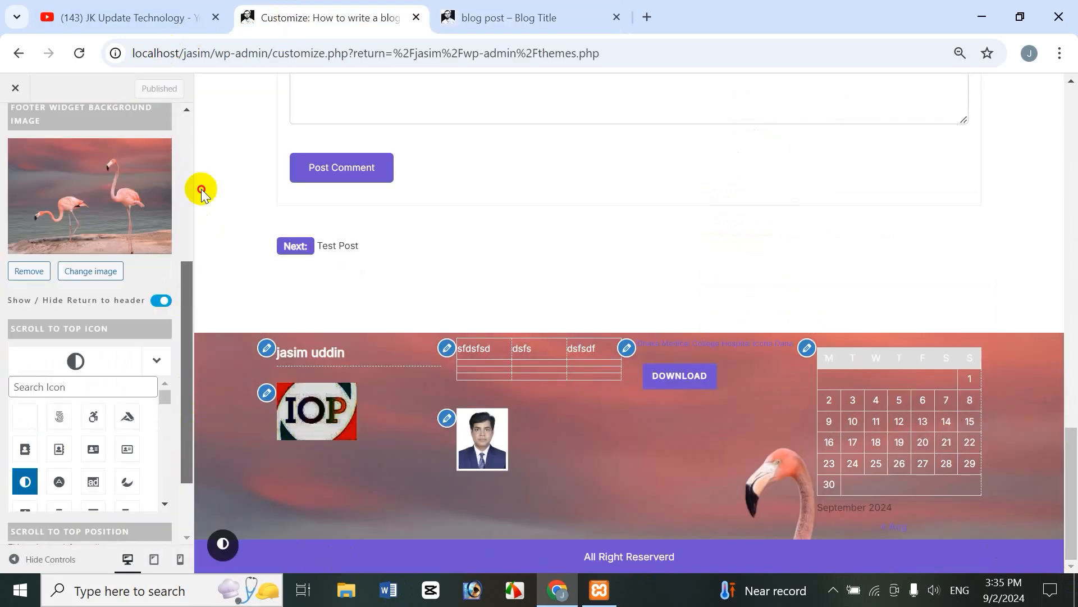
scroll(48, 108, "up", 5)
left_click(14, 125)
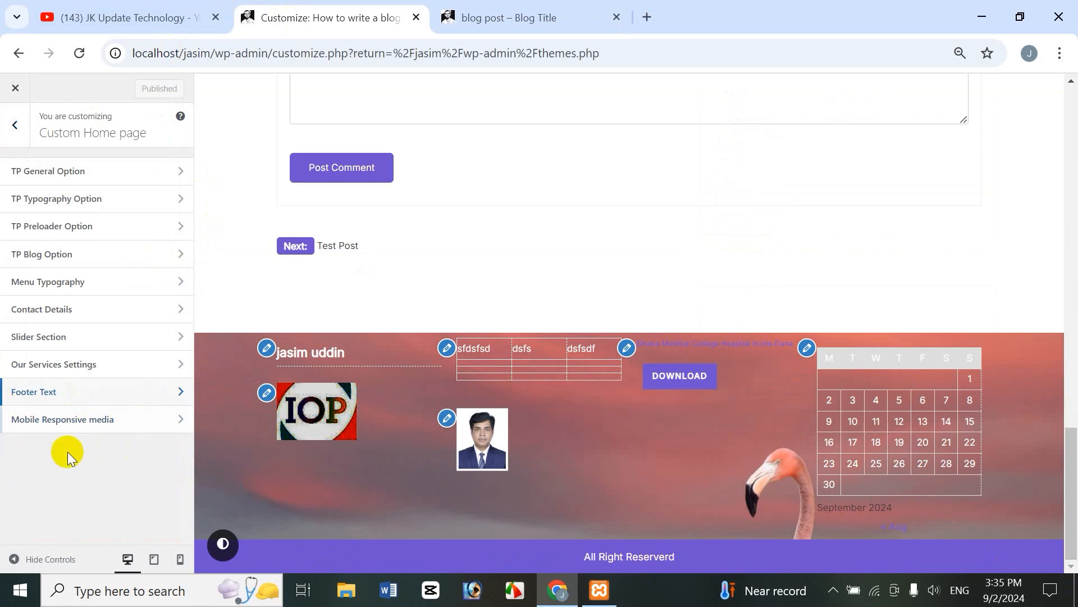
left_click(83, 426)
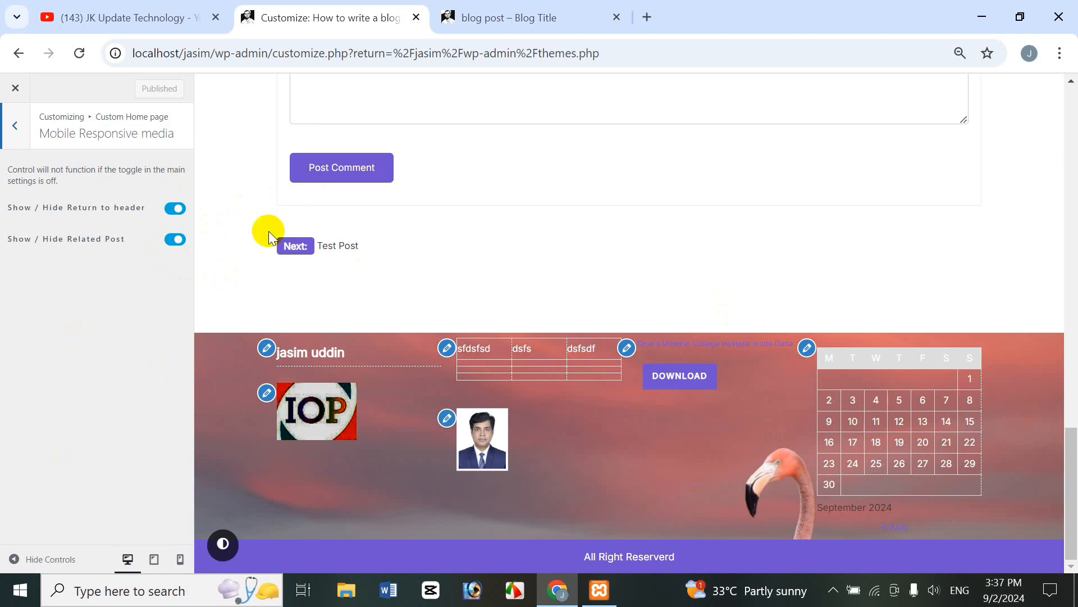
Step: Back out to the main Customizer panel and switch to the YouTube channel's Videos tab
left_click(16, 125)
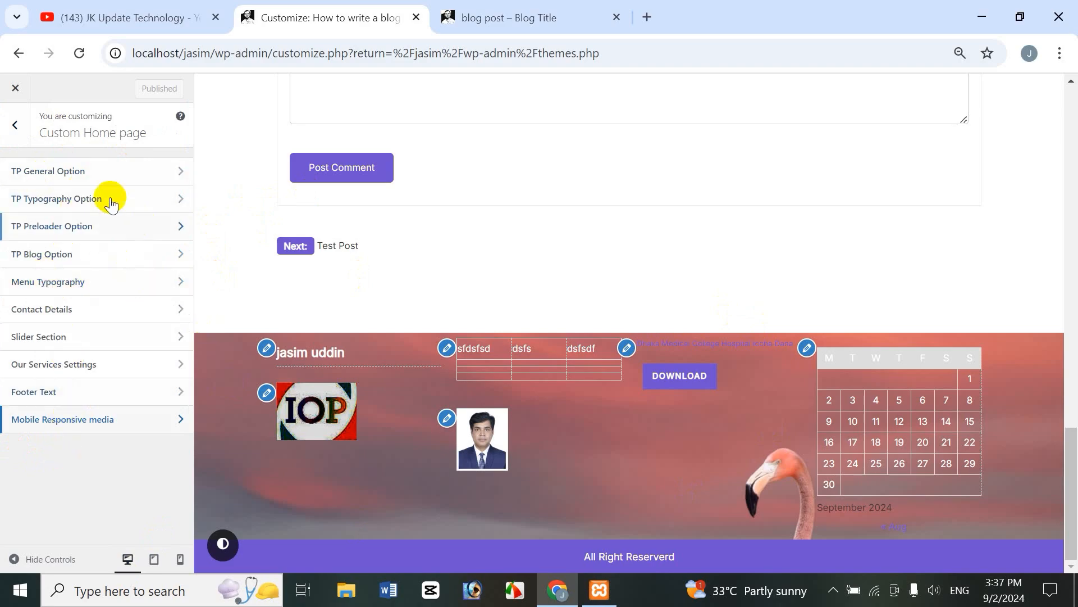
left_click_drag(1072, 433, 1035, 92)
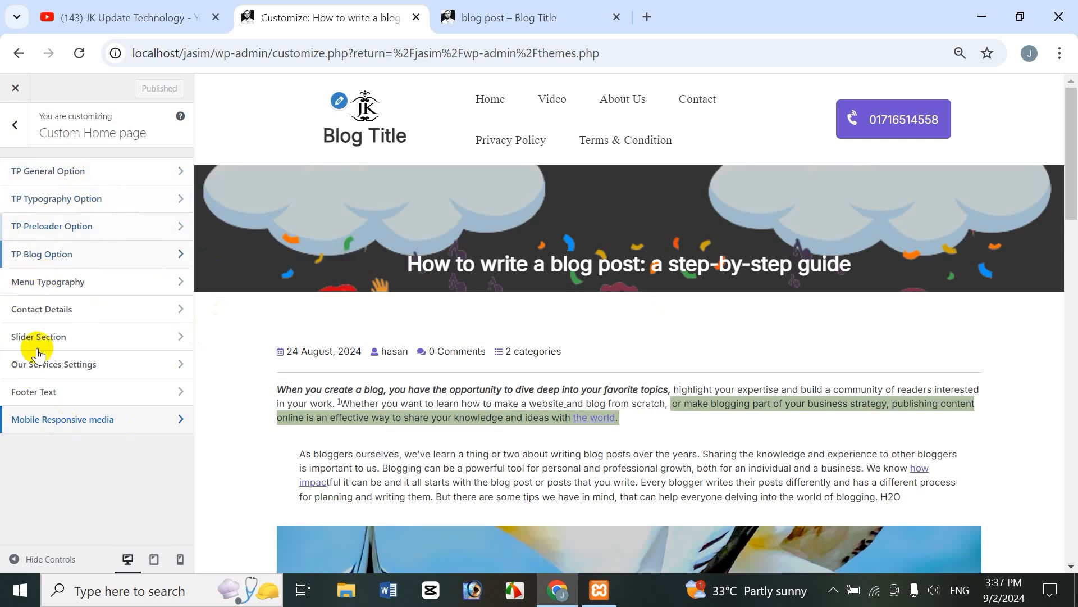
left_click(1070, 188)
left_click_drag(1070, 188, 1027, 115)
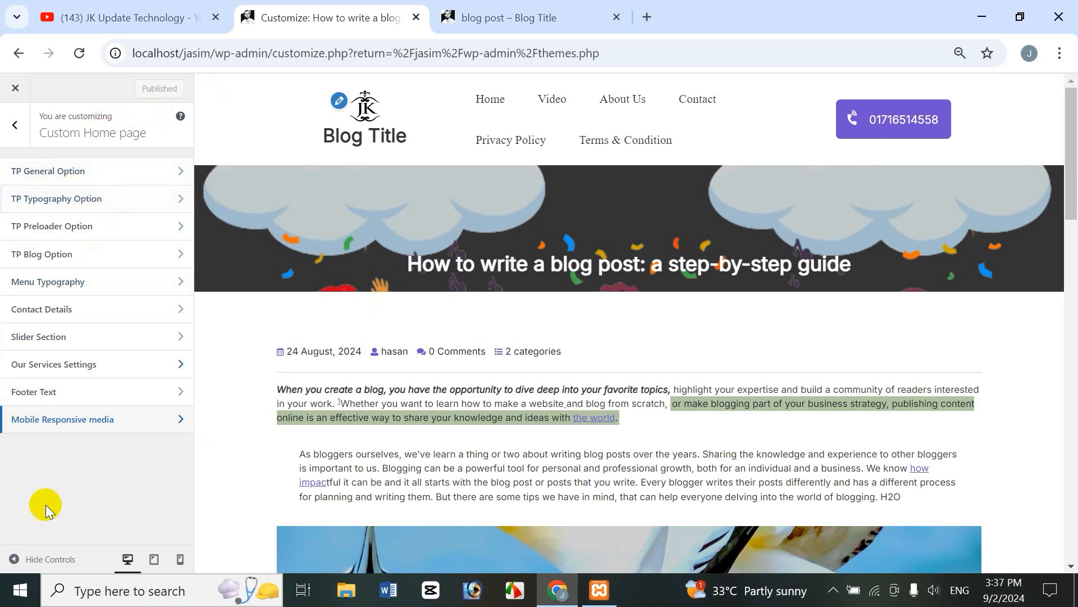
left_click(1019, 284)
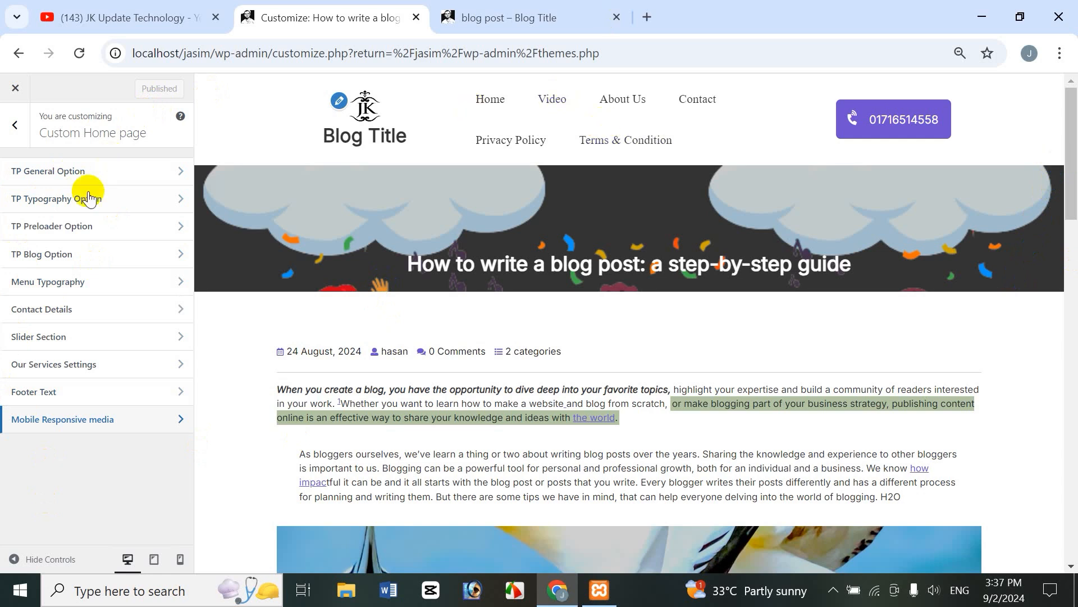
left_click(15, 125)
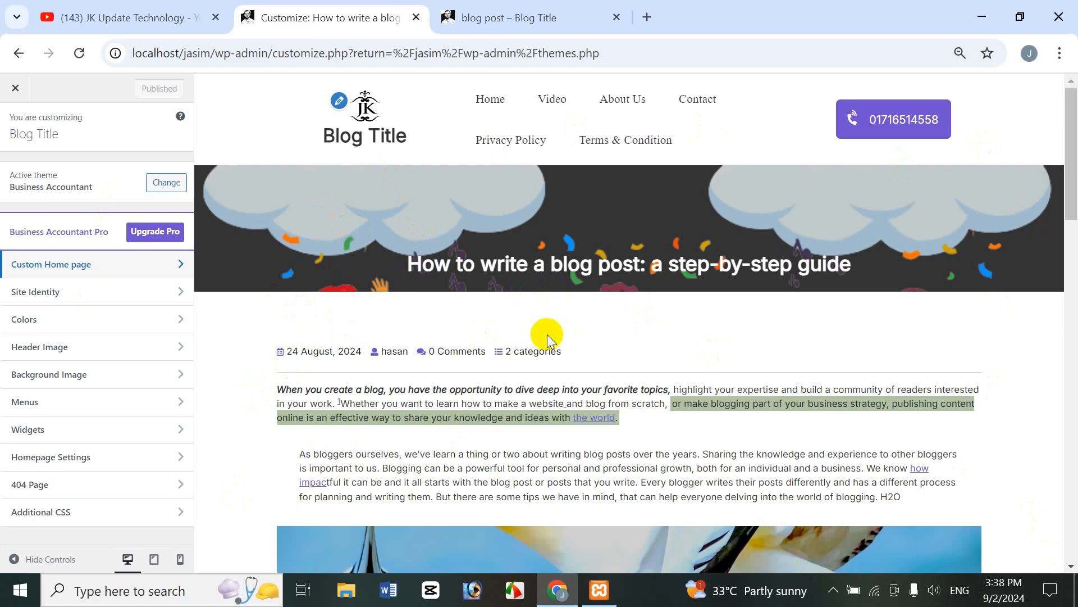
left_click(84, 14)
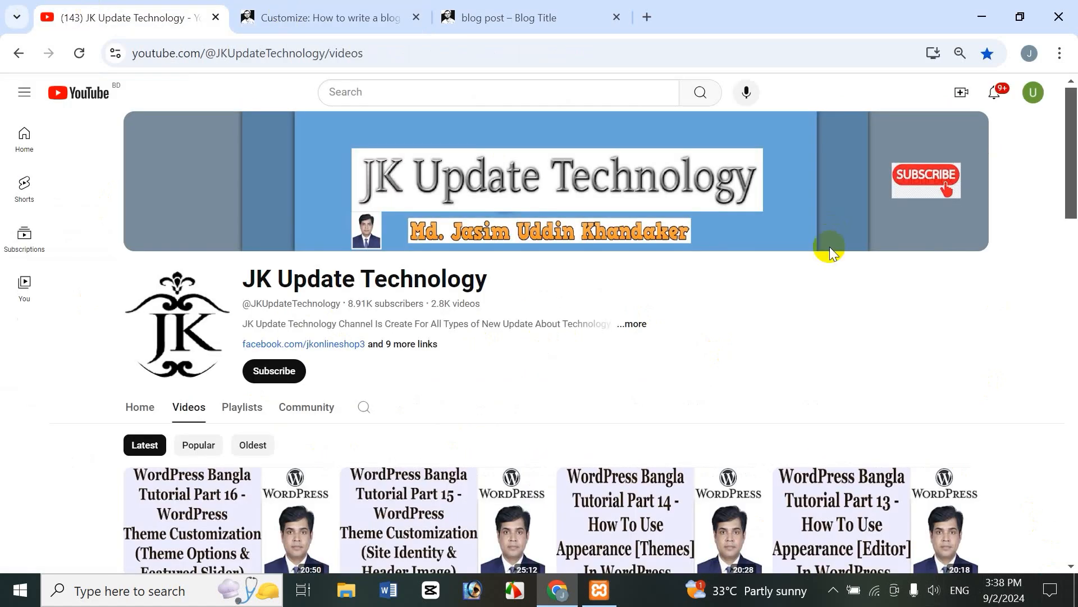